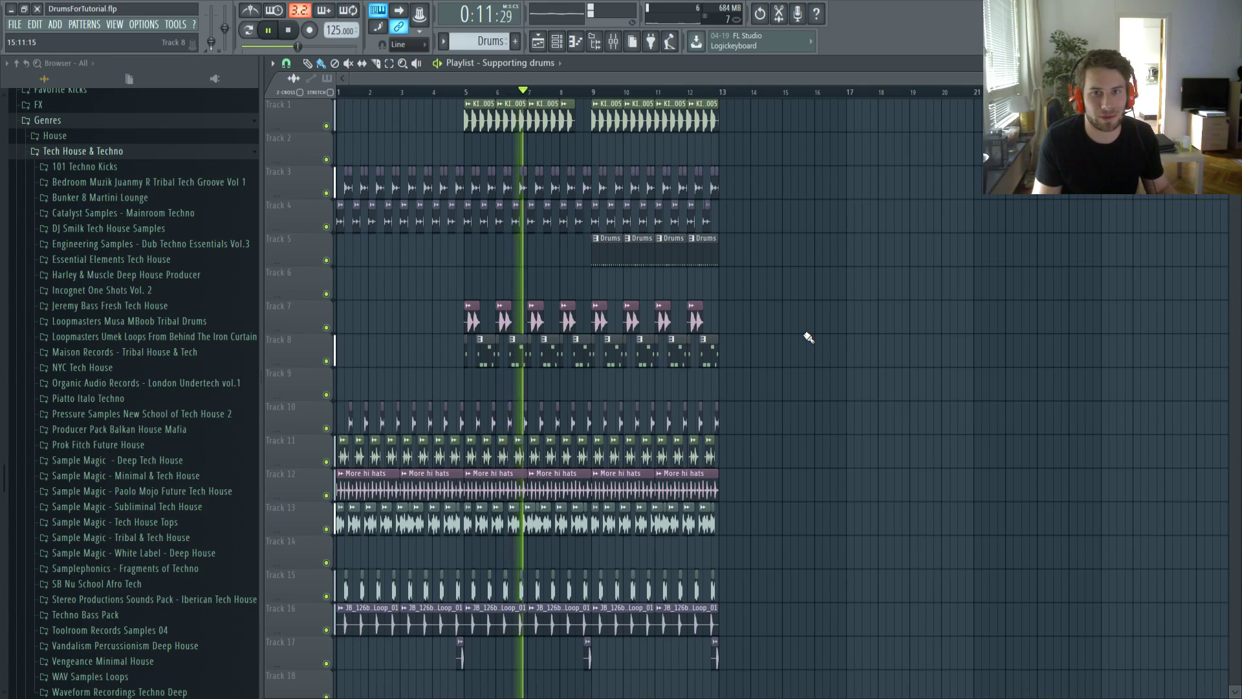
Play the whole drum arrangement from the start and stop it after listening
key("space")
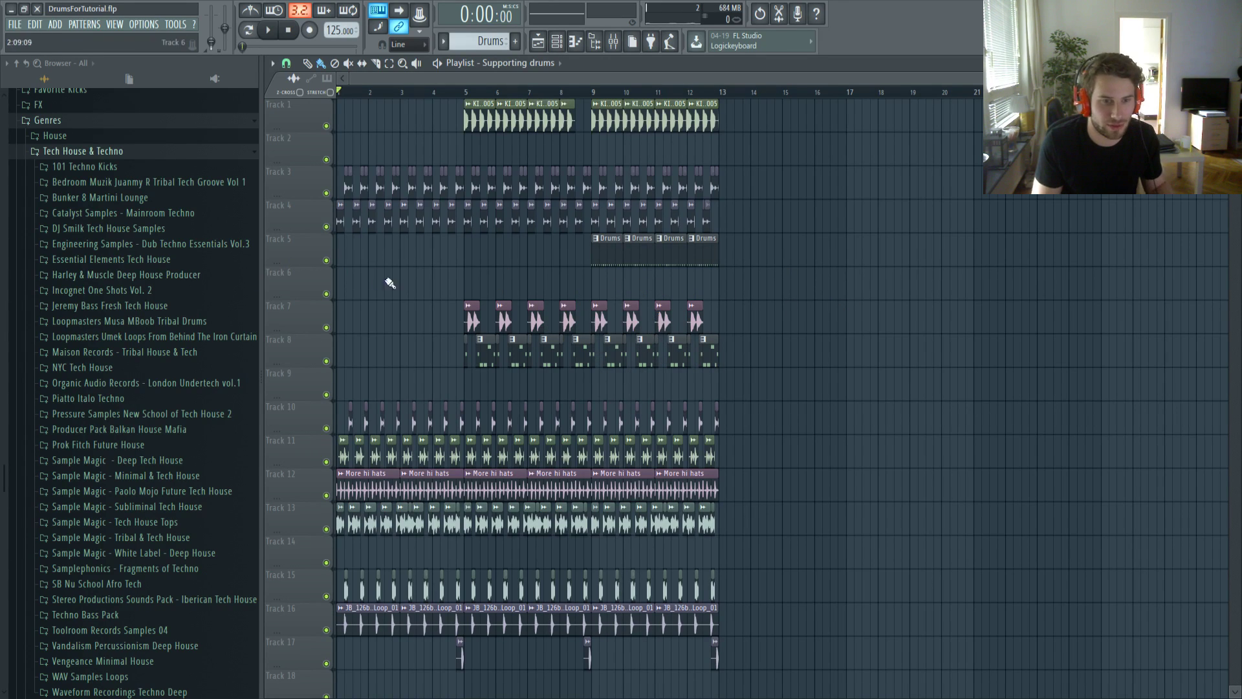
scroll(376, 278, "up", 3, "ctrl")
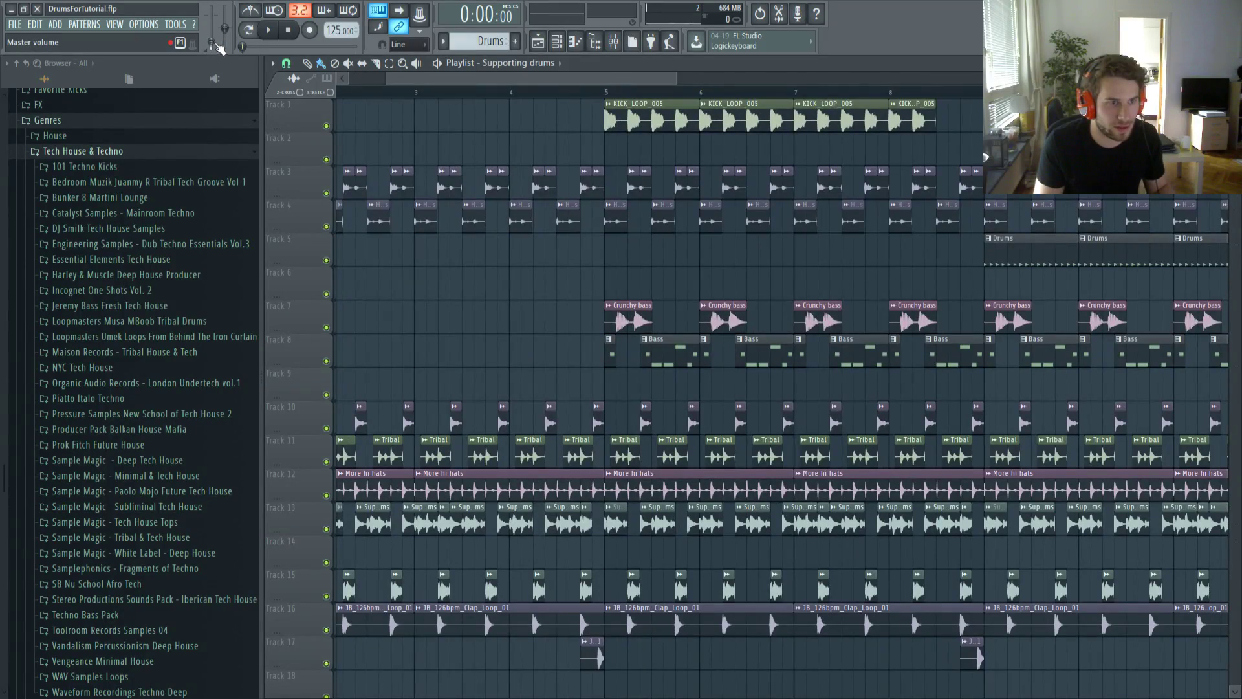
scroll(457, 297, "down", 4, "ctrl")
scroll(402, 259, "down", 2)
scroll(390, 248, "up", 2)
key("space")
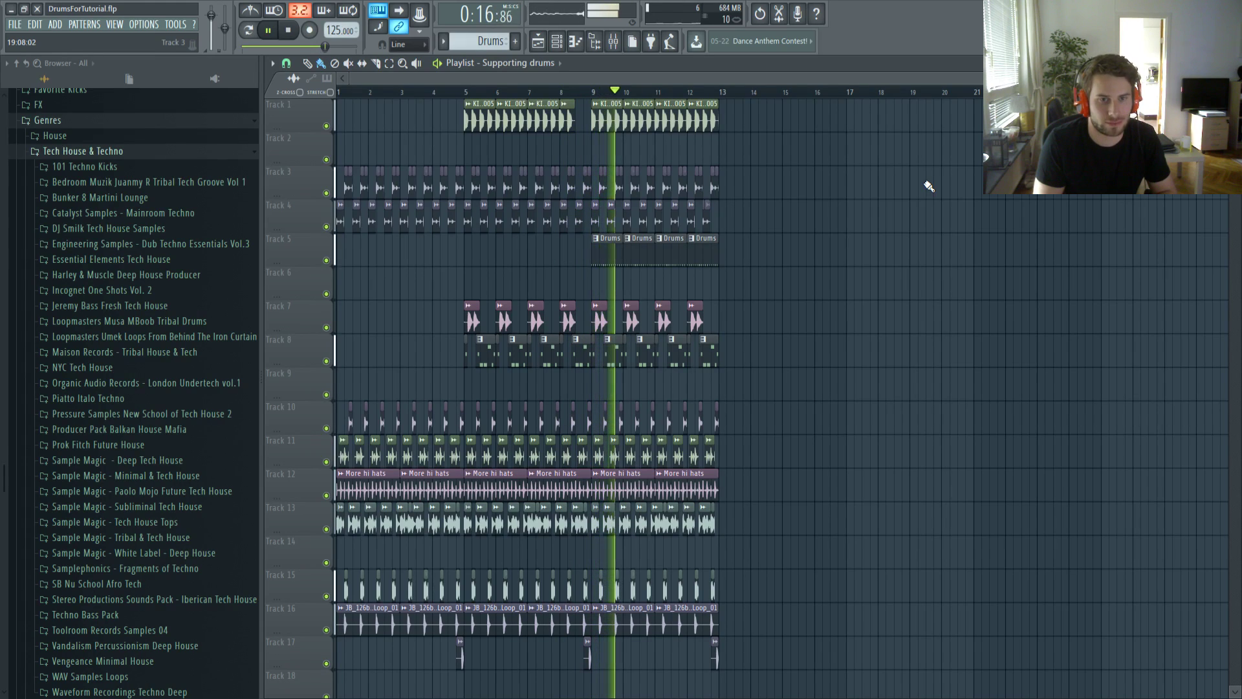
key("space")
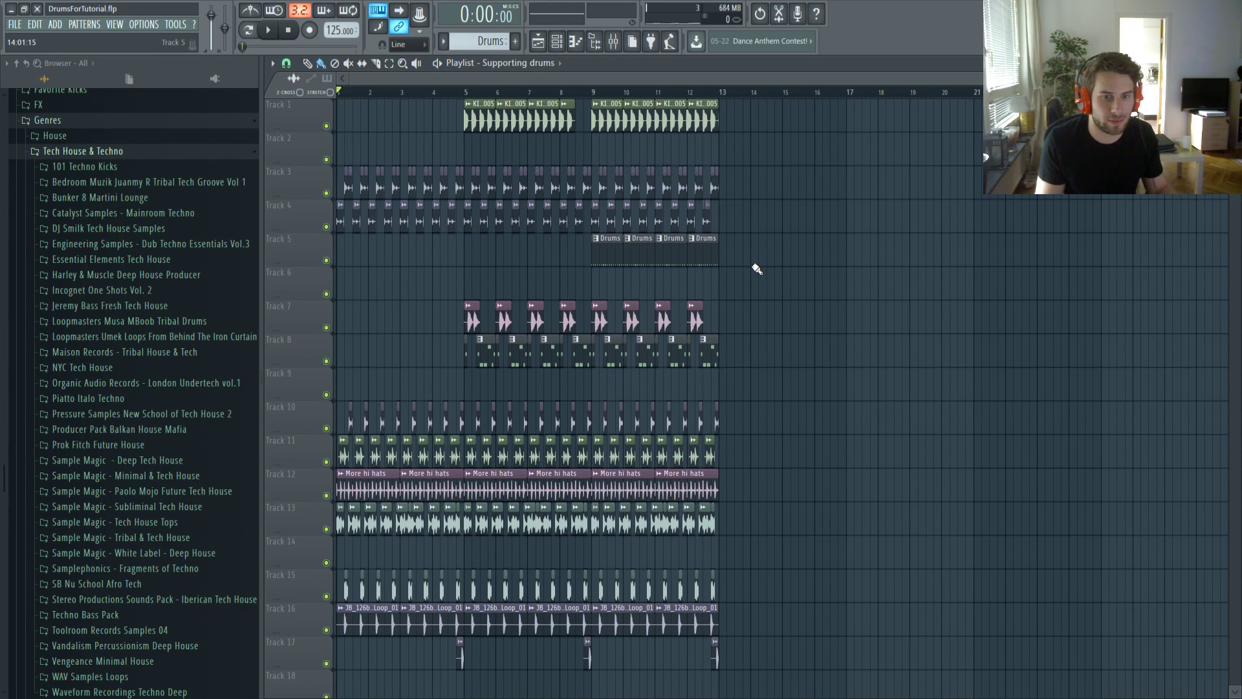
Inspect the Crunchy bass sample's settings and highlight the bass clips on Tracks 7 and 8
scroll(460, 313, "up", 3)
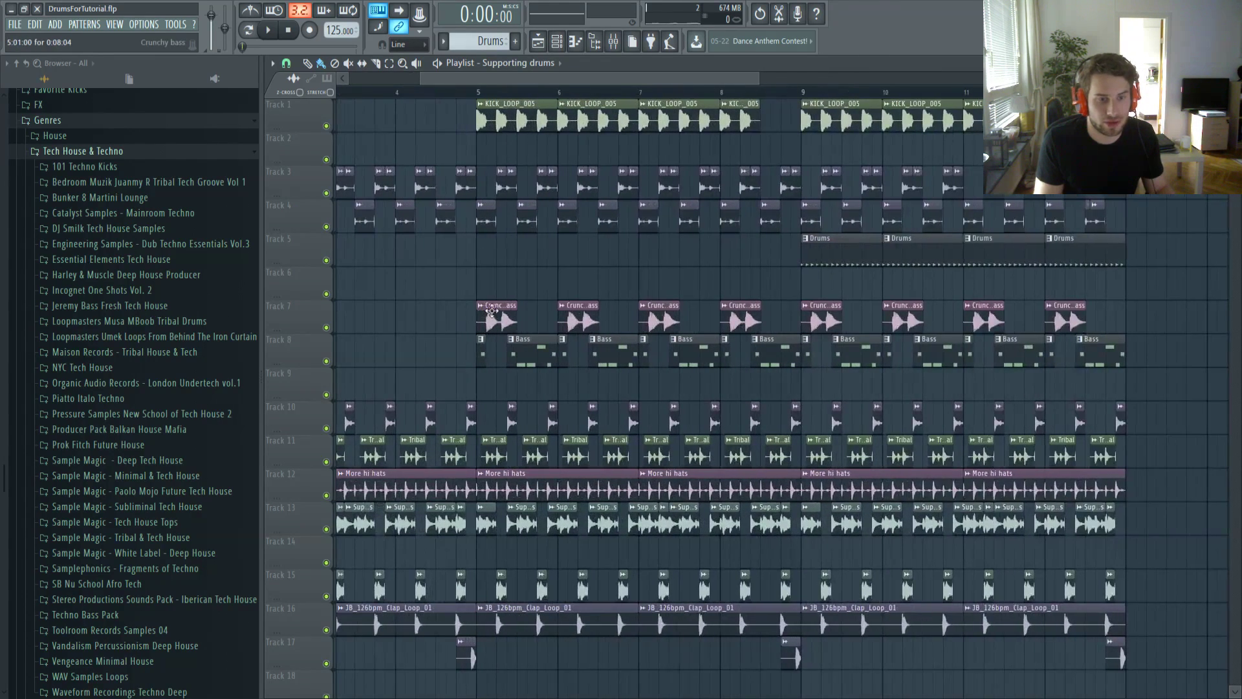
scroll(516, 314, "up", 2)
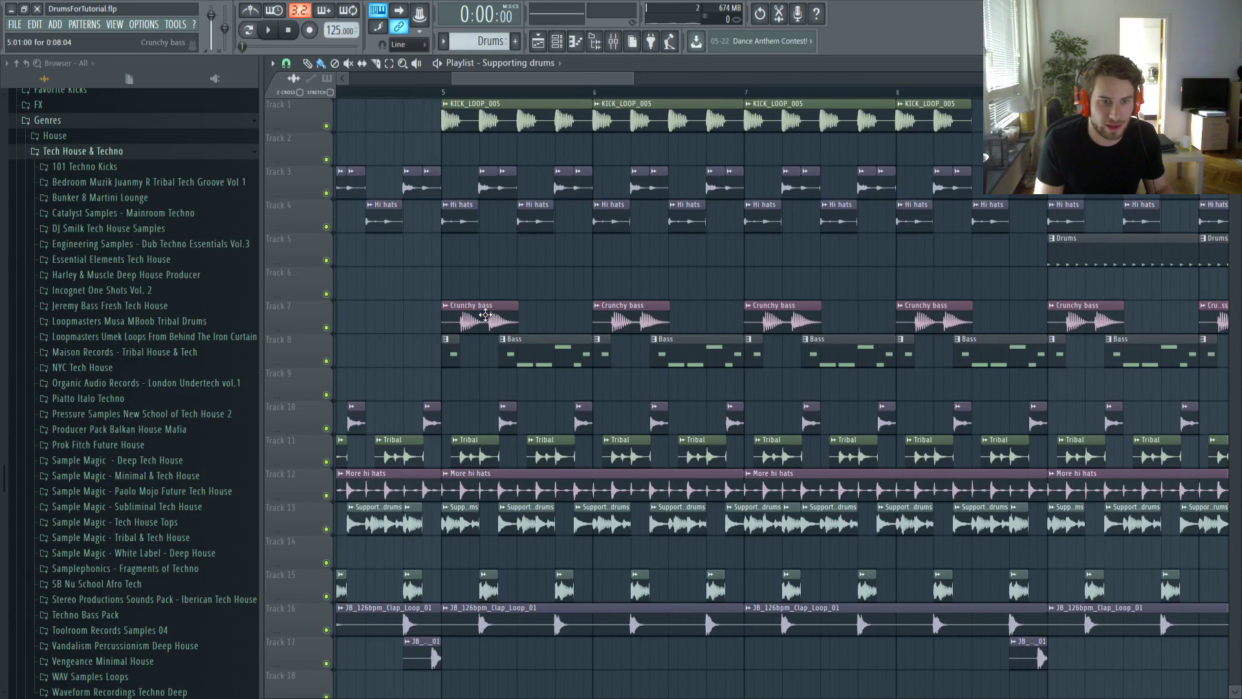
scroll(485, 315, "down", 5)
double_click(480, 316)
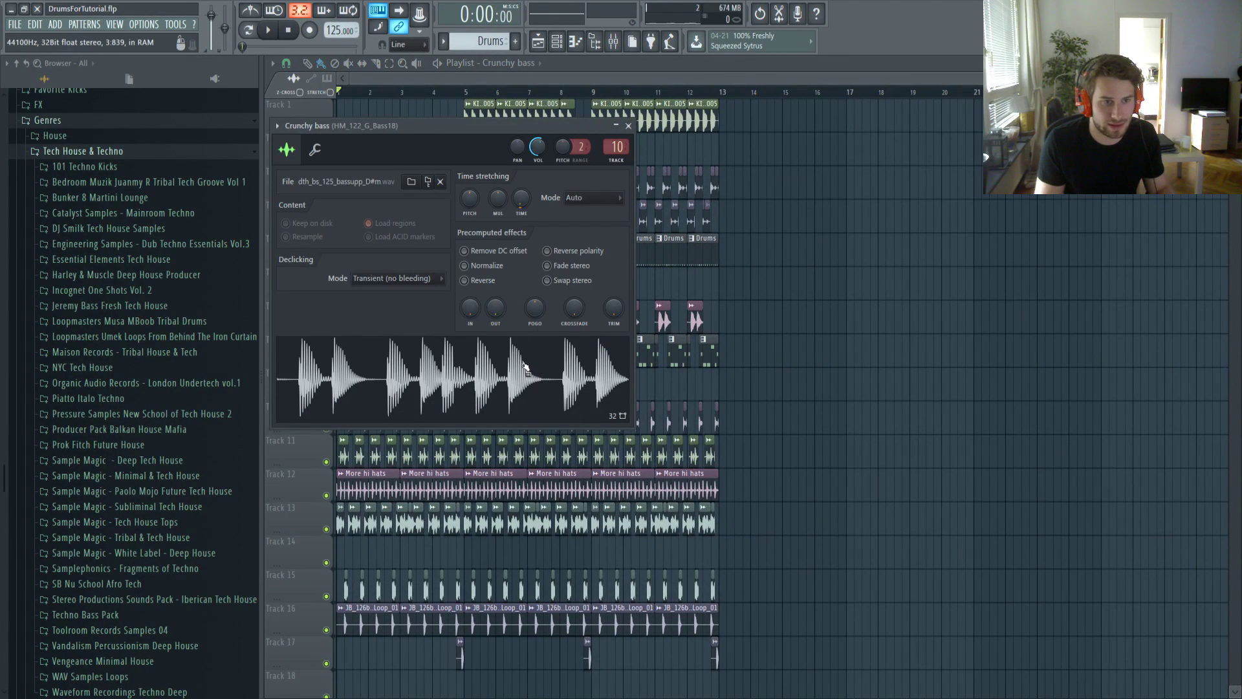
right_click(826, 330)
left_click_drag(770, 313, 436, 355)
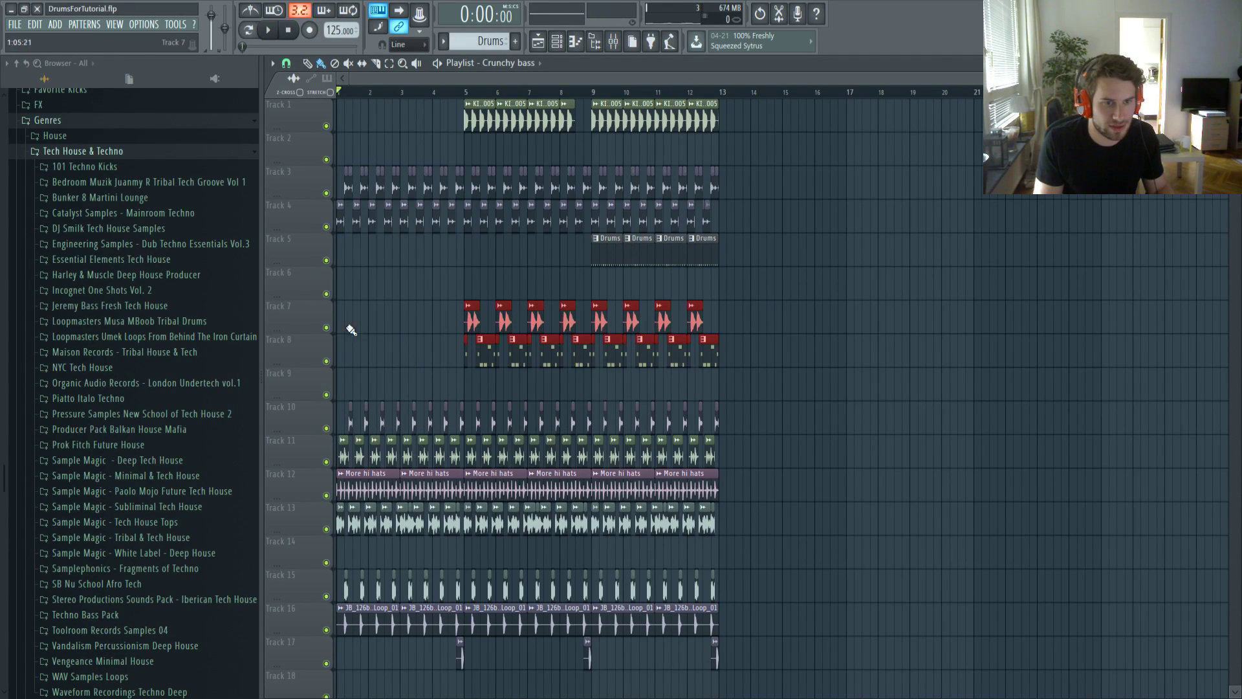
key("ctrl+d")
Open the Bass pattern in the piano roll, listen to it alone in pattern mode, and close the editor
double_click(482, 348)
left_click(248, 29)
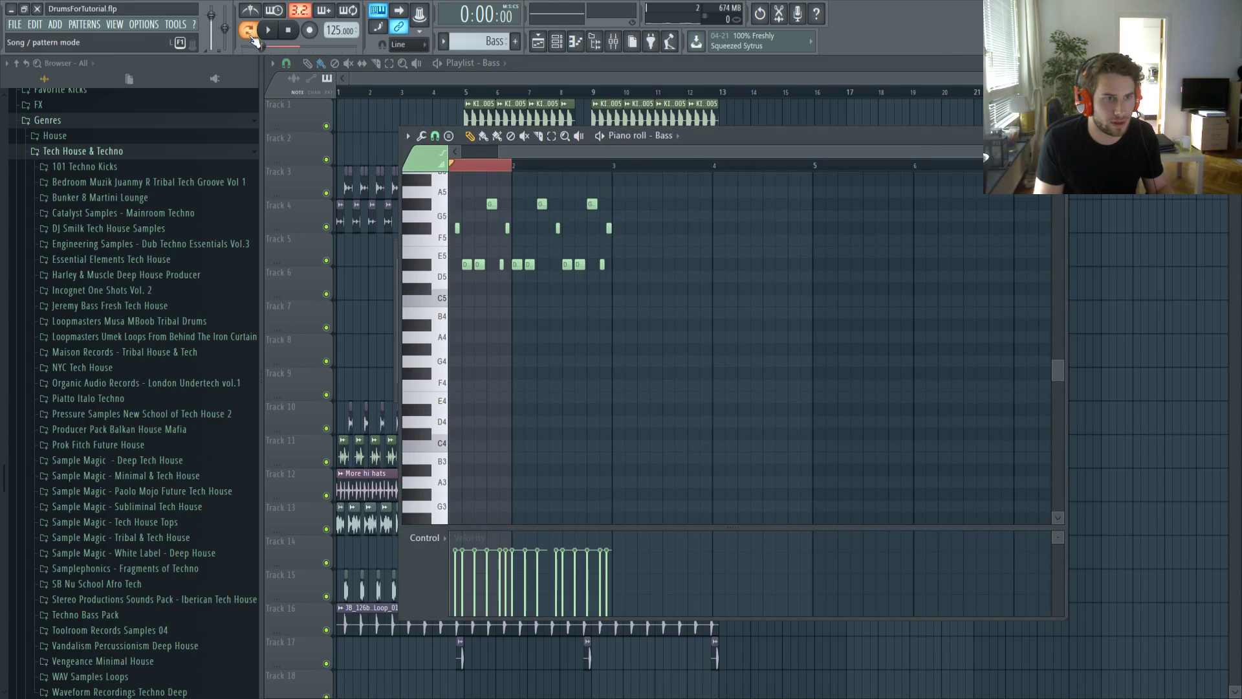
scroll(564, 310, "up", 3)
key("space")
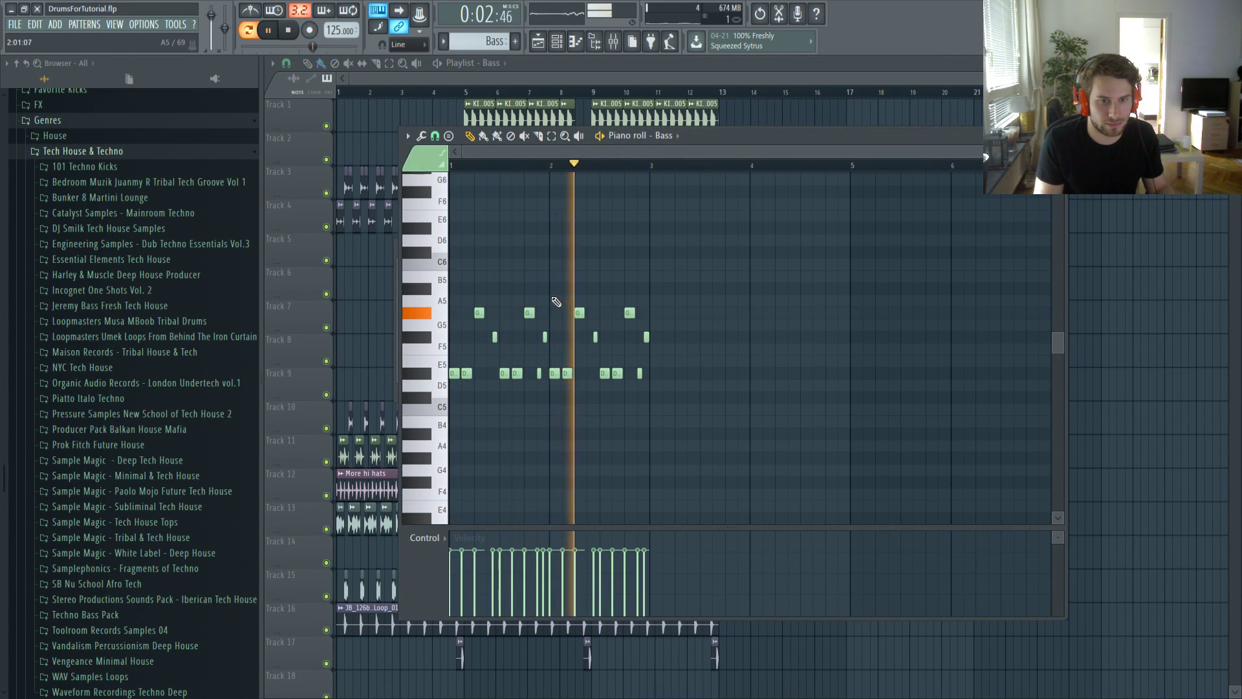
key("space")
key("space")
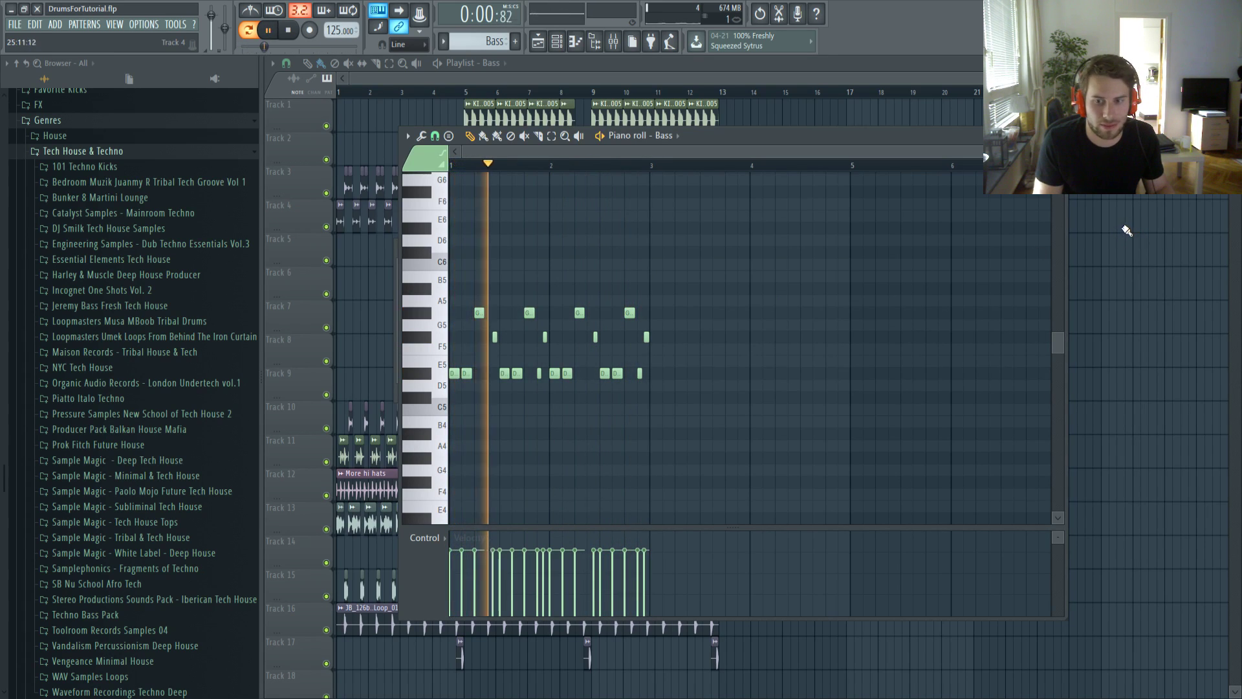
key("space")
key("Escape")
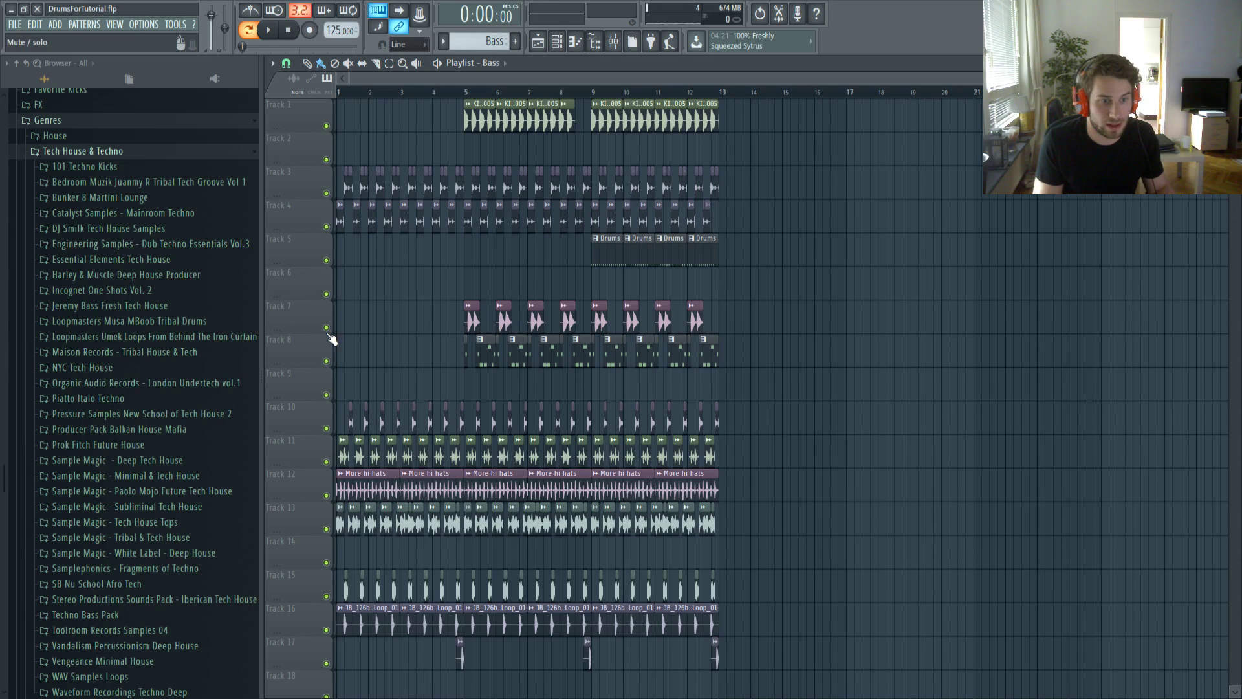
Solo Track 8, add Tracks 7 and 1 while playing from just before bar 5, stop playback and unmute all tracks
right_click(326, 361)
left_click(463, 93)
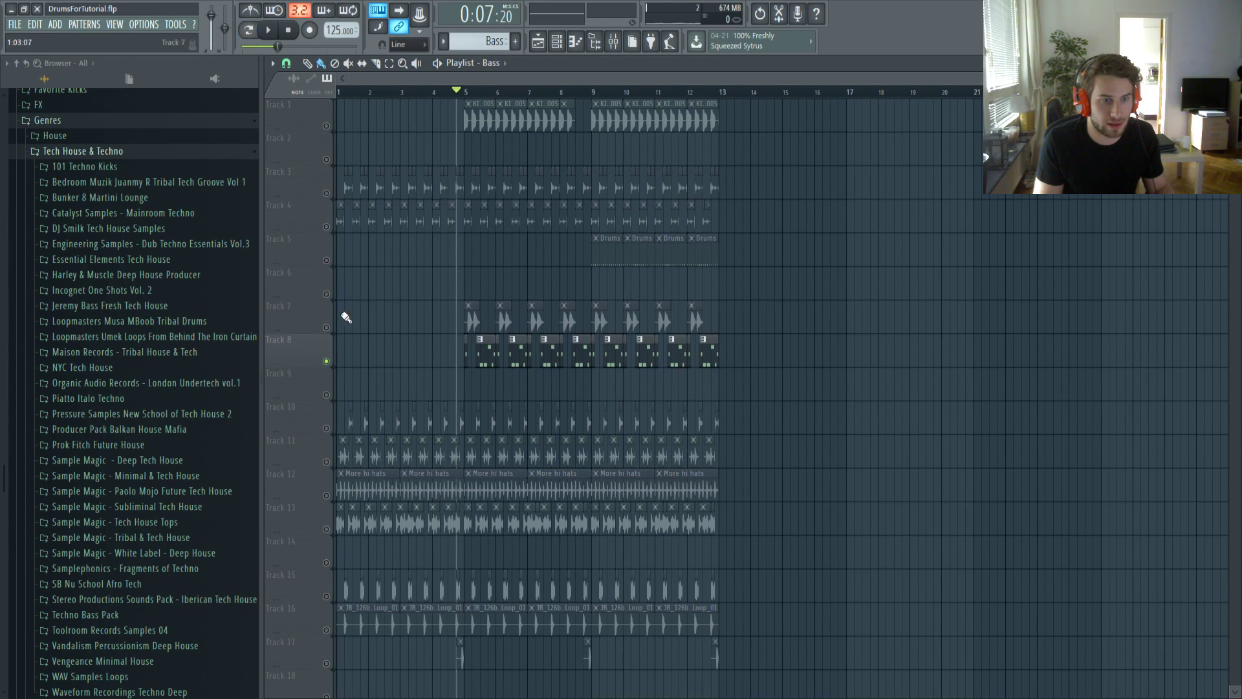
left_click(326, 328)
key("space")
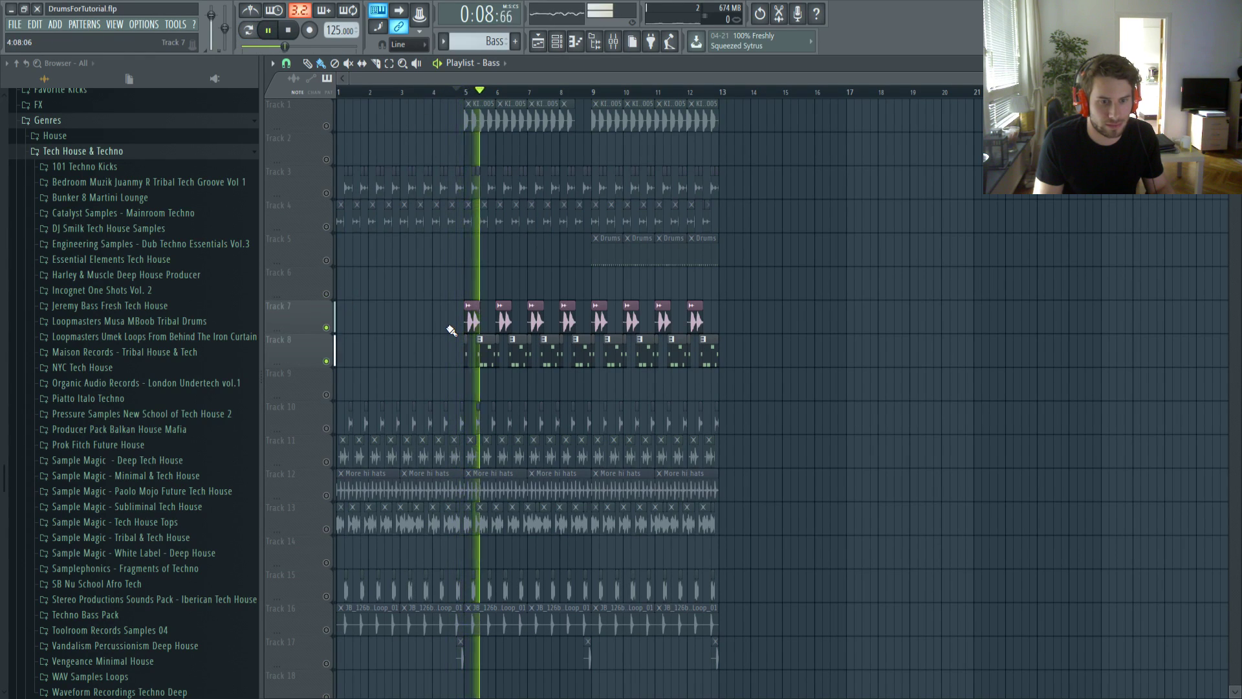
left_click(326, 126)
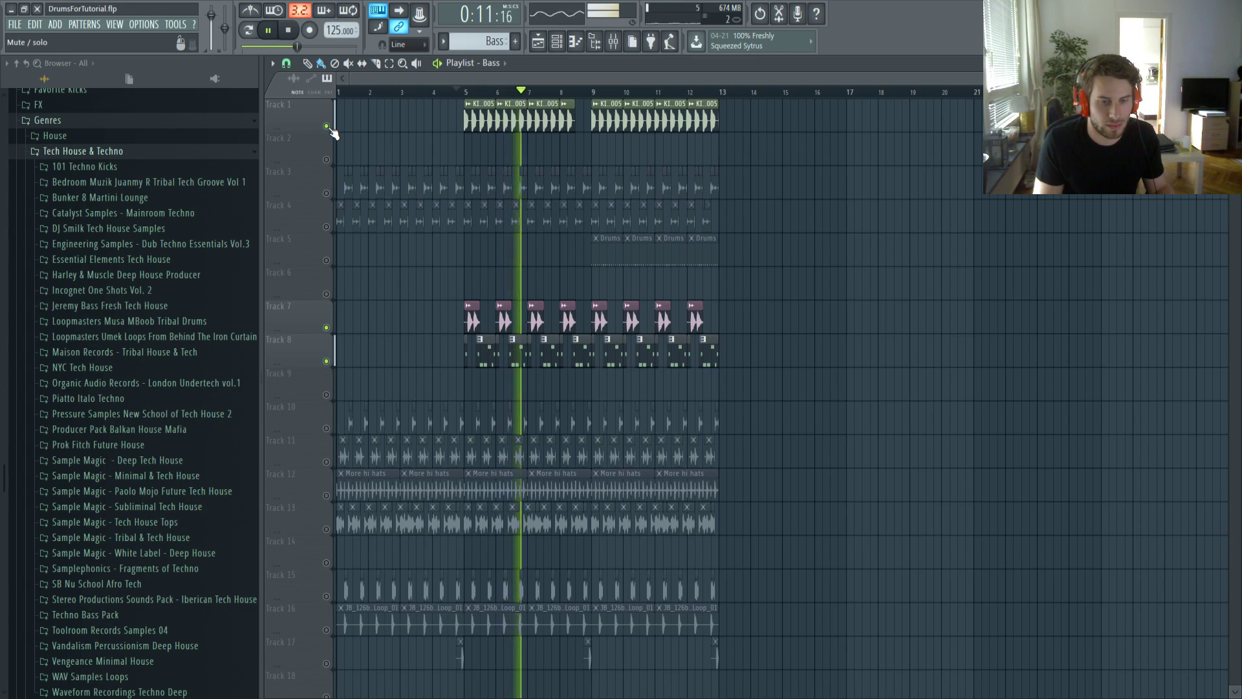
key("space")
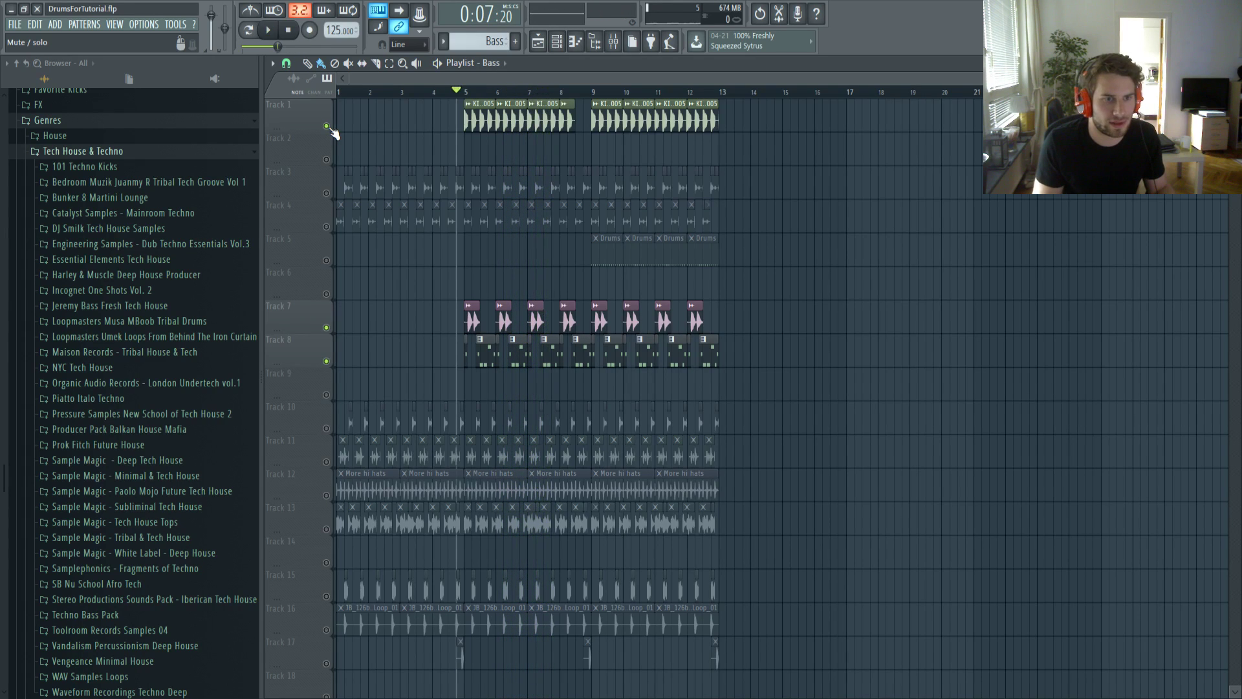
left_click(326, 126, "ctrl")
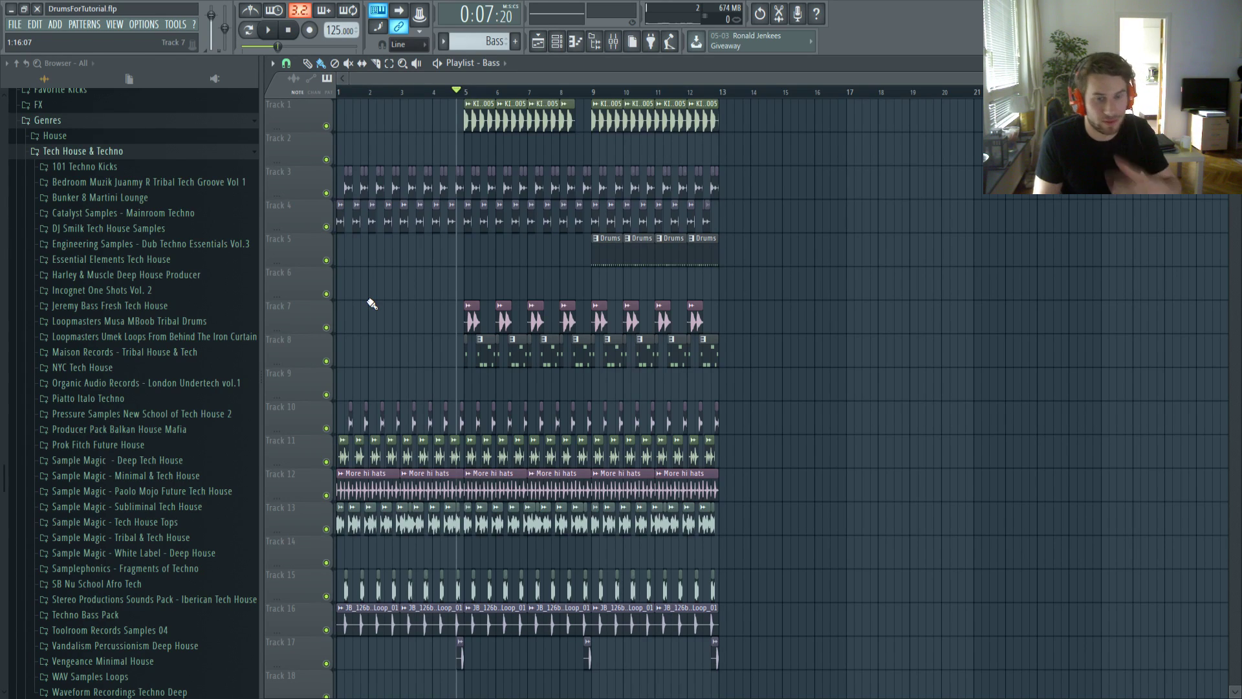
Play the full arrangement again from bar 1 with every track active and stop it
key("space")
key("space")
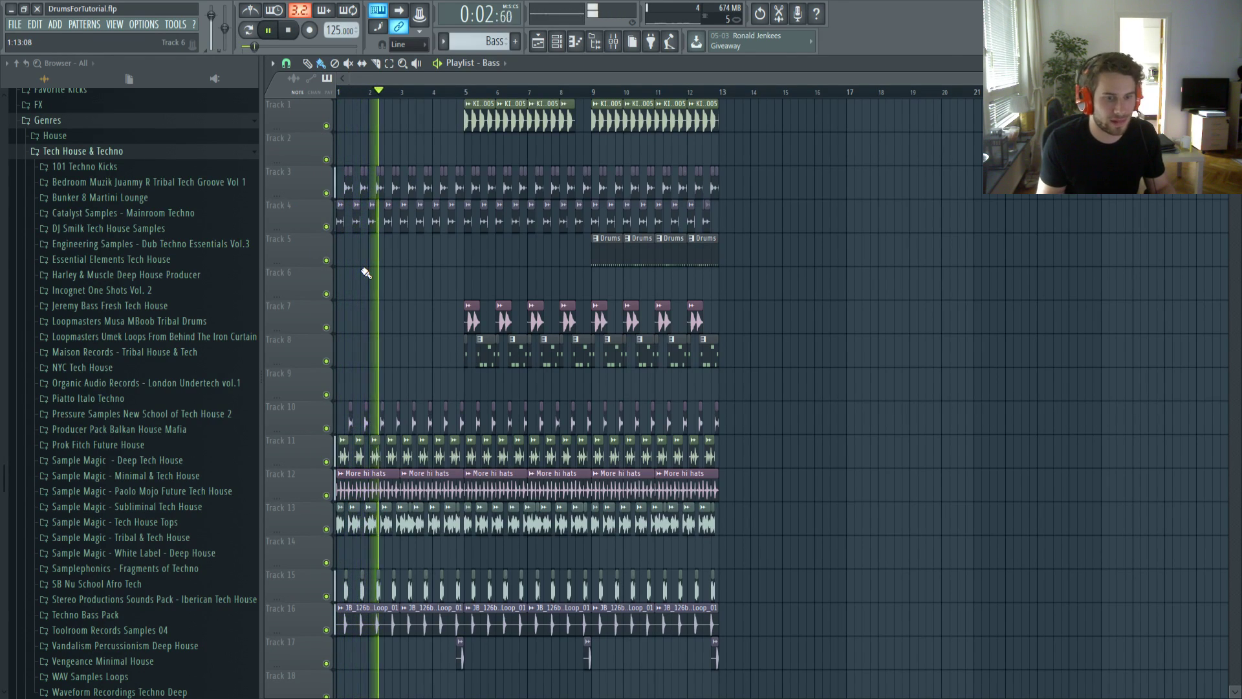
key("space")
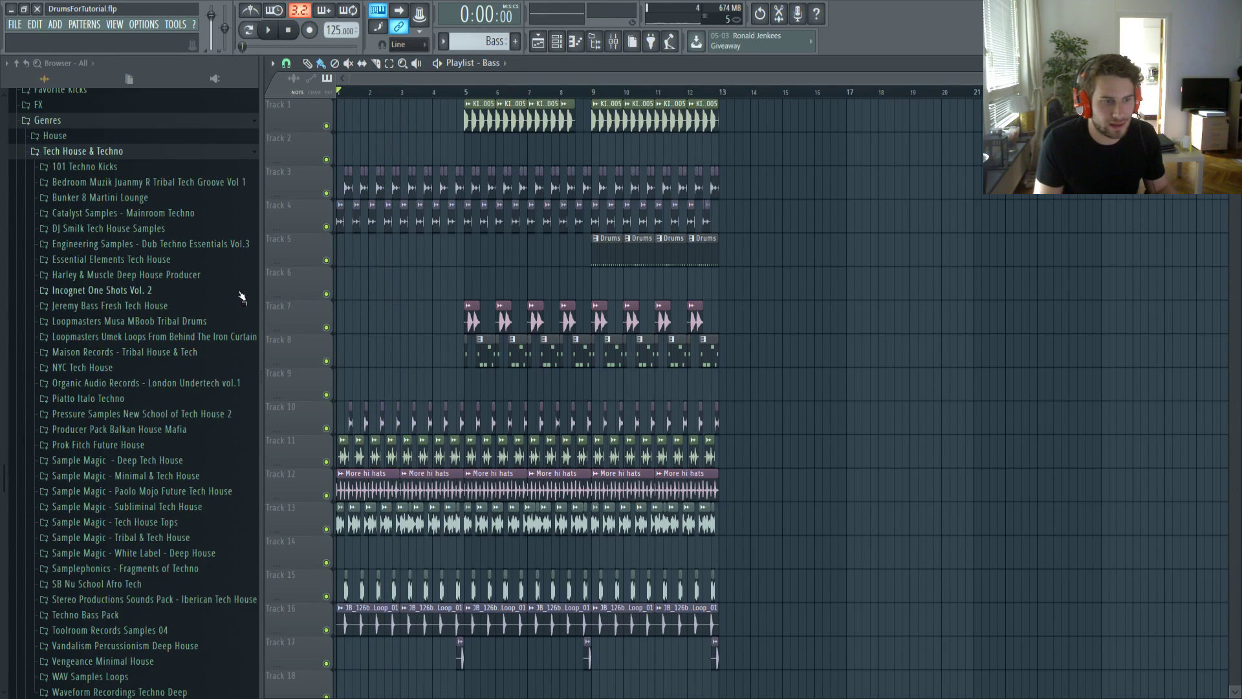
Look through the sample packs in the Tech House & Techno folder for atmosphere sounds
scroll(248, 297, "down", 3)
scroll(346, 285, "down", 1)
scroll(348, 285, "up", 1)
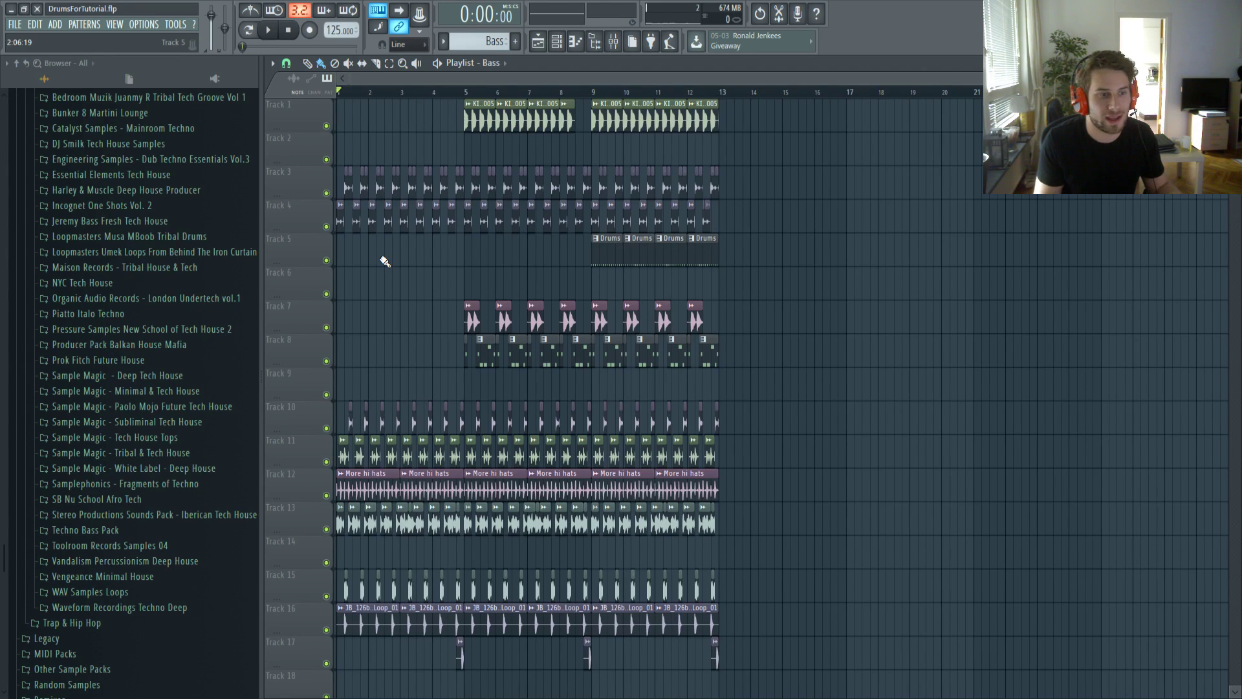
scroll(211, 263, "up", 4)
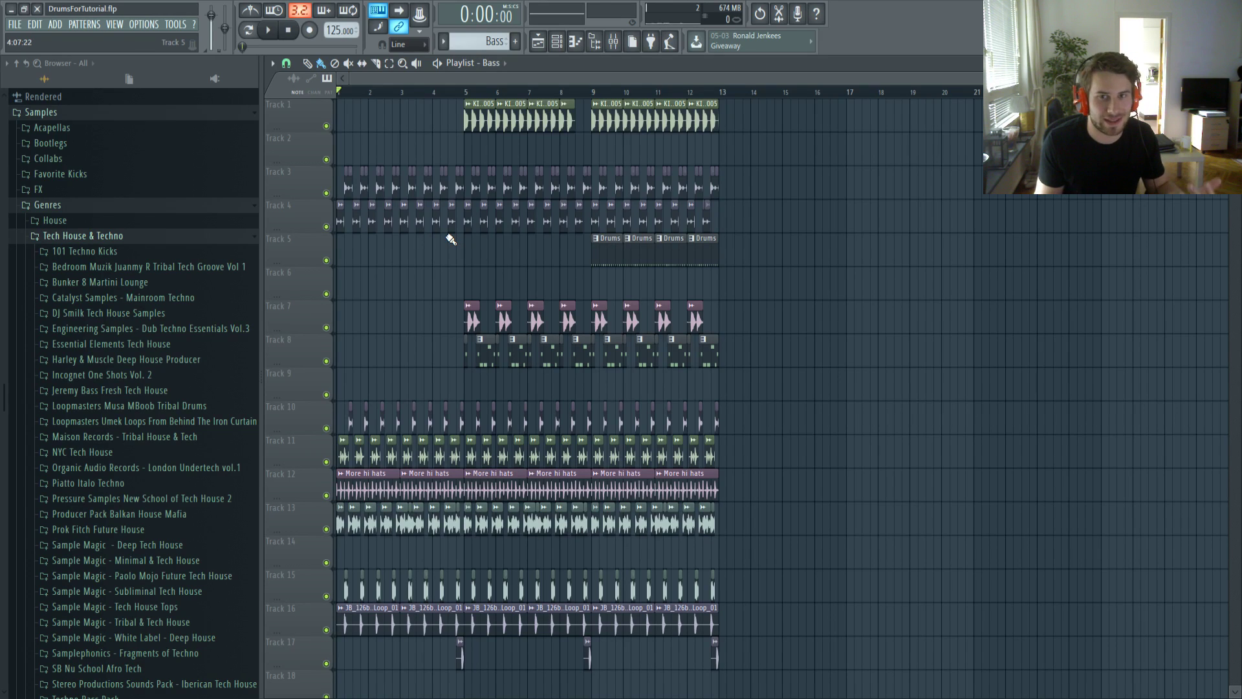
scroll(194, 340, "down", 6)
scroll(157, 335, "up", 4)
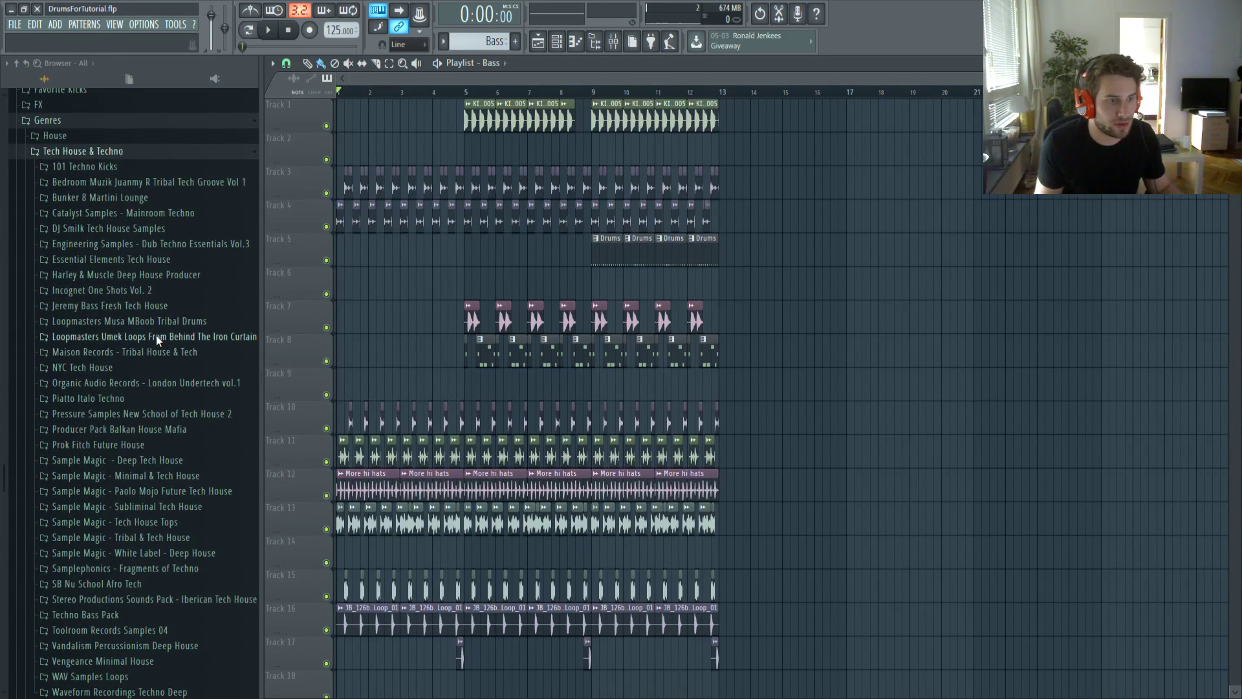
scroll(156, 335, "down", 3)
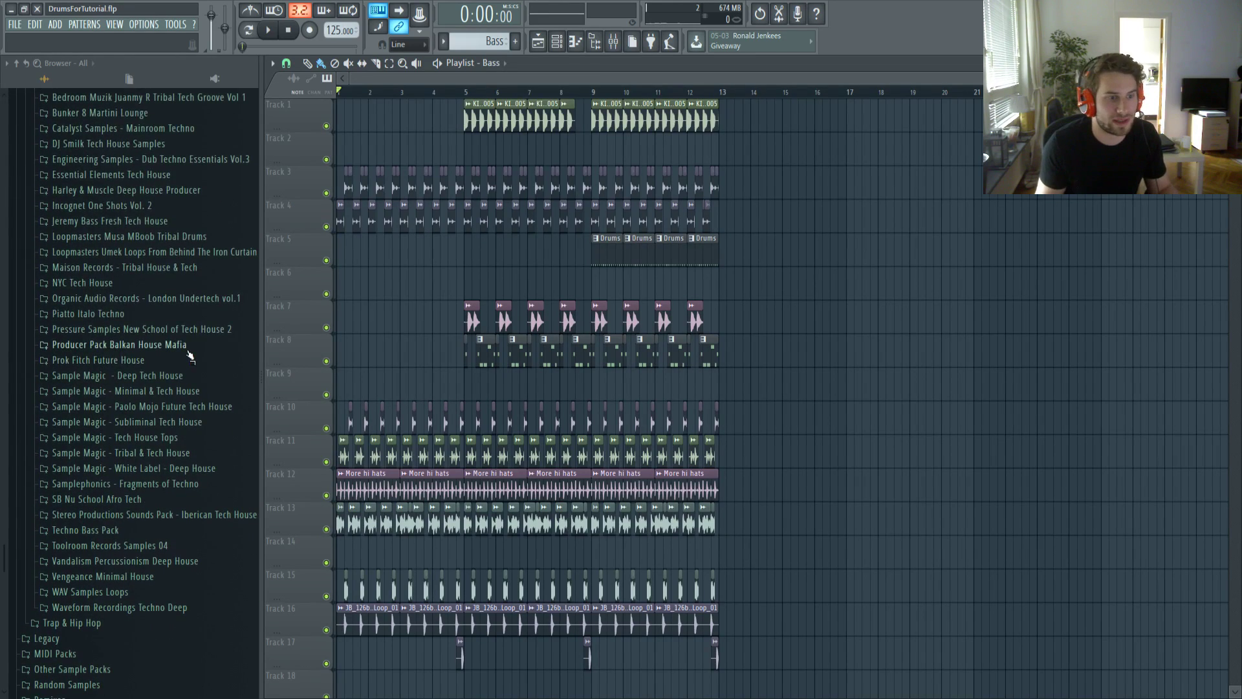
scroll(179, 350, "up", 3)
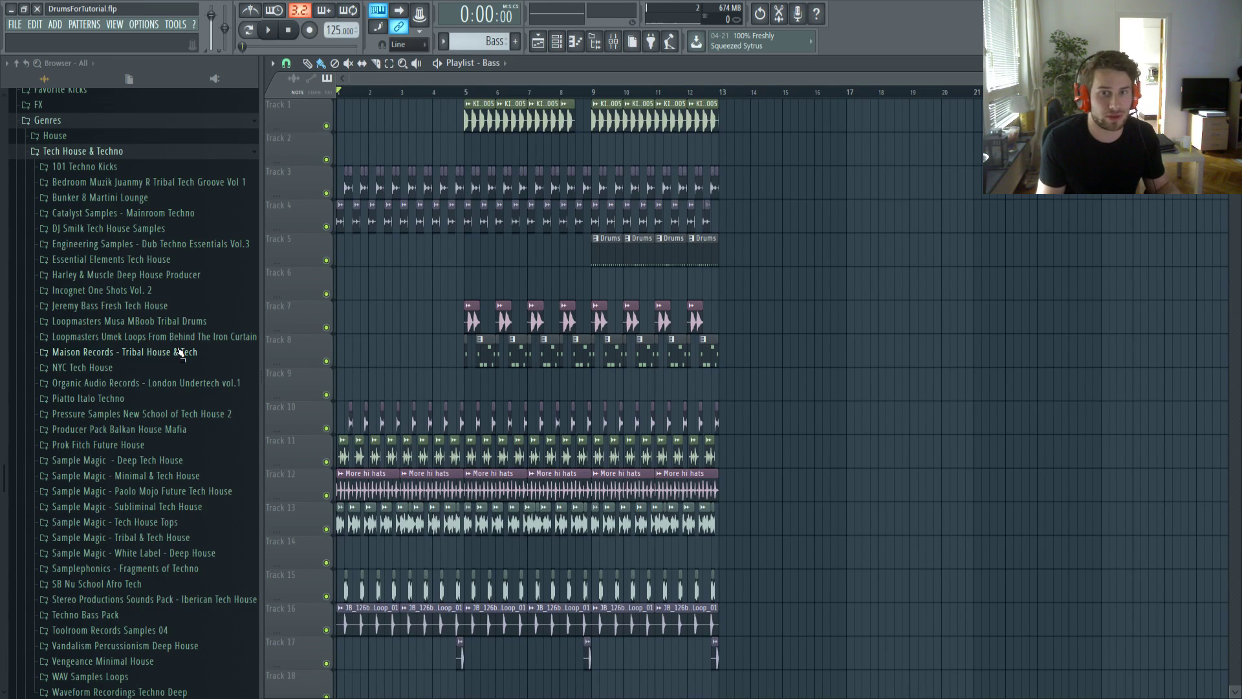
scroll(147, 347, "down", 3)
scroll(147, 298, "up", 3)
scroll(165, 347, "down", 3)
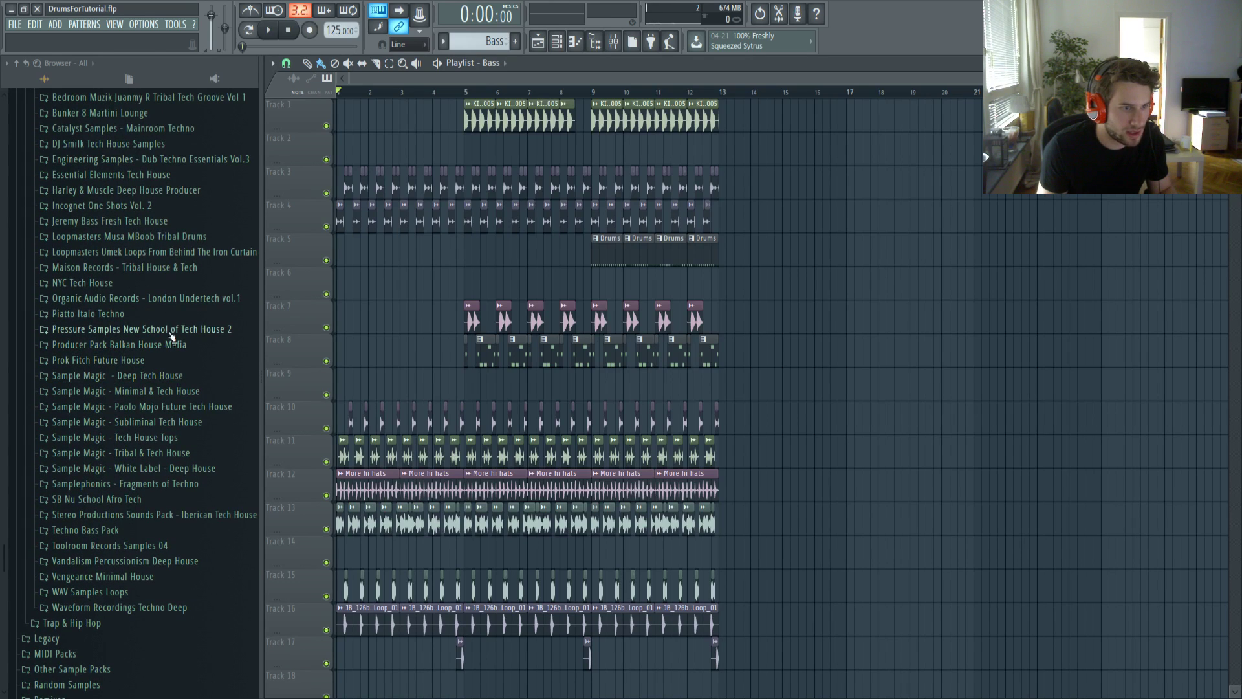
Open the MTT_ATMOSPHERE folder within MTT_SOUNDS_&_FX of the Maison Records - Tribal House & Tech pack
left_click(155, 267)
scroll(174, 323, "down", 3)
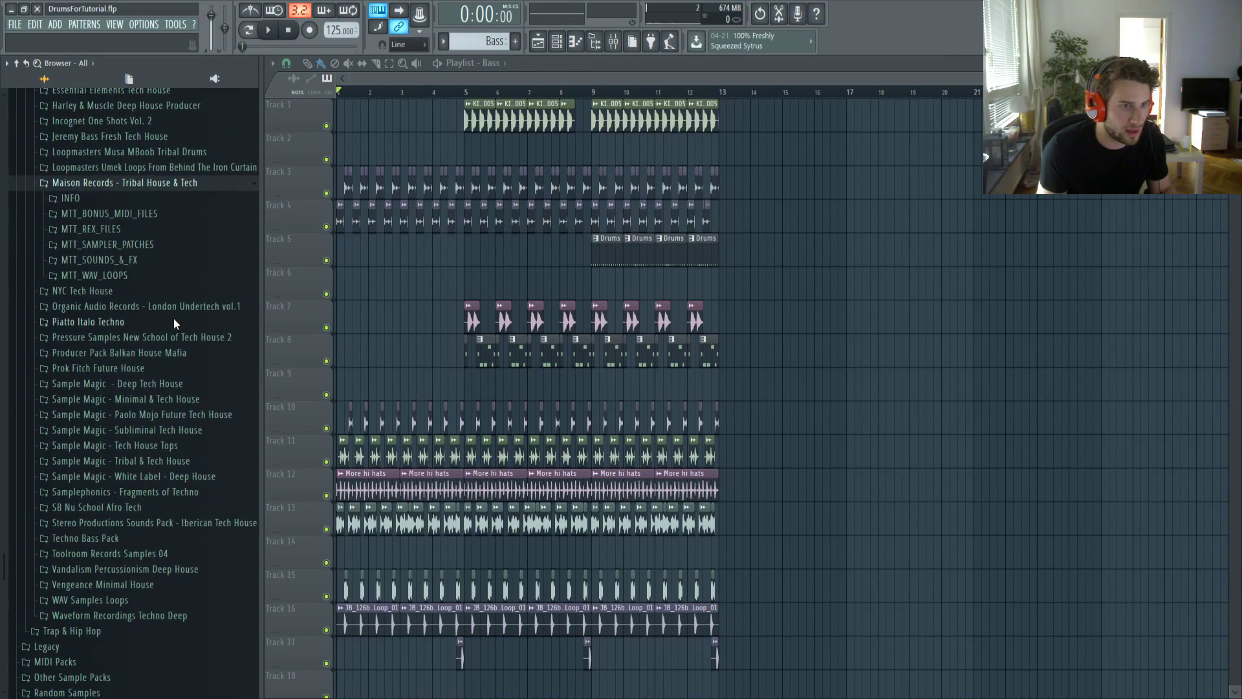
left_click(146, 278)
scroll(139, 260, "down", 3)
left_click(132, 190)
left_click(133, 175)
scroll(136, 220, "up", 3)
scroll(135, 226, "down", 3)
scroll(129, 194, "down", 3)
scroll(126, 168, "up", 3)
left_click(130, 190)
scroll(146, 227, "down", 3)
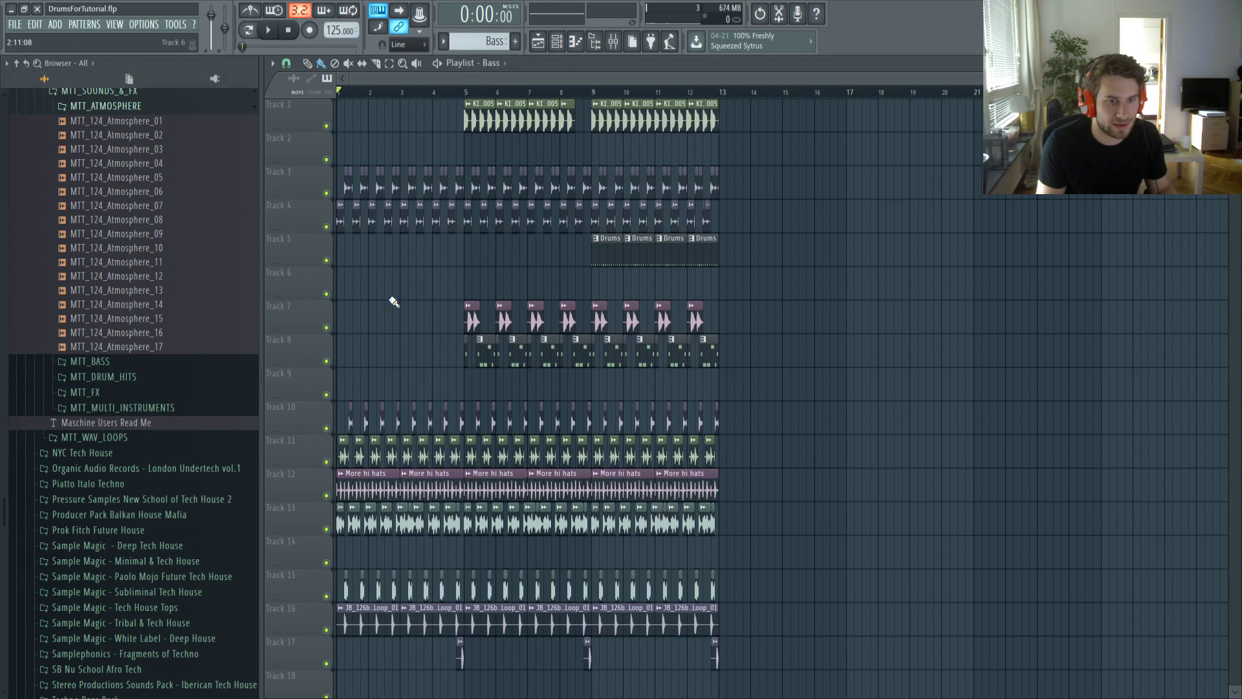
Place the MTT_124_Atmosphere_11 sample on Track 6 at bar 1, open its channel settings and start playback
left_click_drag(127, 262, 387, 282)
double_click(388, 281)
key("space")
Lower the atmosphere sample's channel volume to 24% while the arrangement plays, and close its settings
left_click(679, 364)
right_click(625, 306)
left_click(636, 372)
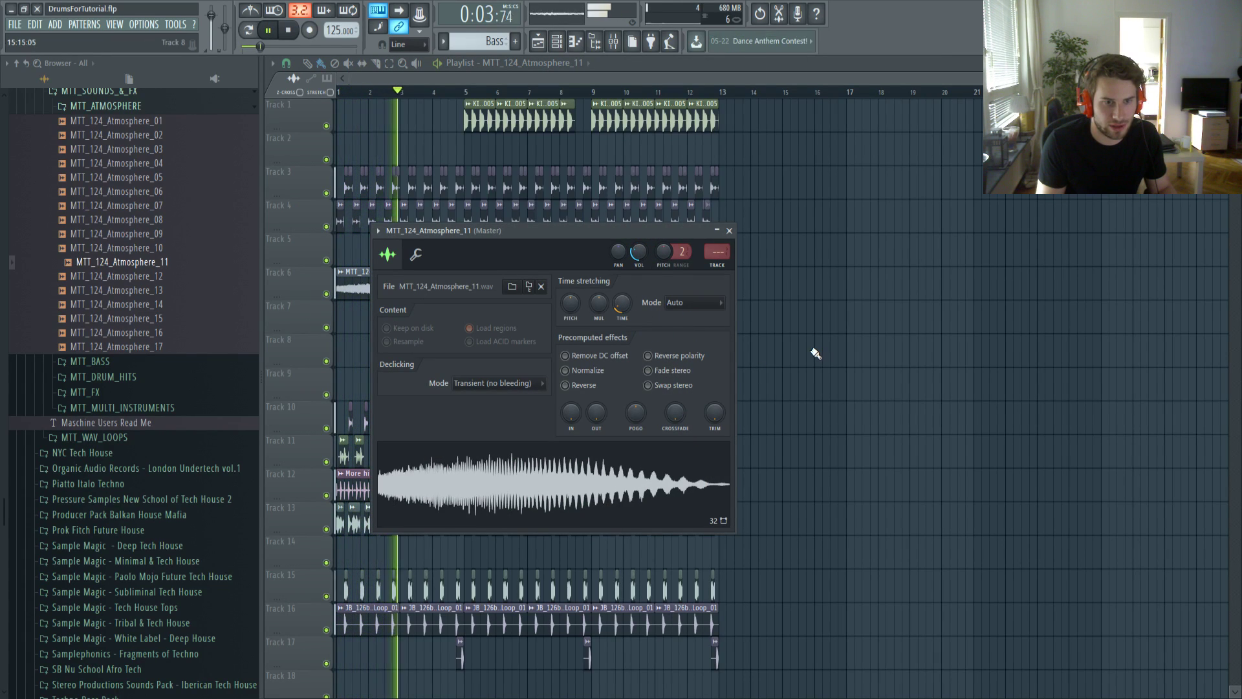
right_click(813, 350)
double_click(578, 293)
left_click_drag(641, 247, 644, 253)
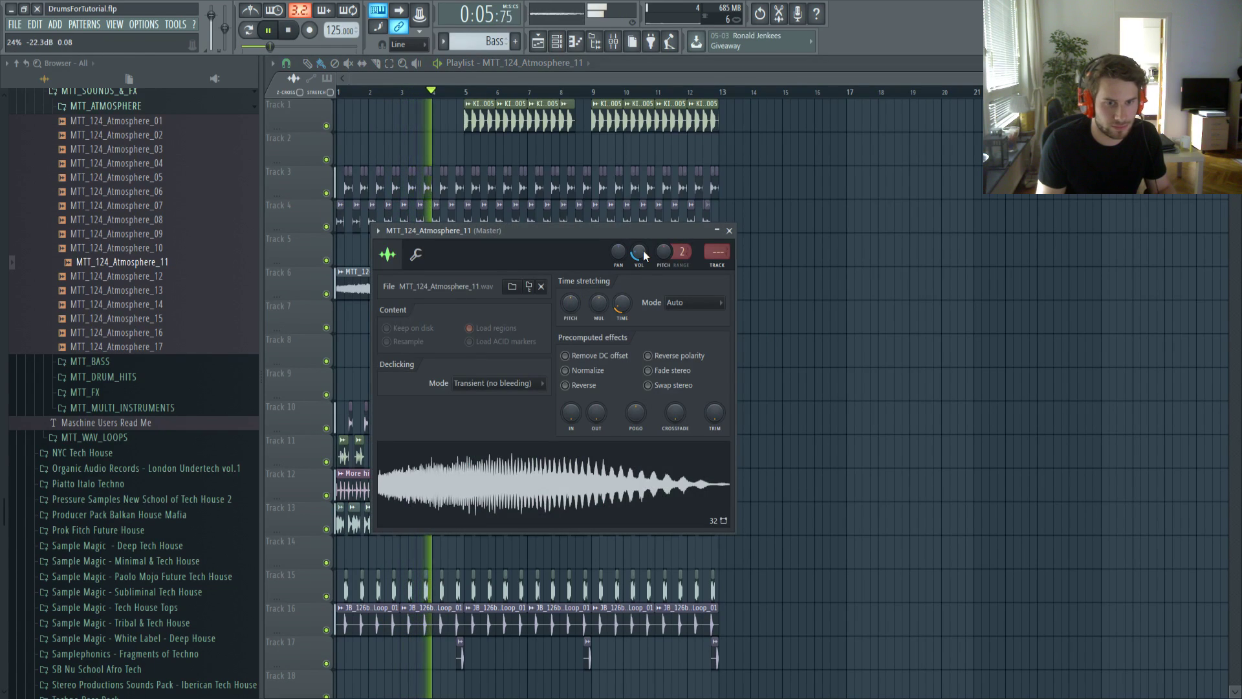
right_click(887, 283)
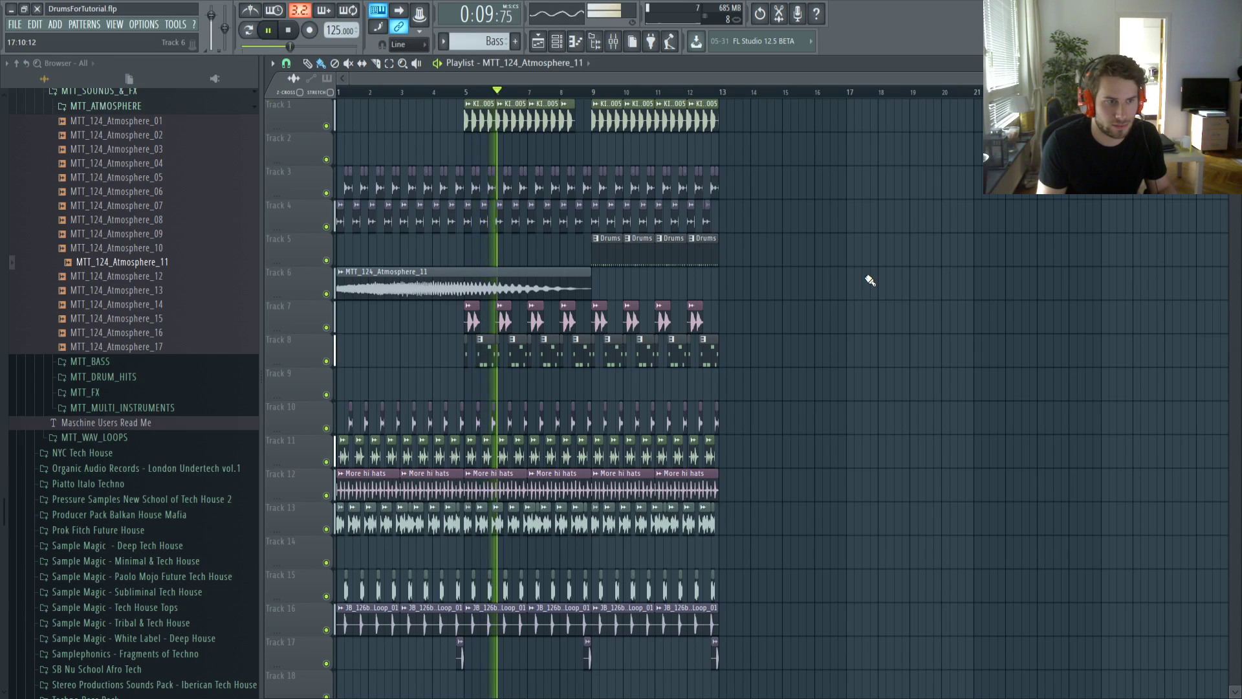
Try MTT_124_Atmosphere_10, 09, 08 and 07 as replacements for the atmosphere sample on Track 6, listening against the drums
key("space")
left_click(178, 248)
key("space")
left_click(178, 234)
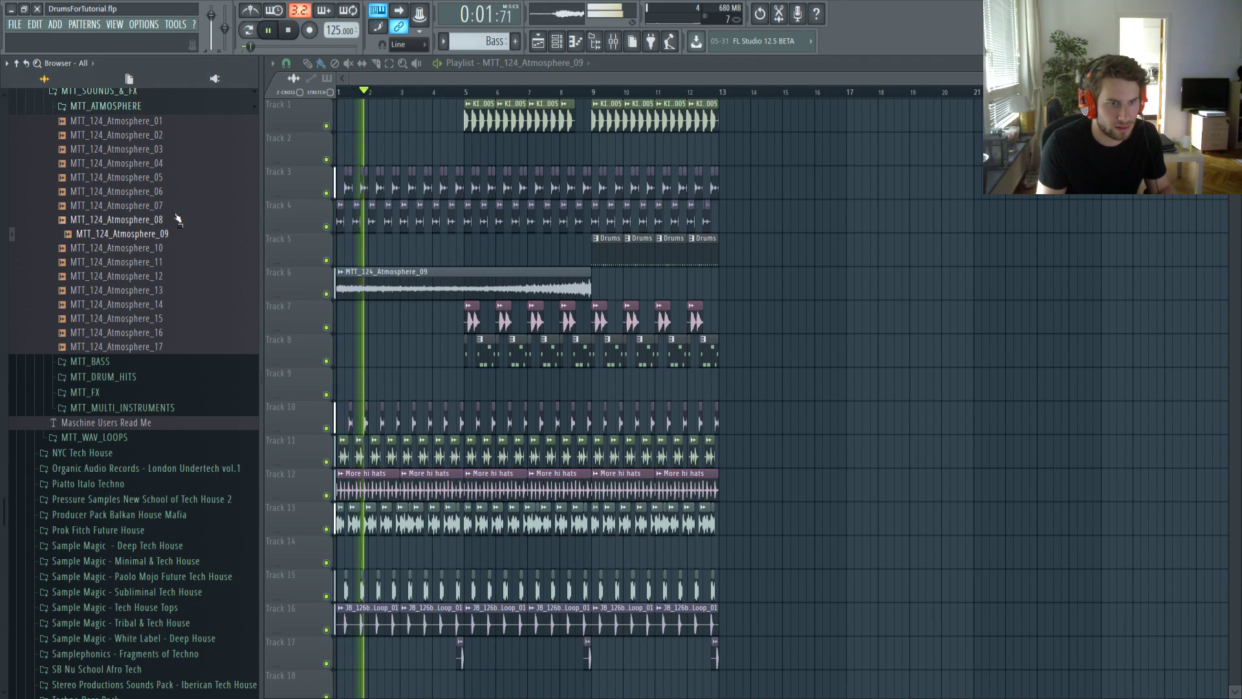
key("space")
left_click(178, 220)
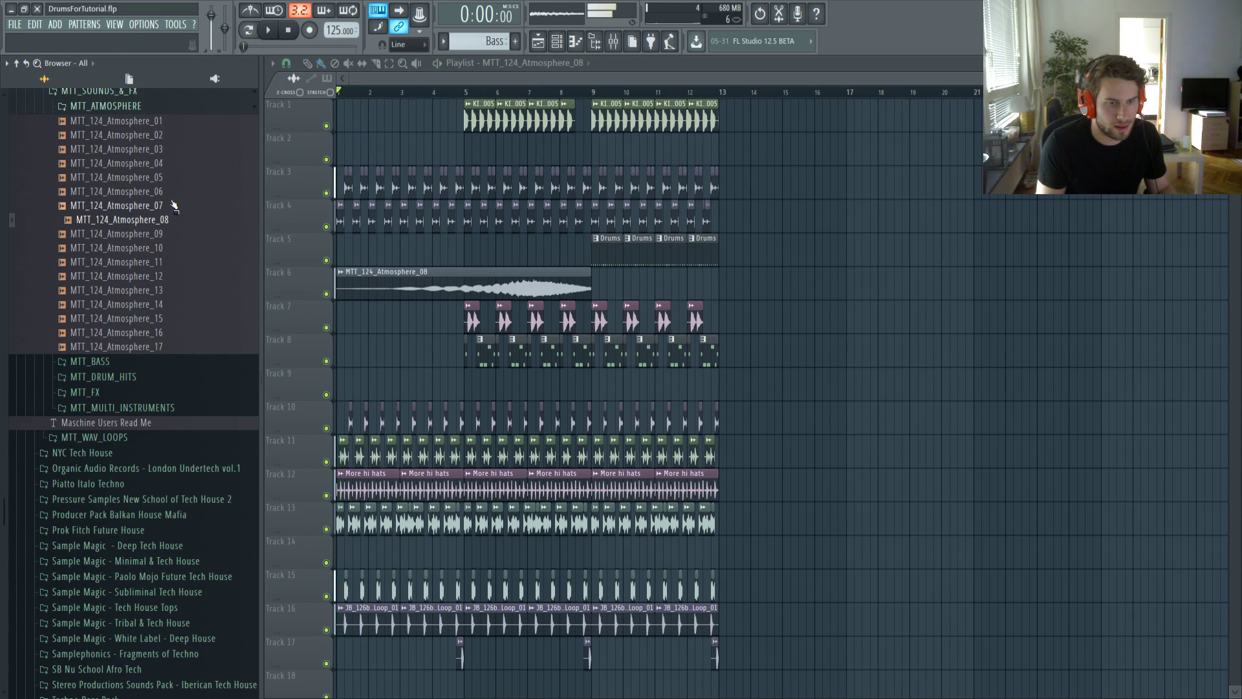
left_click(173, 205)
Collapse the MTT_SOUNDS_&_FX folder and open the Loops > Atmosphere folder of the Samplephonics - Fragments of Techno pack
left_click(123, 91)
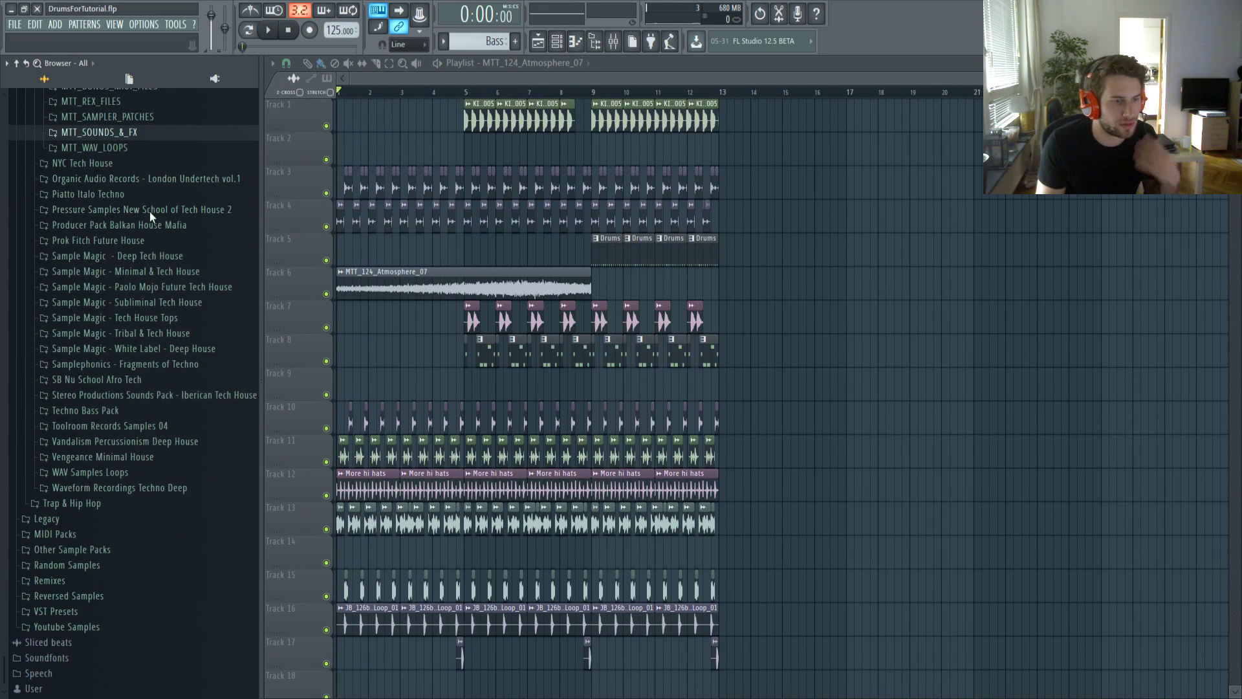
left_click(159, 364)
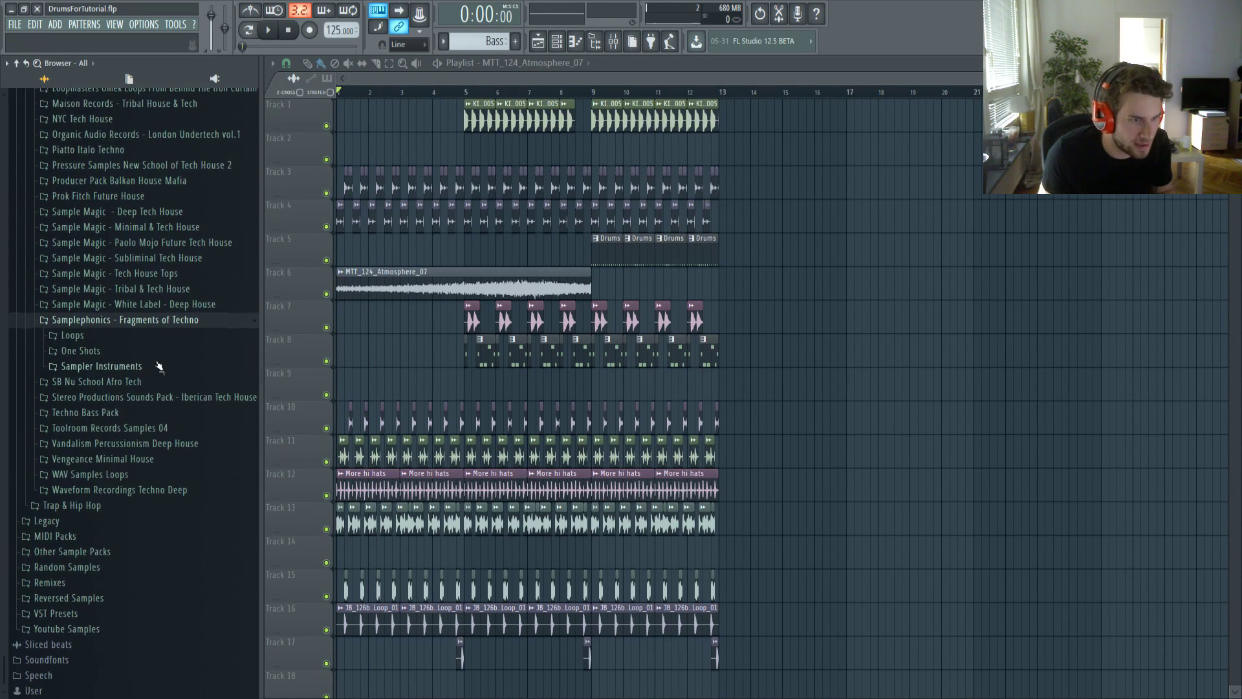
left_click(112, 351)
left_click(111, 350)
left_click(135, 313)
scroll(148, 330, "up", 2)
Try 124_D#_Thermos_SP_01, 124_A_Boilershake_SP_01, 124_Ebb_SP_01 and 124_Ouch_SP_01 as replacements for the atmosphere sample on Track 6, listening against the drums
key("space")
scroll(170, 370, "down", 1)
key("space")
left_click(155, 384)
key("space")
left_click(150, 342)
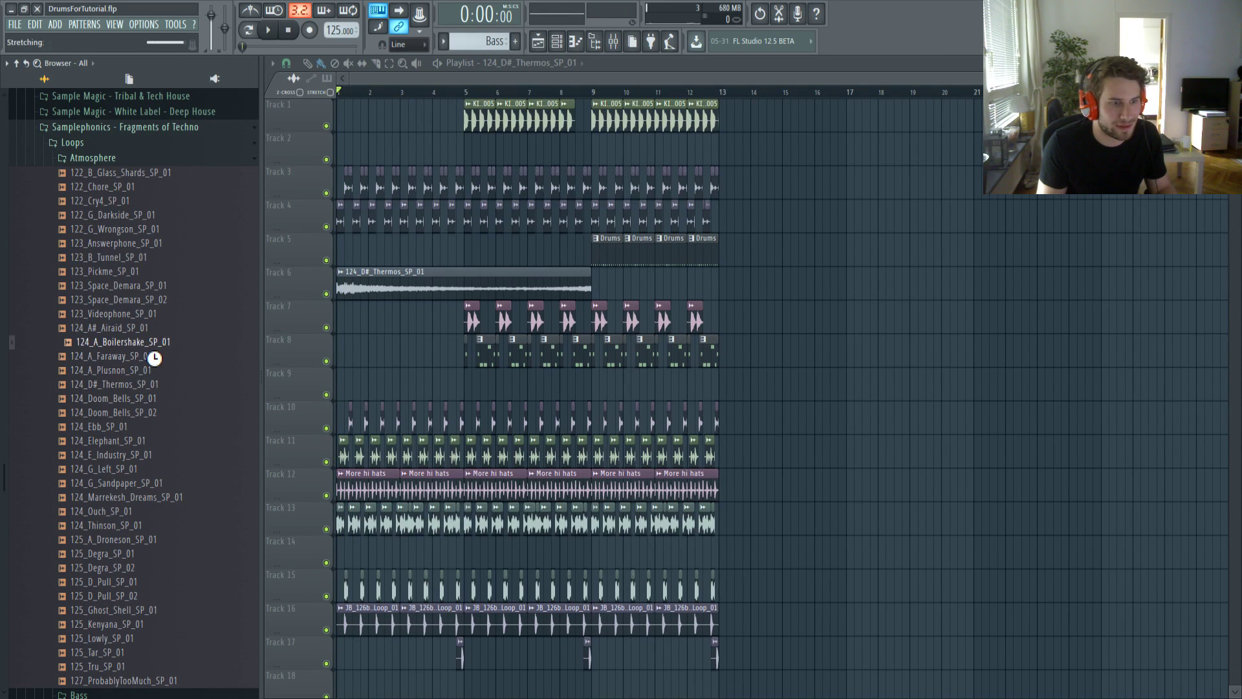
scroll(155, 358, "down", 2)
key("space")
left_click(155, 334)
scroll(155, 346, "down", 2)
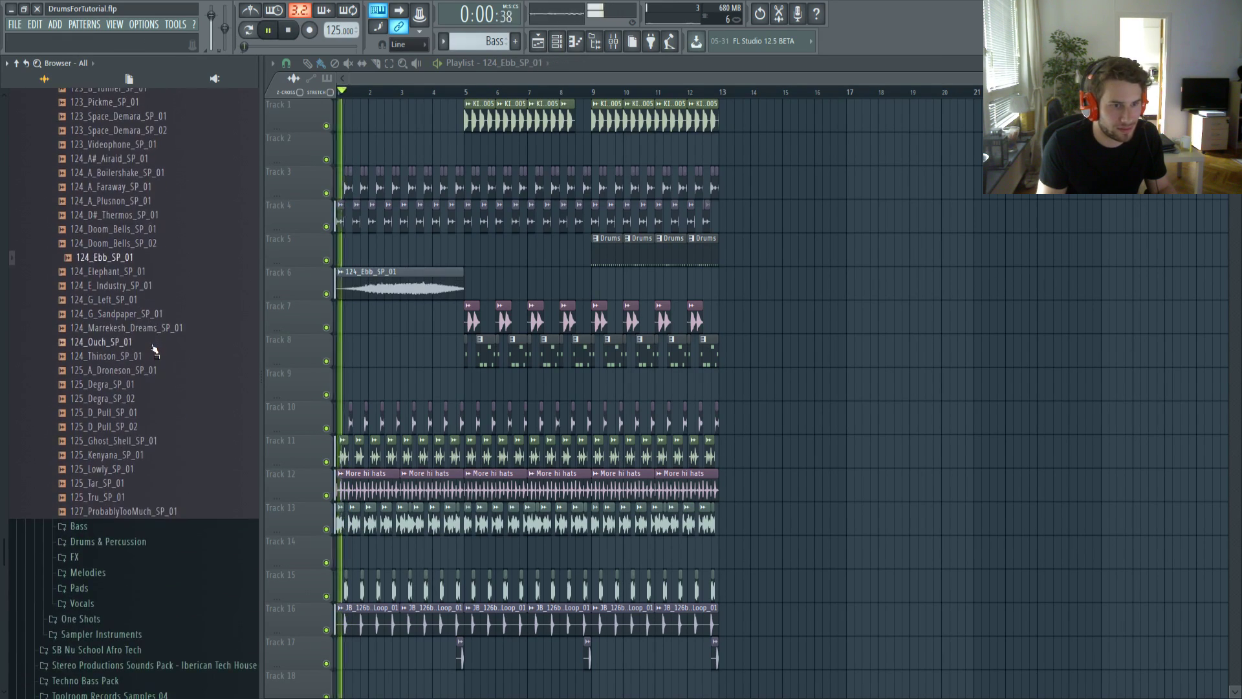
left_click(155, 344)
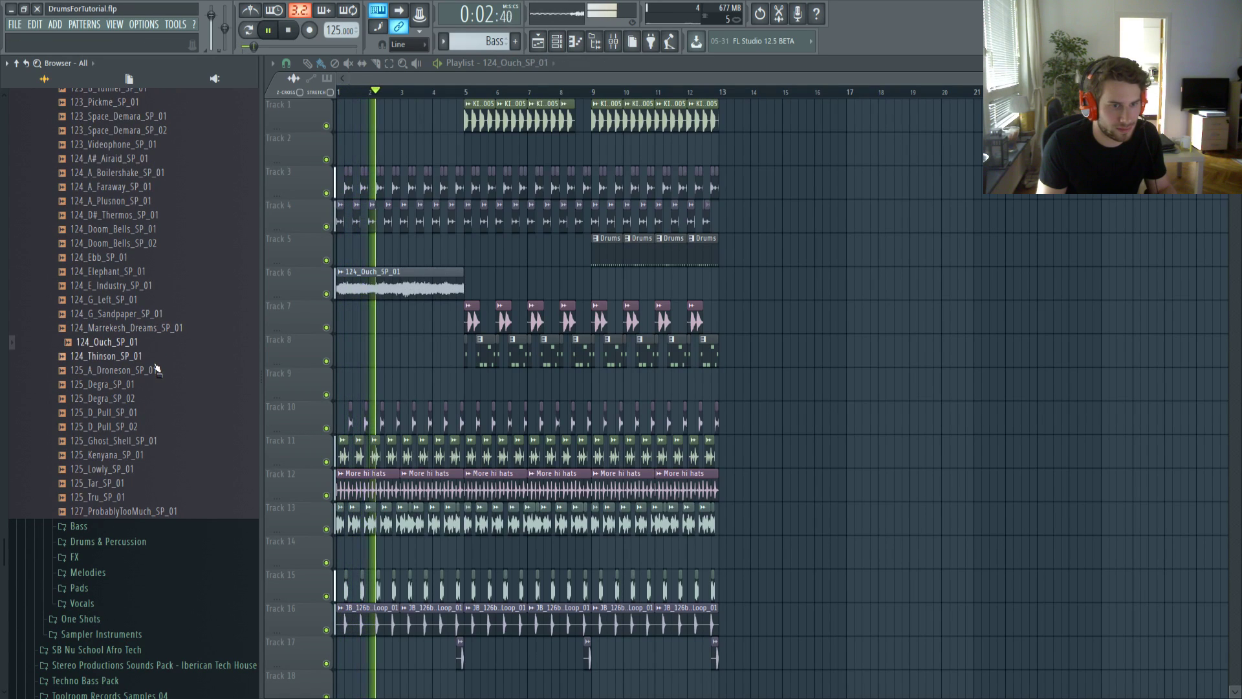
Replace the Track 6 sample with 125_A_Droneson_SP_01 and lower its channel volume to 18%
left_click(156, 369)
scroll(153, 352, "down", 2)
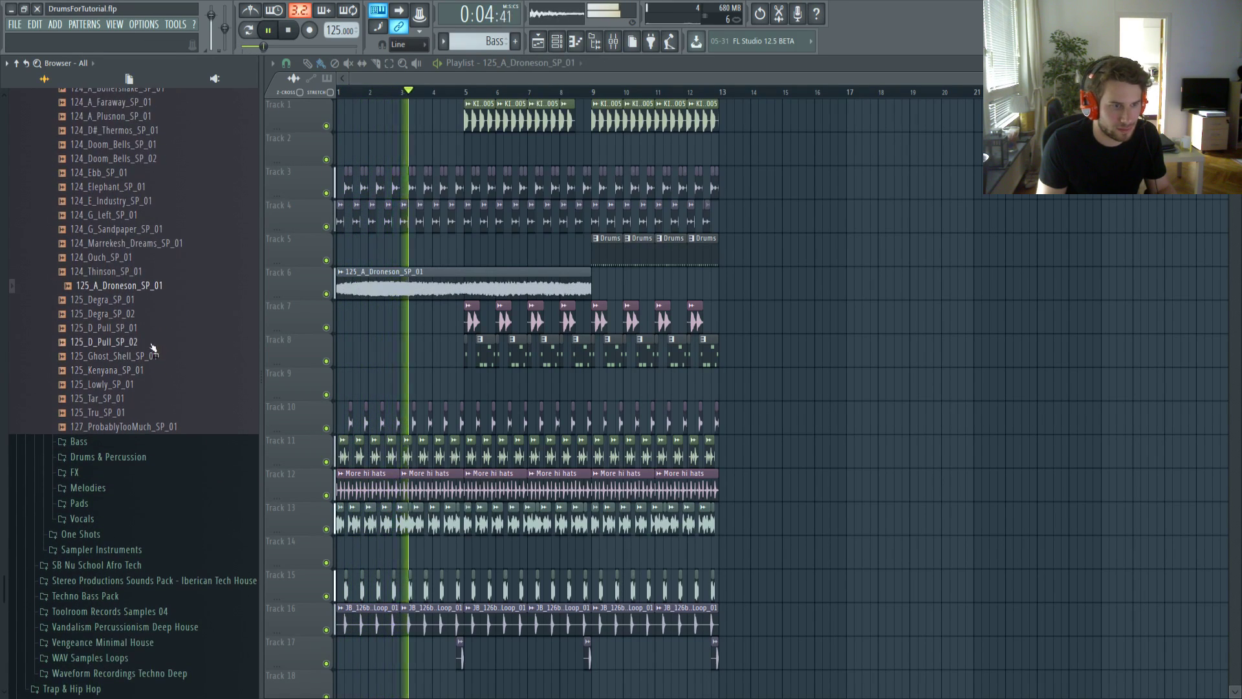
scroll(133, 271, "down", 2)
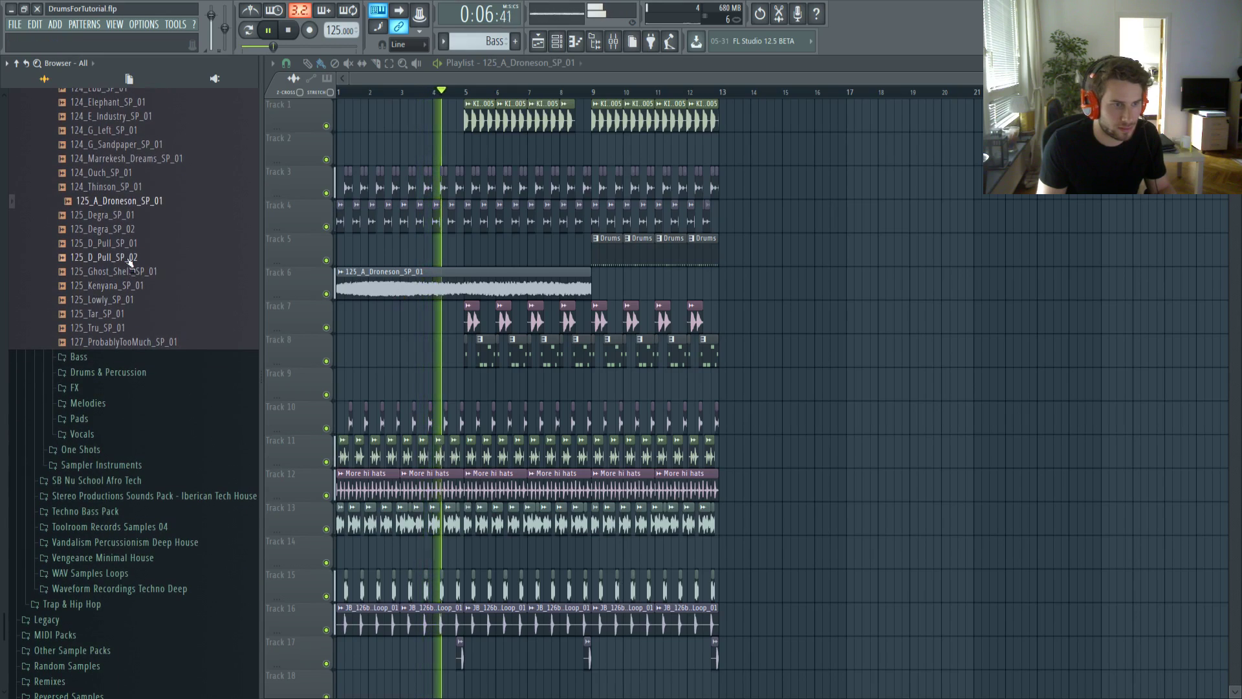
double_click(522, 278)
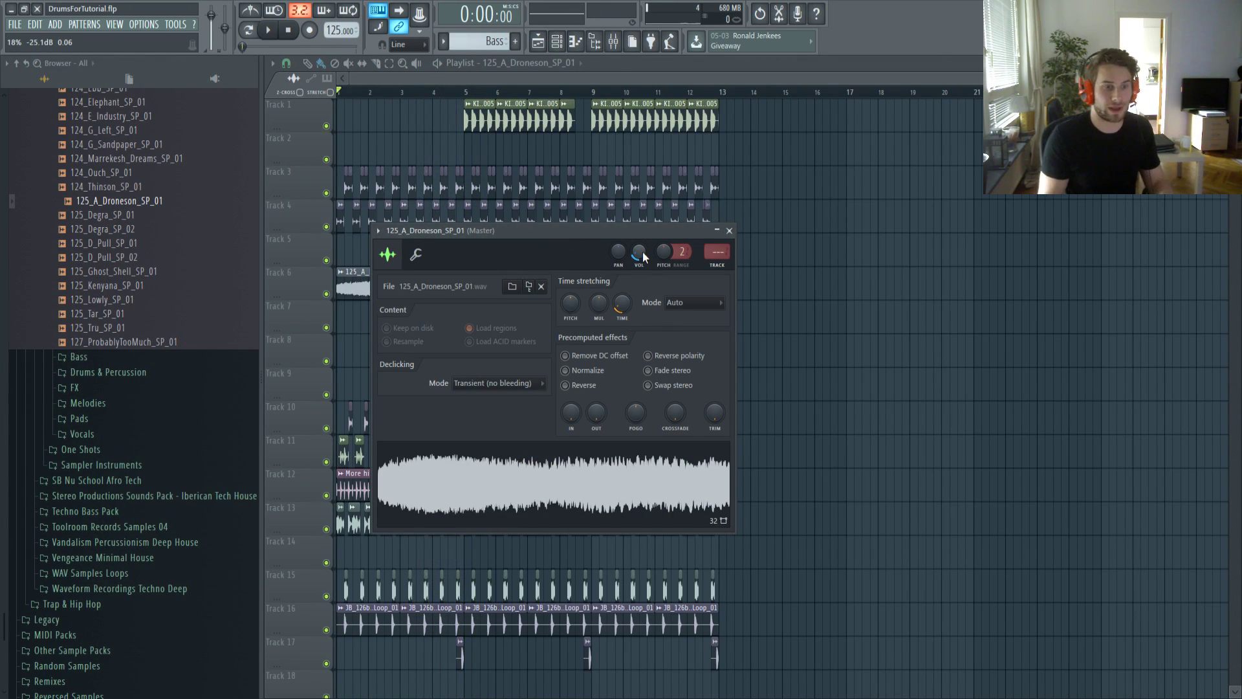
left_click_drag(529, 234, 553, 254)
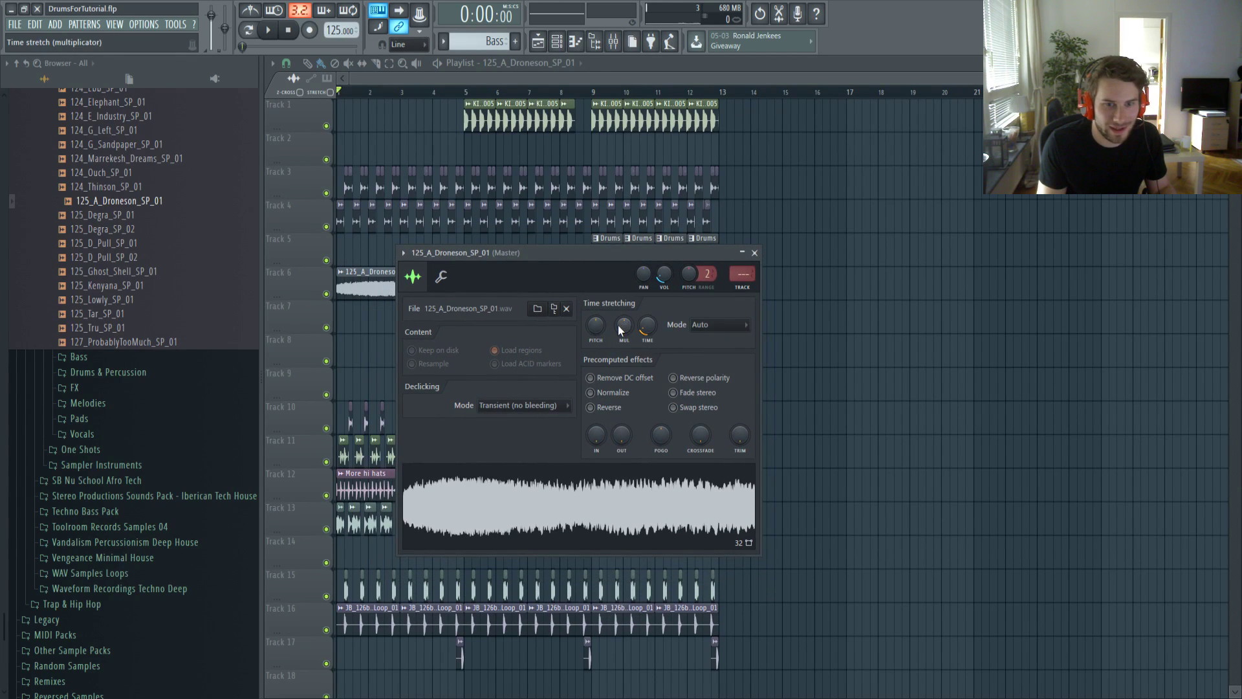
Route the Droneson sample to mixer track 16 and load Fruity Parametric EQ 2 on that track
left_click_drag(610, 254, 631, 205)
key("space")
key("F9")
left_click(652, 287)
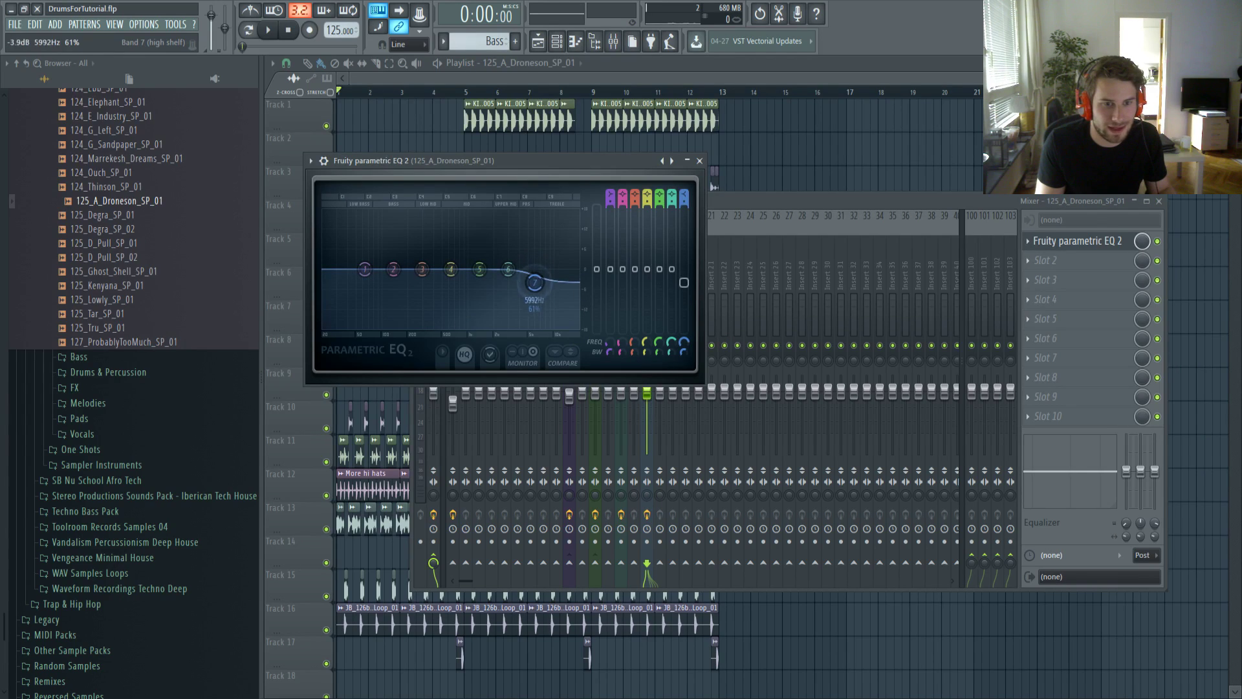
Lower EQ bands 6 and 7 during playback to cut the Droneson sample's high frequencies, and close the mixer
key("space")
left_click_drag(539, 287, 508, 285)
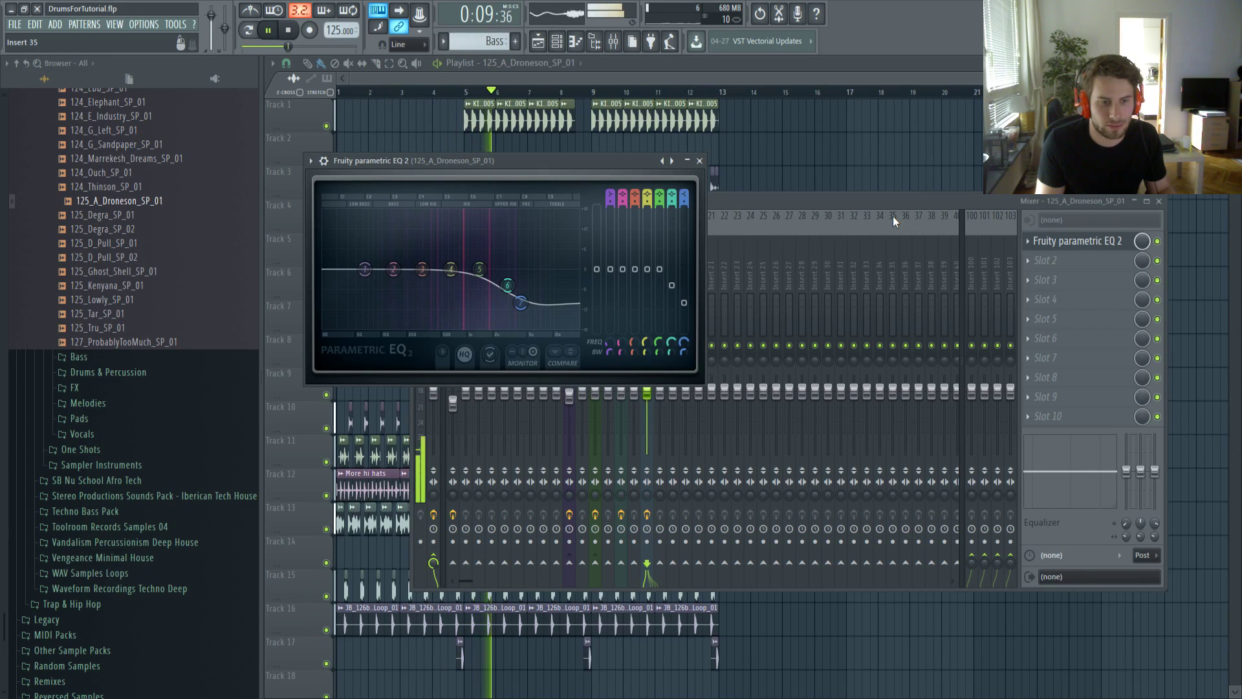
key("F9")
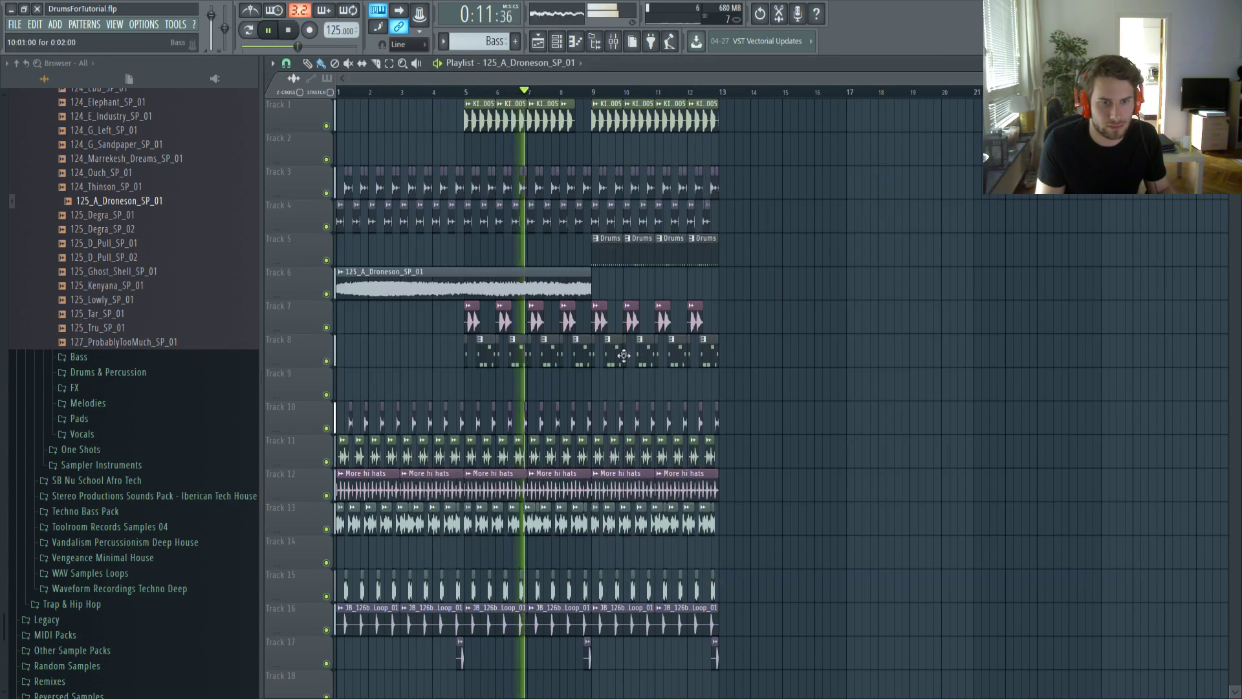
Play the arrangement from about bar 4 and adjust the pitch shift in the Droneson sample's channel settings
double_click(576, 285)
key("space")
key("space")
left_click(440, 92)
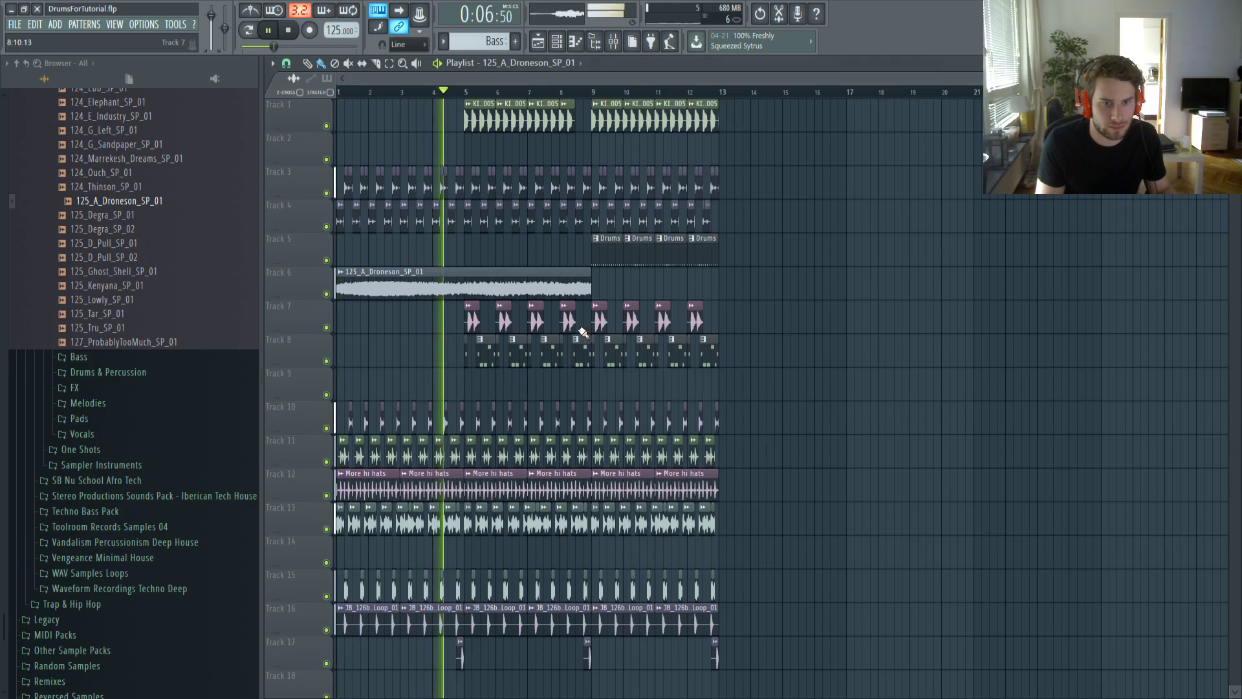
double_click(576, 295)
left_click_drag(630, 333, 631, 340)
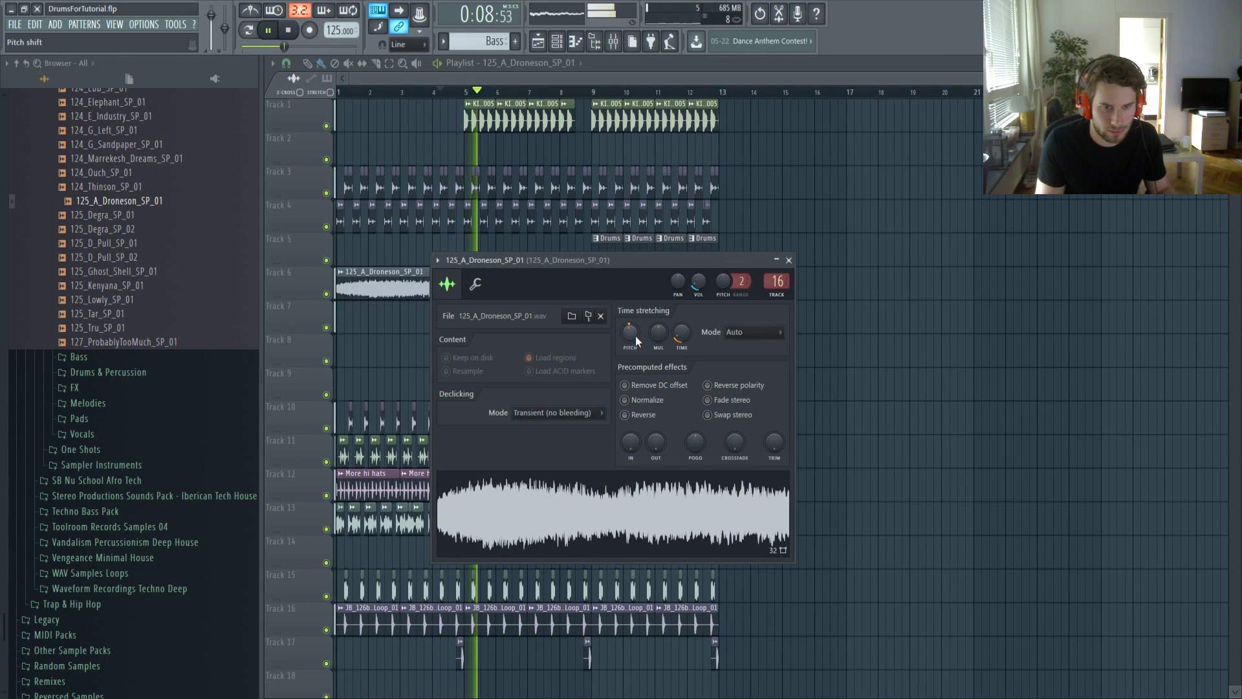
Check the ghosted notes in the piano roll and fine-tune the Droneson sample's pitch shift by ear, replaying the section after each change
key("F7")
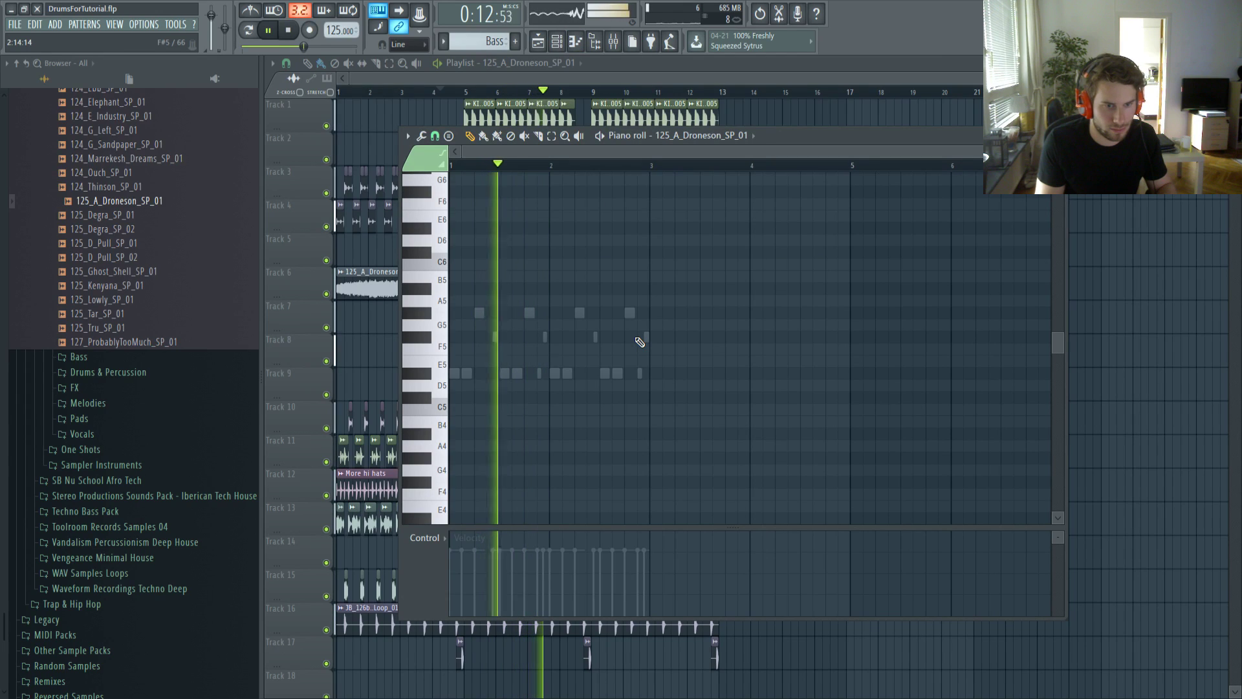
key("F7")
left_click_drag(637, 328, 634, 340)
key("space")
key("space")
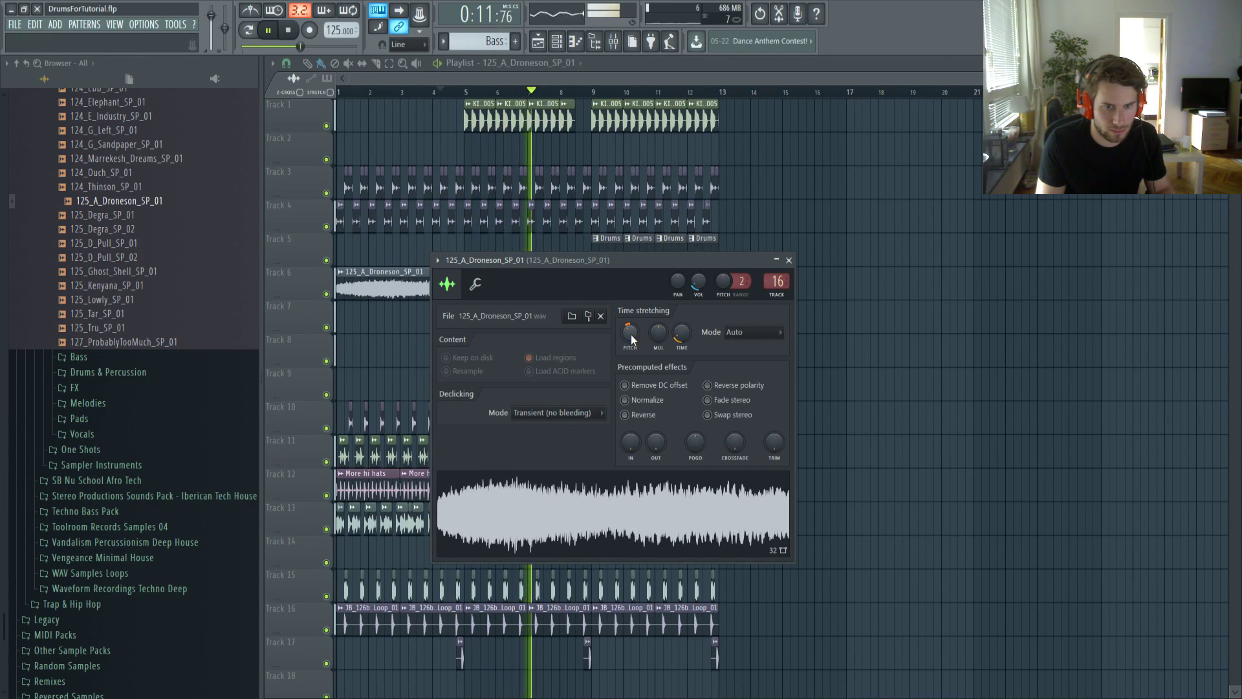
key("space")
key("space")
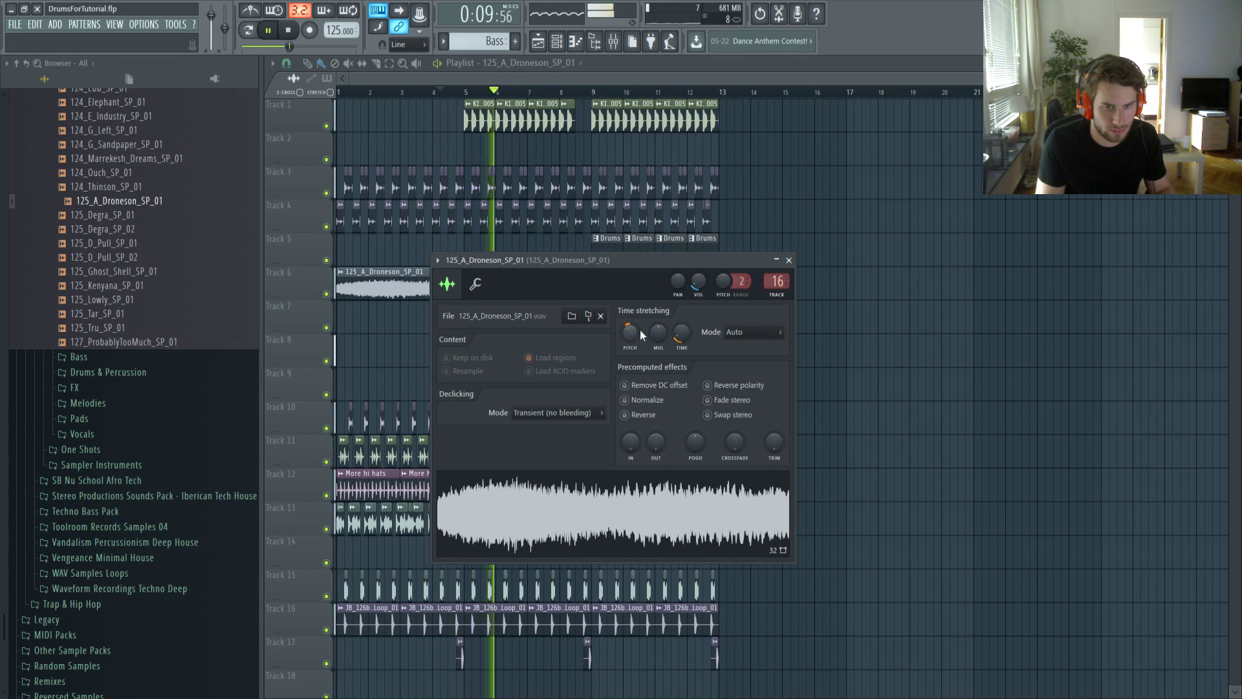
left_click_drag(630, 335, 630, 336)
key("space")
key("space")
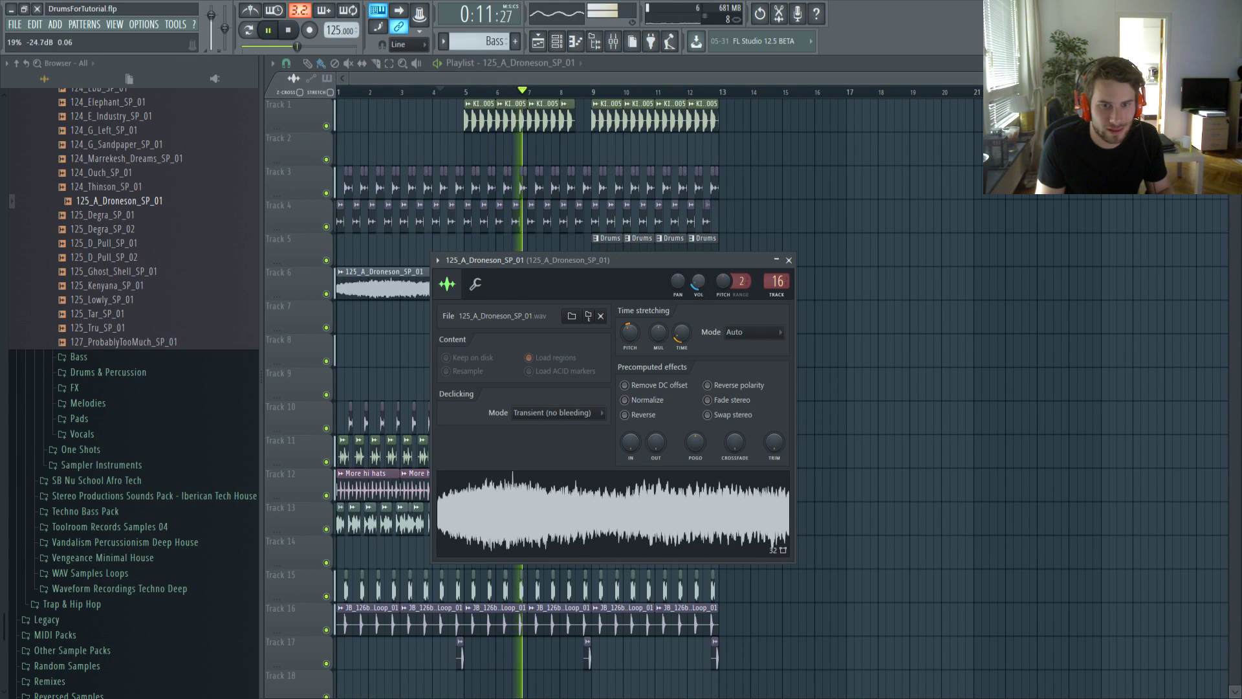
Lower the Droneson sample's channel volume to 16% during playback, close its settings and stop playing
key("space")
key("space")
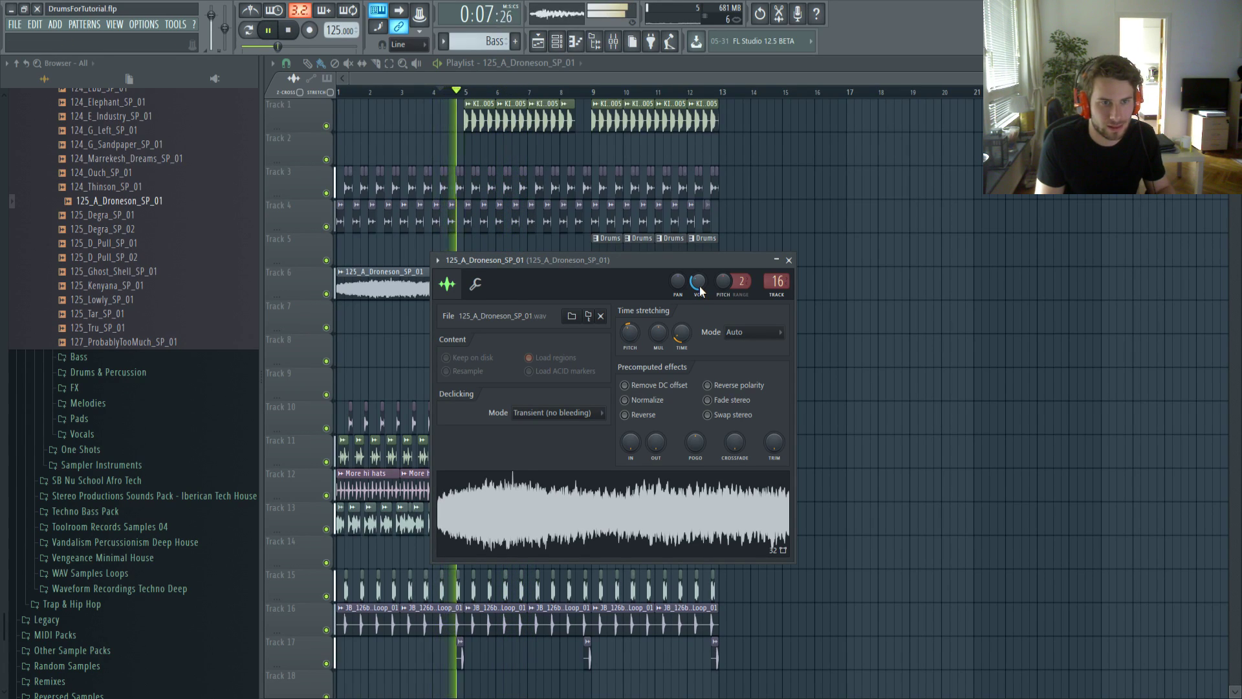
left_click_drag(700, 285, 699, 300)
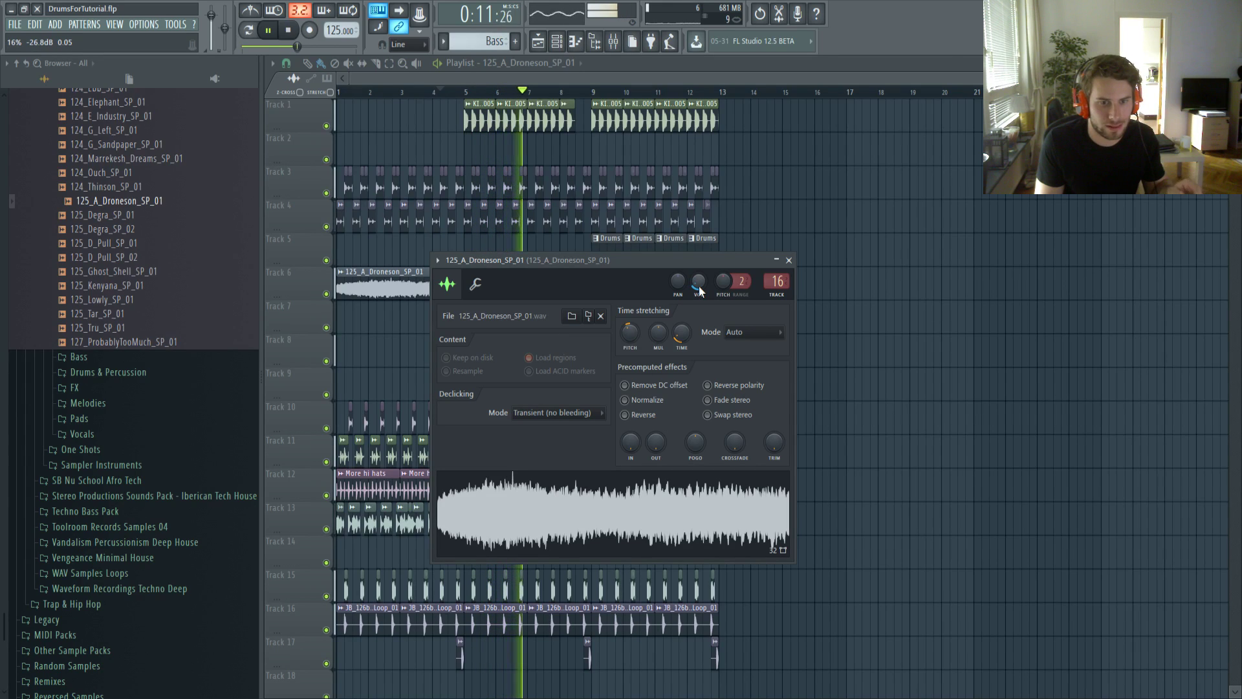
left_click(789, 260)
key("space")
Add Fruity Filter ahead of the EQ on mixer track 16 and move the playback position to the start
left_click_drag(590, 290, 596, 290)
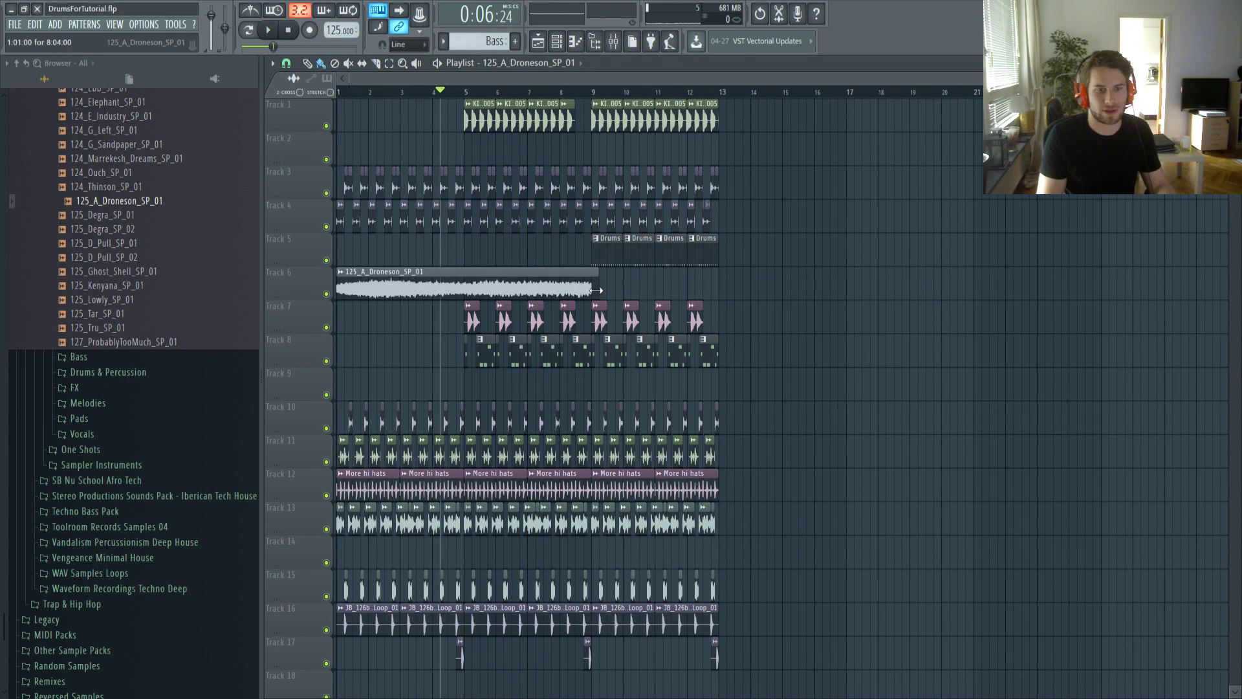
double_click(585, 286)
key("F9")
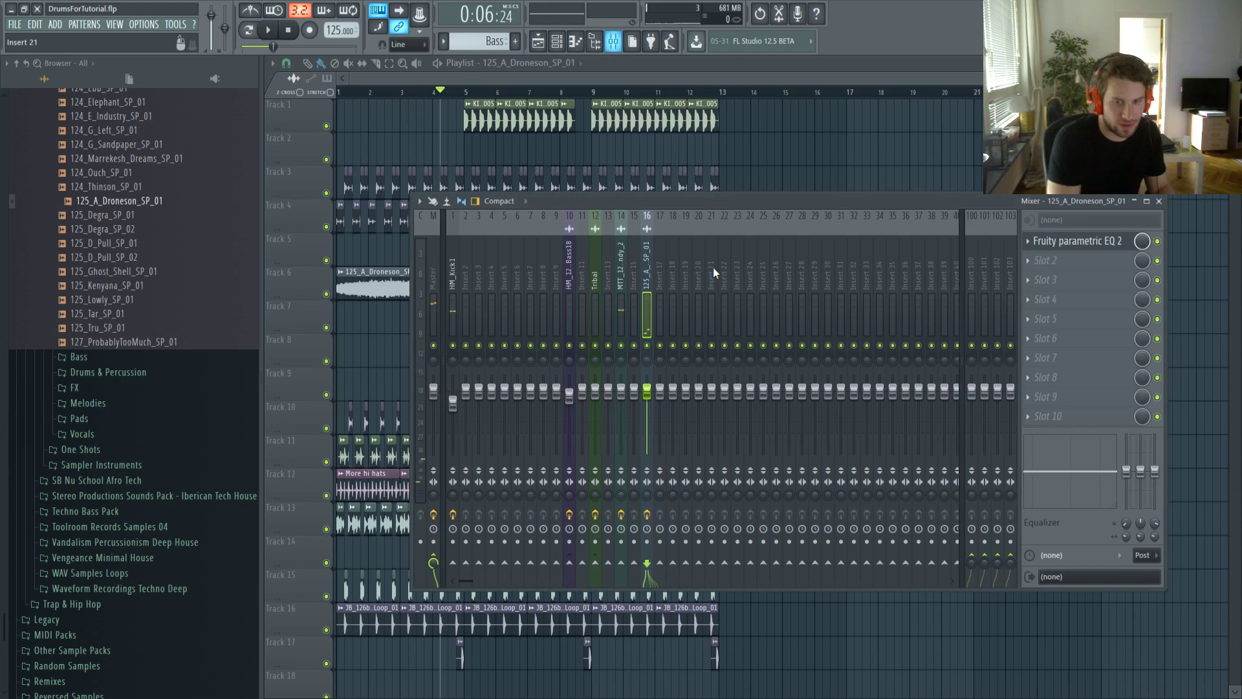
left_click(1196, 555)
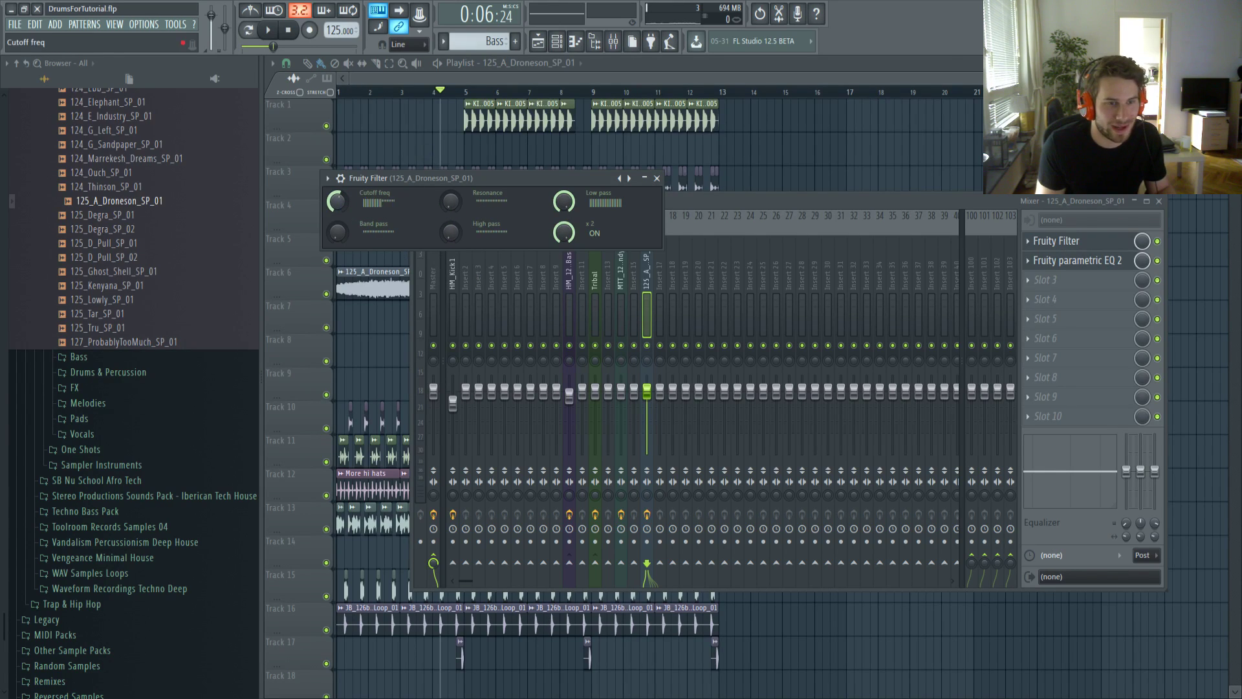
left_click(340, 92)
Lower the Fruity Filter's cutoff frequency while listening and create an automation clip for it on Track 2
key("F9")
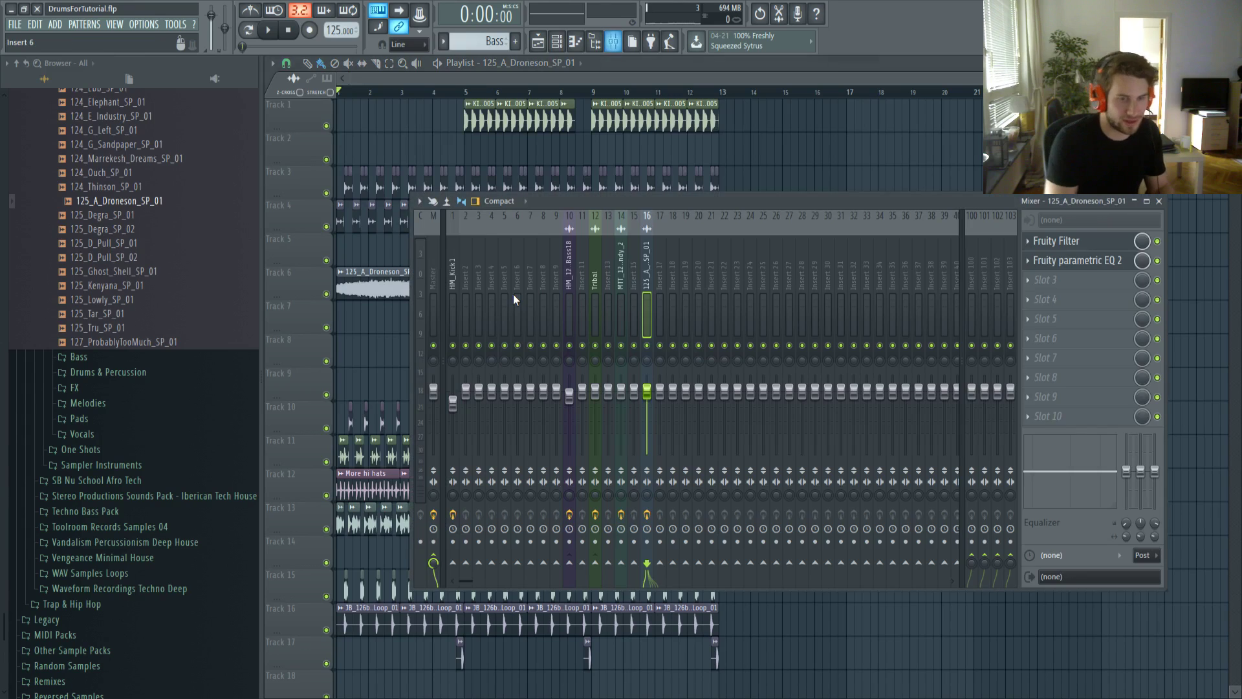
key("space")
left_click(1056, 240)
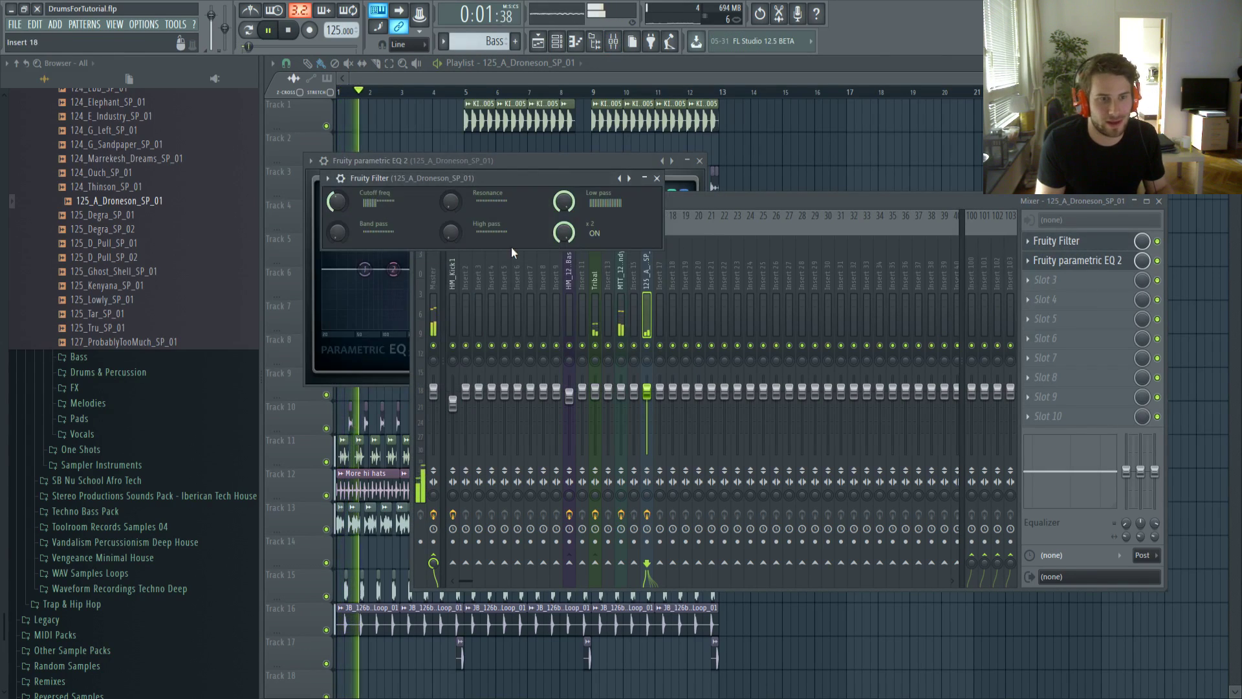
key("space")
key("F9")
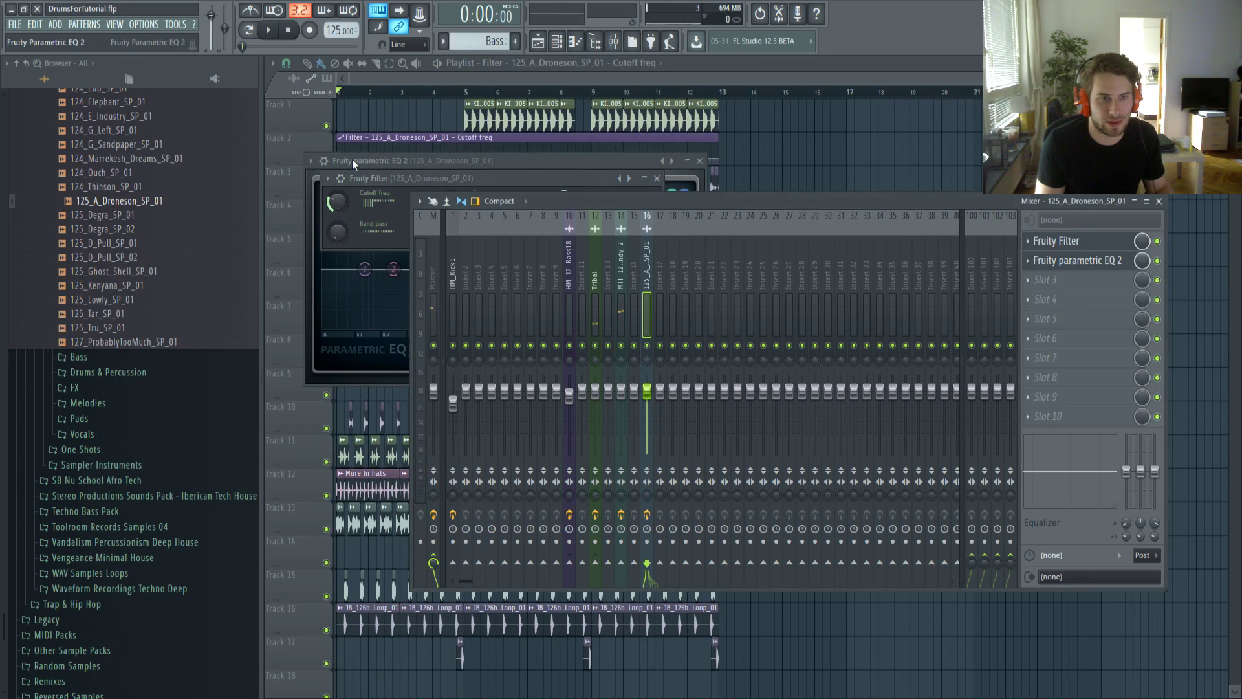
key("F9")
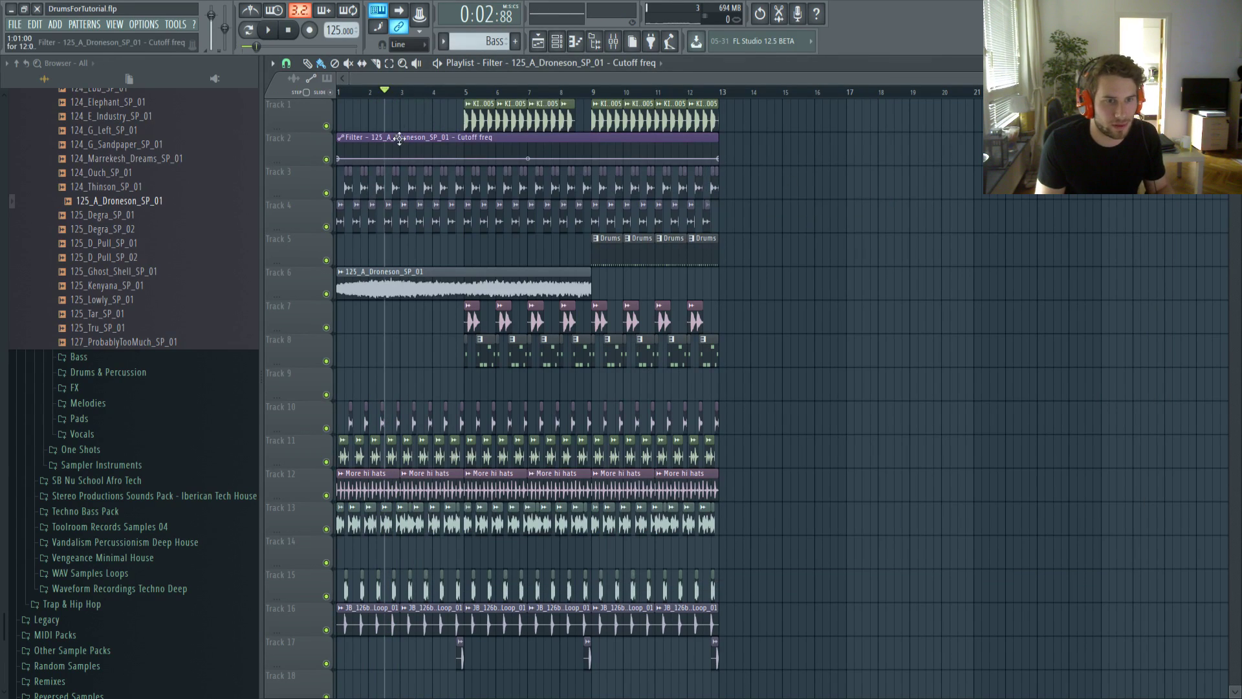
Shape the cutoff automation on Track 2 with a rise to a peak just before bar 5 and a fall to bar 9
key("space")
right_click(456, 153)
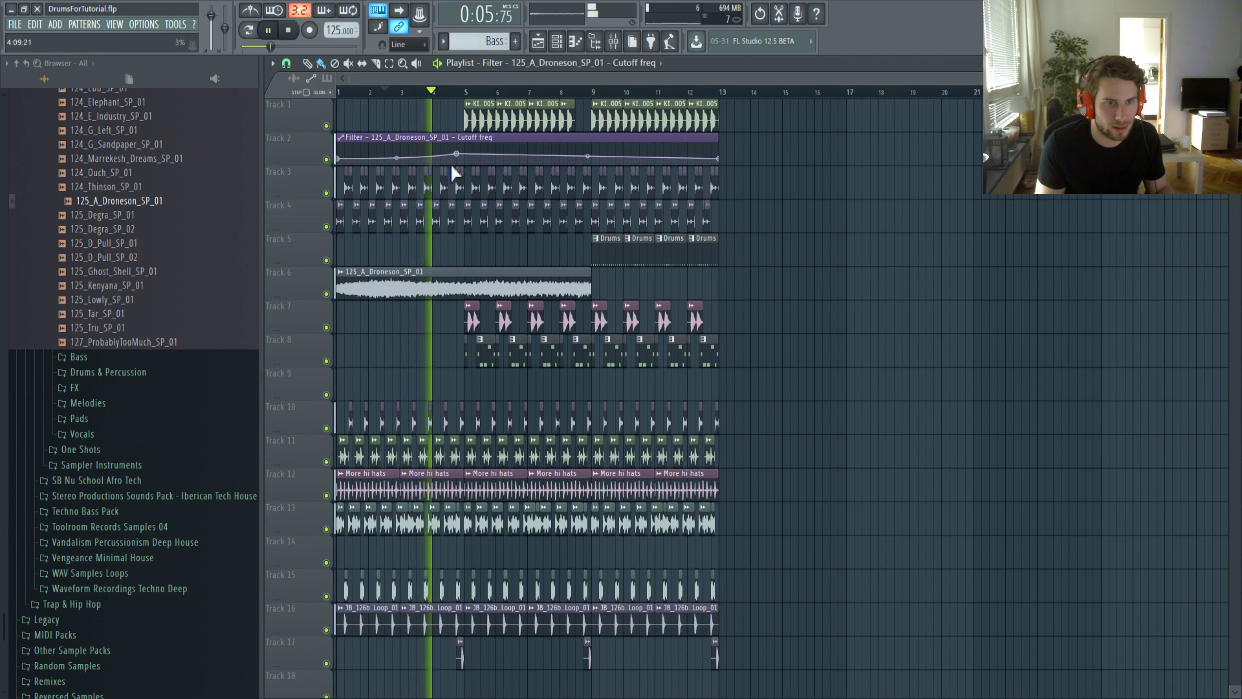
right_click(591, 161)
left_click_drag(524, 160, 524, 158)
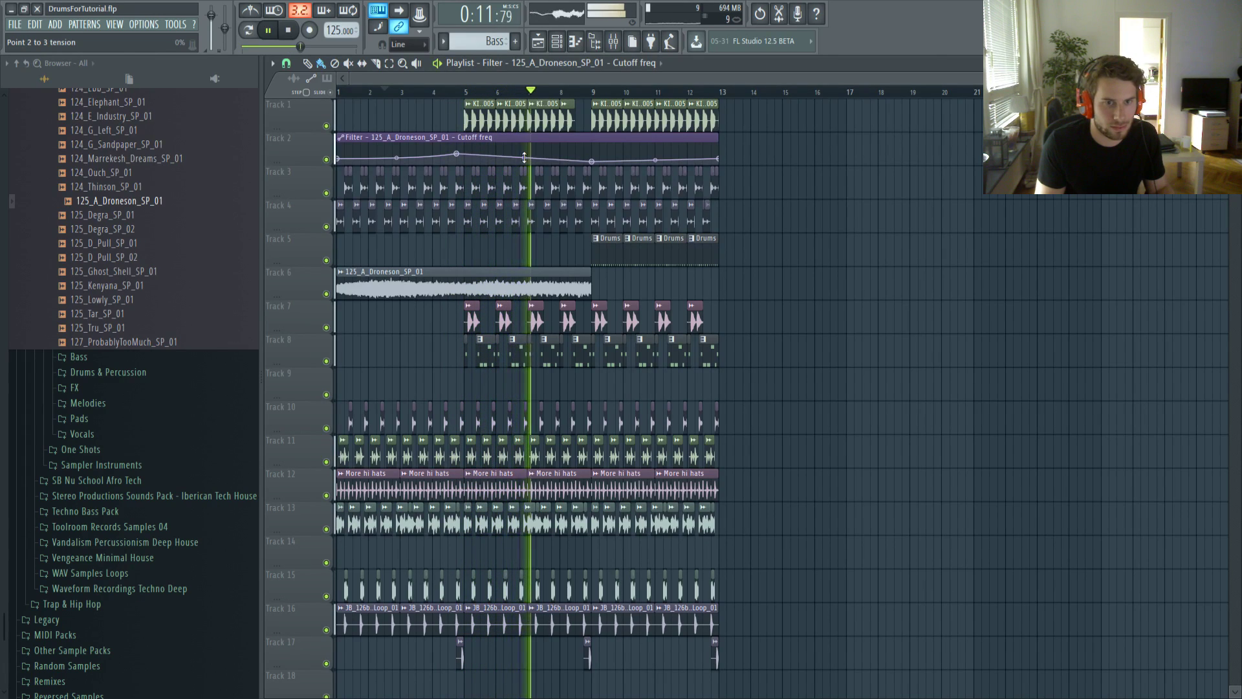
left_click(599, 284)
key("space")
right_click(627, 271)
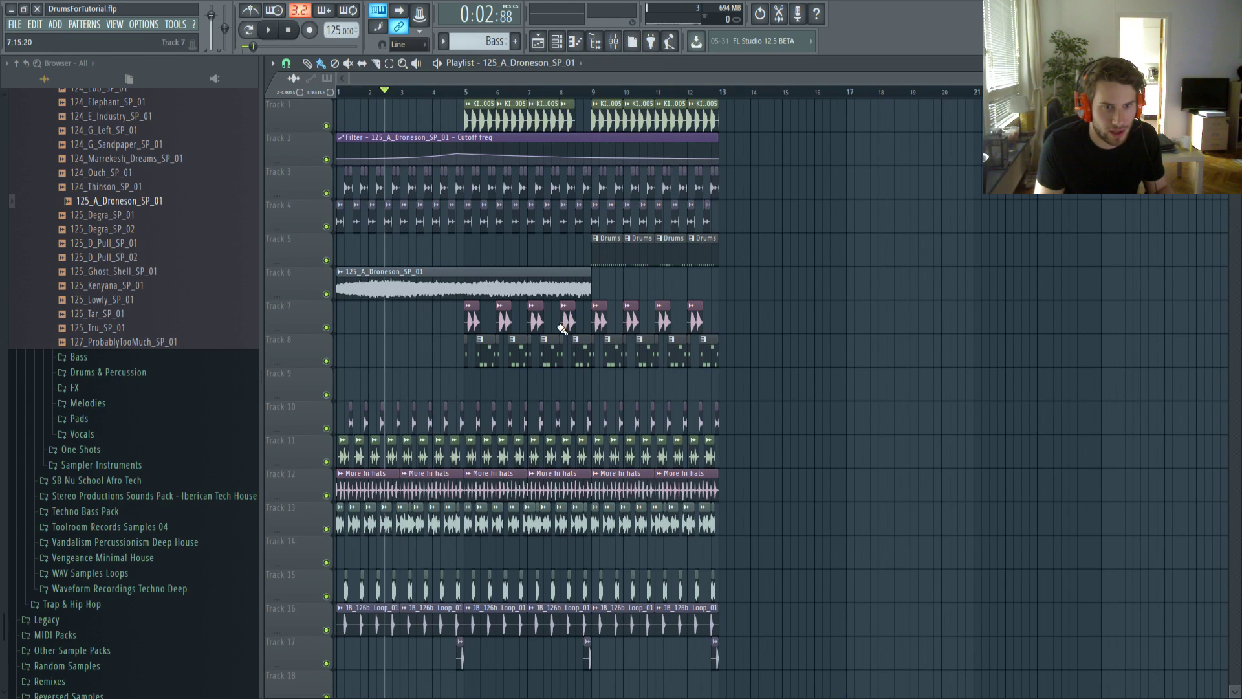
Place a copy of the Droneson clip on Track 18 and trim its start to bar 5, ending at bar 9
scroll(562, 329, "down", 5)
left_click_drag(383, 357, 466, 359)
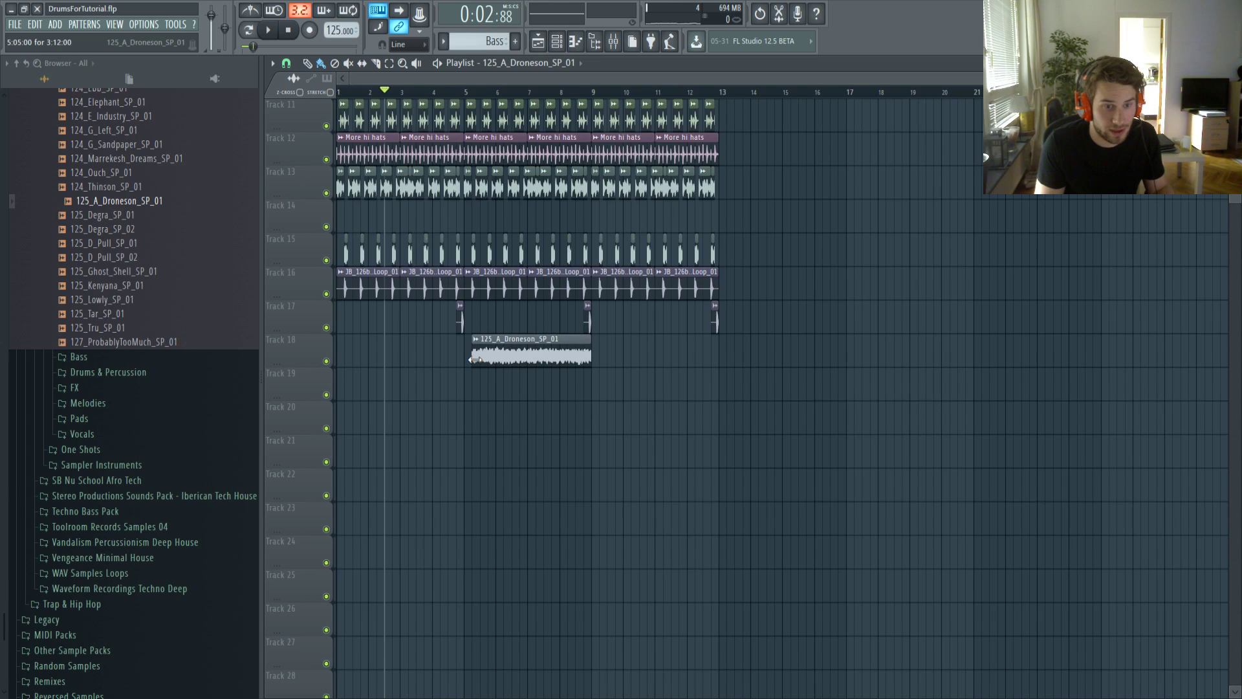
Try the Droneson clip at bar 9 on Track 6 and undo back to the trimmed copy on Track 18
scroll(537, 392, "up", 5)
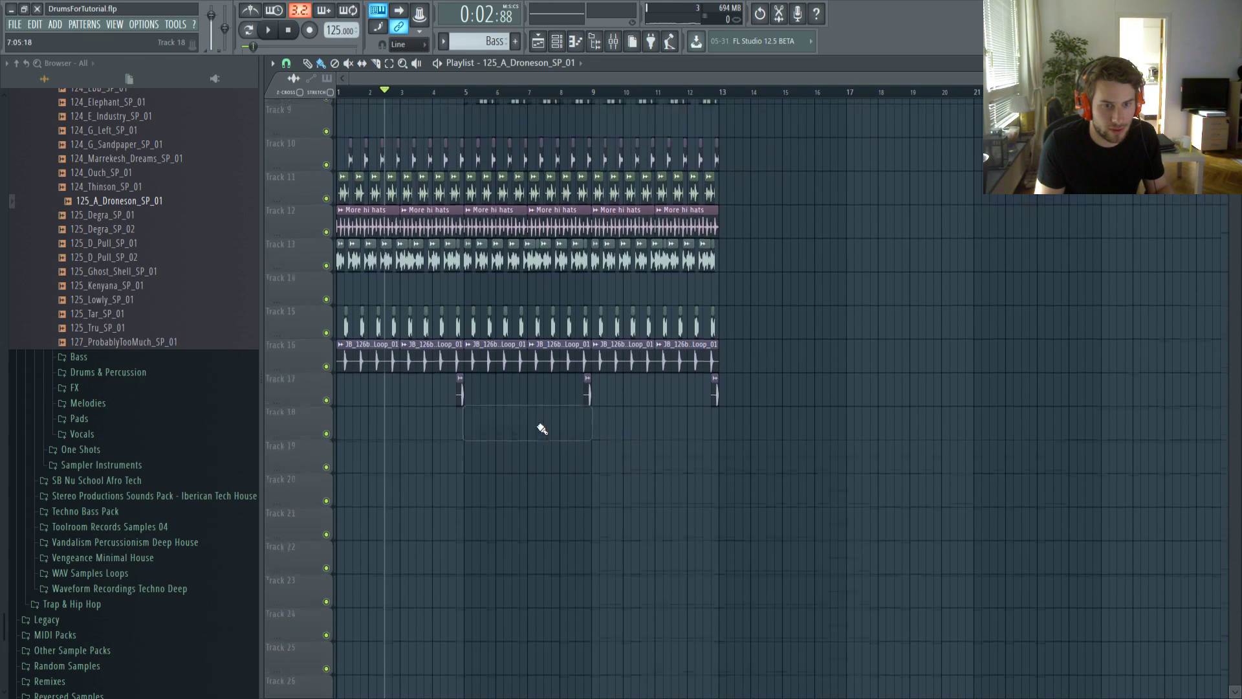
left_click_drag(590, 290, 846, 291)
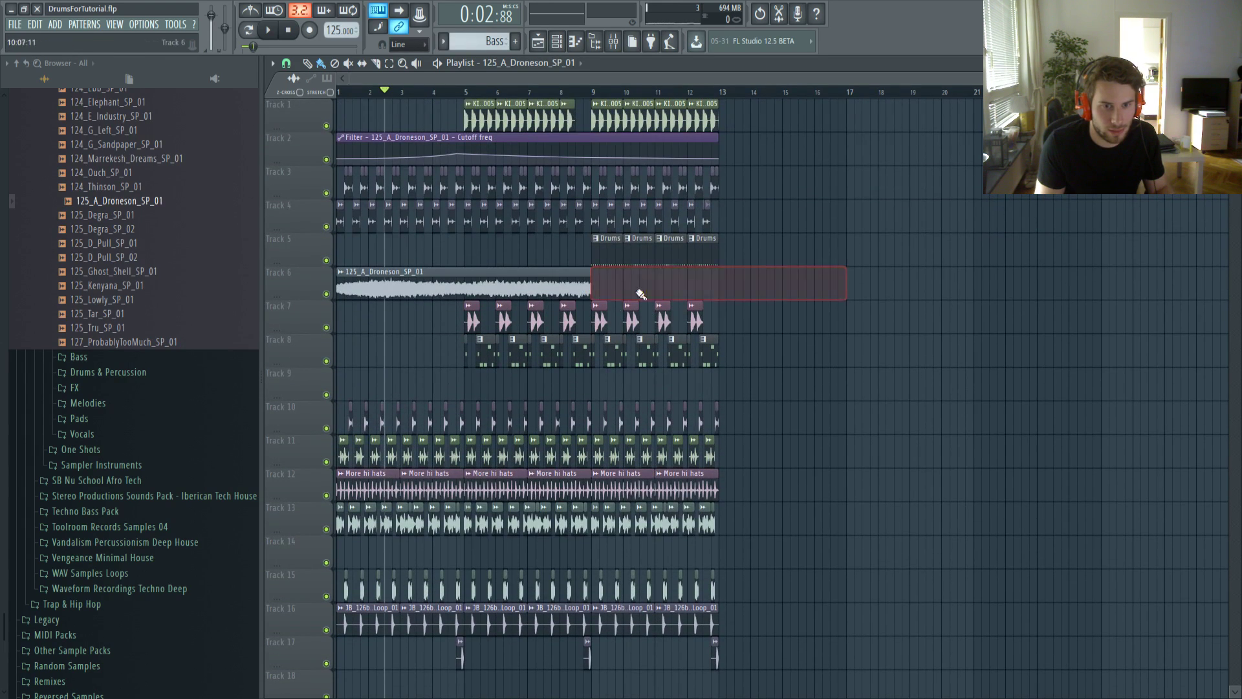
scroll(541, 375, "down", 4)
key("ctrl+alt+z")
key("ctrl+alt+z")
key("ctrl+alt+z")
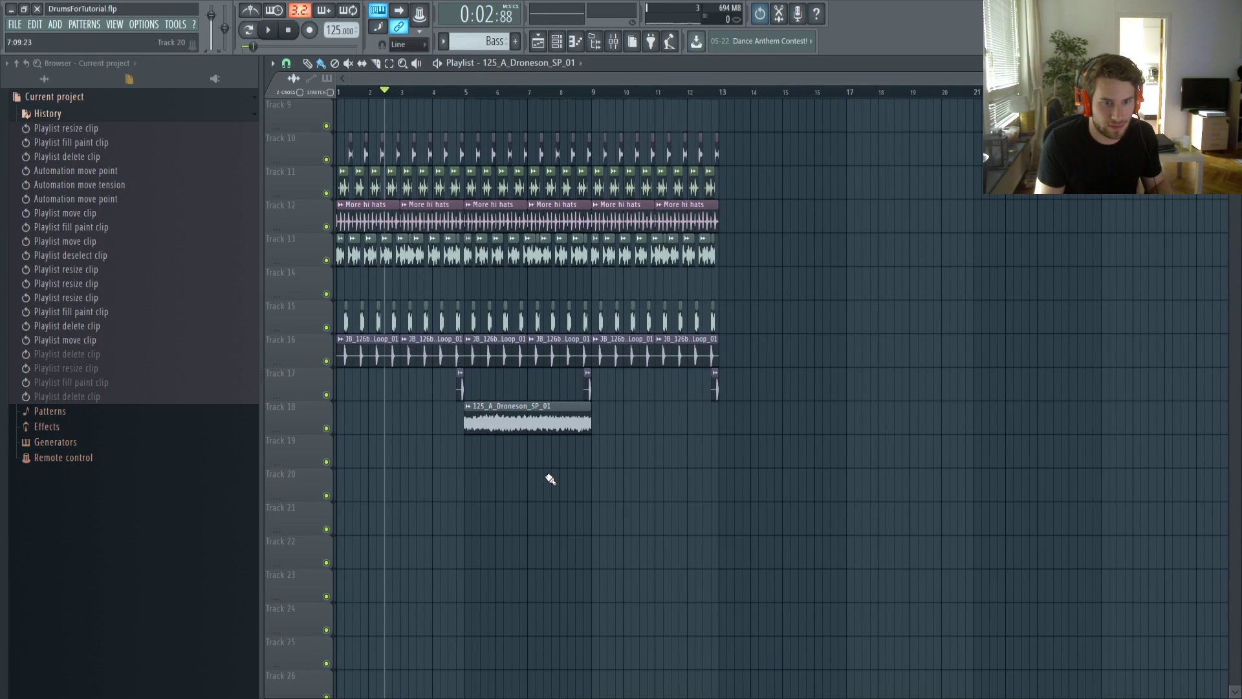
Delete the trimmed Droneson clip from Track 18 and place it on Track 6 at bar 9
left_click(533, 427)
right_click(532, 427)
scroll(545, 446, "up", 4)
left_click(596, 292)
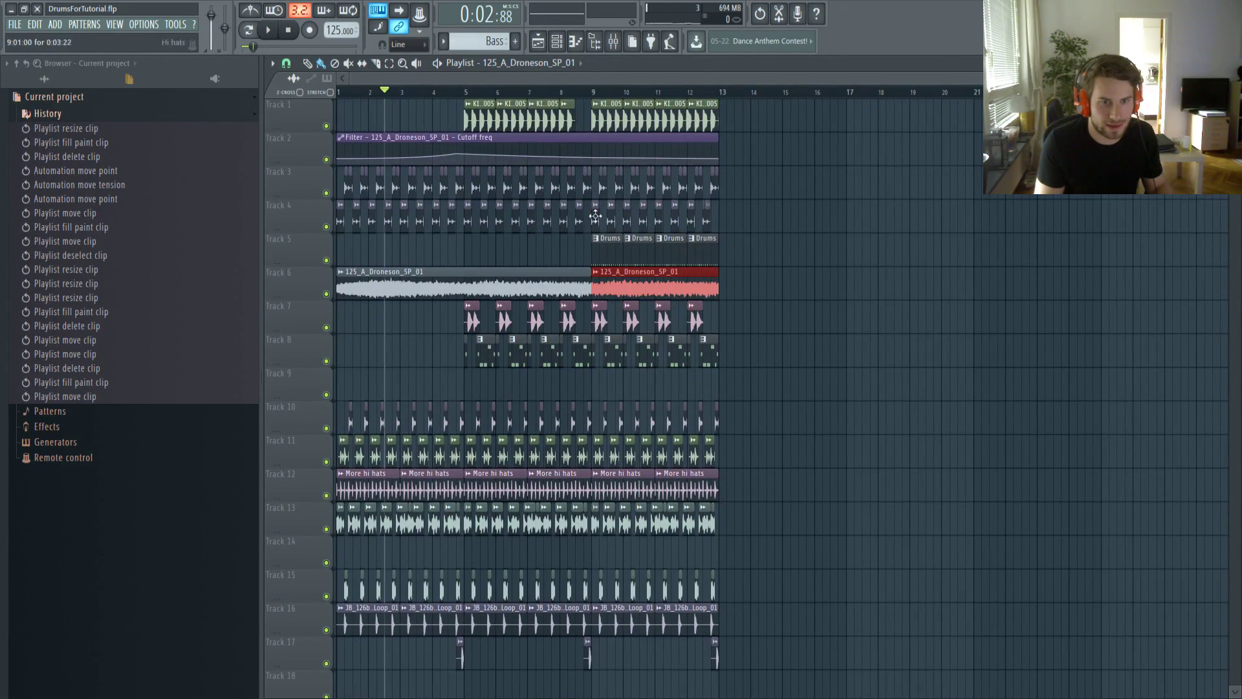
Deselect the clips and play from just after bar 8 to listen to the join between the two Droneson clips
left_click(572, 94)
key("space")
left_click(775, 319, "ctrl")
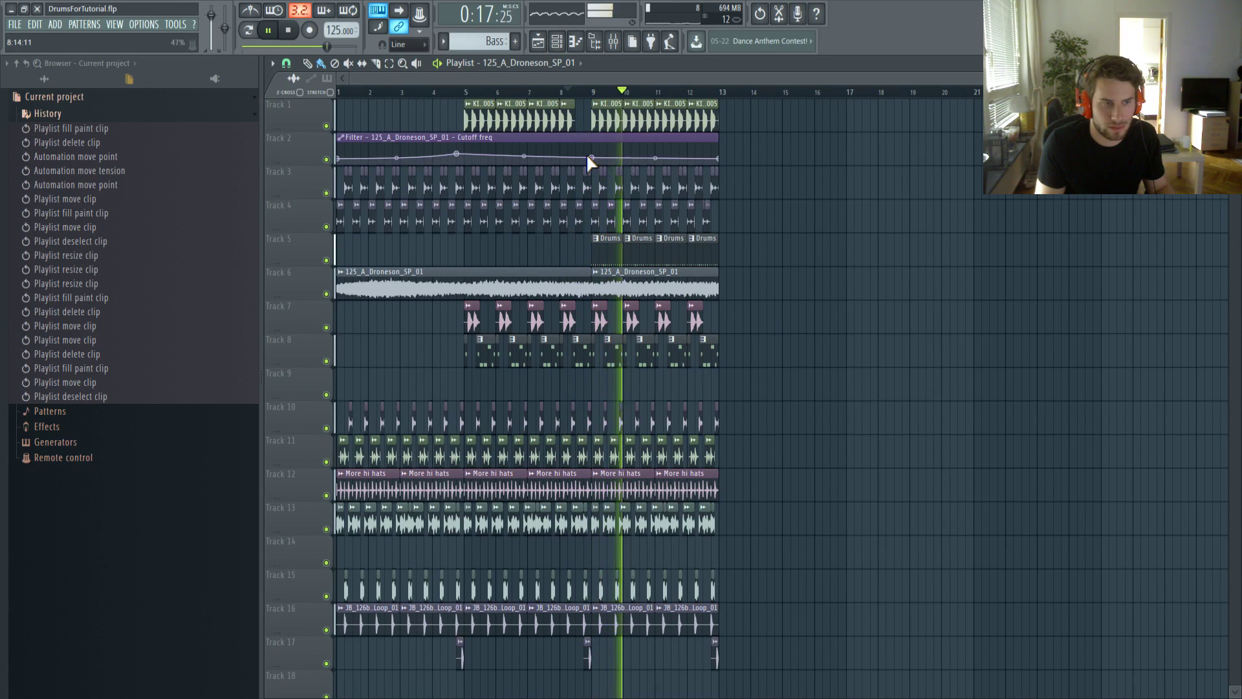
key("space")
Reset the pitch shift of the 125_A_Droneson_SP_01 channel to its default
left_click(44, 78)
double_click(599, 283)
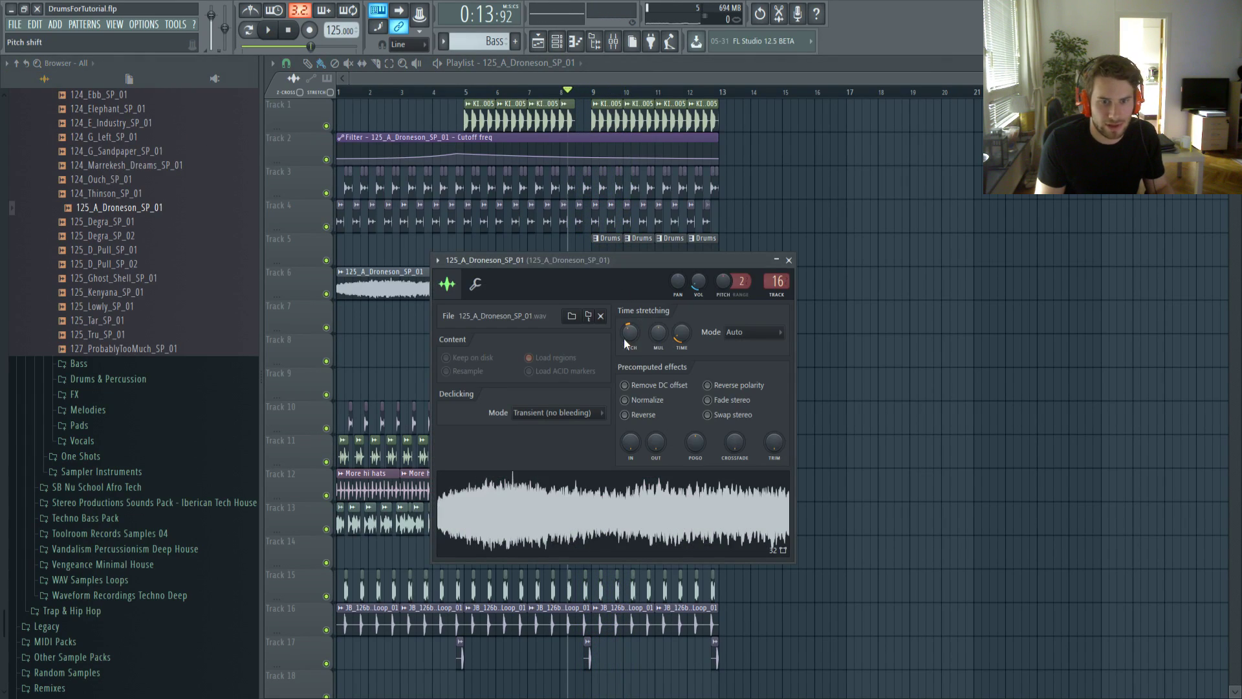
left_click(636, 346, "alt")
right_click(843, 356)
double_click(612, 283)
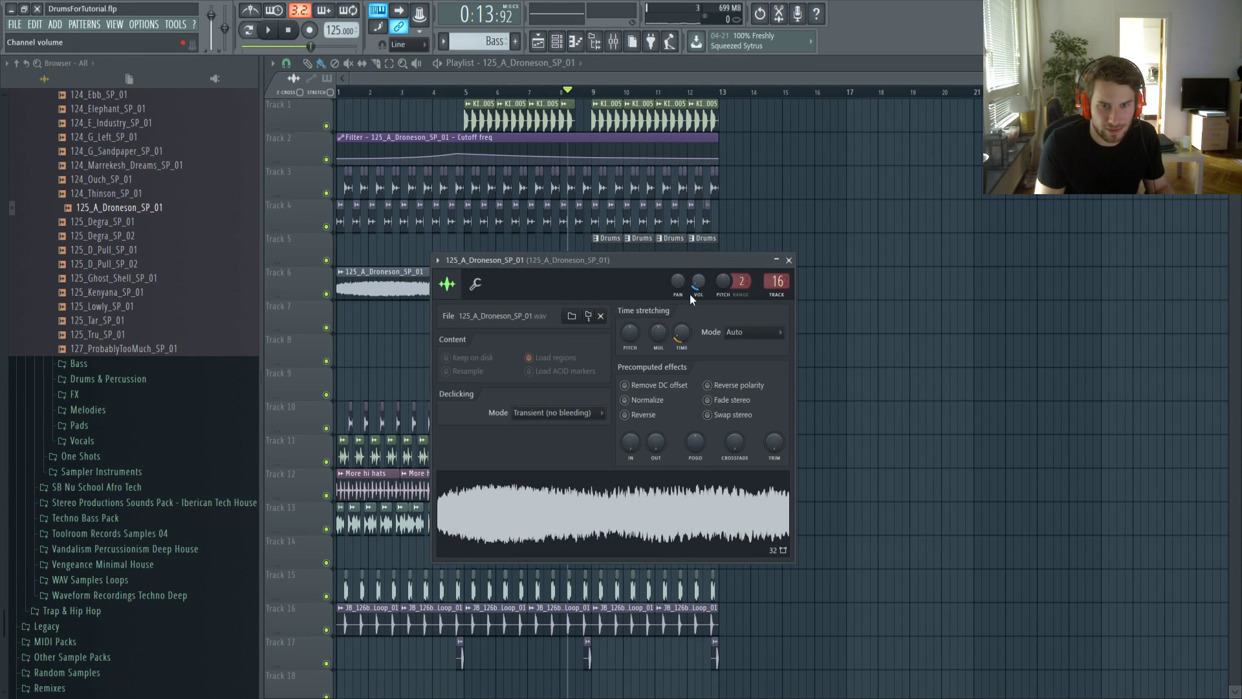
left_click(788, 260)
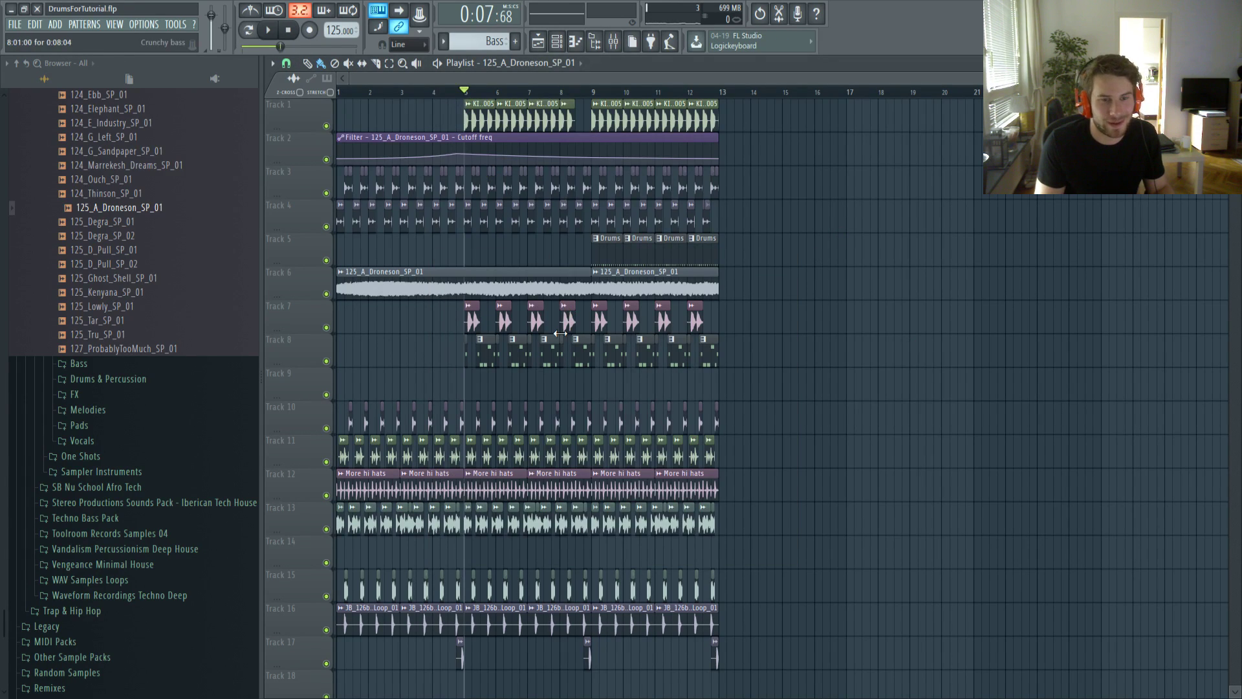
Replace the Droneson sample on Track 6 with 125_D_Pull_SP_02 from the sample library
double_click(490, 288)
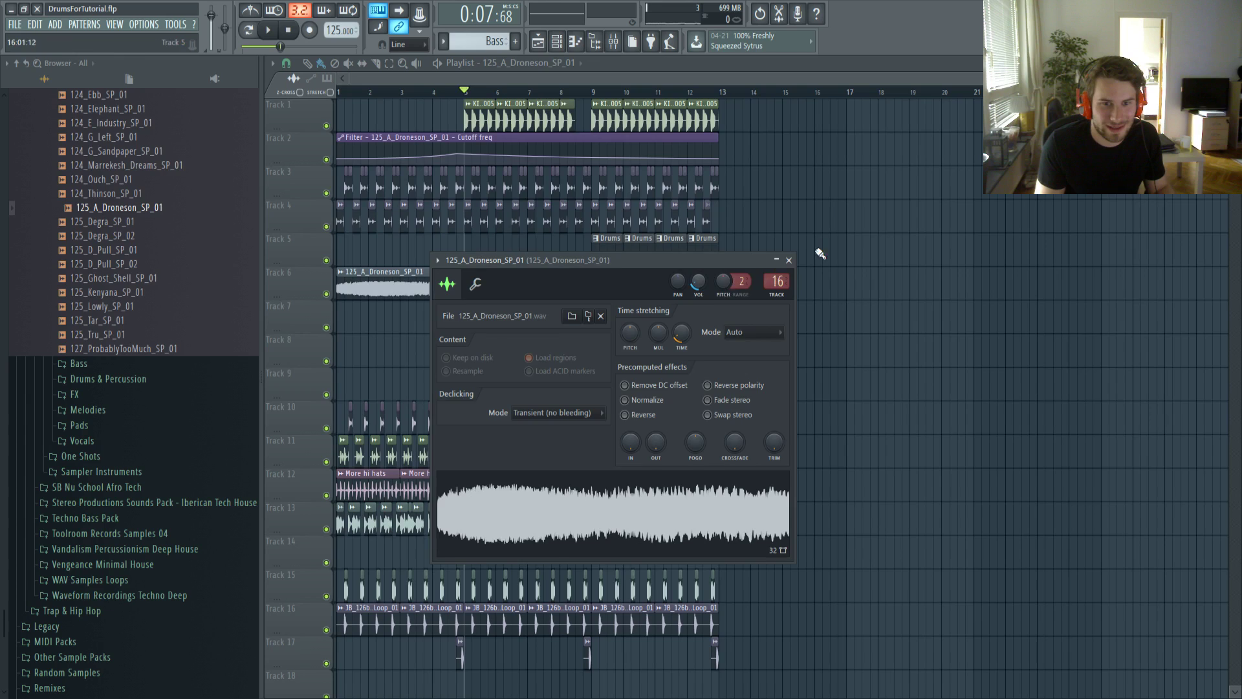
left_click(789, 260)
key("space")
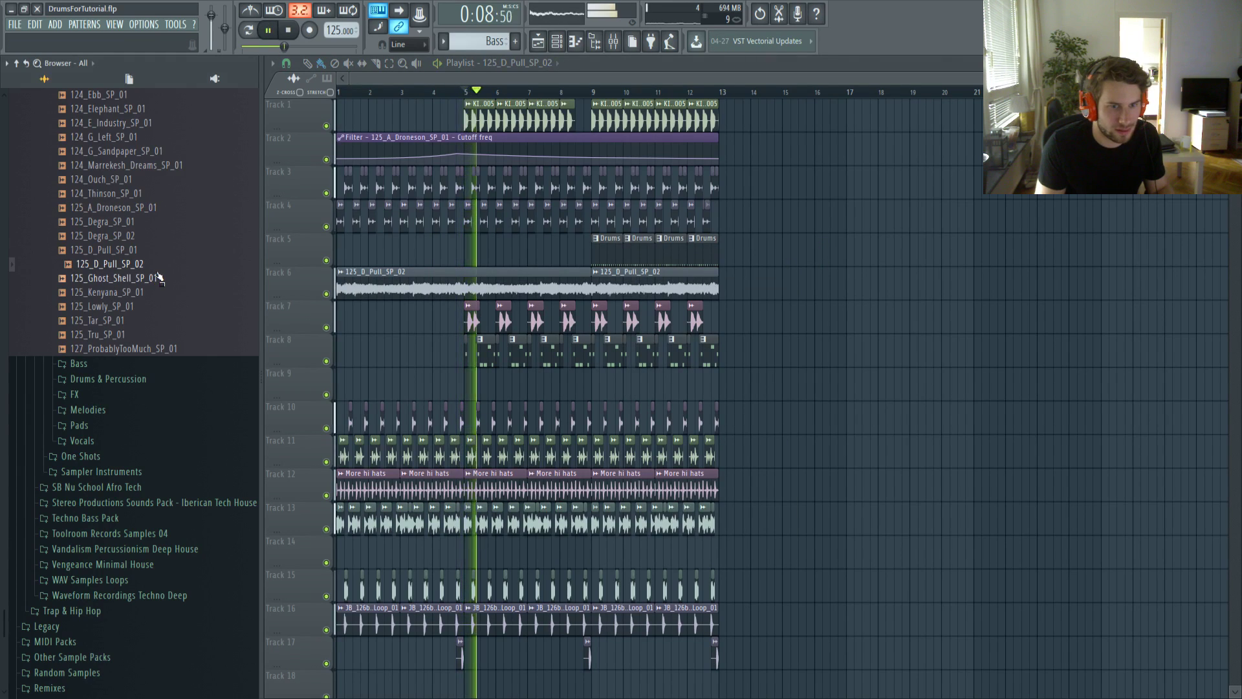
left_click_drag(154, 264, 486, 275)
Adjust the channel volume of 125_D_Pull_SP_02 to fit the mix while playing from bar 1
double_click(486, 274)
key("space")
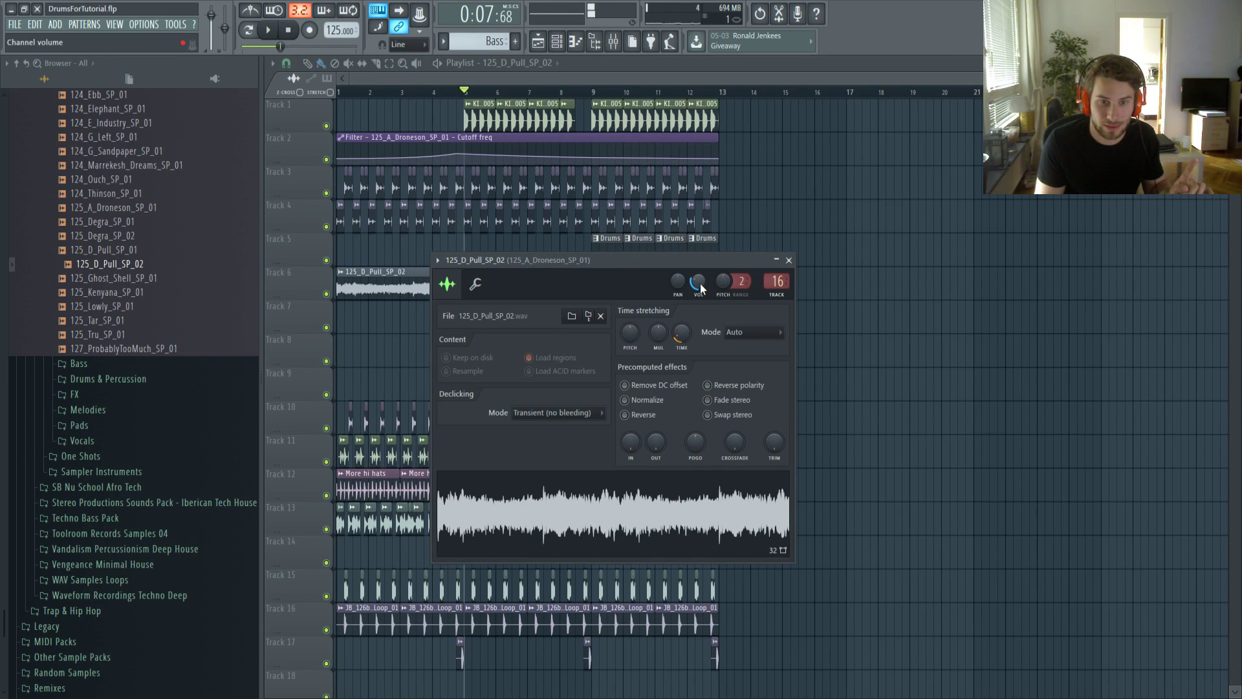
left_click_drag(704, 275, 704, 284)
key("Escape")
left_click(339, 92)
key("space")
double_click(435, 275)
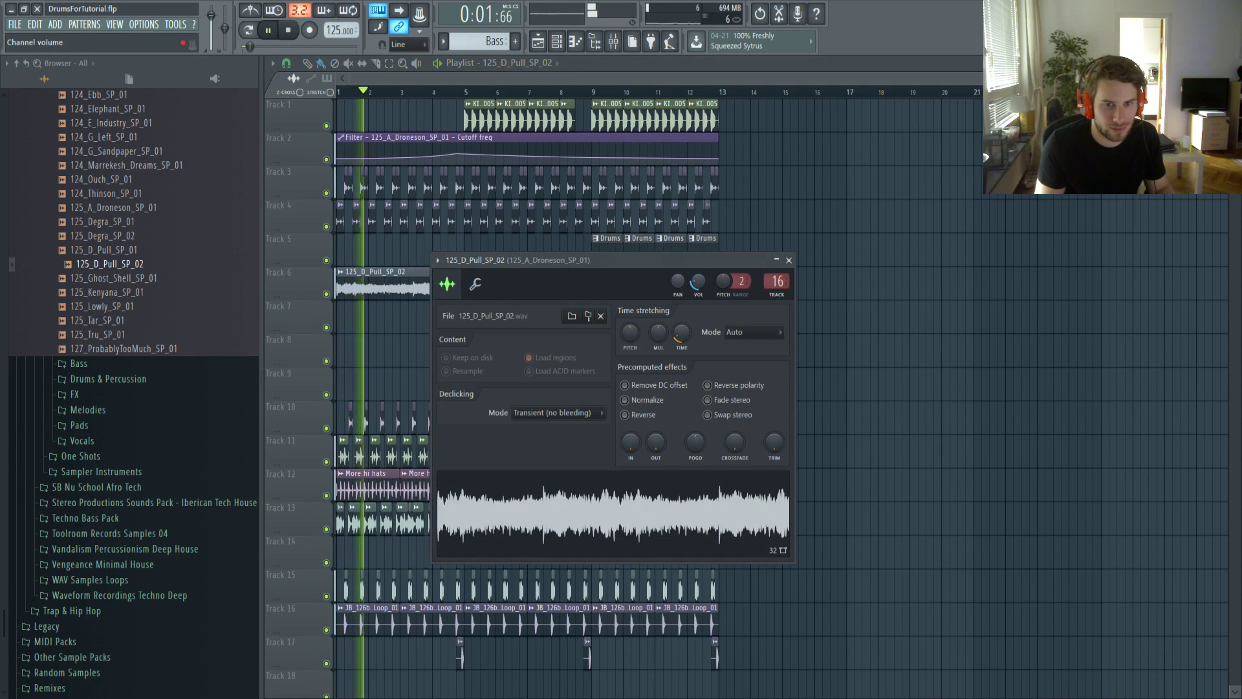
left_click(789, 260)
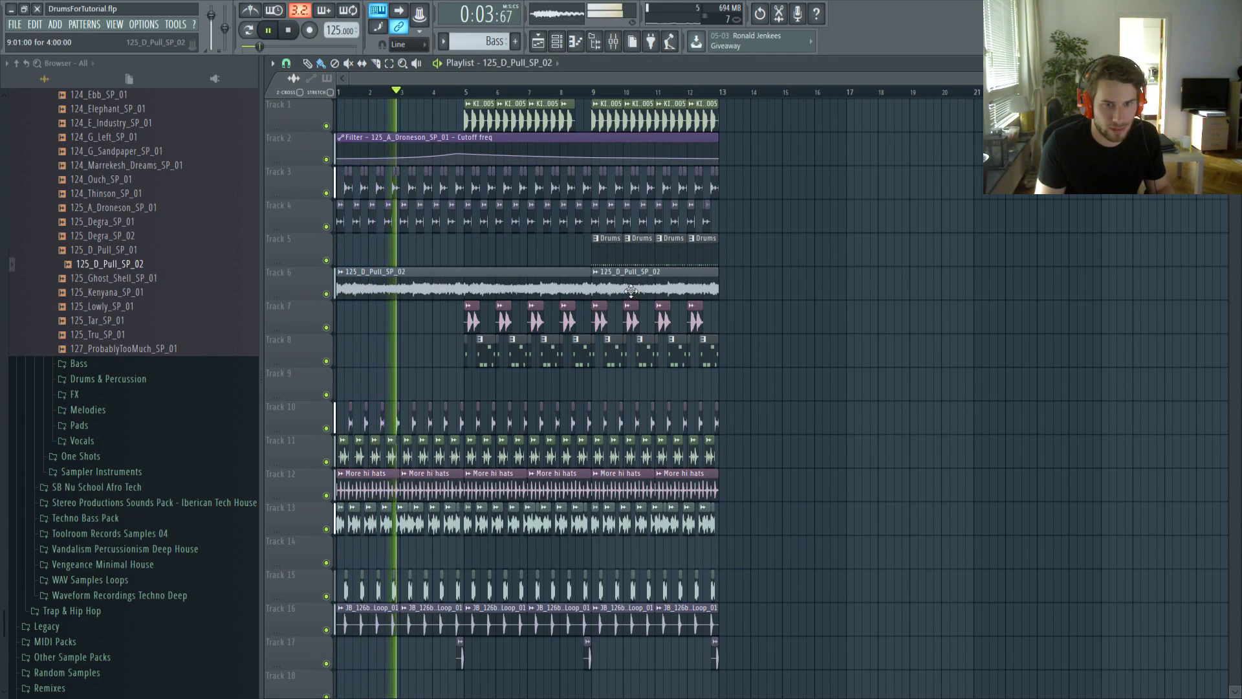
Delete the D_Pull clip at bar 9 and raise the first filter cutoff point to 100% to hear the sample unfiltered
key("space")
right_click(603, 290)
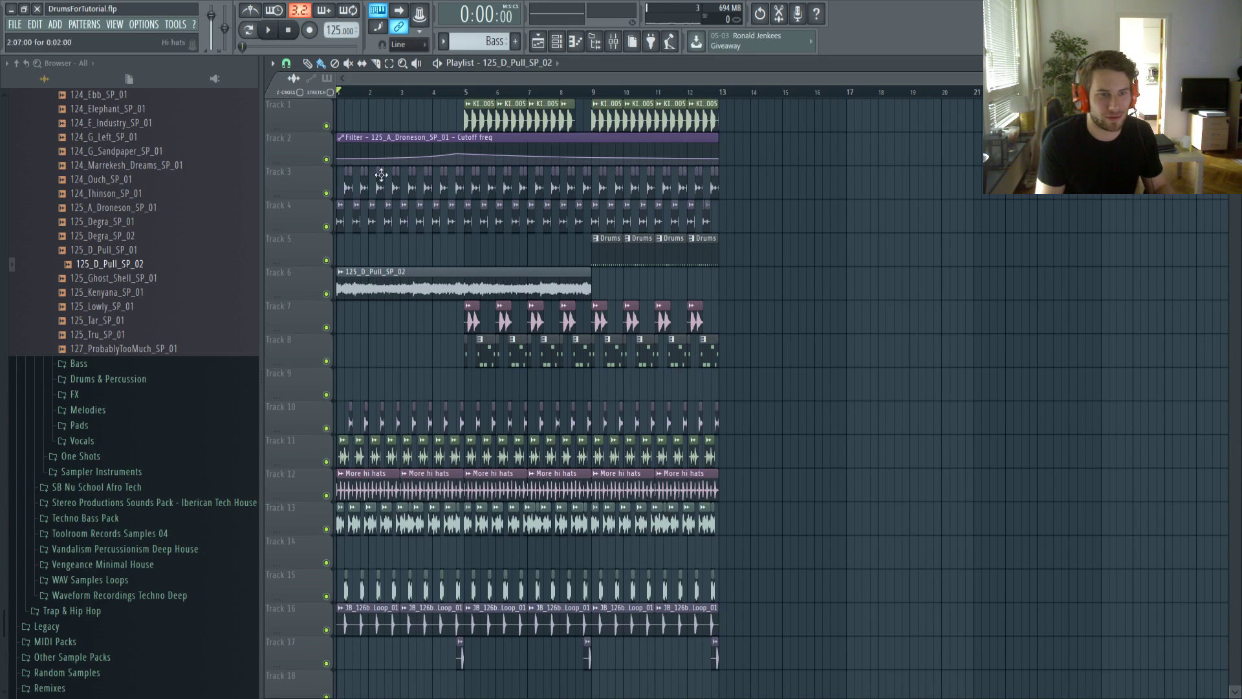
left_click(341, 149)
key("space")
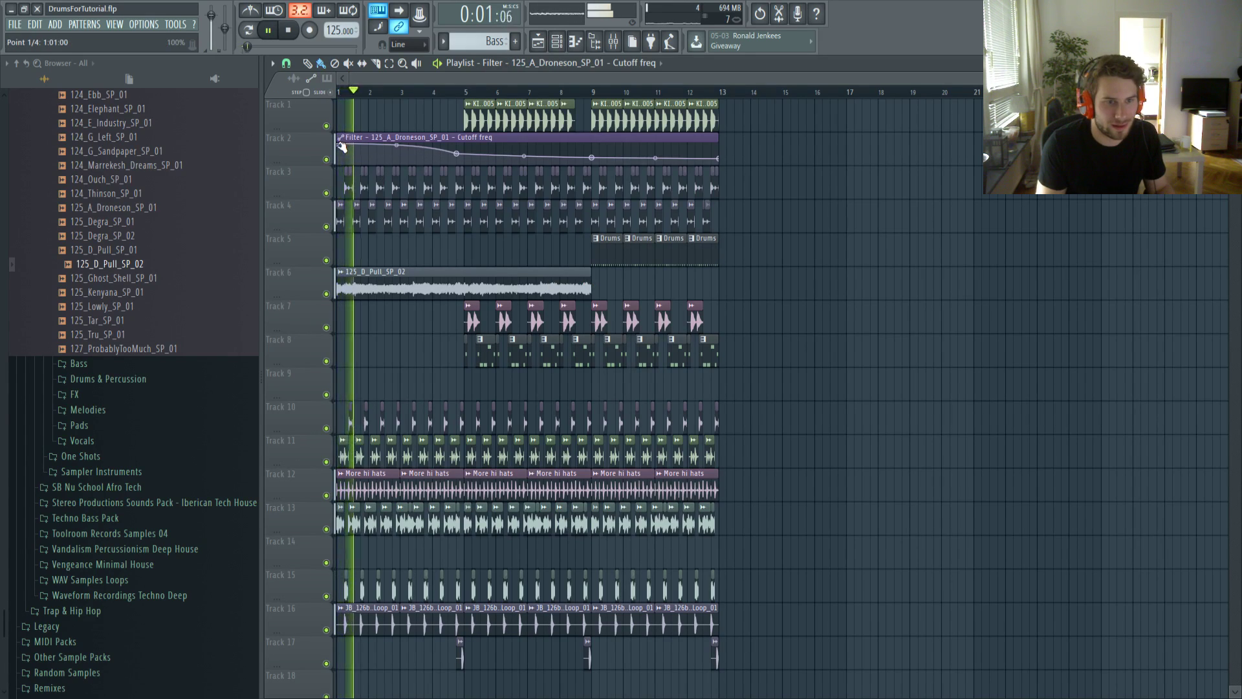
key("space")
Trim the remaining D_Pull clip to one bar and fill Track 6 with copies up to bar 13
left_click_drag(592, 285, 464, 278)
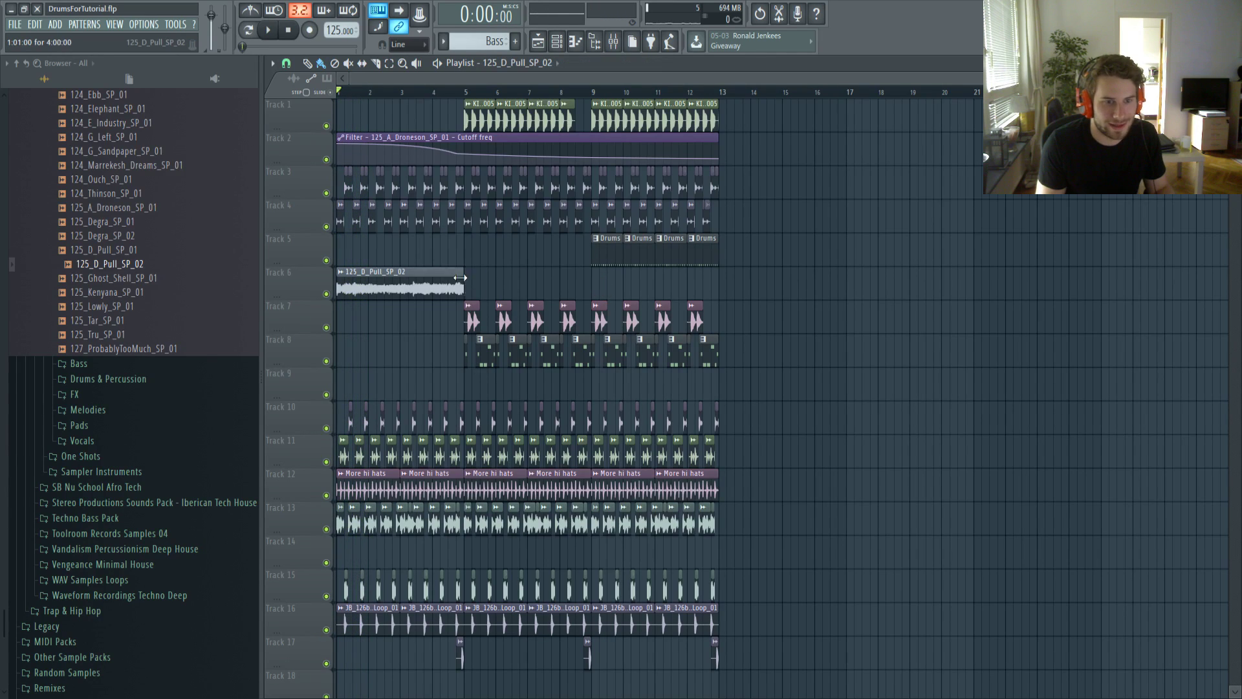
left_click_drag(368, 288, 723, 292)
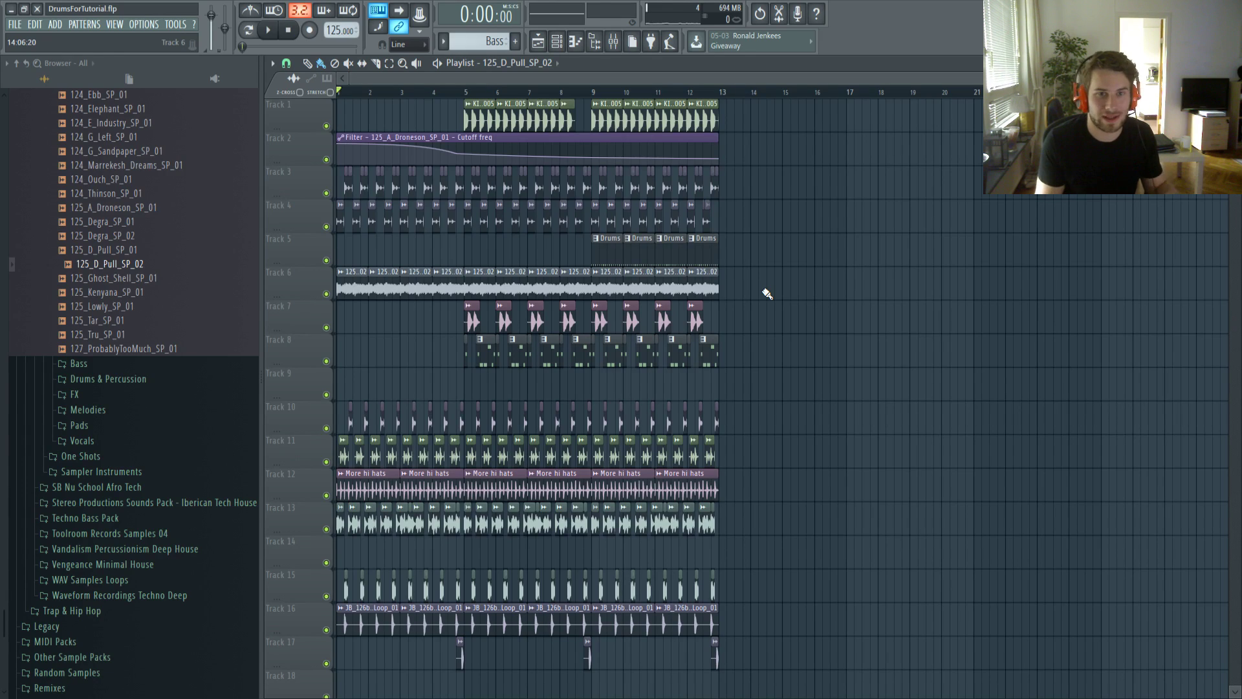
Set the first filter cutoff point to 28%, reshape the curve up towards bar 5 and add a low point at bar 5
left_click_drag(335, 145, 337, 160)
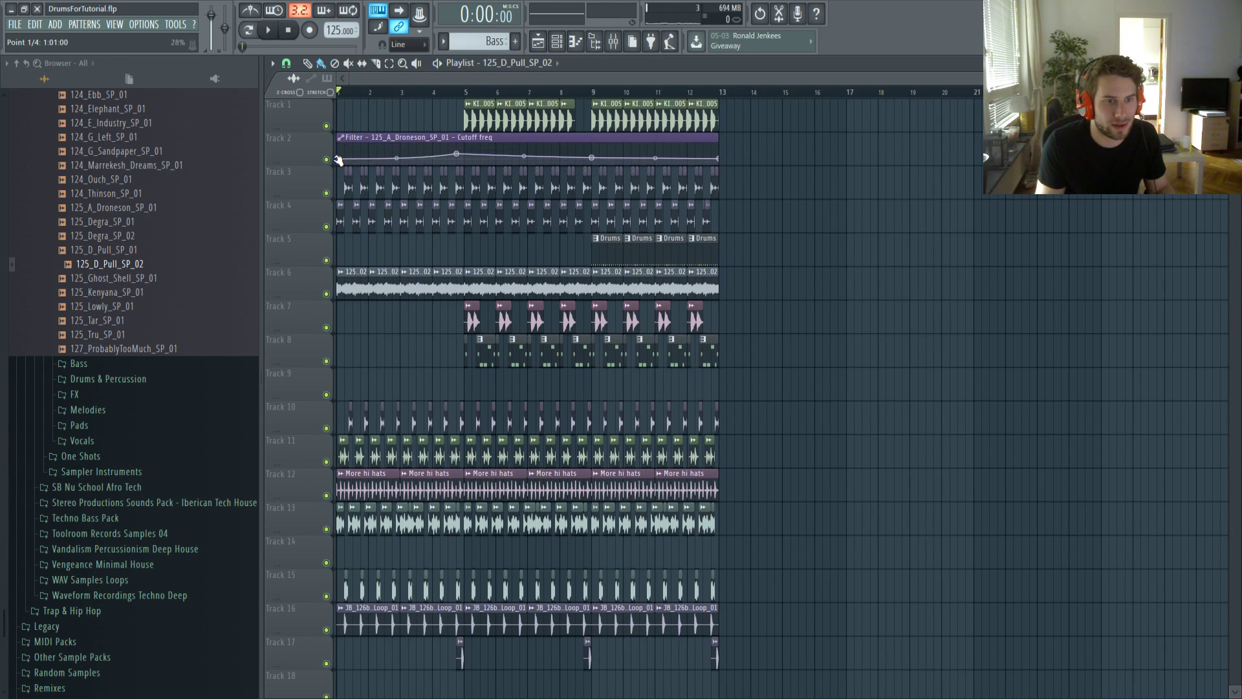
key("space")
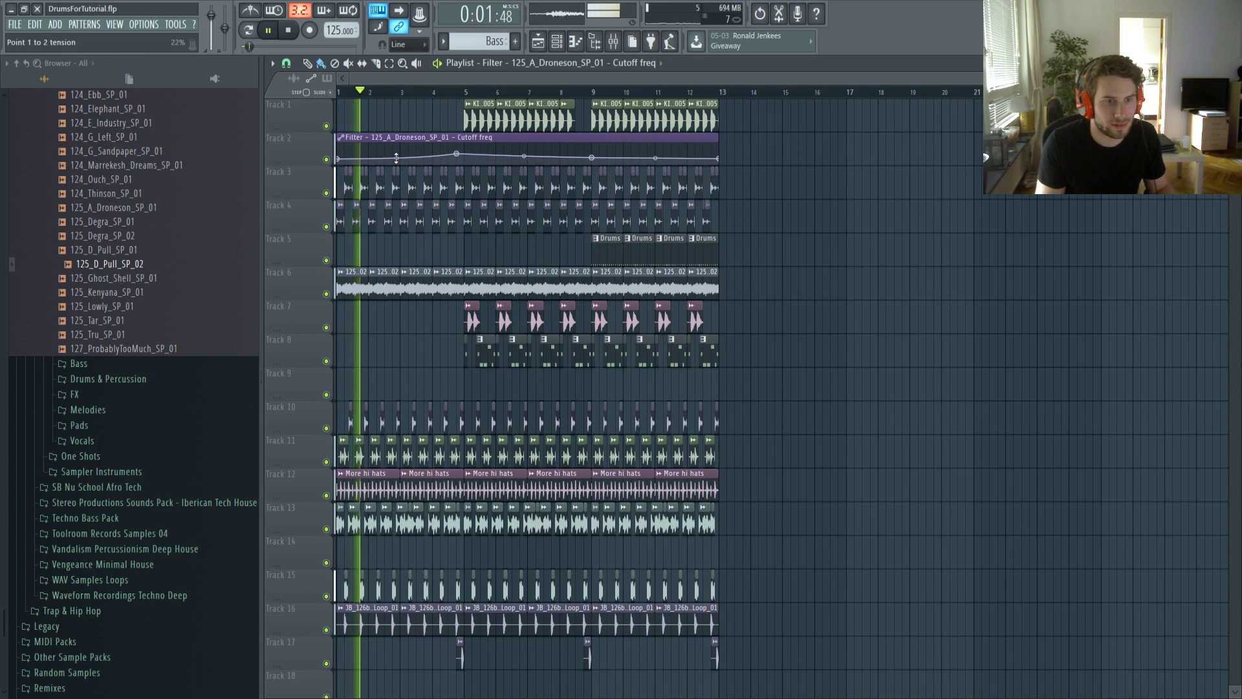
left_click_drag(396, 157, 457, 152)
right_click(465, 157)
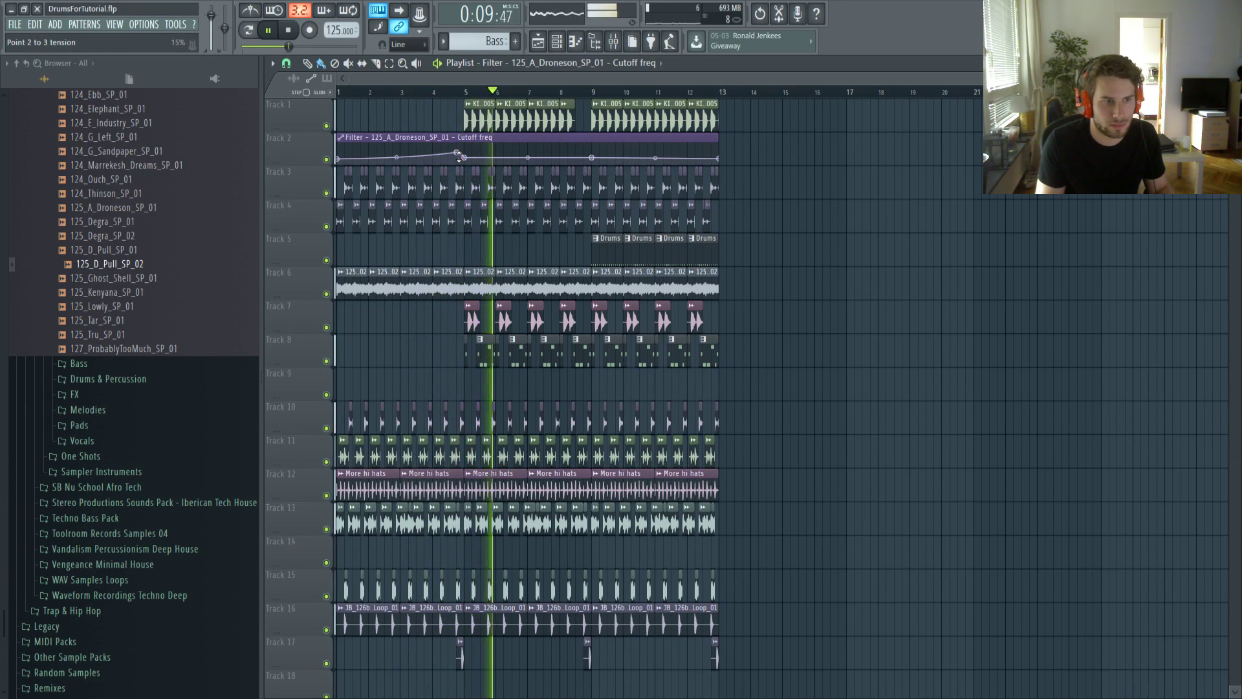
Adjust the pitch shift of the 125_D_Pull_SP_02 channel, checking against the notes in the piano roll
double_click(560, 293)
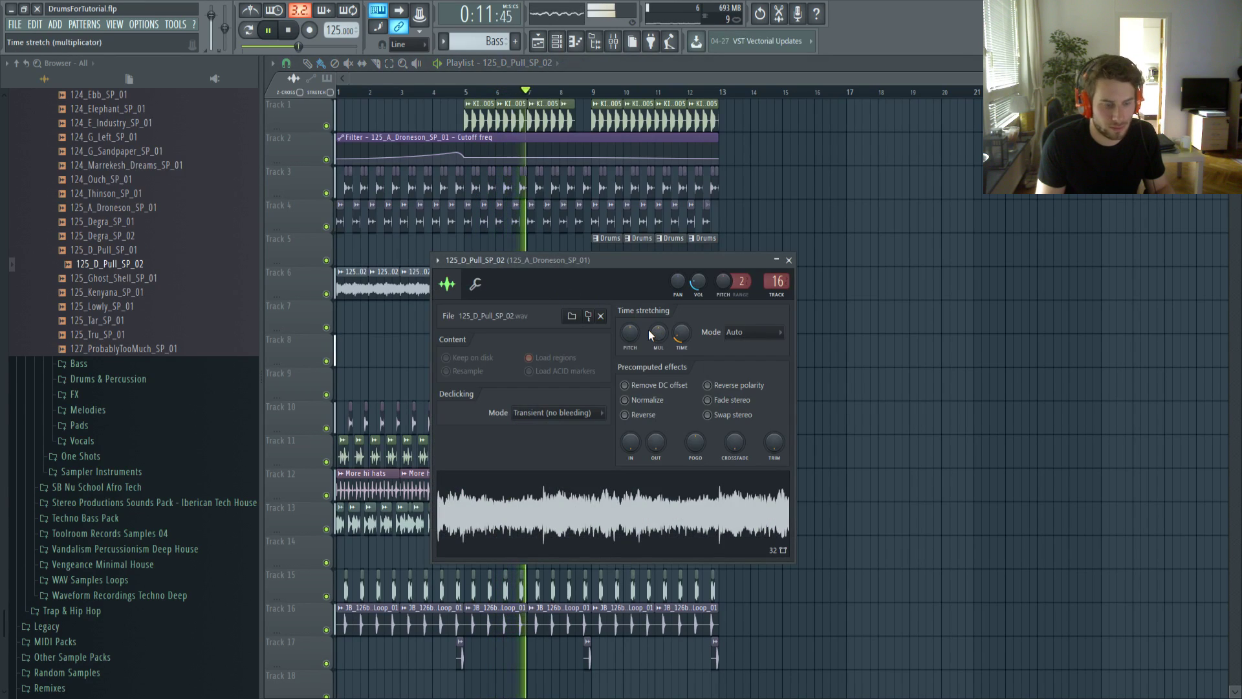
key("F7")
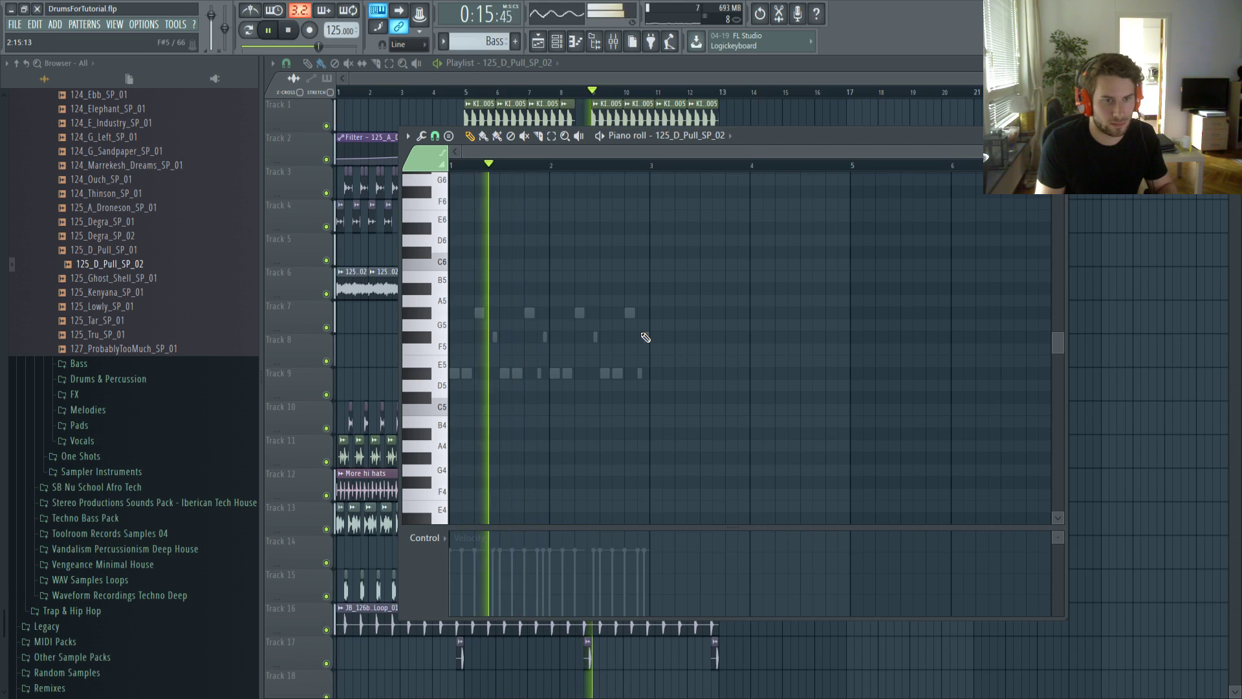
key("F7")
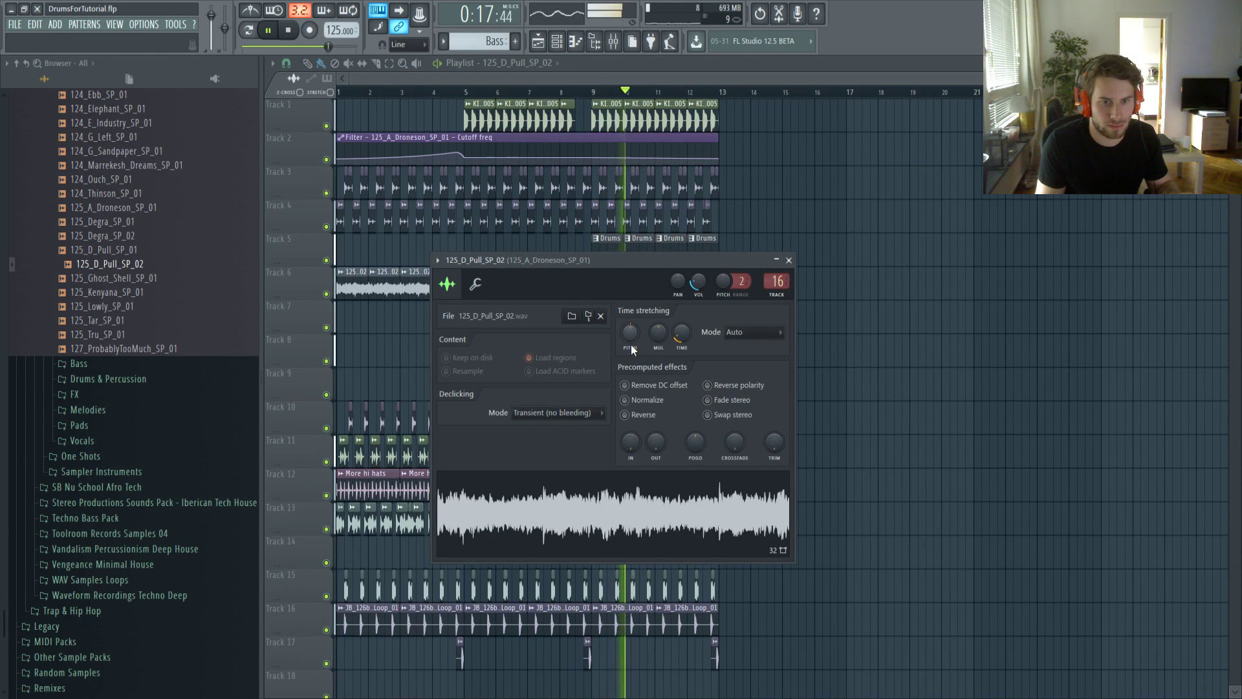
right_click(910, 366)
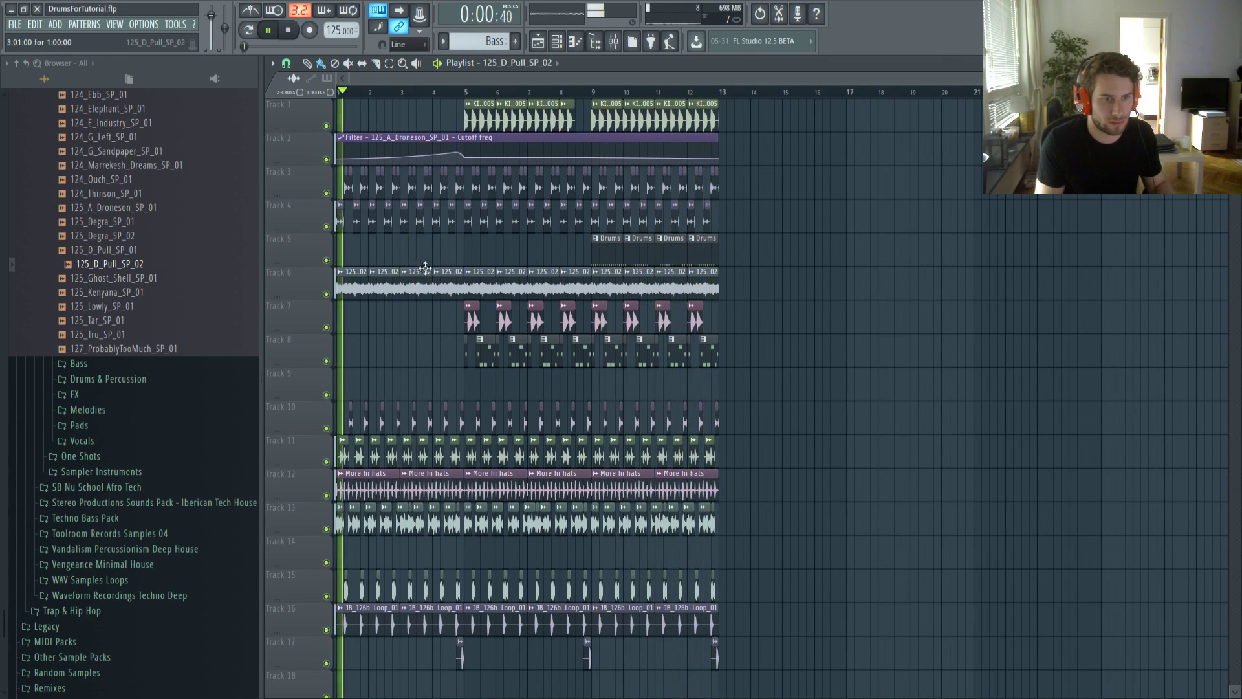
Try resizing all the D_Pull clips on Track 6 from their starts, undo the change and deselect the clips
key("space")
left_click(324, 289, "ctrl")
mouse_move(339, 286)
left_mouse_down()
mouse_move(353, 286)
mouse_move(337, 288)
left_mouse_up()
key("space")
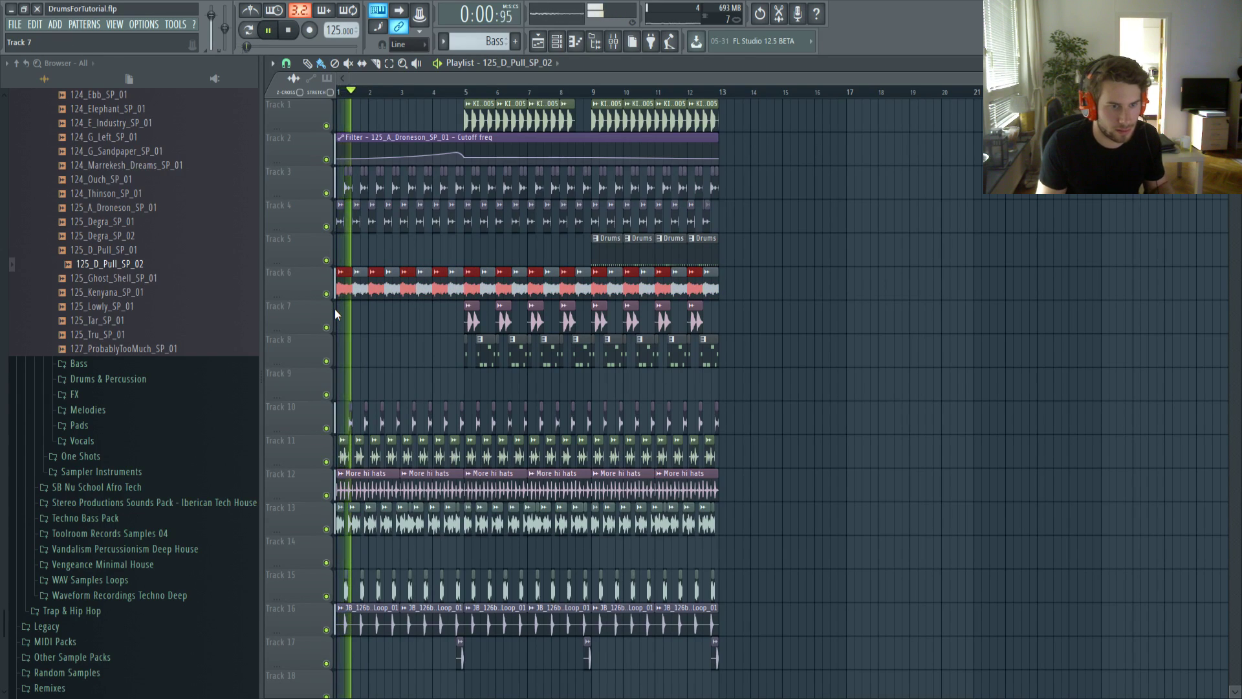
key("ctrl+alt+z")
key("ctrl+alt+z")
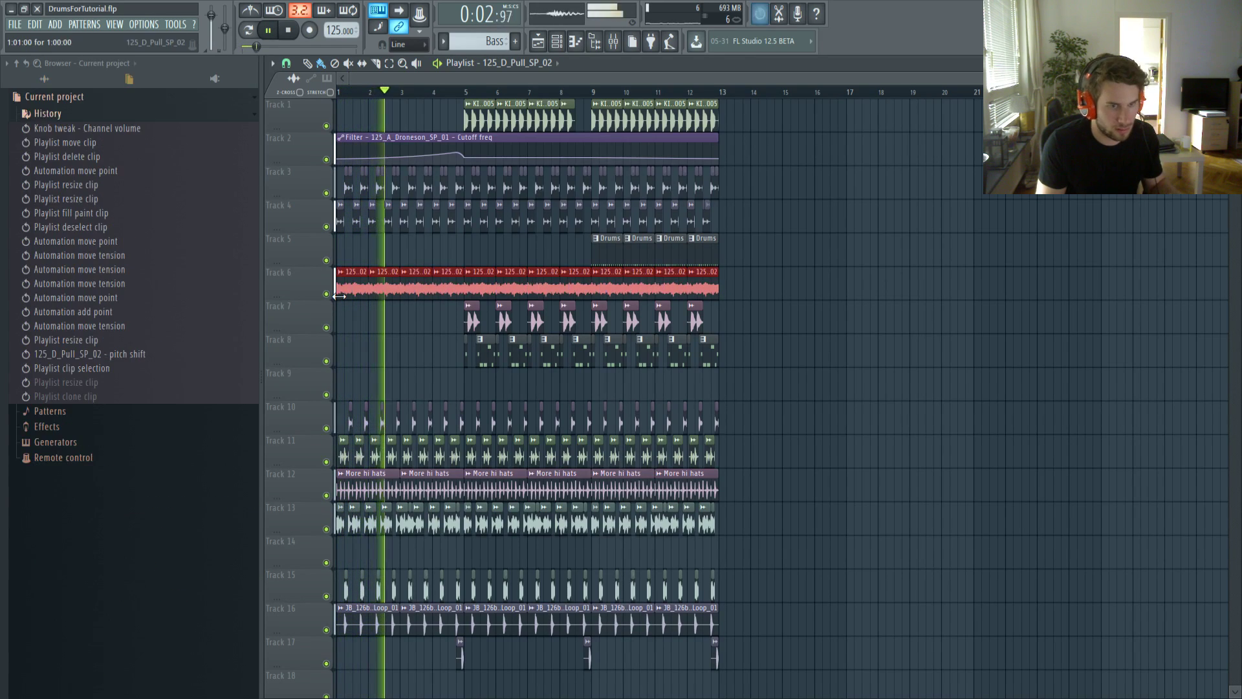
left_click(382, 318)
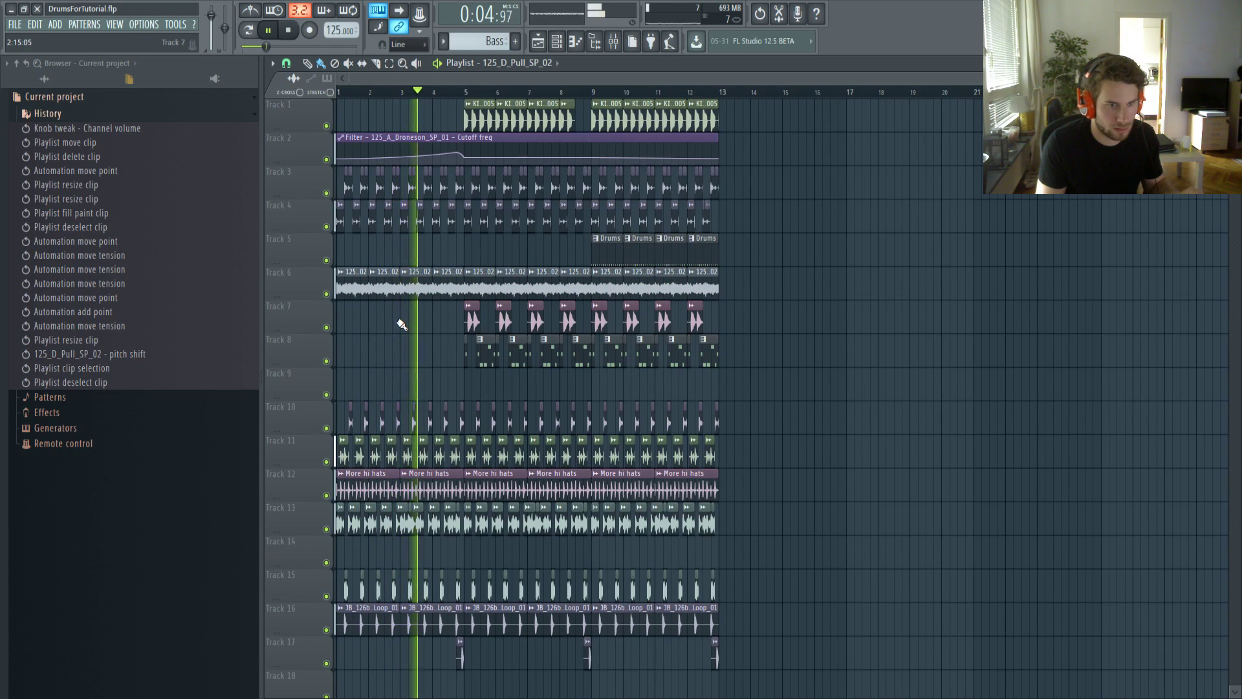
Raise the start of the filter cutoff automation and reshape its curve between bars 1 and 5
left_click(428, 296)
key("space")
left_click(397, 157)
left_click(459, 154)
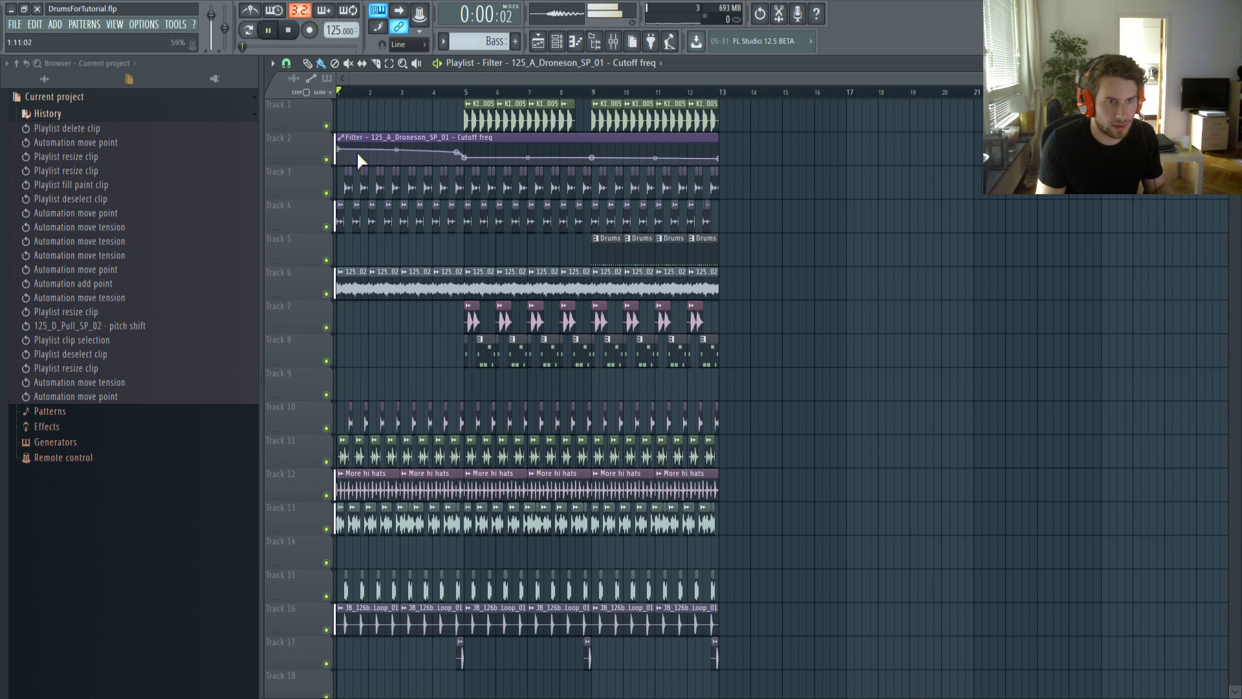
Add the Ambience reverb to slot 3 of mixer track 16 and set its wet gain to about -22.8 dB
double_click(443, 277)
key("F9")
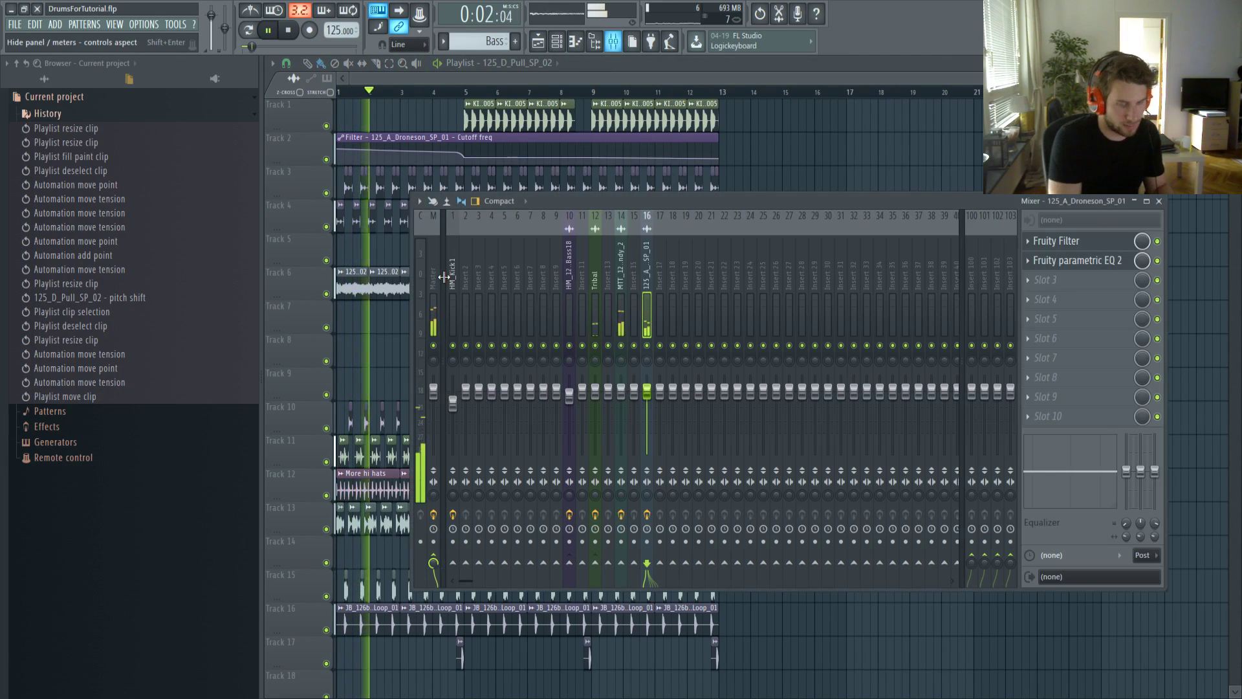
key("space")
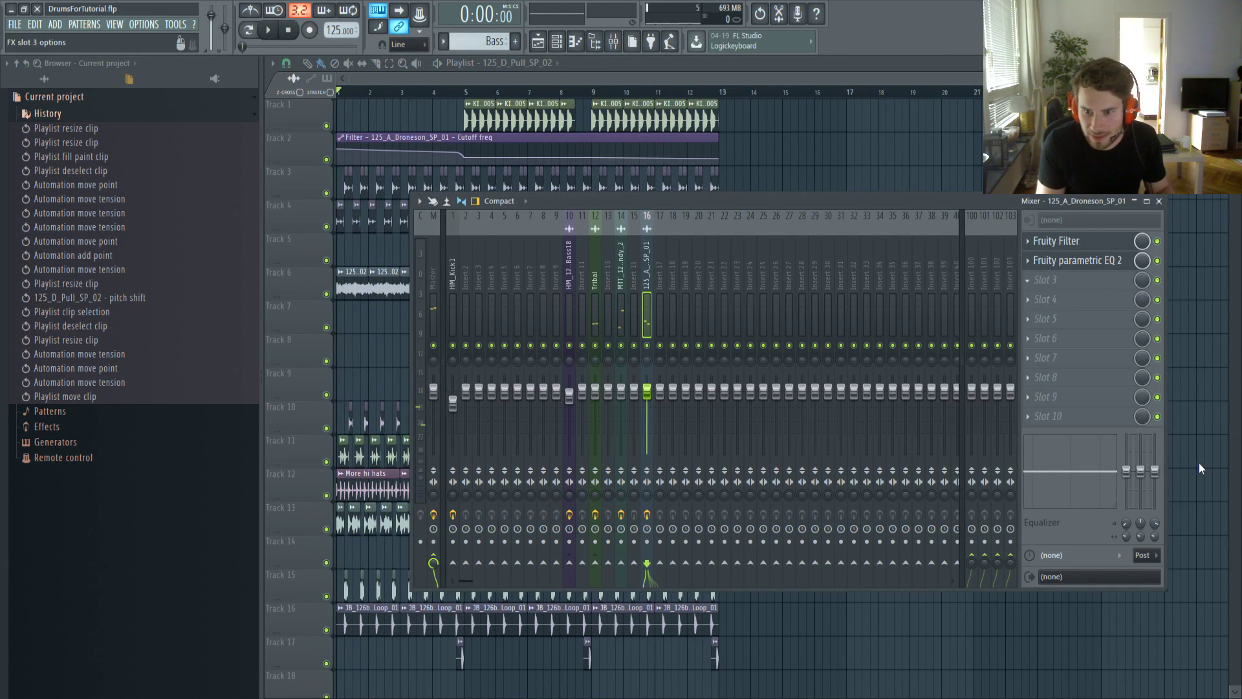
left_click(1201, 469)
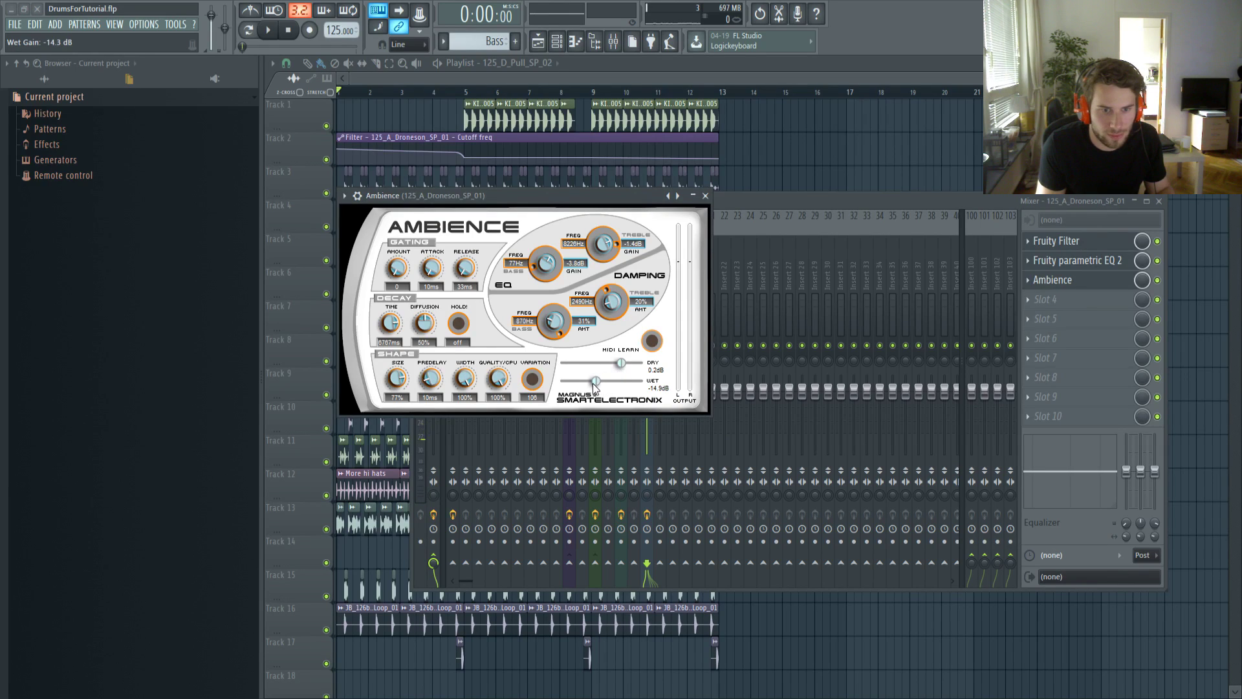
left_click(790, 203)
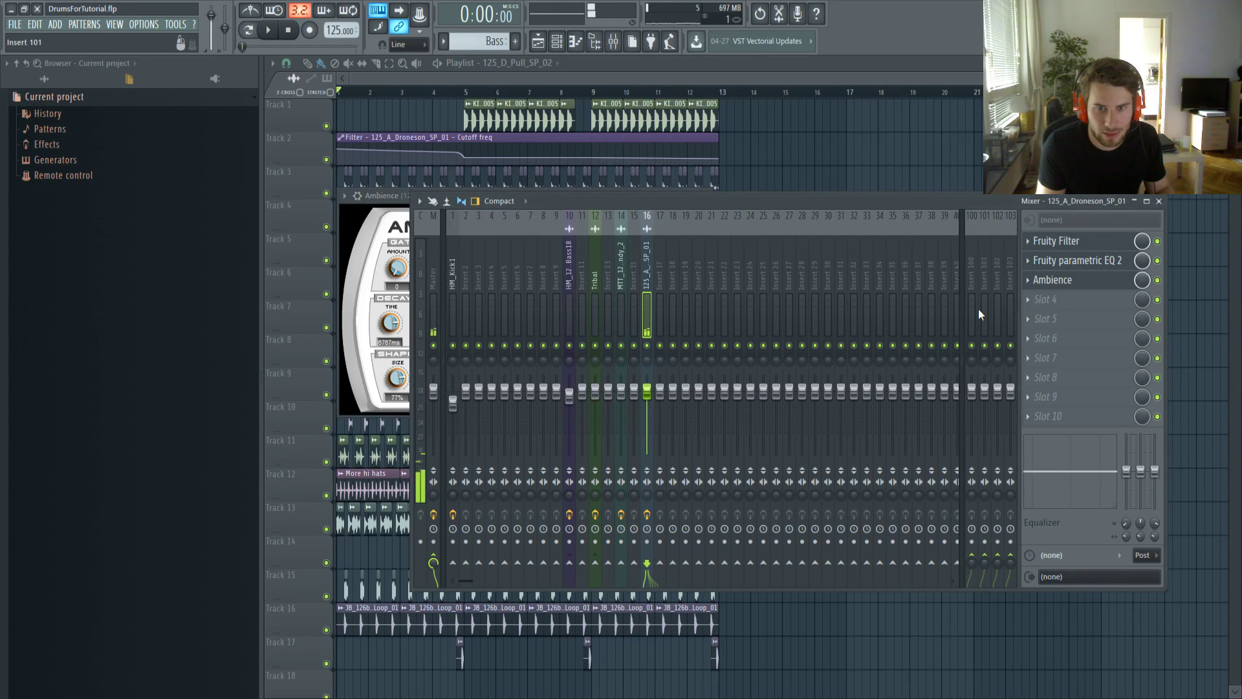
left_click(1054, 282)
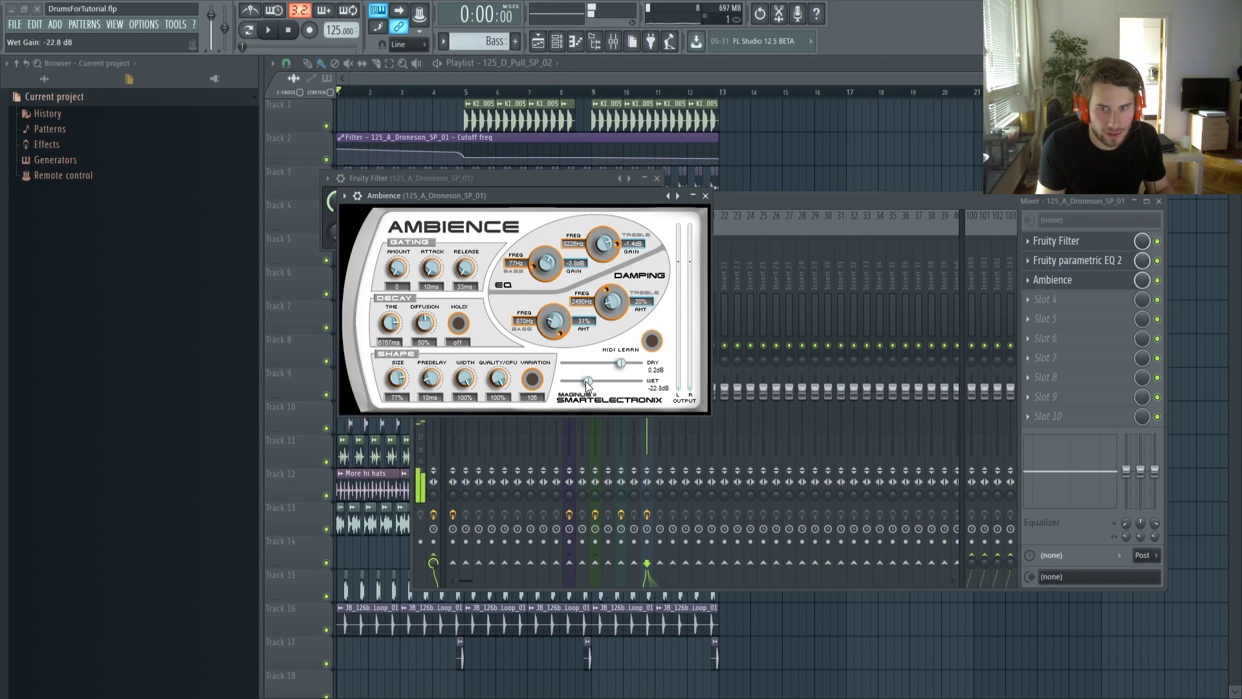
Open Fruity Parametric EQ 2 on mixer track 16 and move band 7 to a lower frequency while listening
left_click_drag(1001, 205, 987, 209)
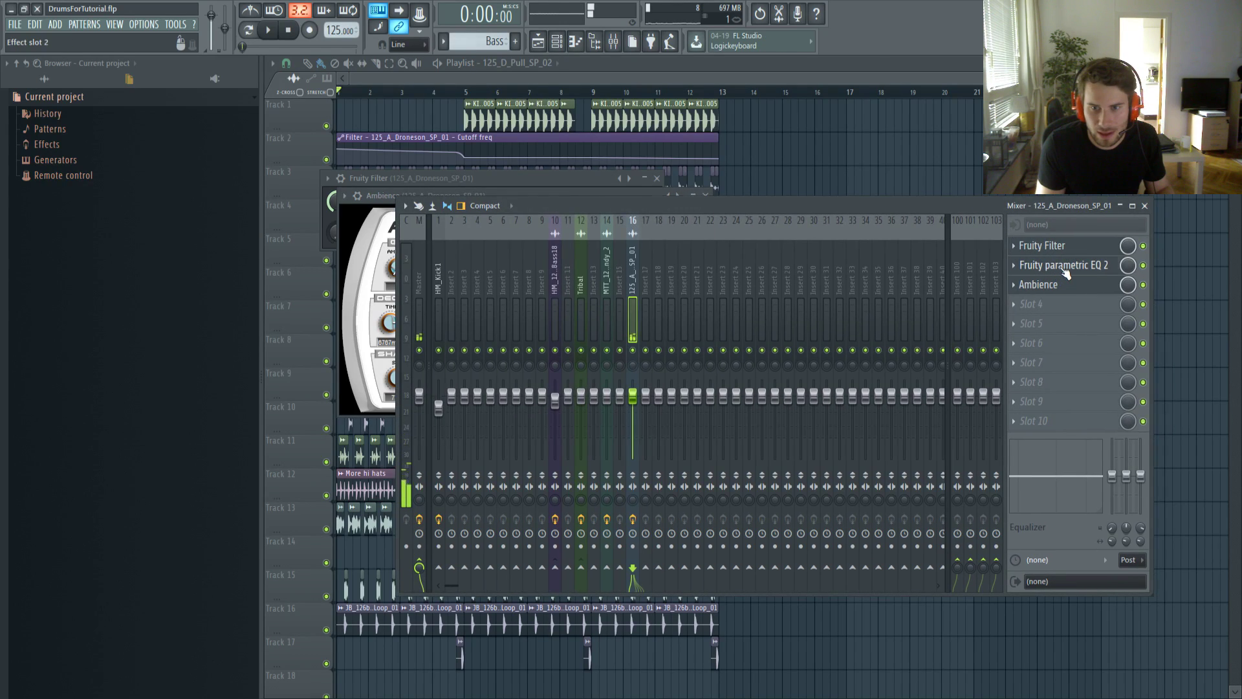
left_click(1065, 267)
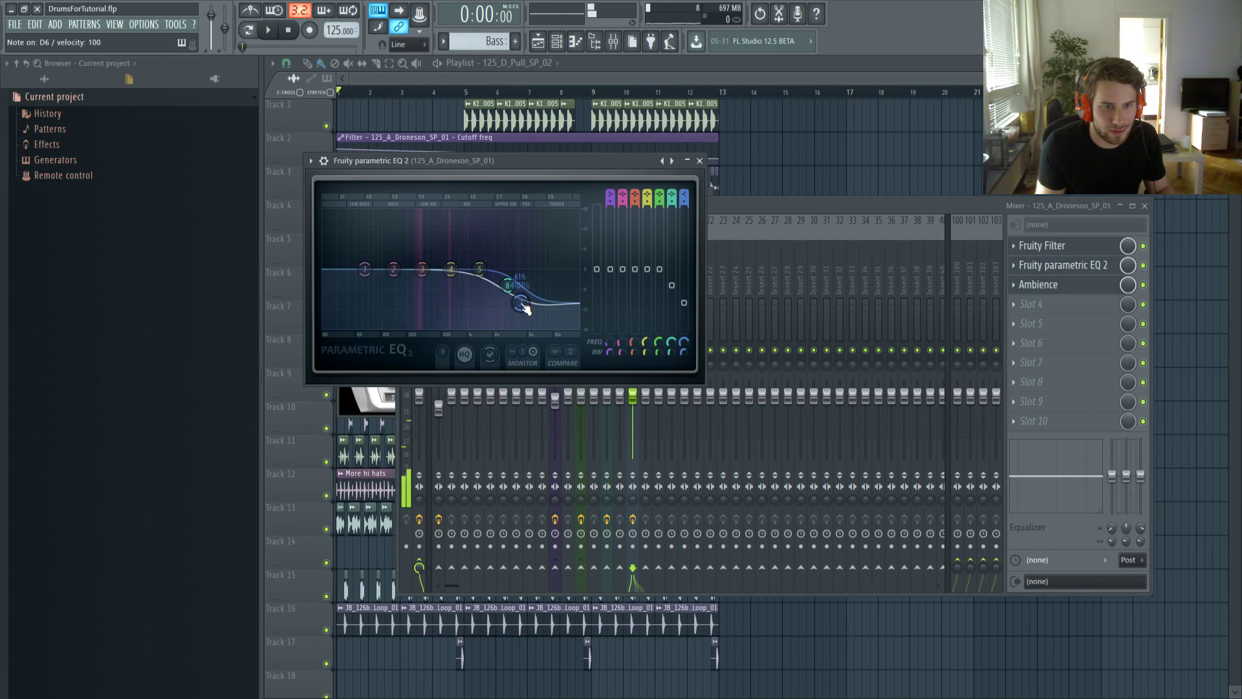
mouse_move(522, 304)
left_mouse_down()
mouse_move(516, 330)
mouse_move(507, 305)
left_mouse_up()
key("space")
key("space")
key("space")
Cut EQ bands 3 and 7 fully, lower band 6 further, adjust band 5 and close the plugin and mixer windows
left_click_drag(427, 274, 427, 332)
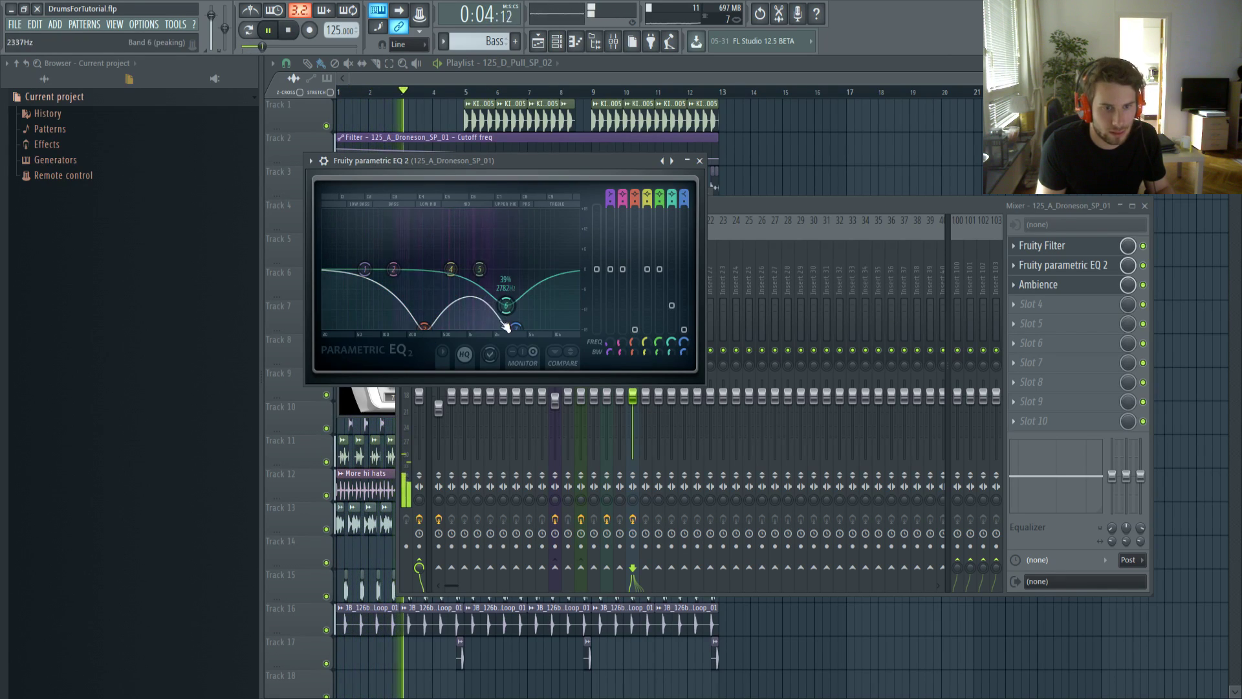
left_click_drag(479, 269, 491, 266)
key("space")
key("F12")
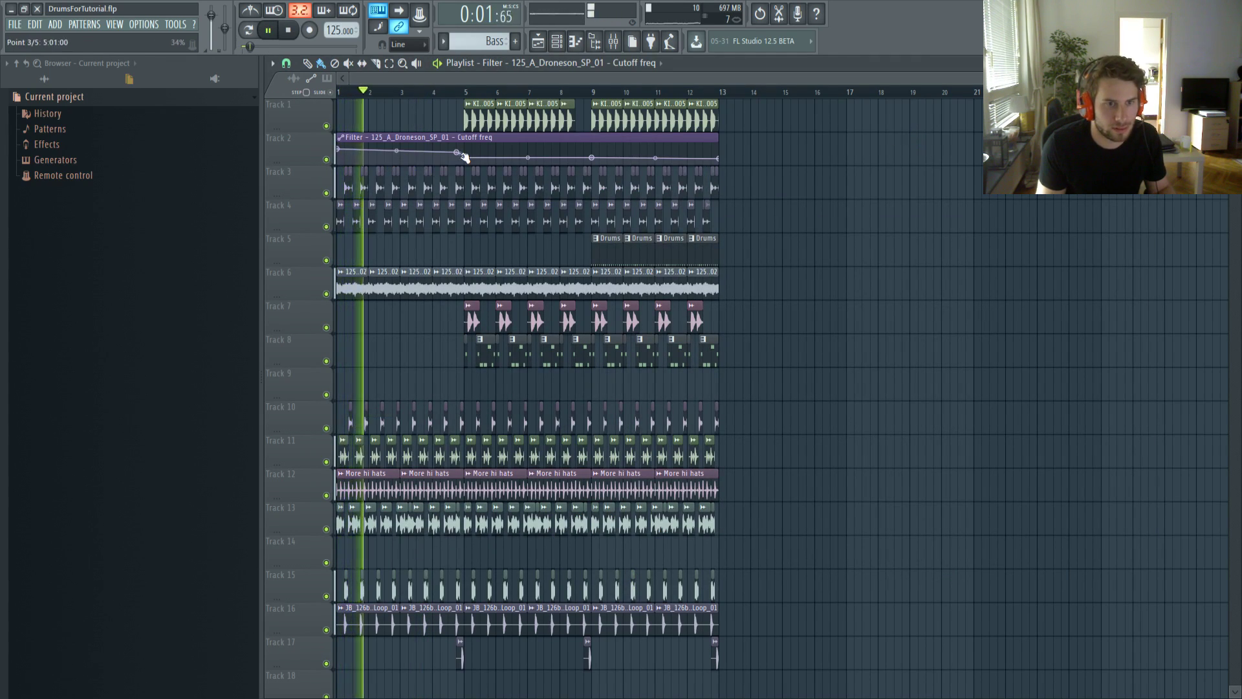
Reshape the filter cutoff automation to rise before bars 5 and 9, drop at each, and curve up to a raised end point at bar 13
mouse_move(457, 153)
left_mouse_down()
mouse_move(397, 145)
mouse_move(464, 154)
left_mouse_up()
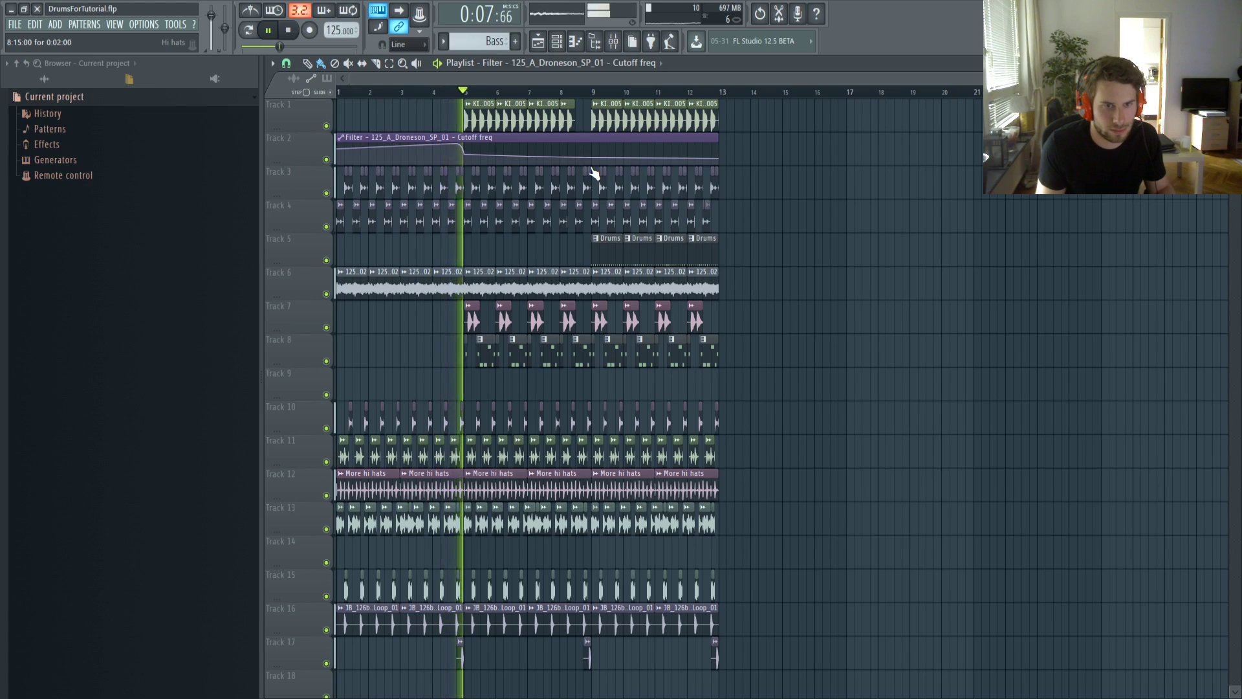
scroll(575, 161, "up", 2)
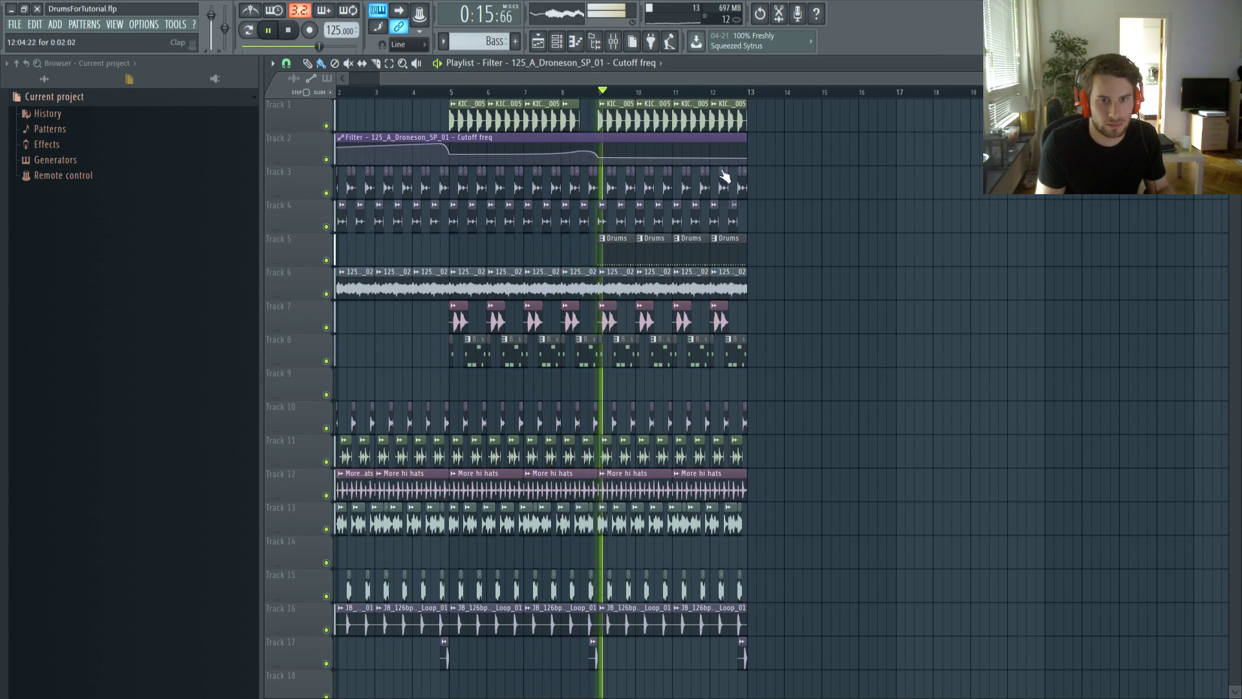
left_click_drag(748, 159, 748, 145)
left_click_drag(673, 151, 672, 157)
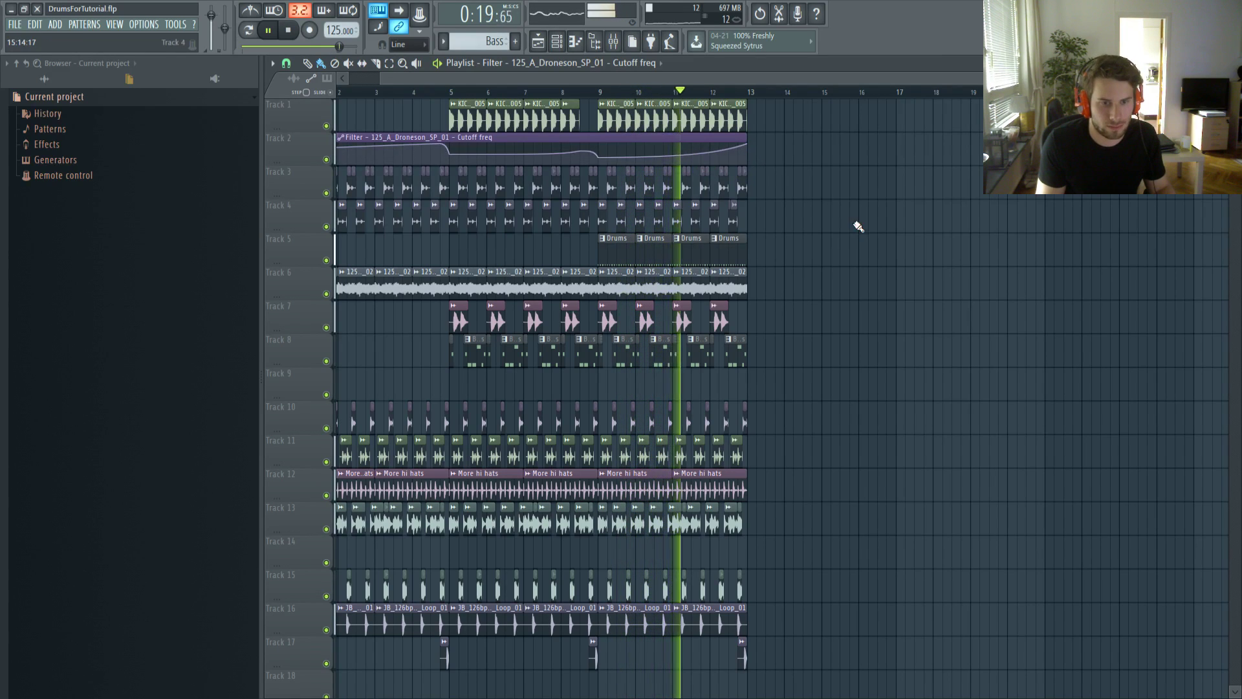
Listen to the arrangement from the start, stop playback and show all sample folders in the browser
scroll(548, 223, "down", 1)
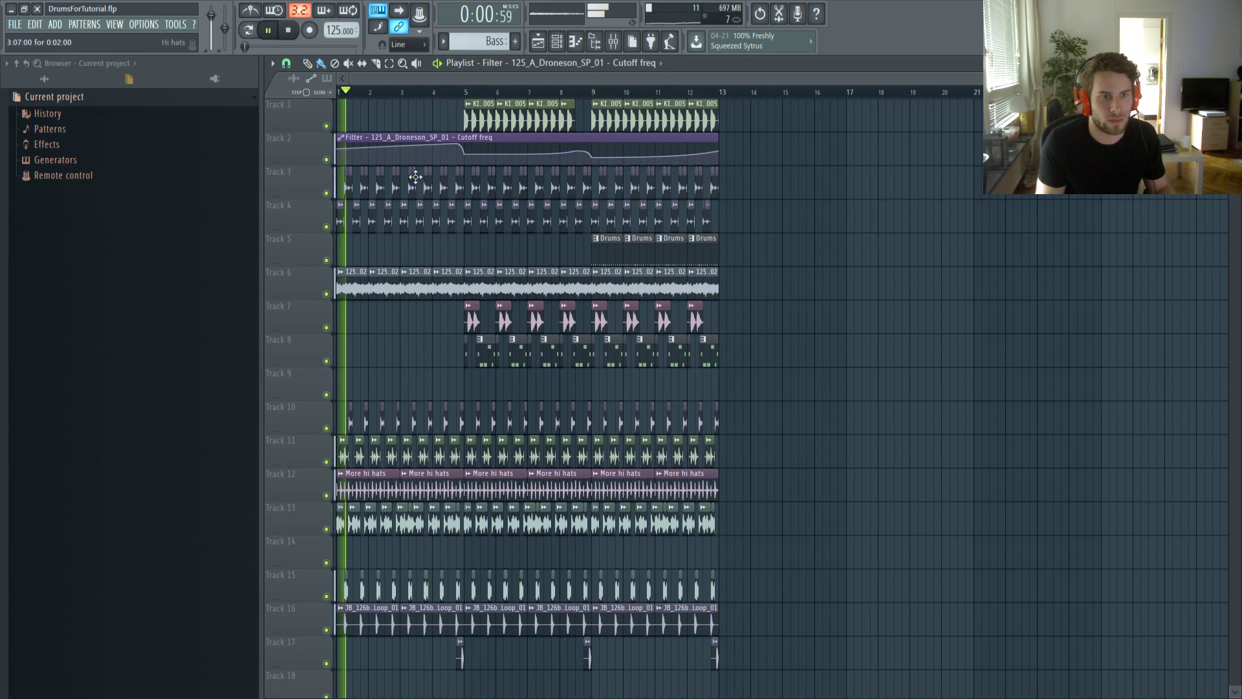
key("space")
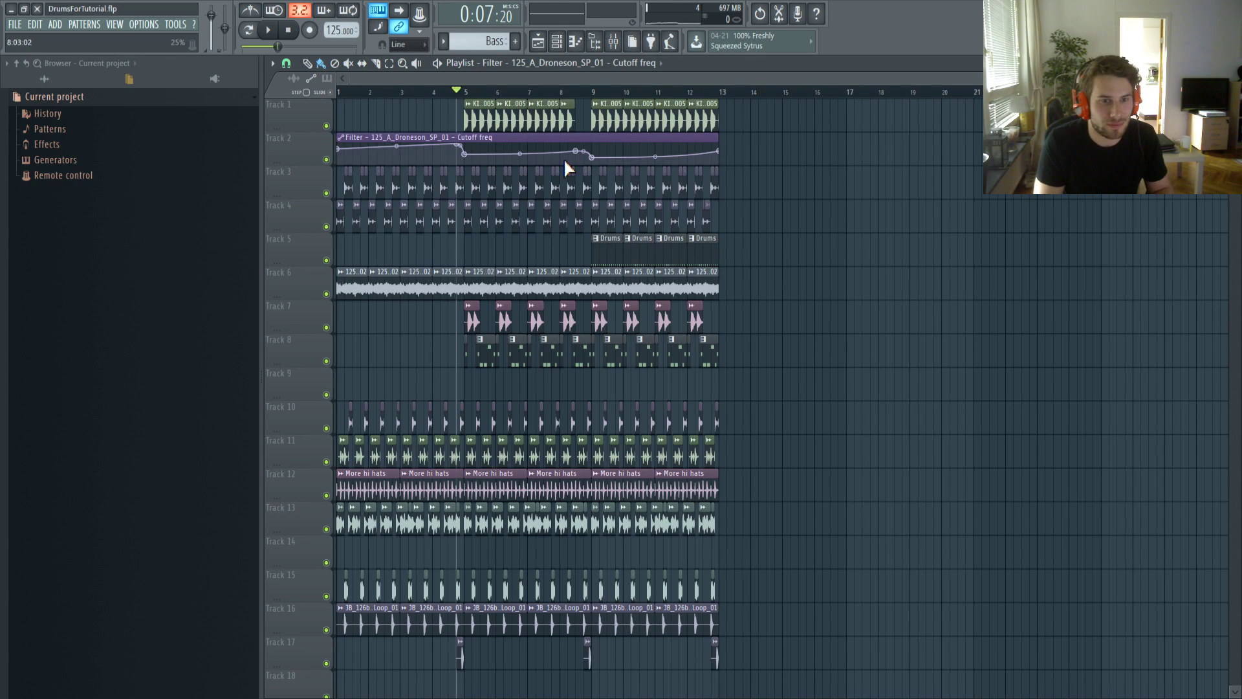
left_click(44, 78)
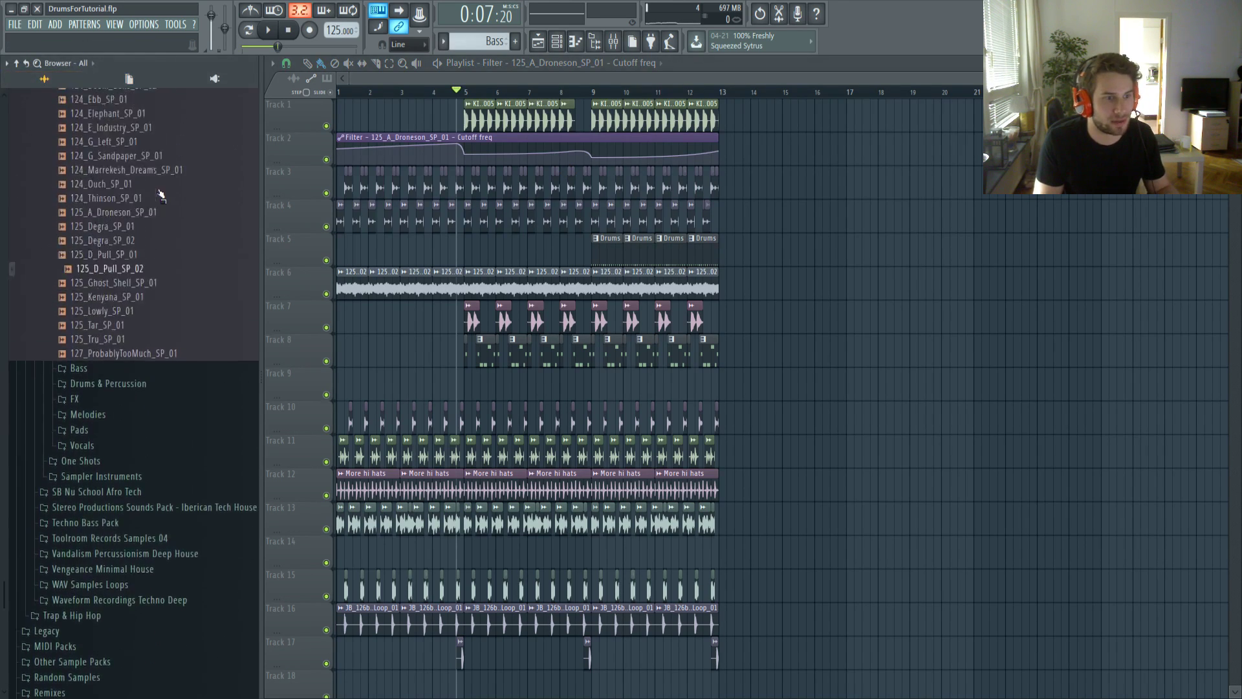
scroll(158, 191, "down", 3)
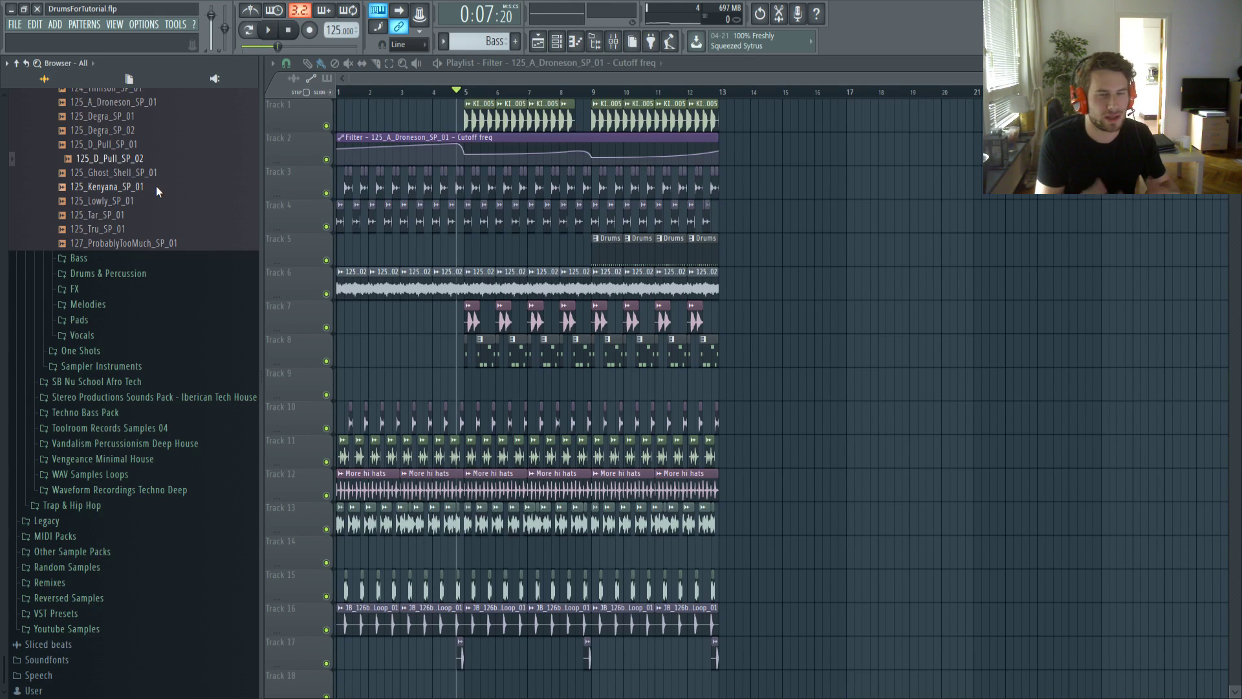
Collapse the Atmosphere folder and open the Pads loops of Samplephonics - Fragments of Techno
key("F6")
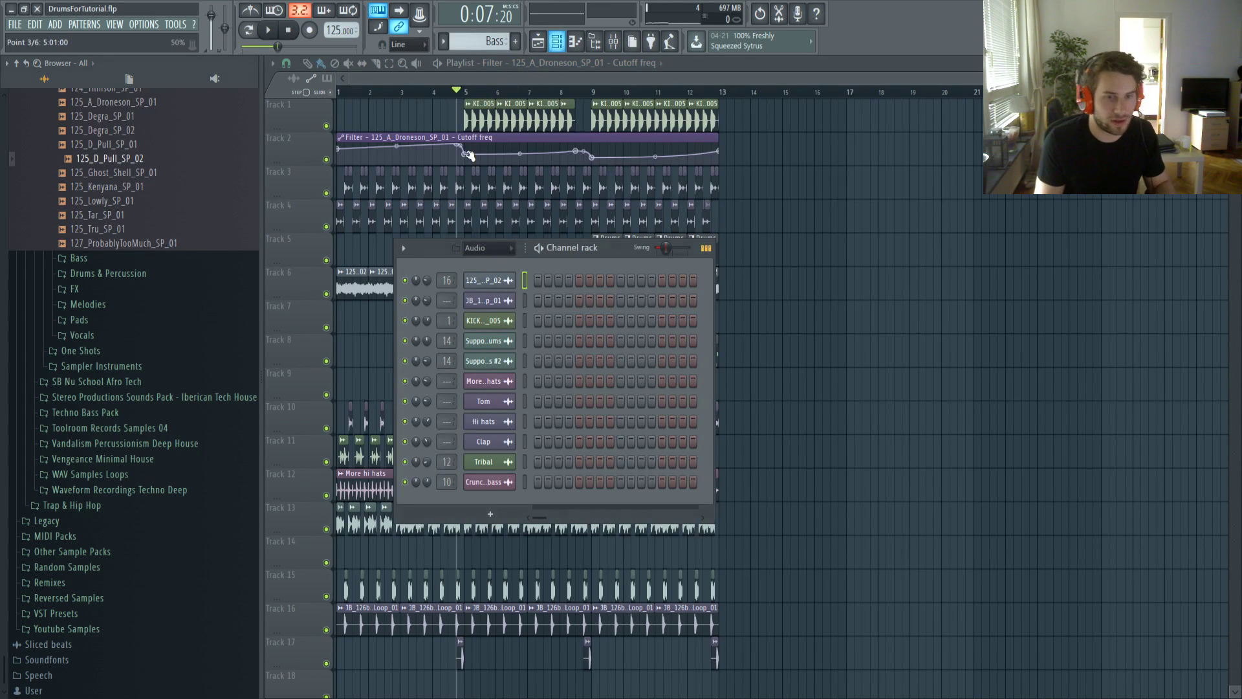
left_click(485, 300)
scroll(179, 268, "up", 13)
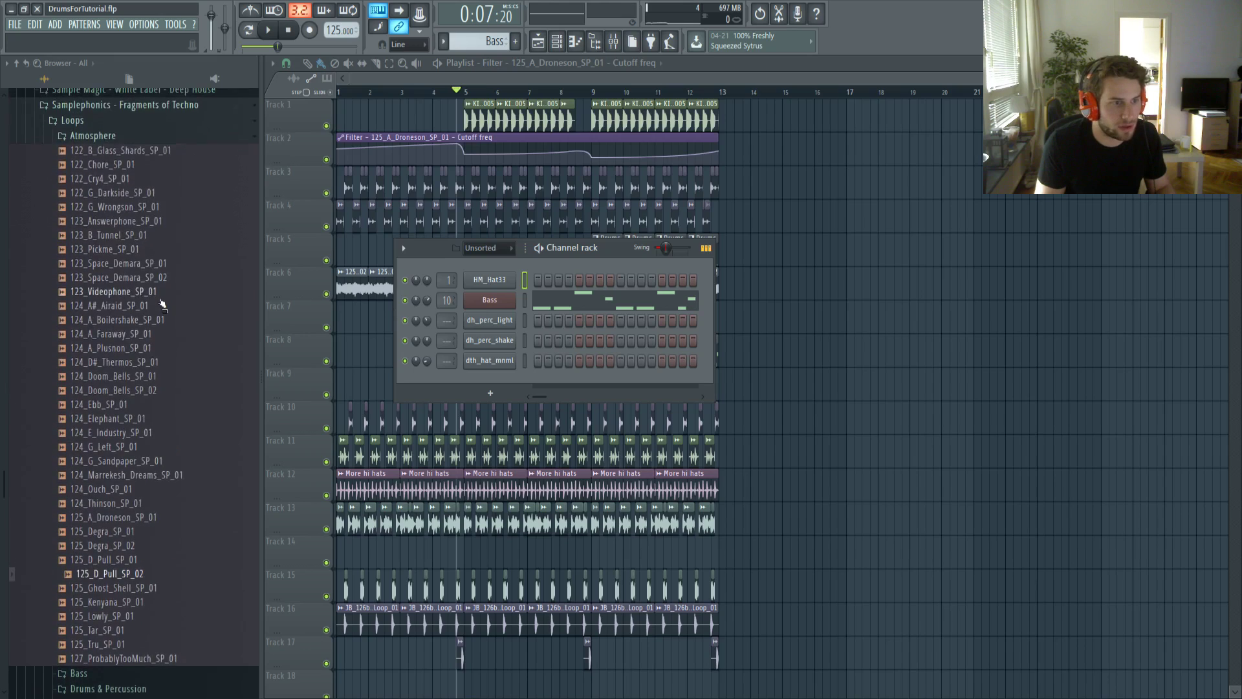
scroll(168, 313, "down", 2)
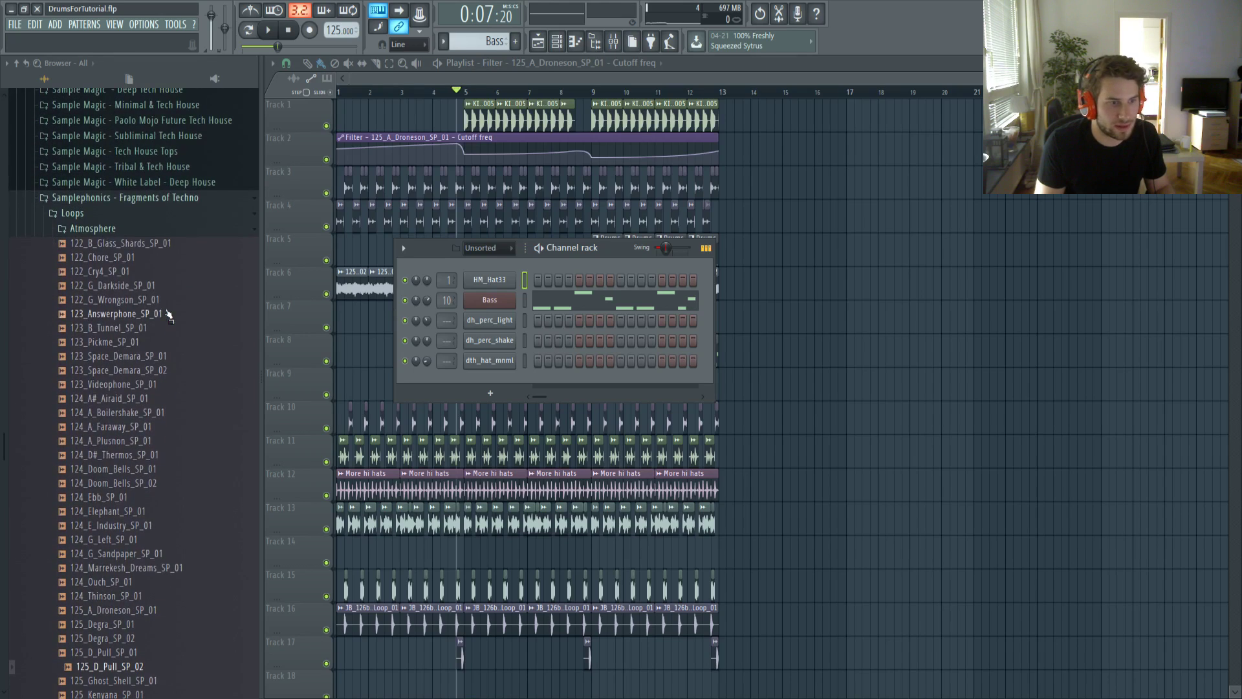
left_click(129, 232)
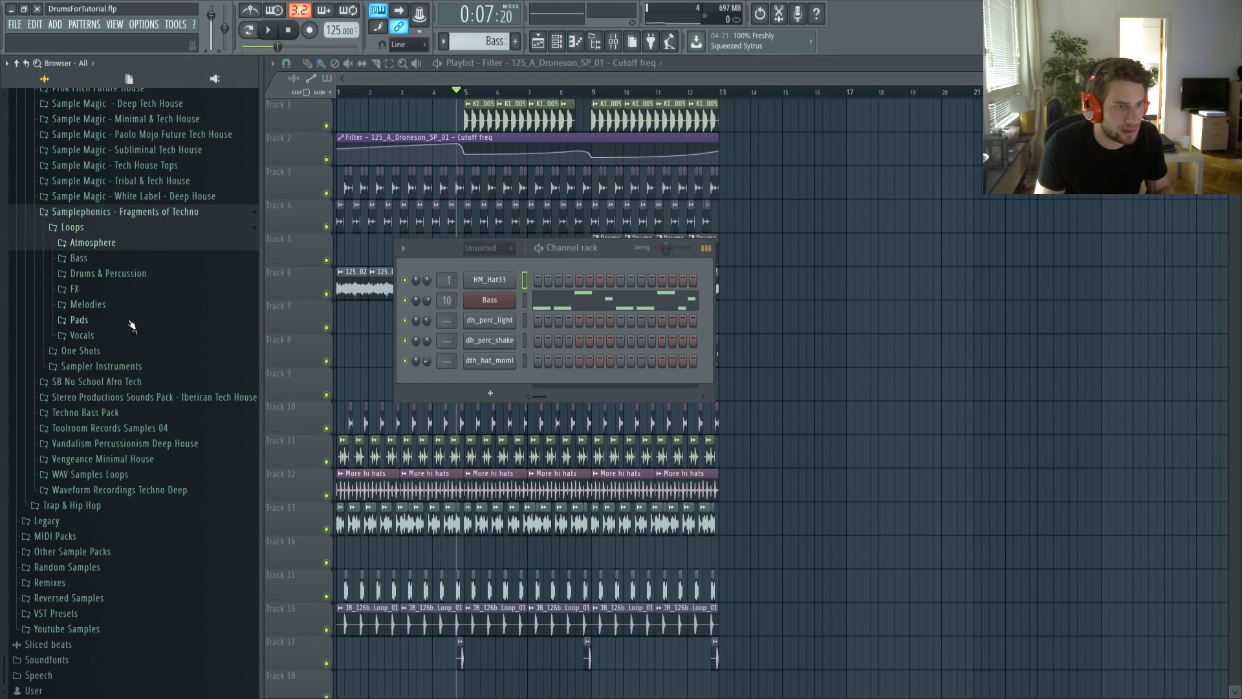
key("F6")
left_click(79, 319)
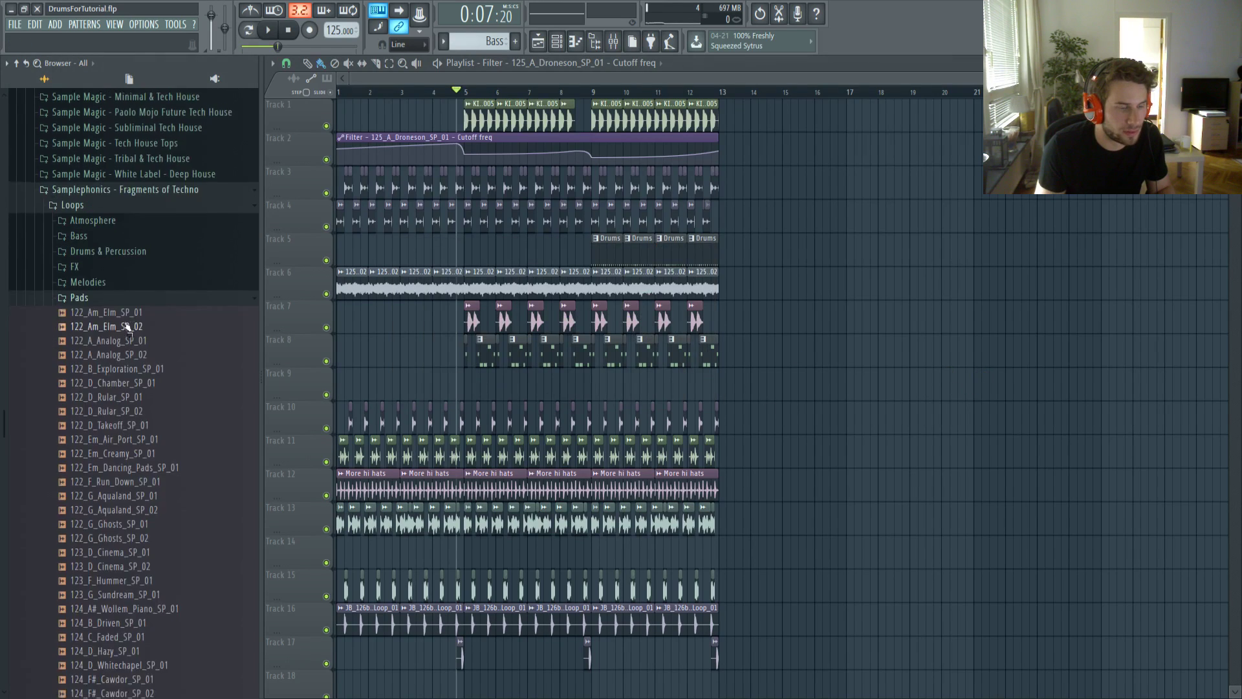
scroll(139, 301, "down", 10)
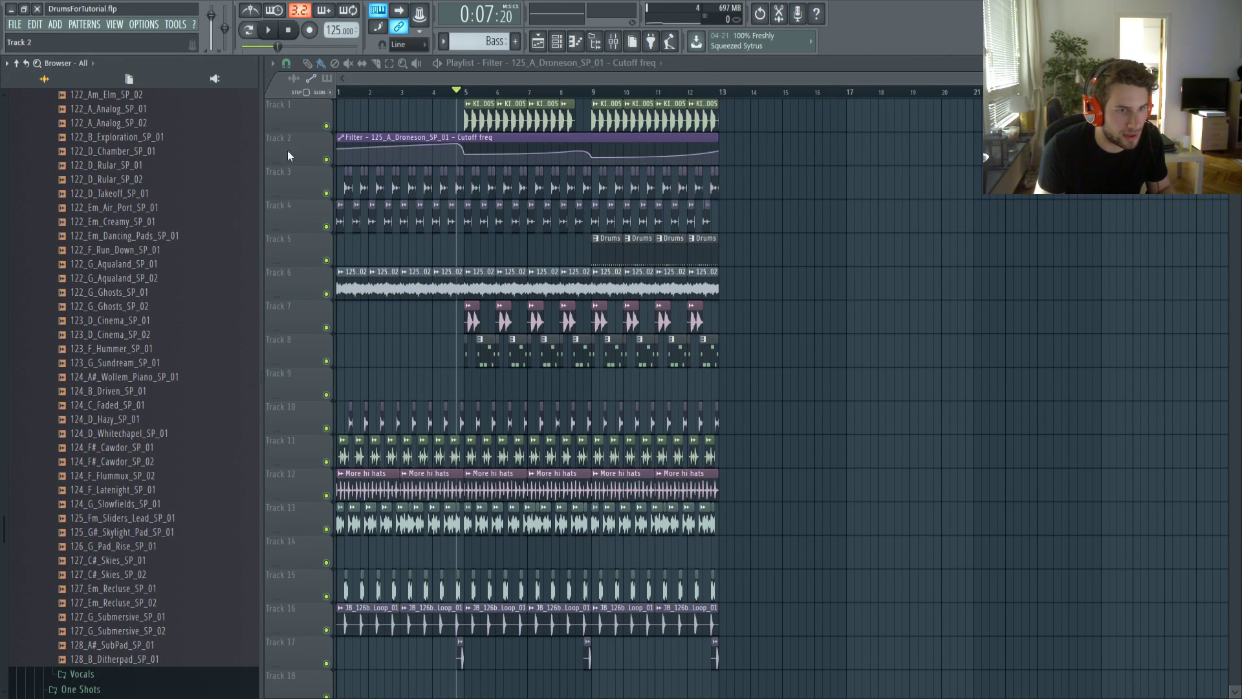
Place 124_D_Whitechapel_SP_01 at bar 1 of Track 9, play it from the start and lower its channel volume to 23%
left_click(351, 91)
scroll(231, 355, "down", 4)
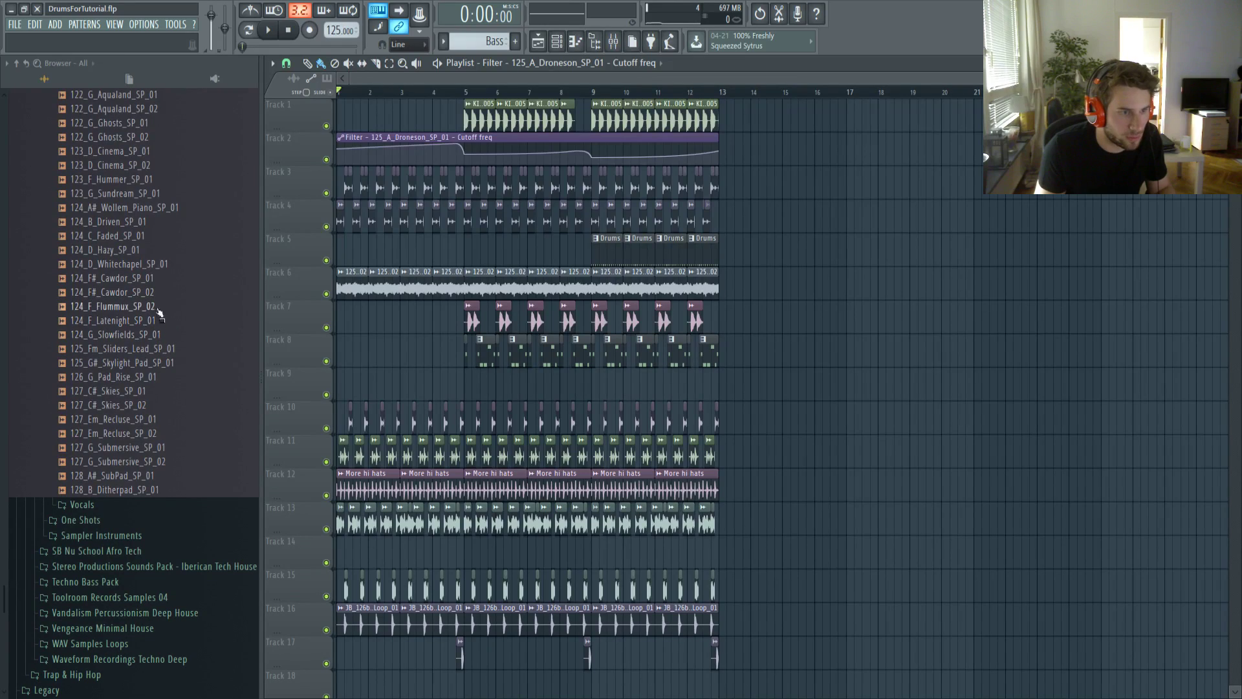
left_click_drag(141, 263, 338, 291)
left_click_drag(361, 340, 390, 389)
key("space")
double_click(404, 390)
left_click_drag(537, 147, 537, 168)
right_click(873, 290)
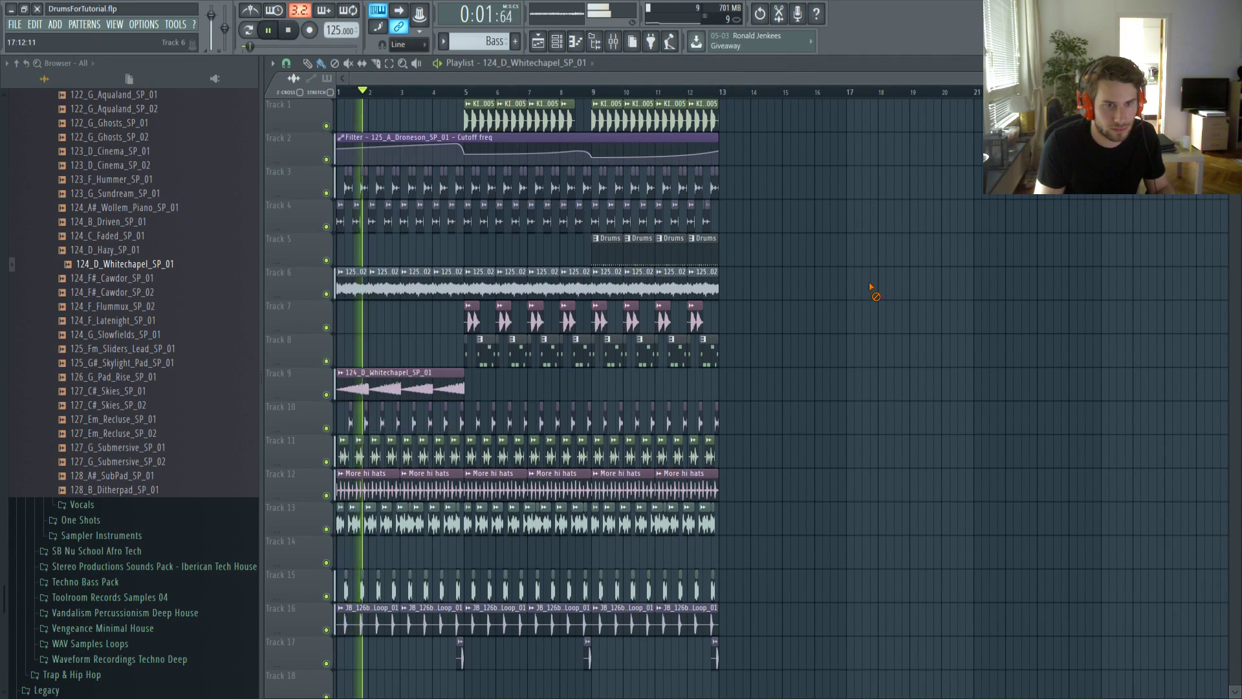
double_click(420, 373)
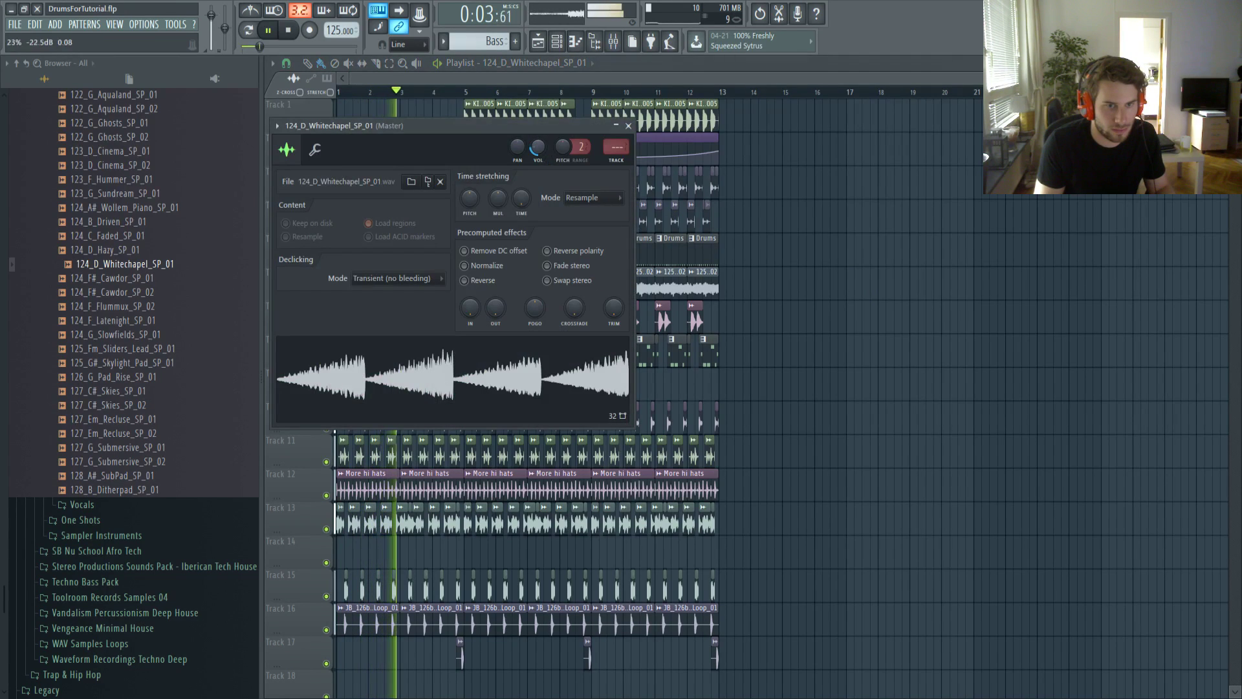
Replace the Track 9 clip's sample with 124_D_Hazy_SP_01, then close its channel settings and stop playback
left_click(143, 253)
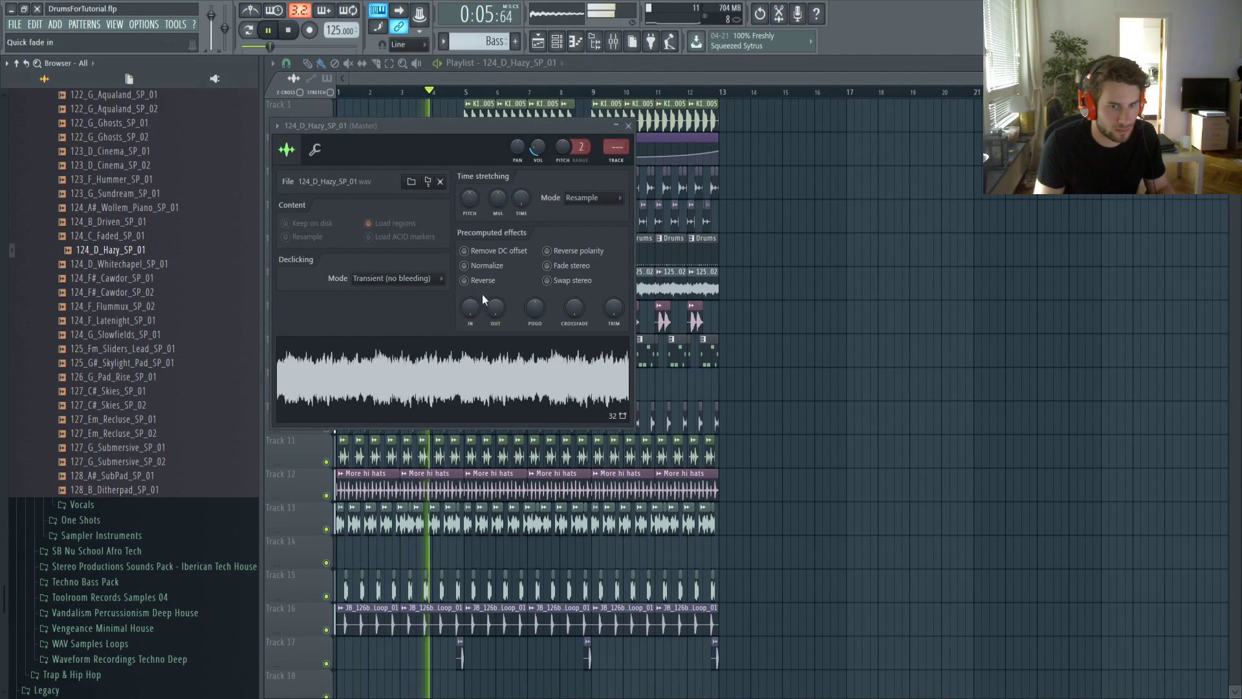
key("Escape")
key("space")
Swap the Track 9 clip's sample between 122_D_Rular_SP_02 and 122_D_Rular_SP_01 during playback, ending on 122_D_Rular_SP_02
scroll(181, 305, "up", 4)
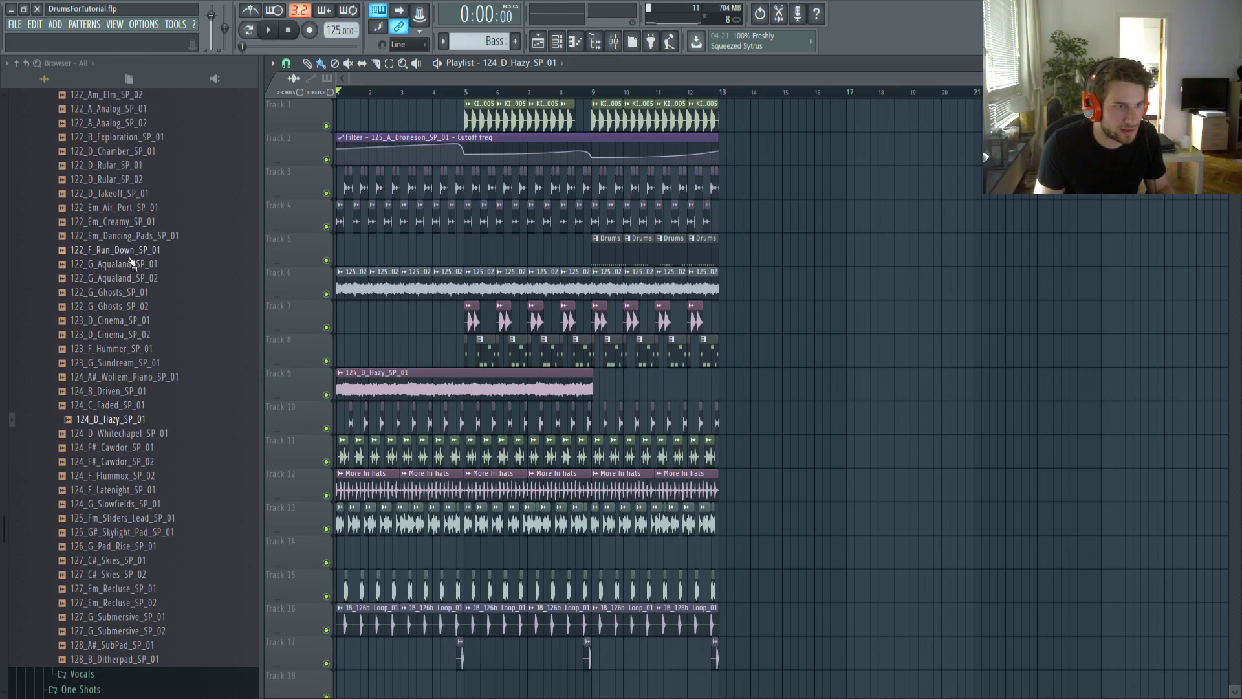
left_click(135, 188)
scroll(139, 226, "up", 2)
key("space")
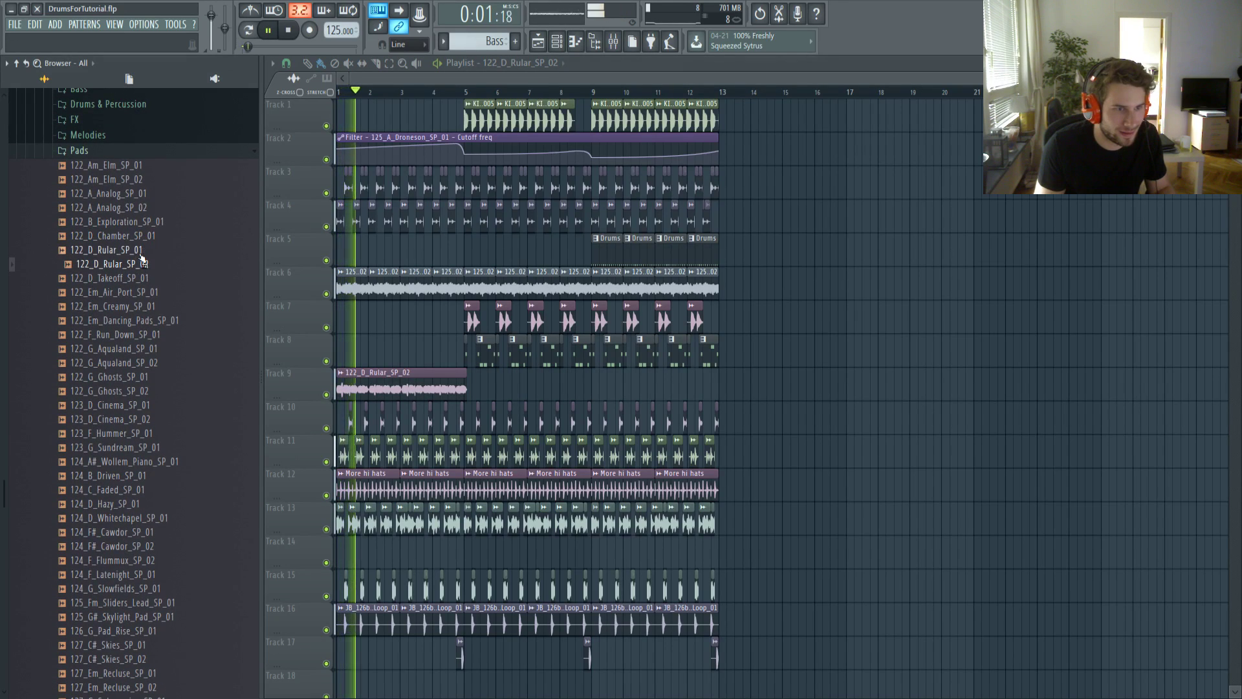
left_click(139, 249)
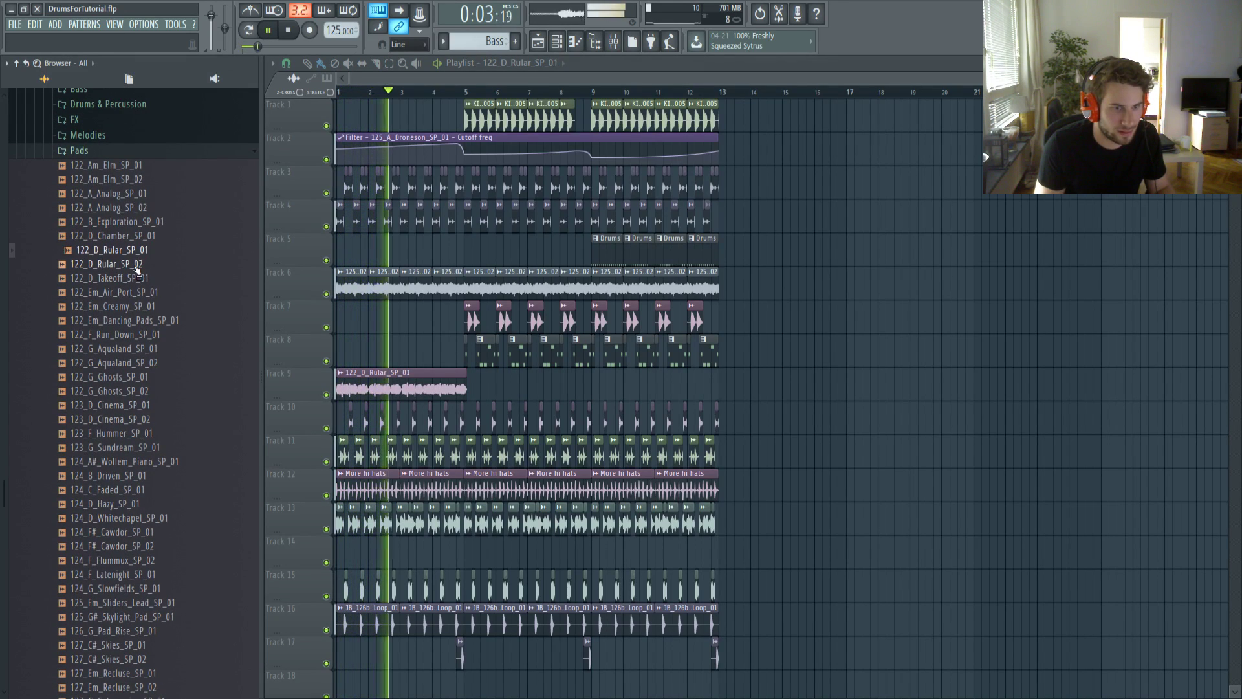
left_click(137, 264)
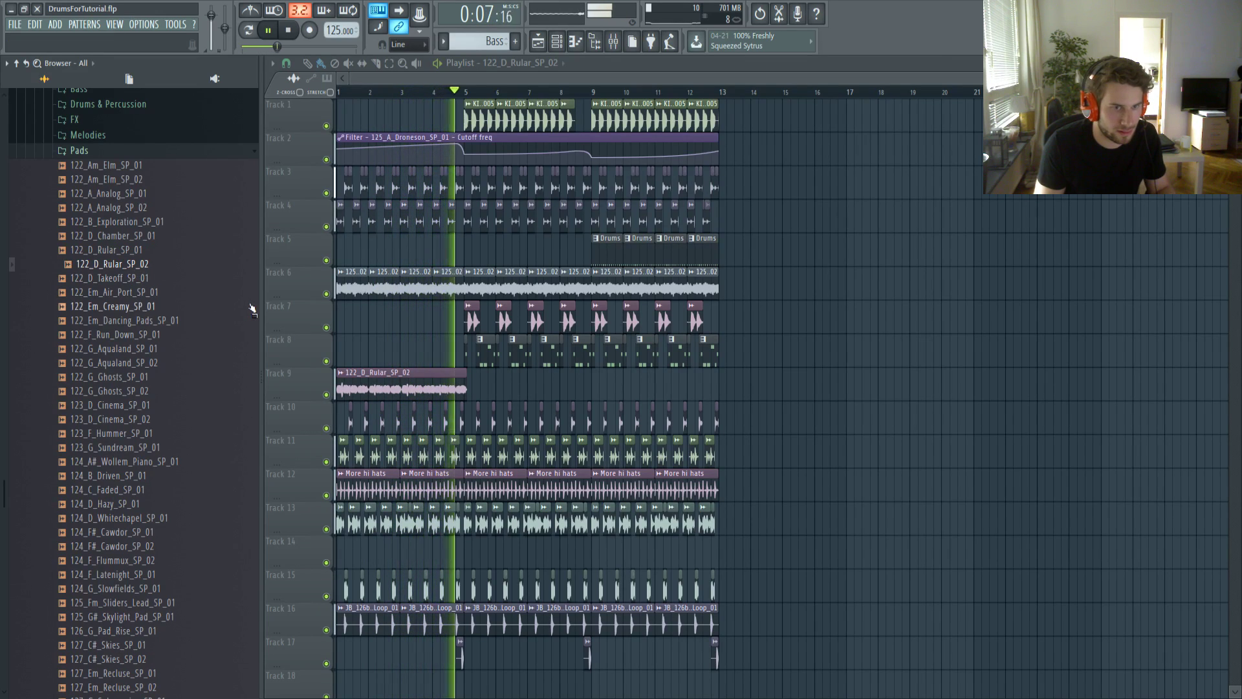
Try trimming the start of the 122_D_Rular_SP_02 clip to just before bar 5, then extend it back to bar 1
left_click_drag(337, 388, 458, 389)
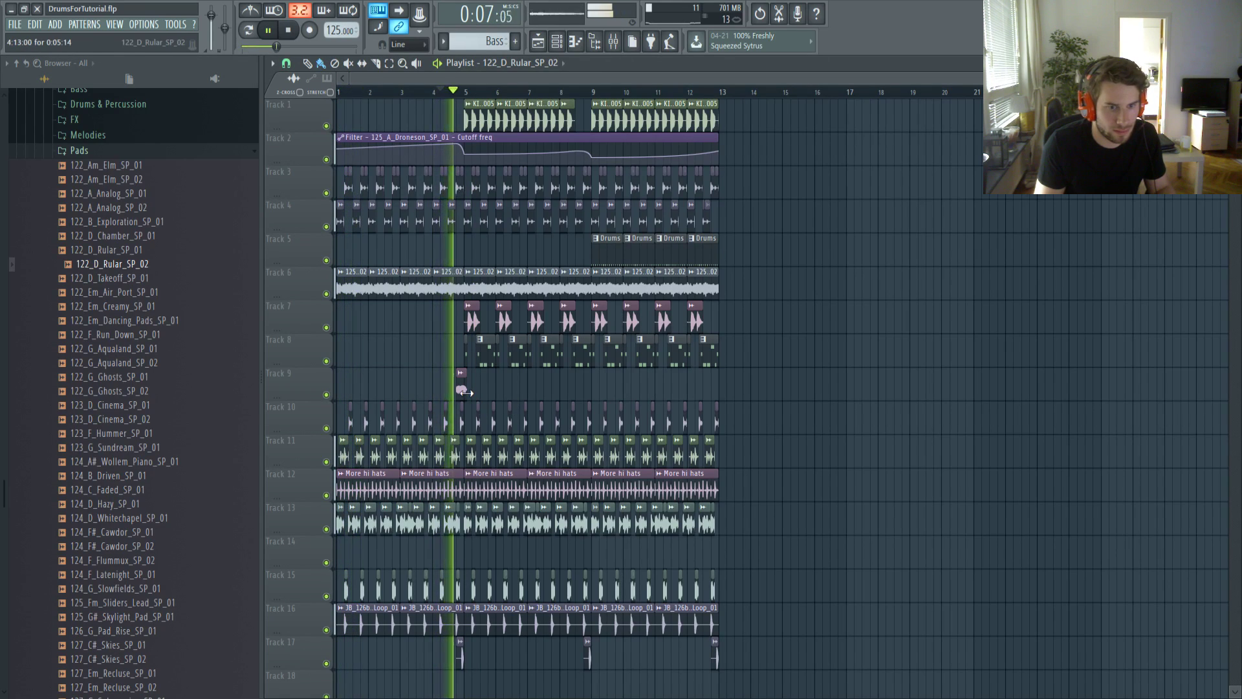
double_click(459, 387)
left_click_drag(543, 127, 538, 132)
key("space")
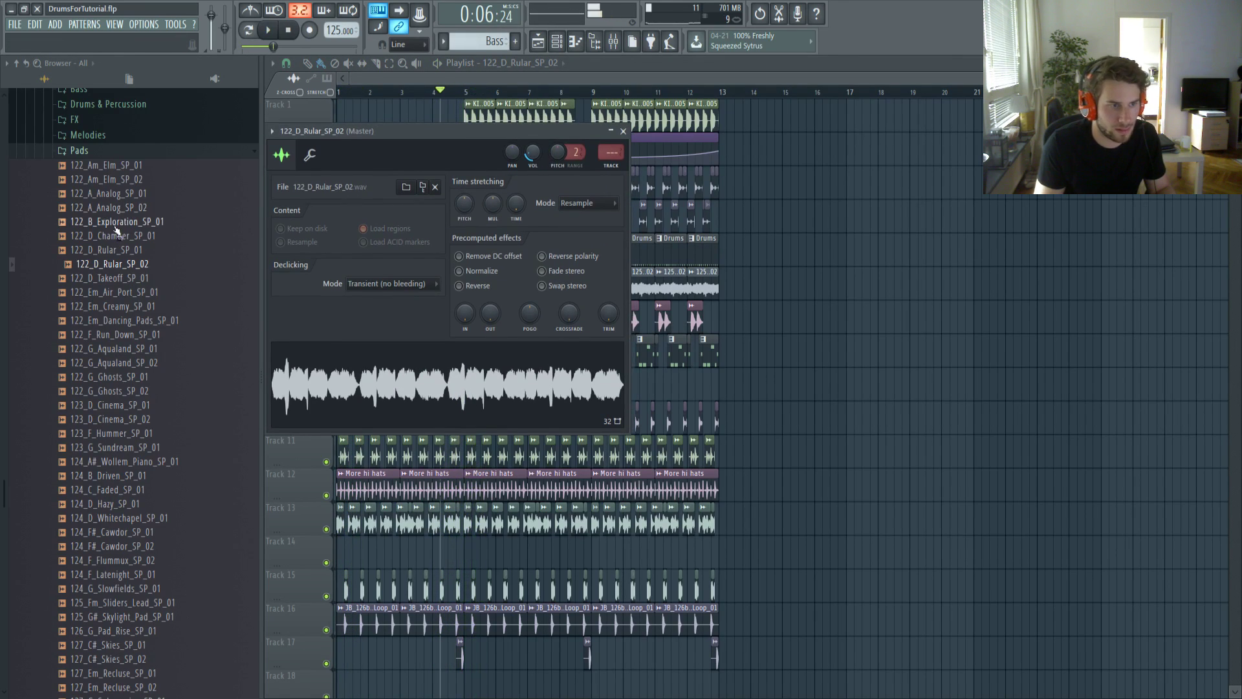
key("Escape")
left_click_drag(458, 391, 336, 390)
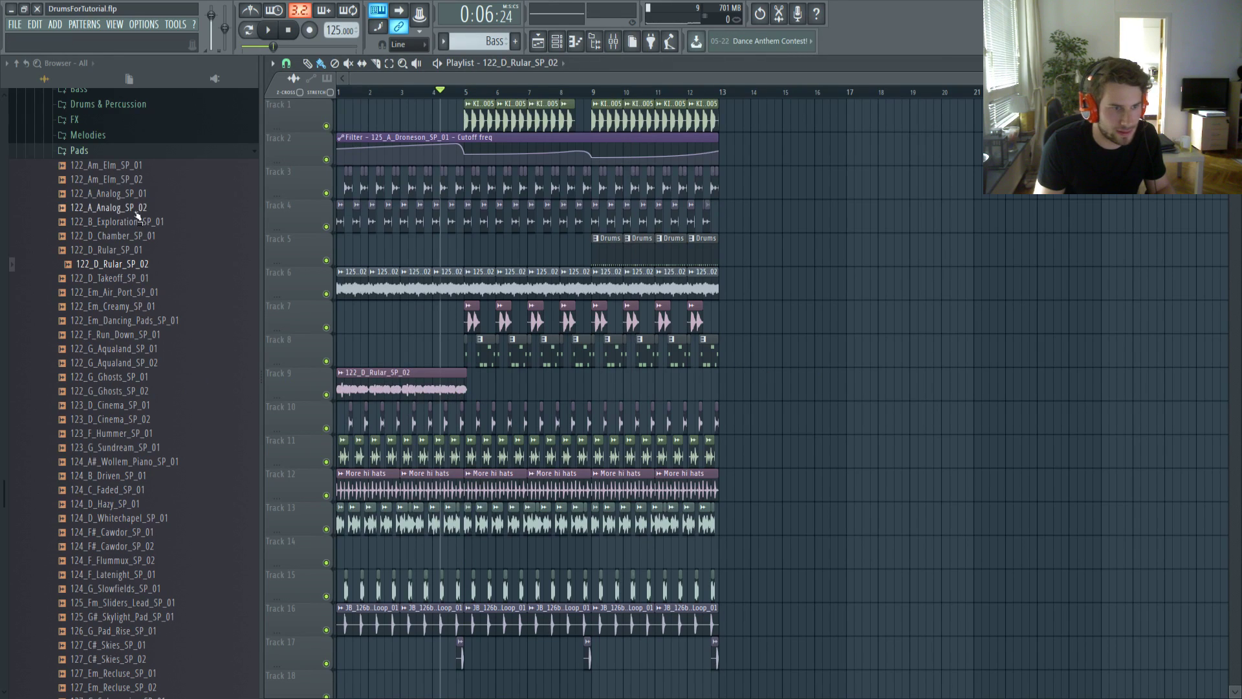
Close the Samplephonics - Fragments of Techno folders and check the Sample Magic - Deep Tech House pack
scroll(130, 240, "up", 3)
left_click(109, 239)
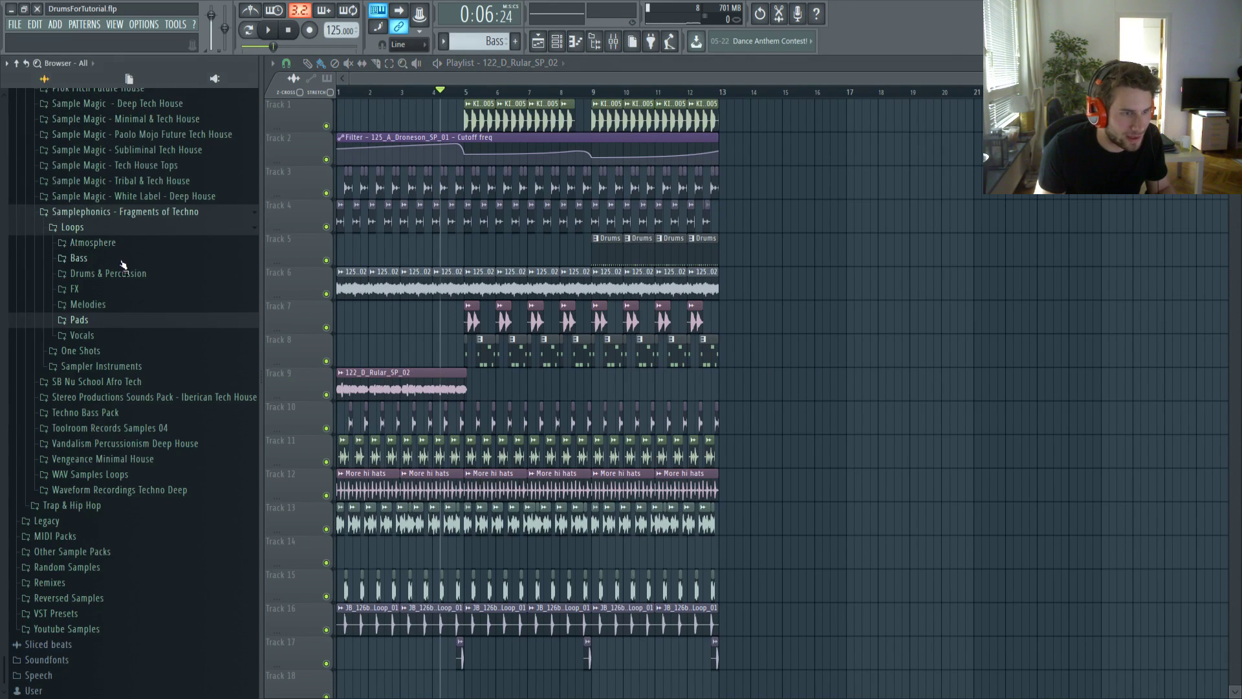
left_click(75, 227)
left_click(129, 319)
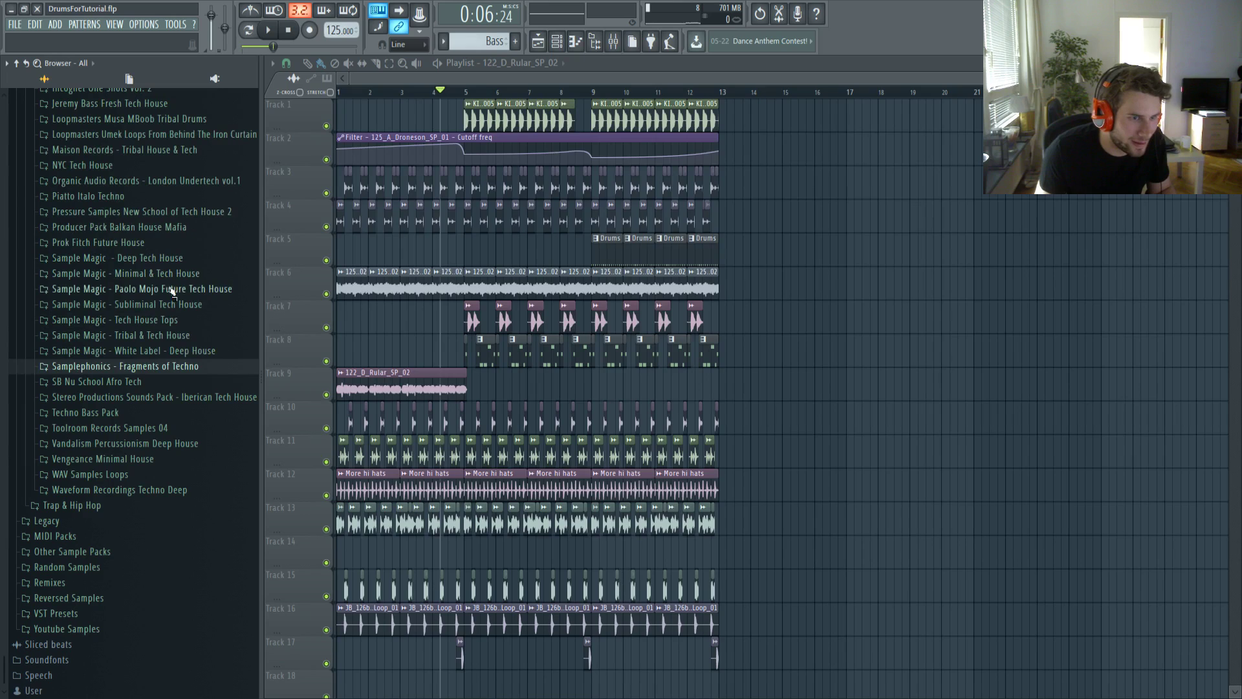
double_click(405, 386)
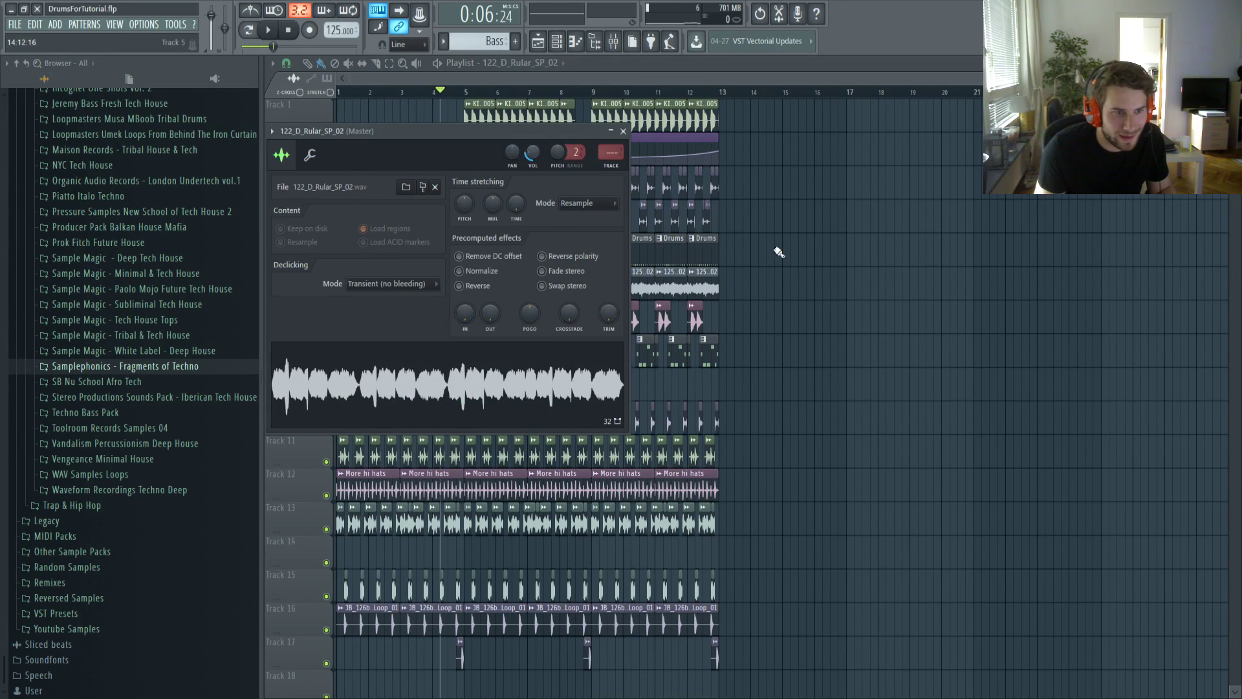
key("Escape")
left_click(167, 260)
left_click(146, 261)
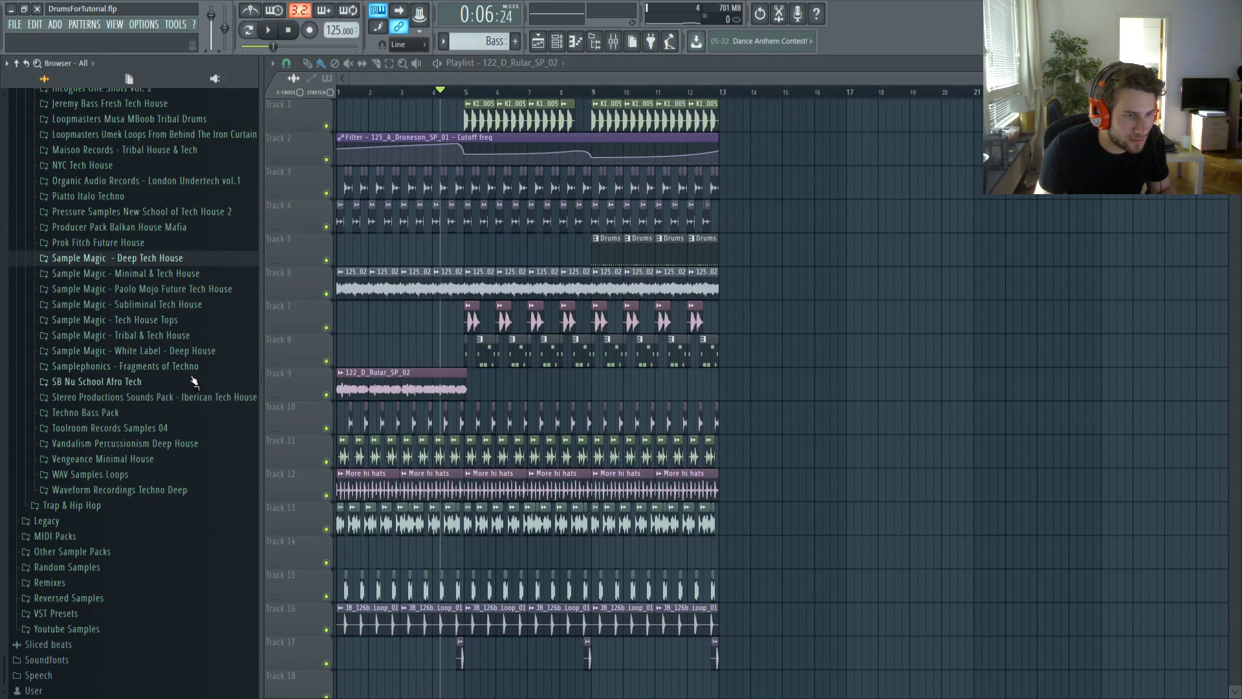
Examine the WAVS loop folders of the NYC Tech House pack and close the pack again
scroll(161, 311, "up", 4)
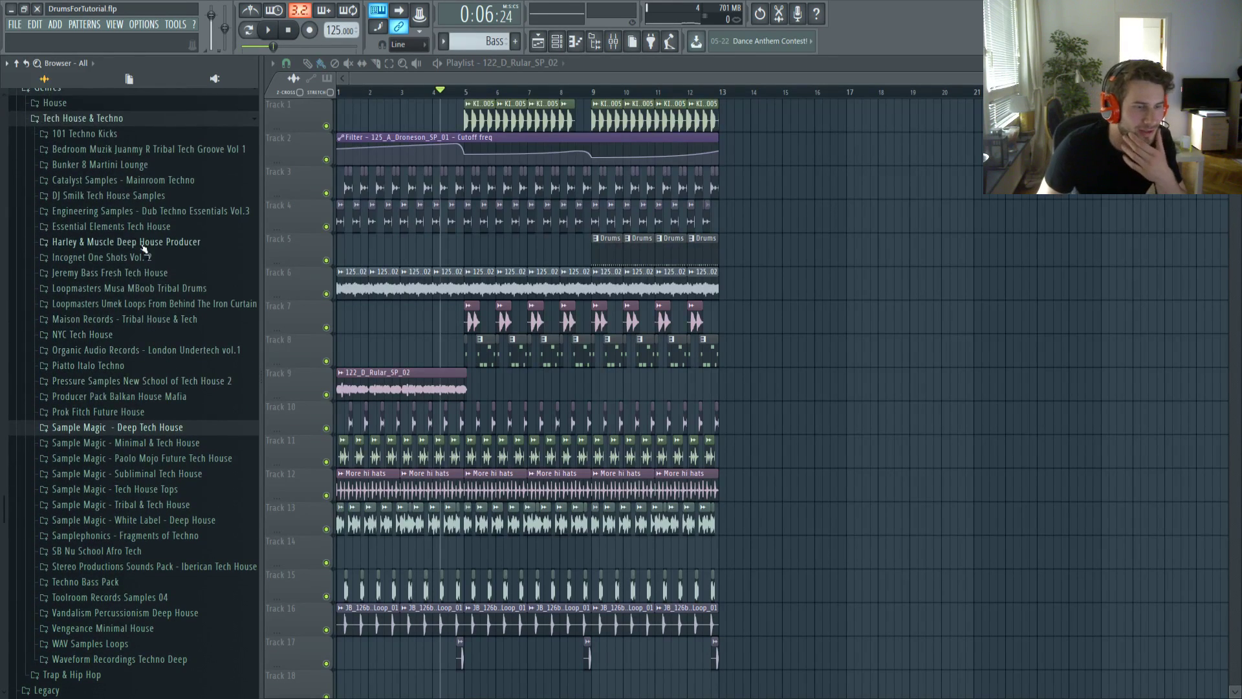
left_click(138, 335)
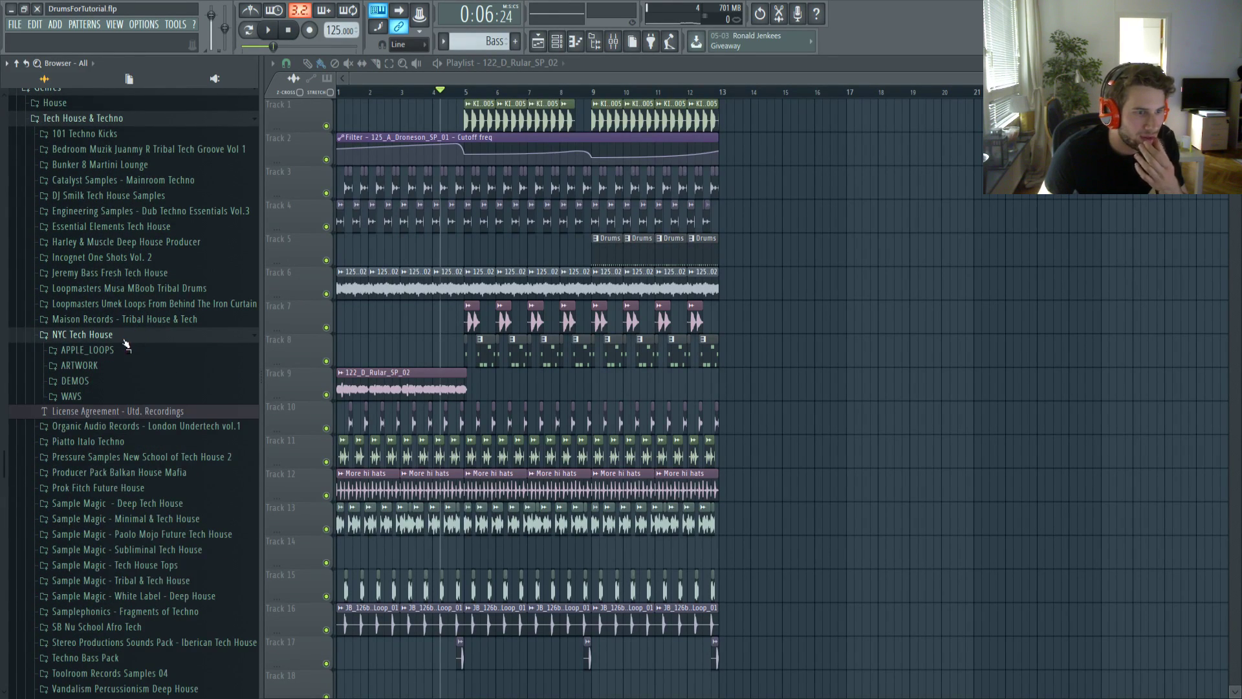
left_click(98, 395)
scroll(108, 380, "down", 2)
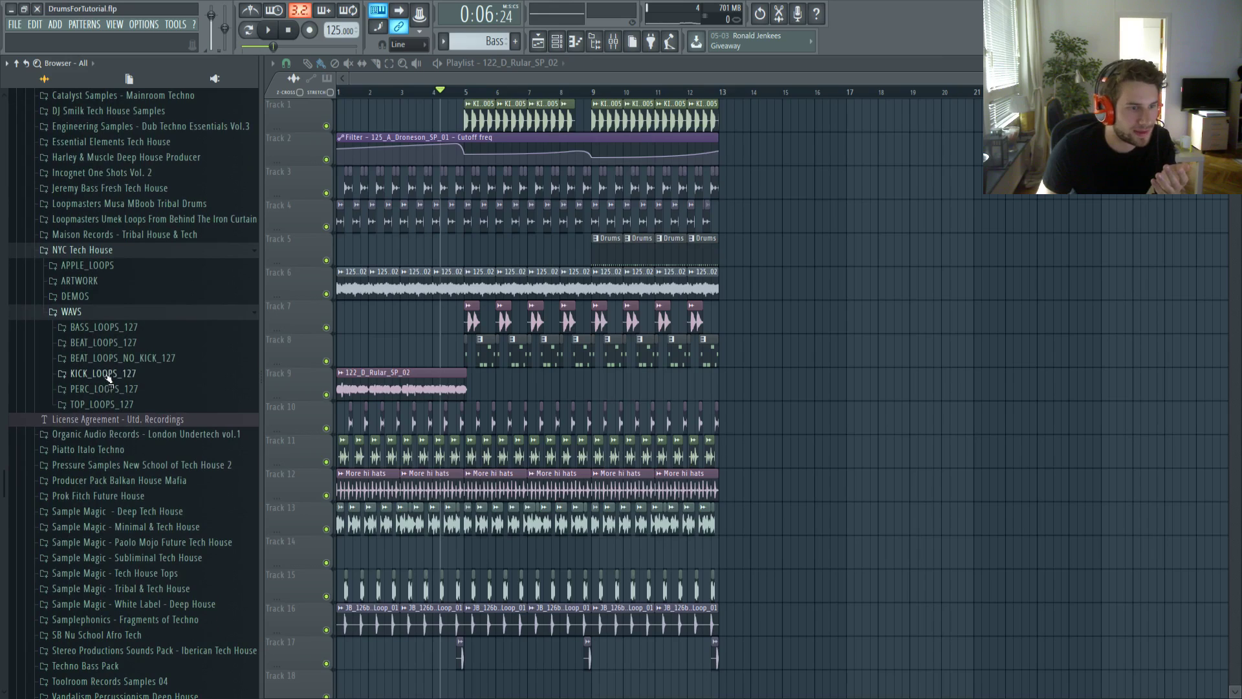
left_click(97, 312)
left_click(101, 251)
scroll(104, 259, "up", 2)
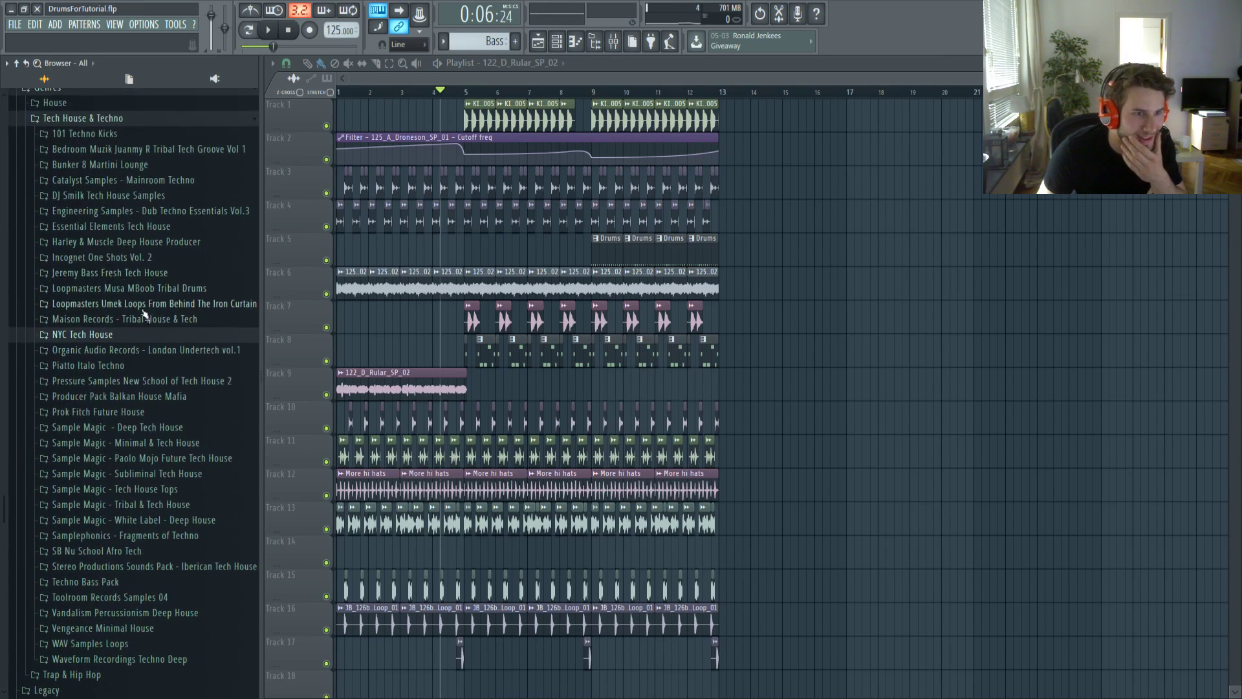
Open the MTT_FX samples under MTT_SOUNDS_&_FX in the Maison Records - Tribal House & Tech pack
left_click(151, 319)
left_click(150, 317)
left_click(150, 304)
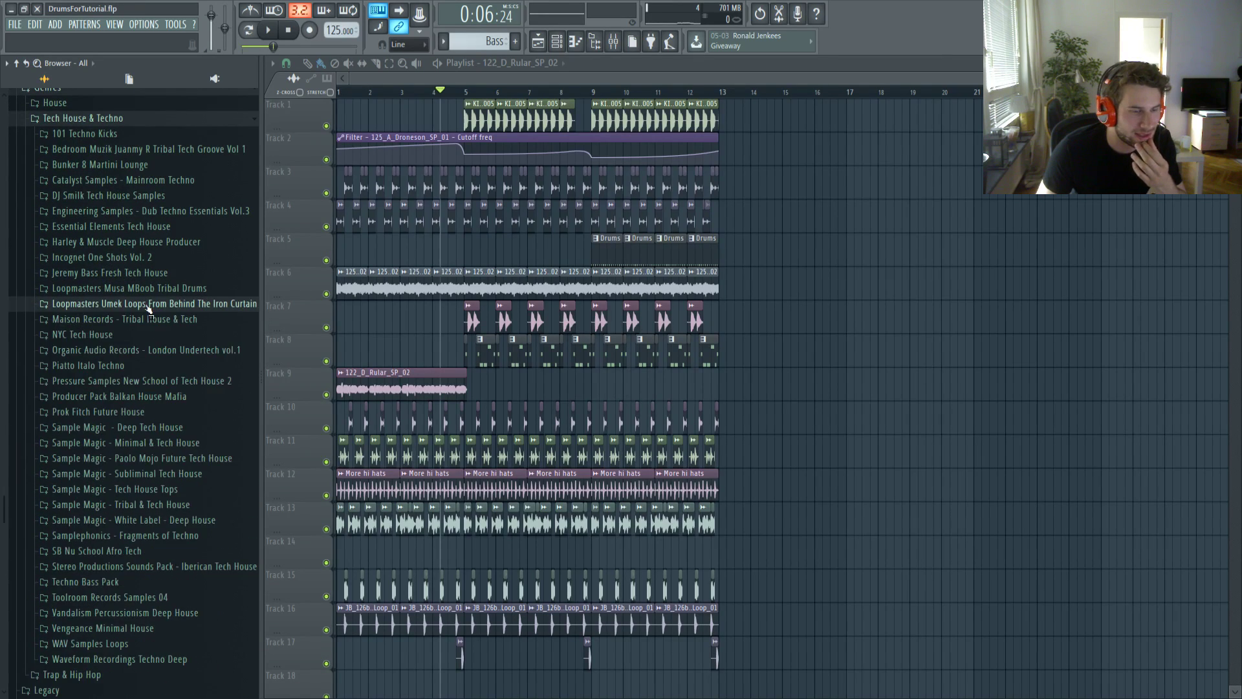
left_click(150, 307)
left_click(116, 321)
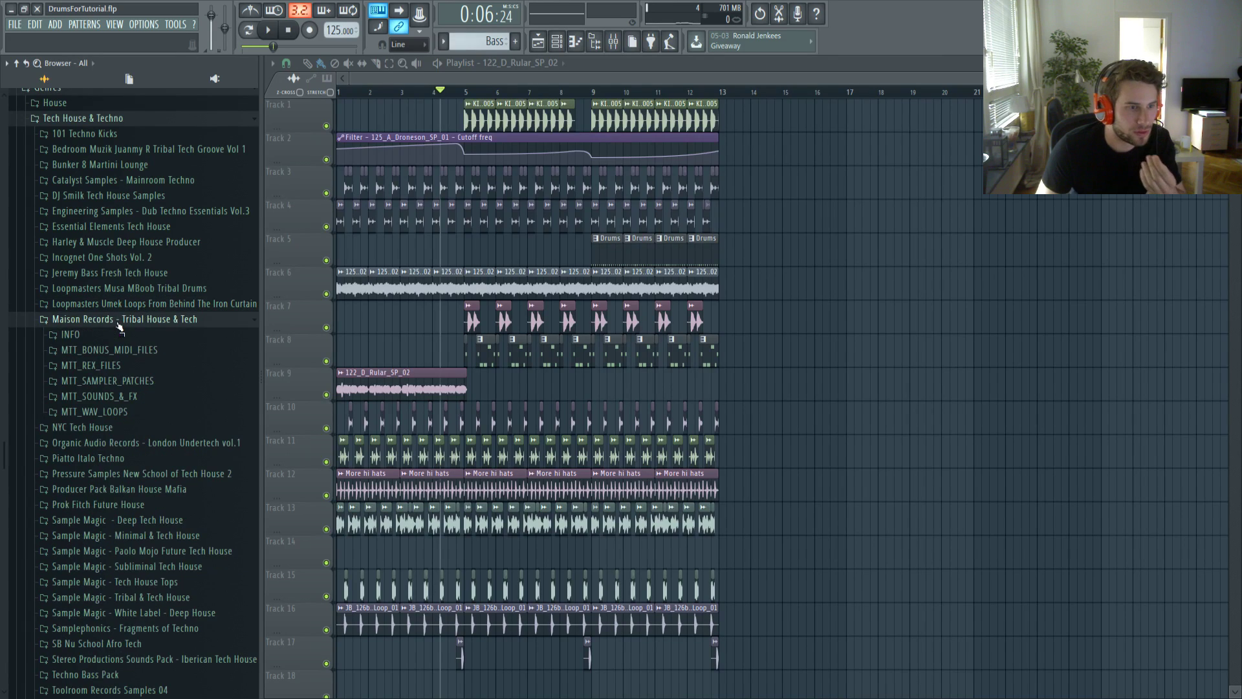
left_click(120, 399)
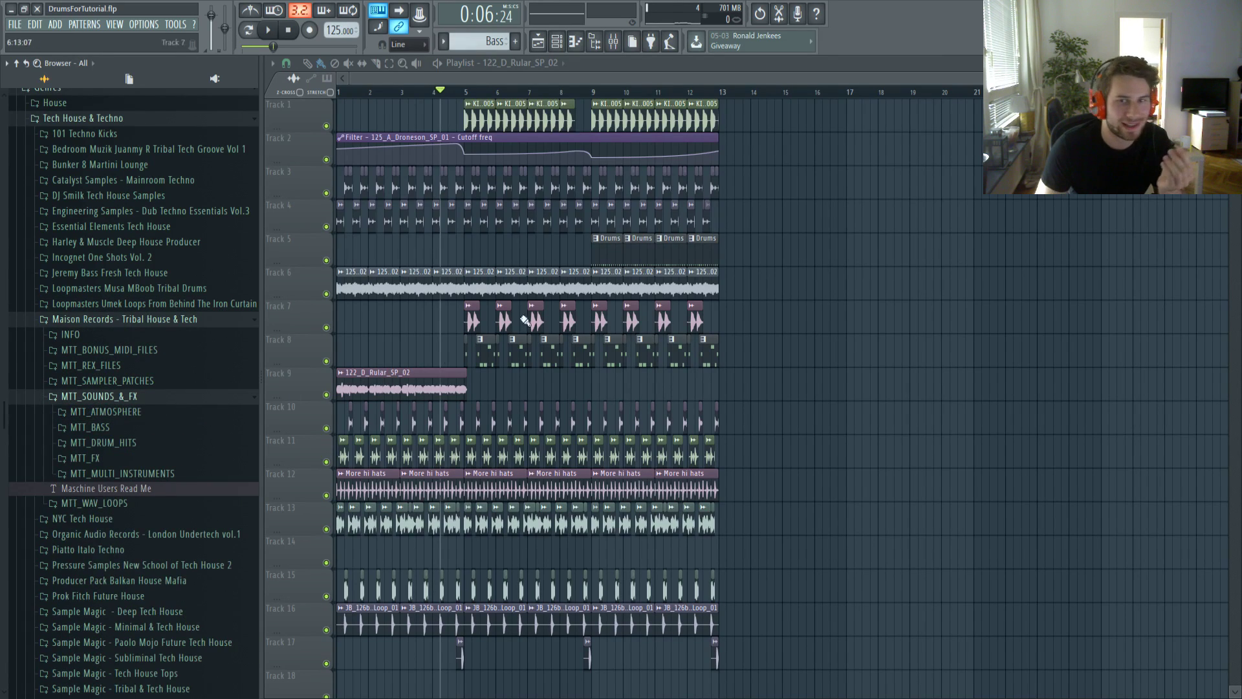
double_click(394, 389)
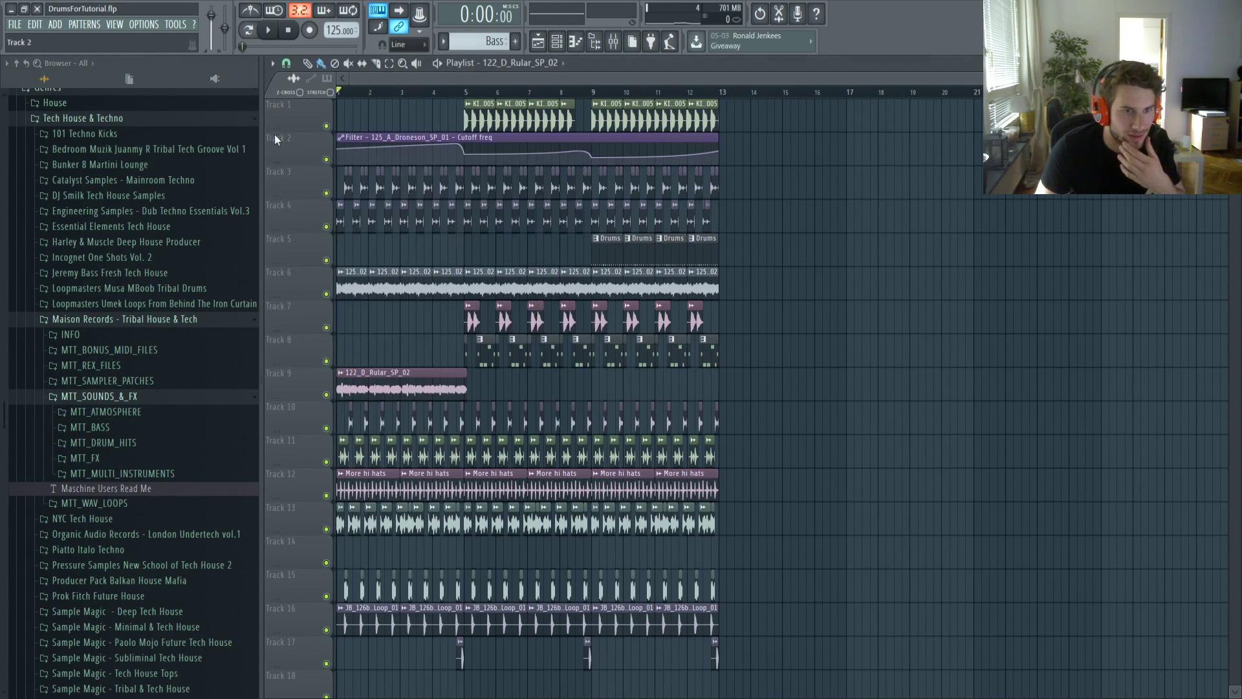
left_click(133, 462)
Replace the Track 9 sample with MTT_124_Fx_05, lower its channel volume during playback, and switch the sample to MTT_124_Fx_06
middle_click(134, 423)
key("space")
double_click(400, 374)
left_click_drag(532, 154, 532, 191)
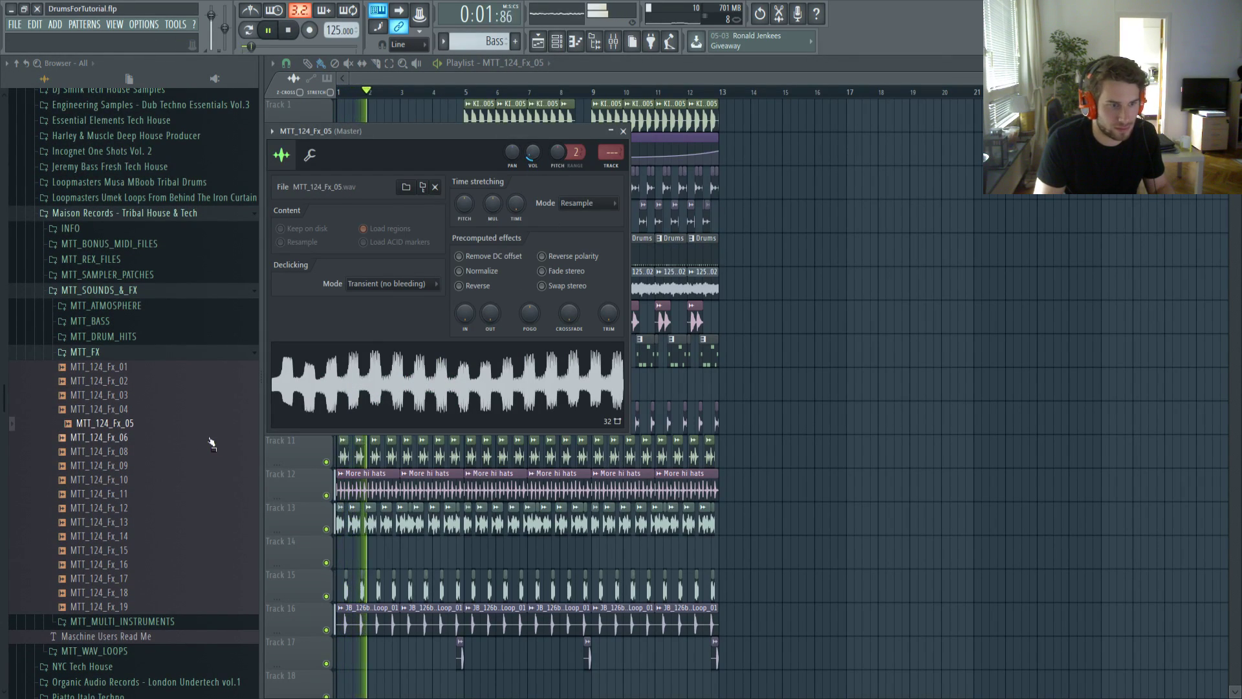
middle_click(186, 437)
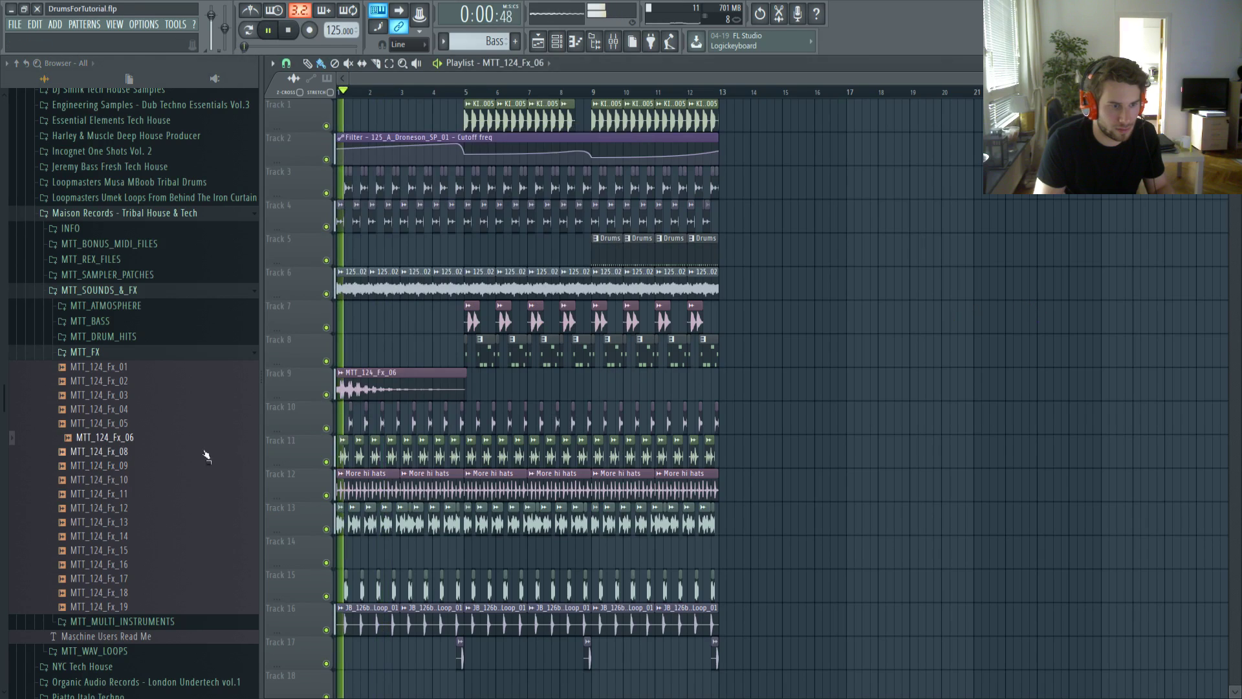
Try MTT_124_Fx_08 as the Track 9 sample during playback, adding a second clip at bar 5 and removing it again
middle_click(194, 452)
key("space")
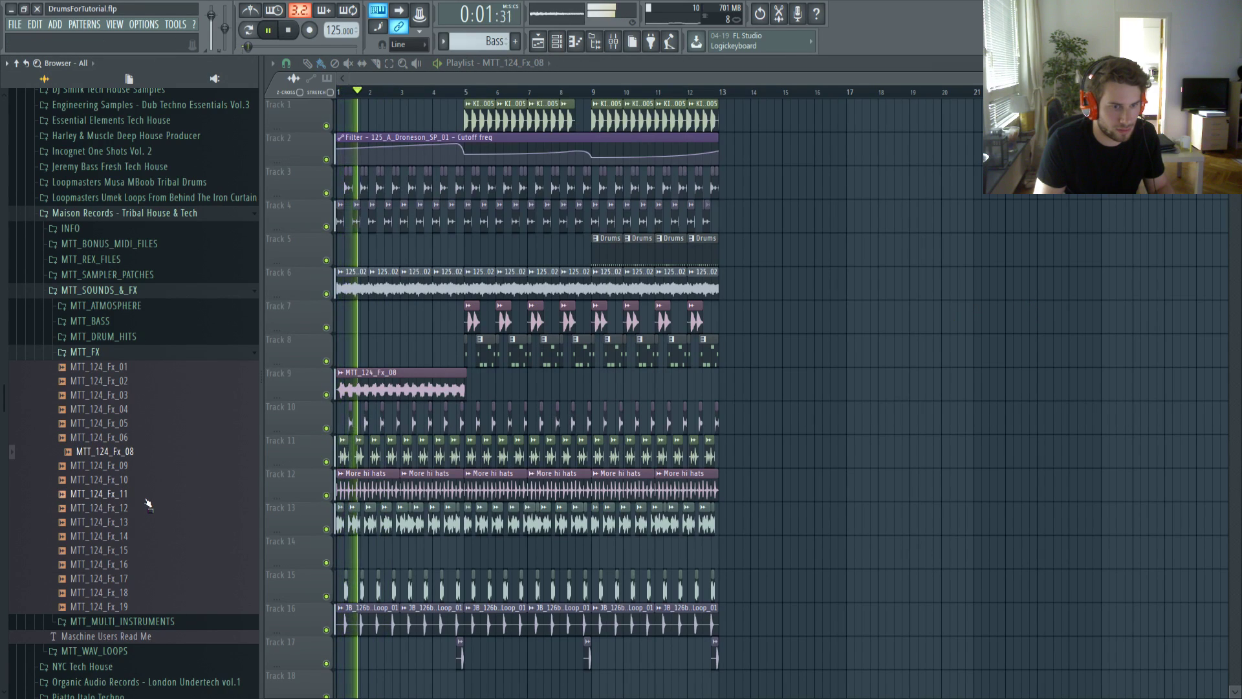
key("space")
key("space")
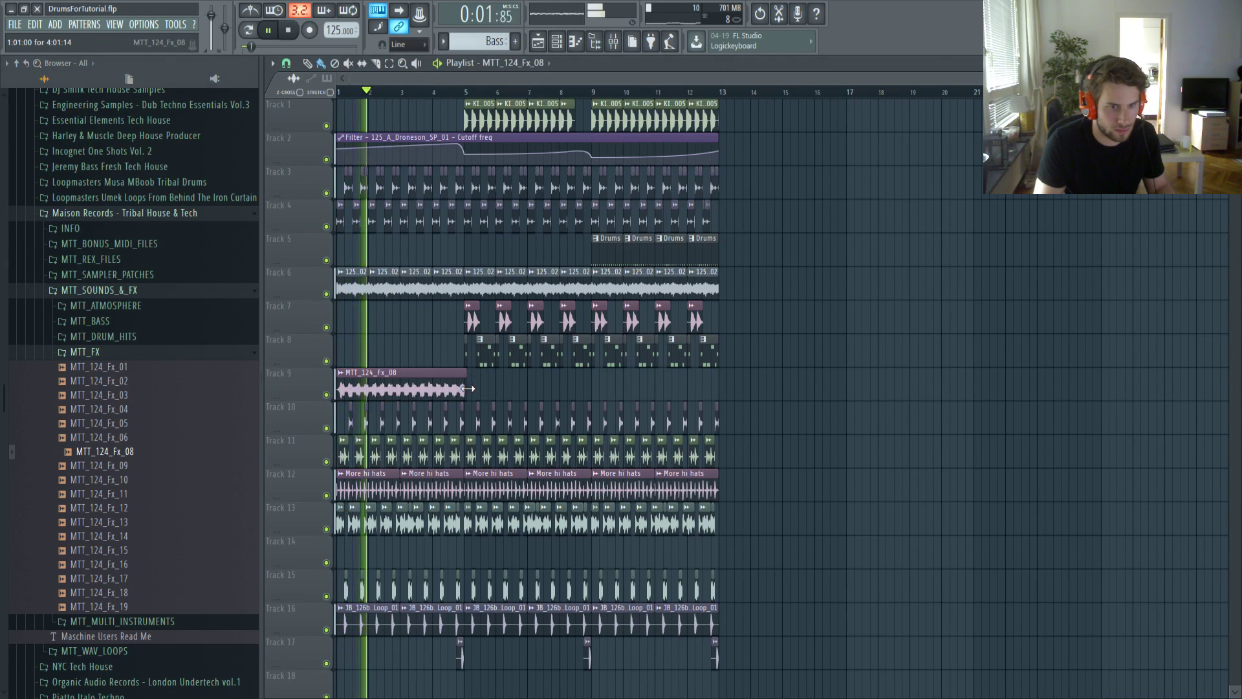
double_click(457, 372)
key("Escape")
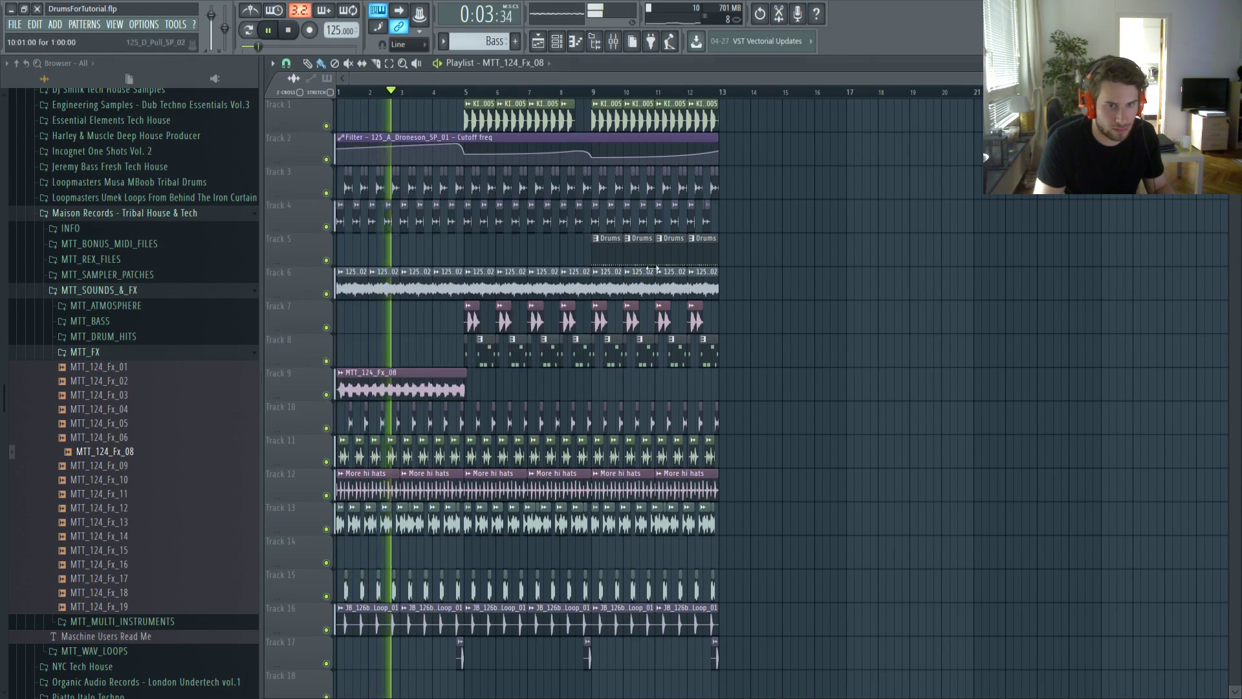
double_click(435, 381)
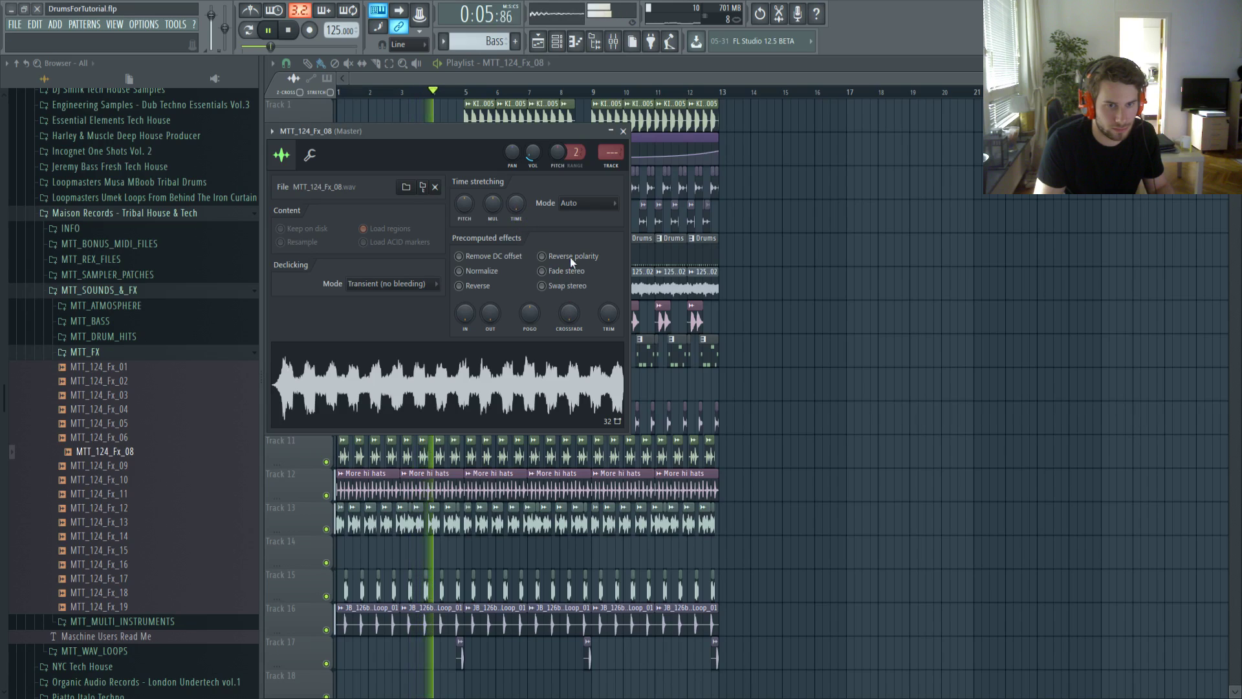
key("Escape")
left_click(474, 390)
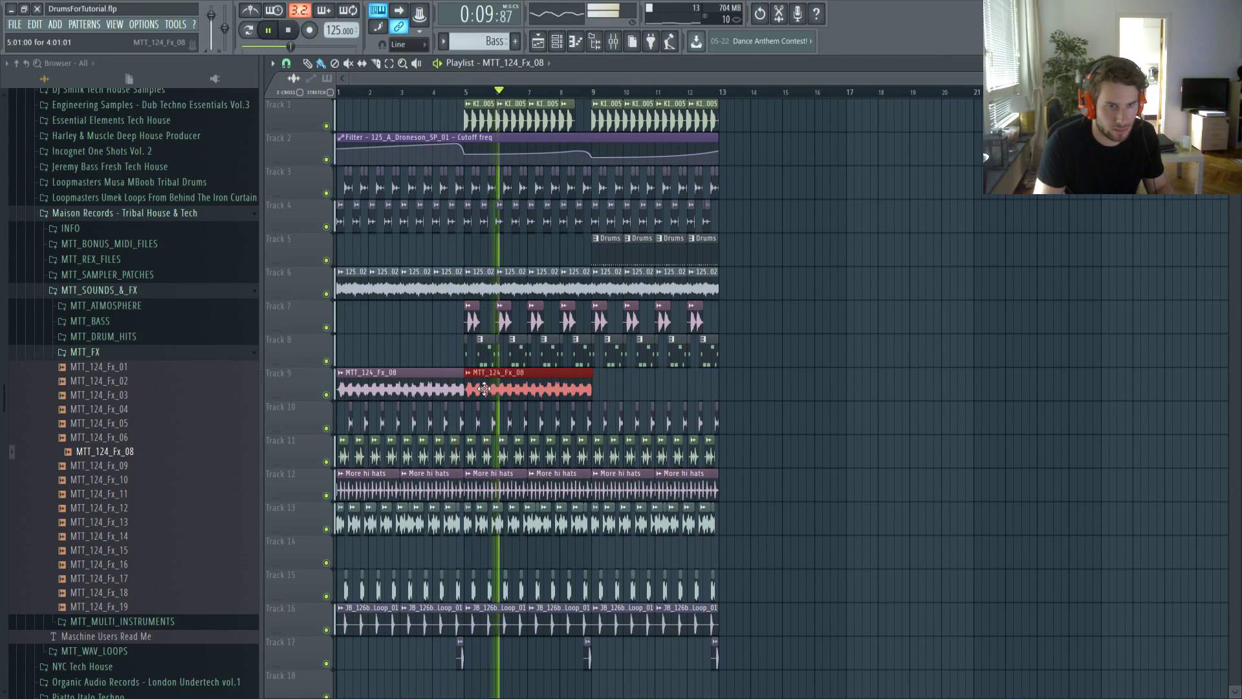
right_click(479, 388)
key("space")
Replace the Track 9 sample with MTT_124_Fx_09 and audition it from the start of the arrangement
double_click(422, 381)
middle_click(138, 470)
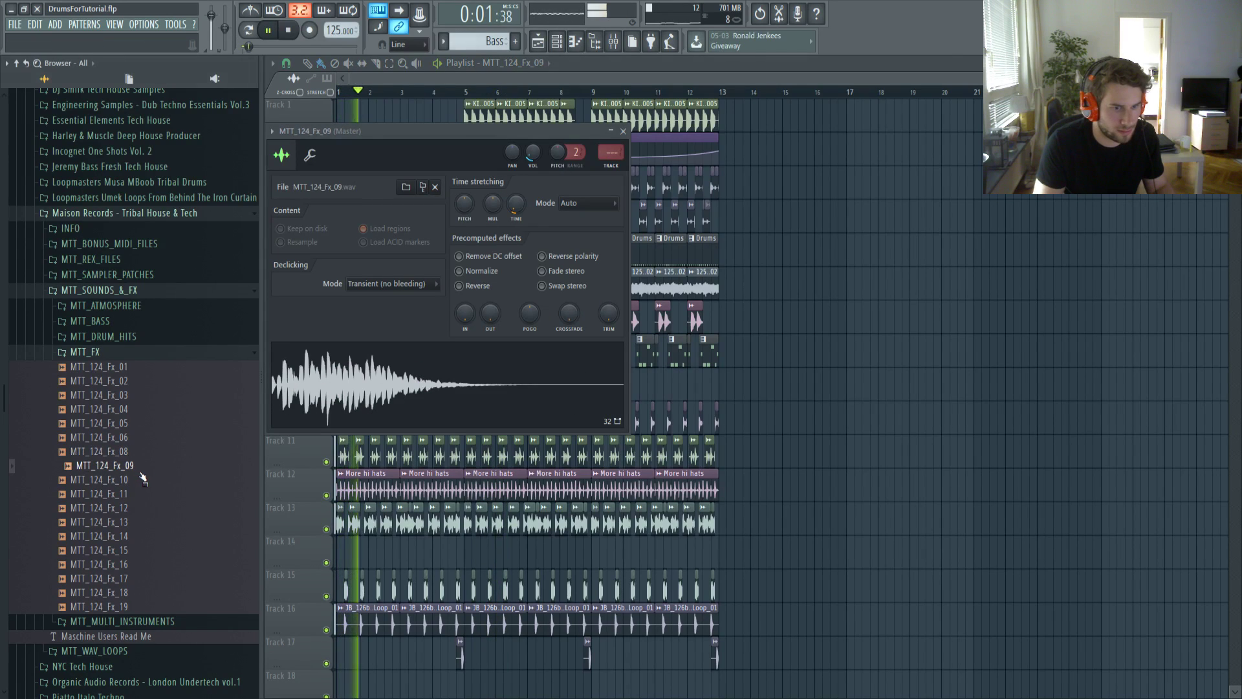
key("Escape")
double_click(406, 378)
key("space")
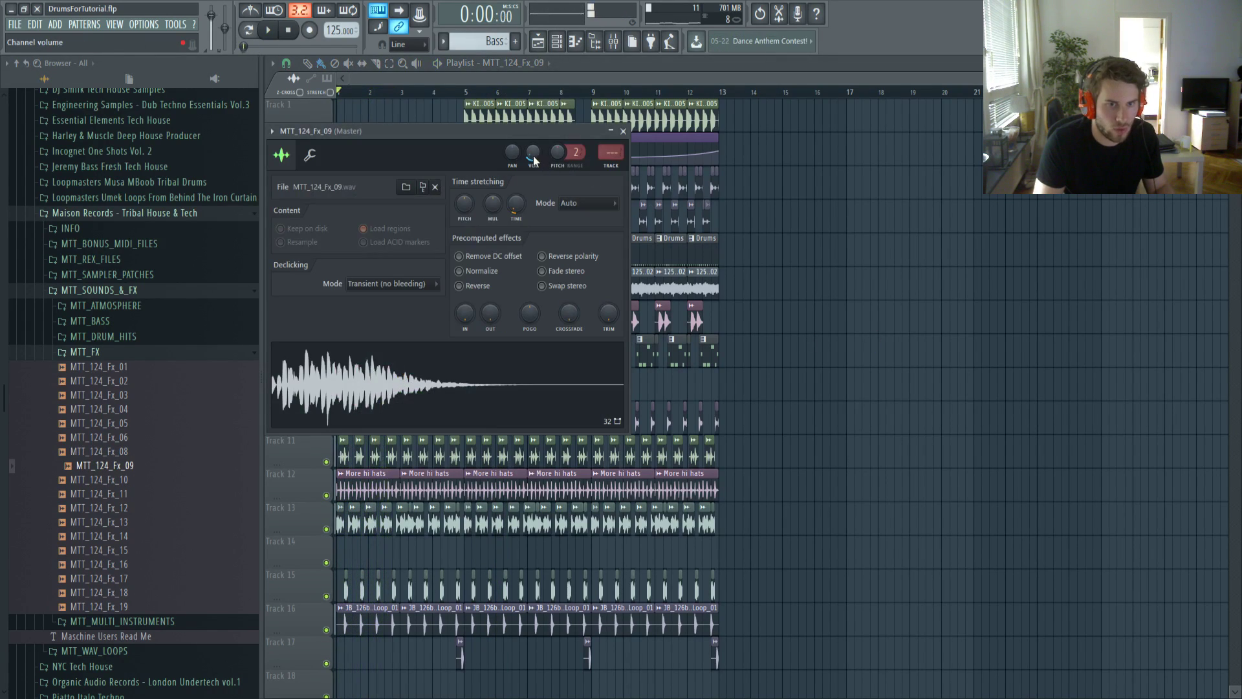
key("space")
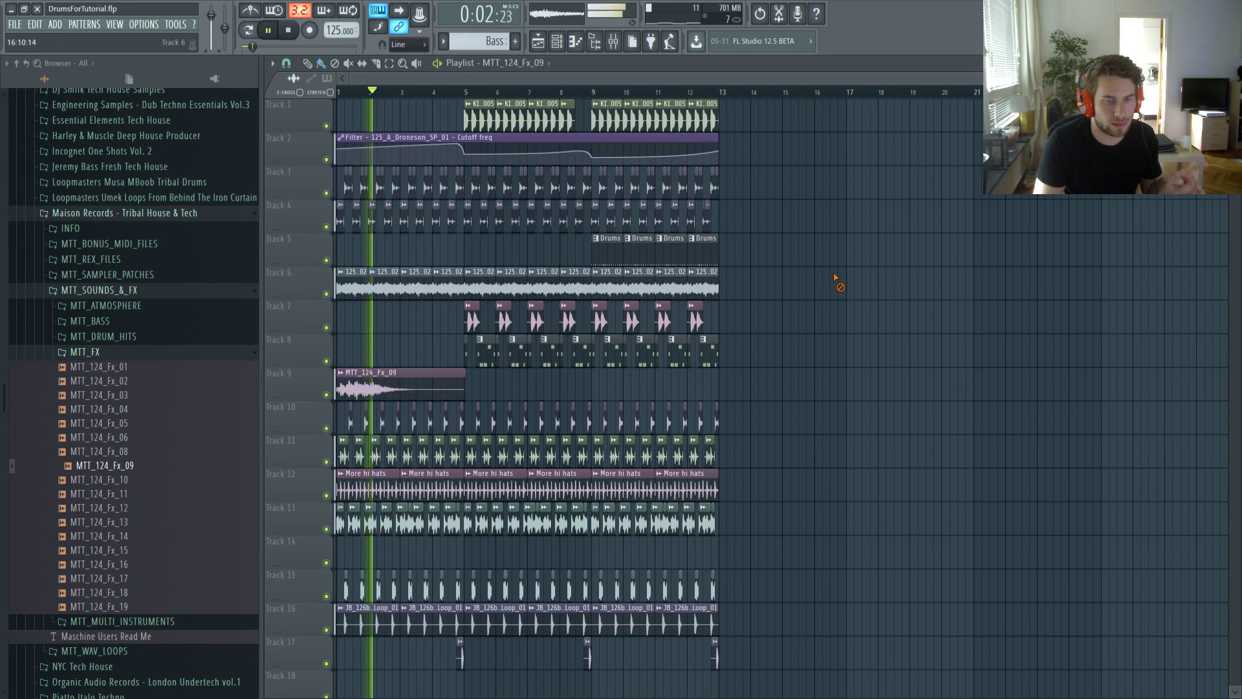
double_click(435, 386)
key("Escape")
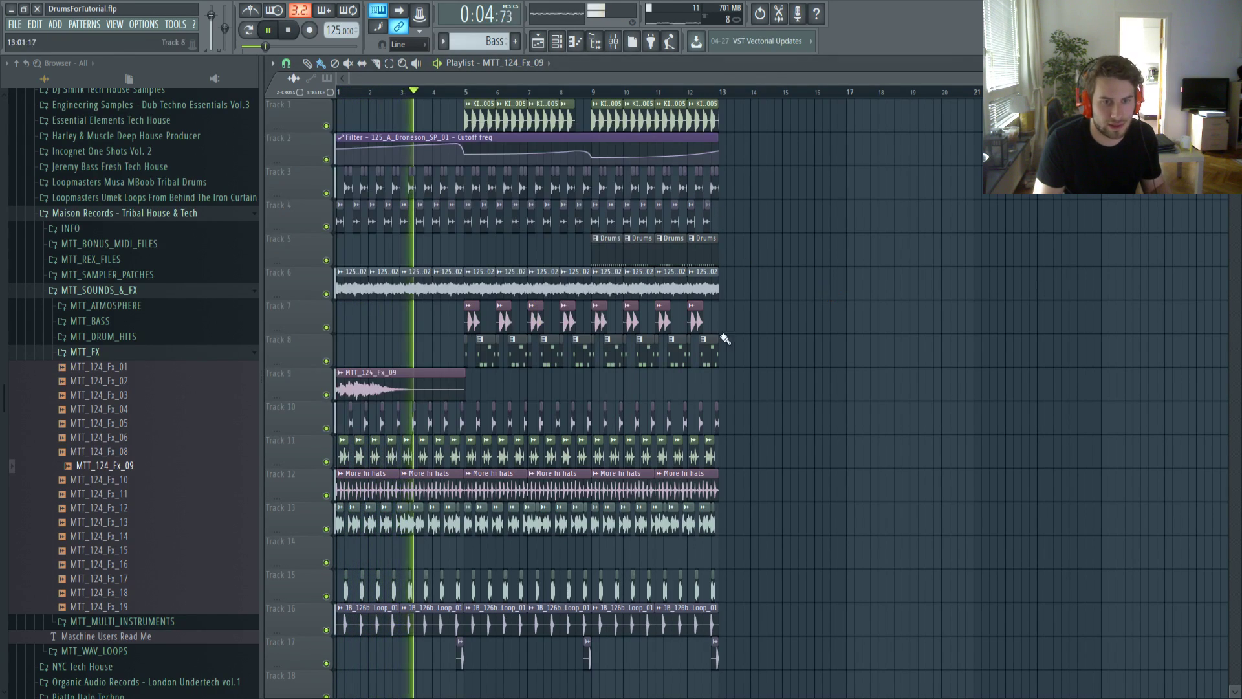
Place further MTT_124_Fx_09 clips at bars 5 and 9 on Track 9 and lower the sample's channel volume
scroll(552, 400, "up", 10)
left_click_drag(452, 392, 533, 394)
left_click(543, 396)
scroll(526, 390, "down", 10)
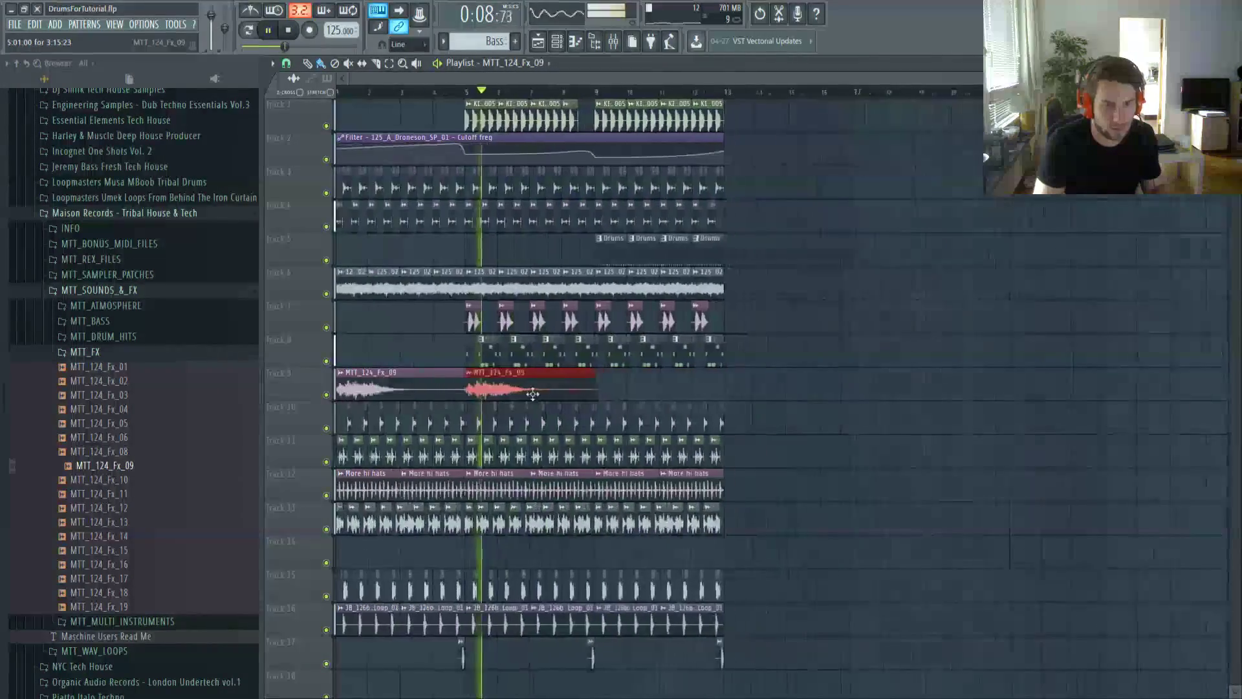
double_click(534, 394)
left_click_drag(532, 153, 532, 178)
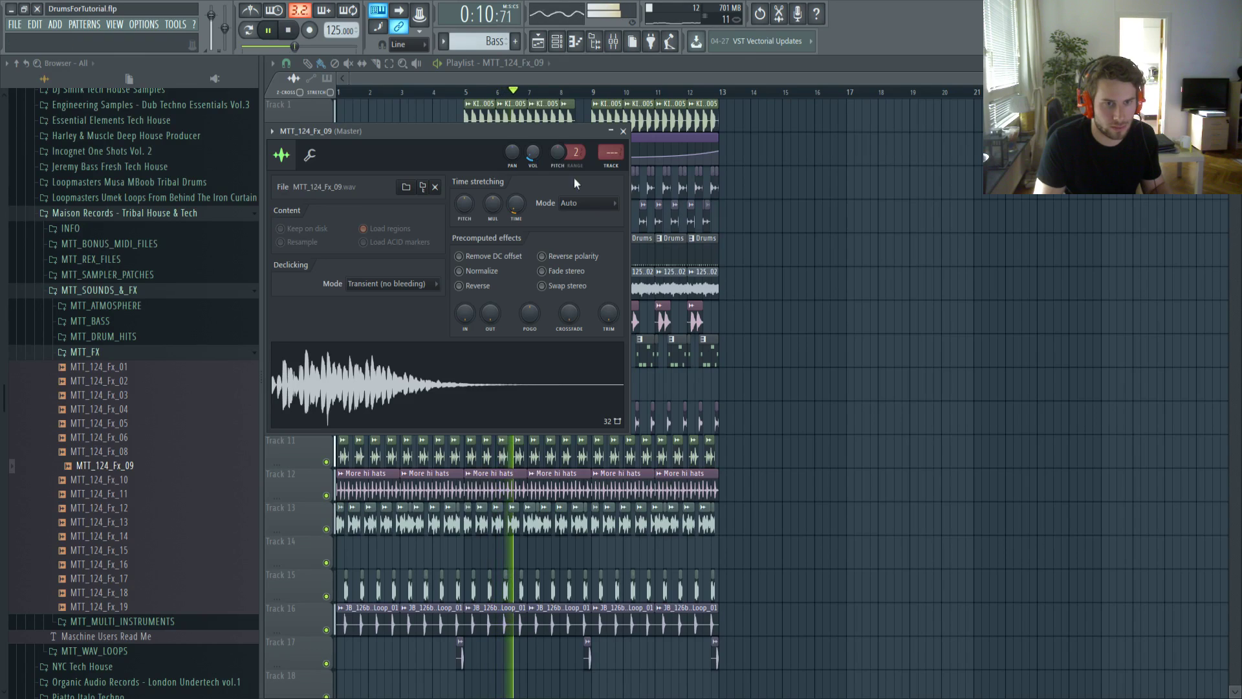
key("Escape")
double_click(612, 393)
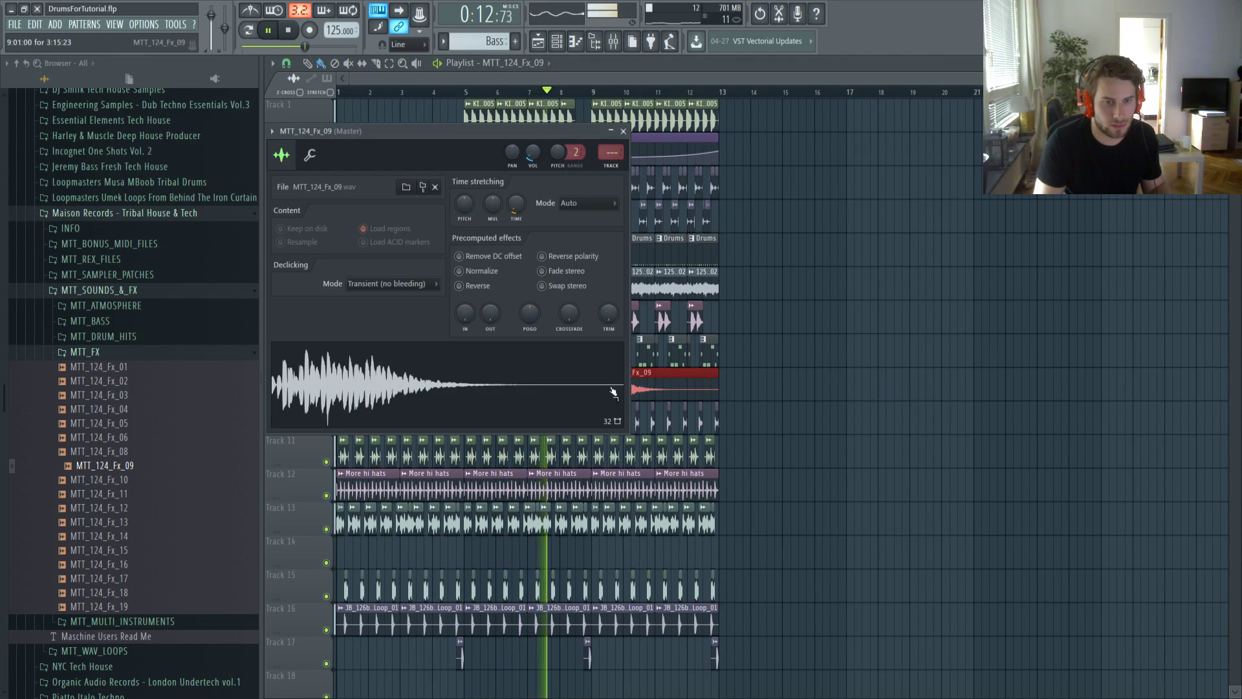
key("Escape")
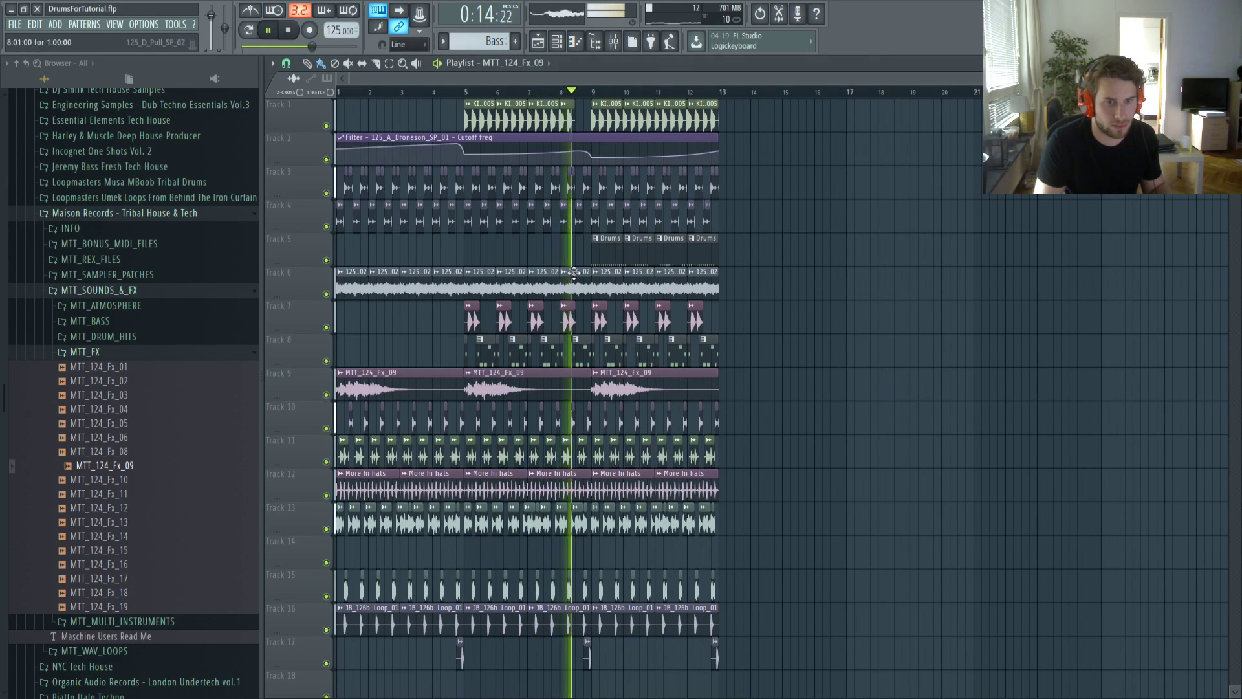
Play from just before bar 5 and try a different time-stretching pitch on the MTT_124_Fx_09 sample
key("space")
left_click(577, 154)
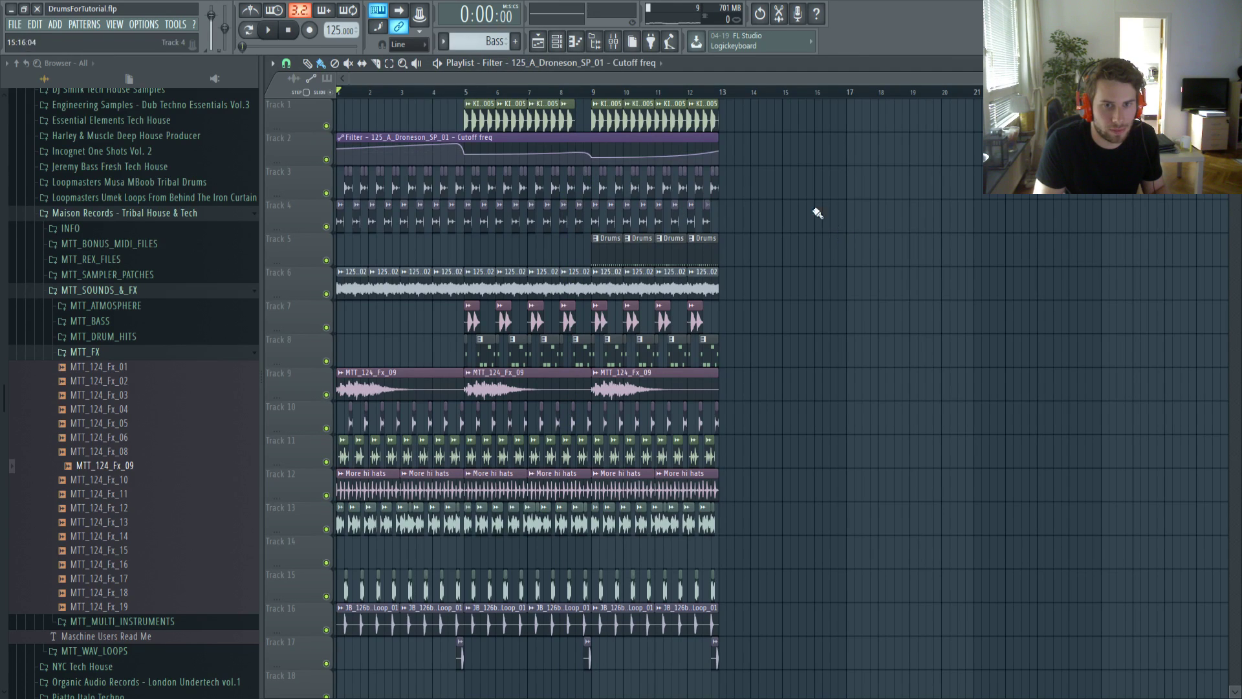
left_click(456, 92)
key("space")
double_click(546, 390)
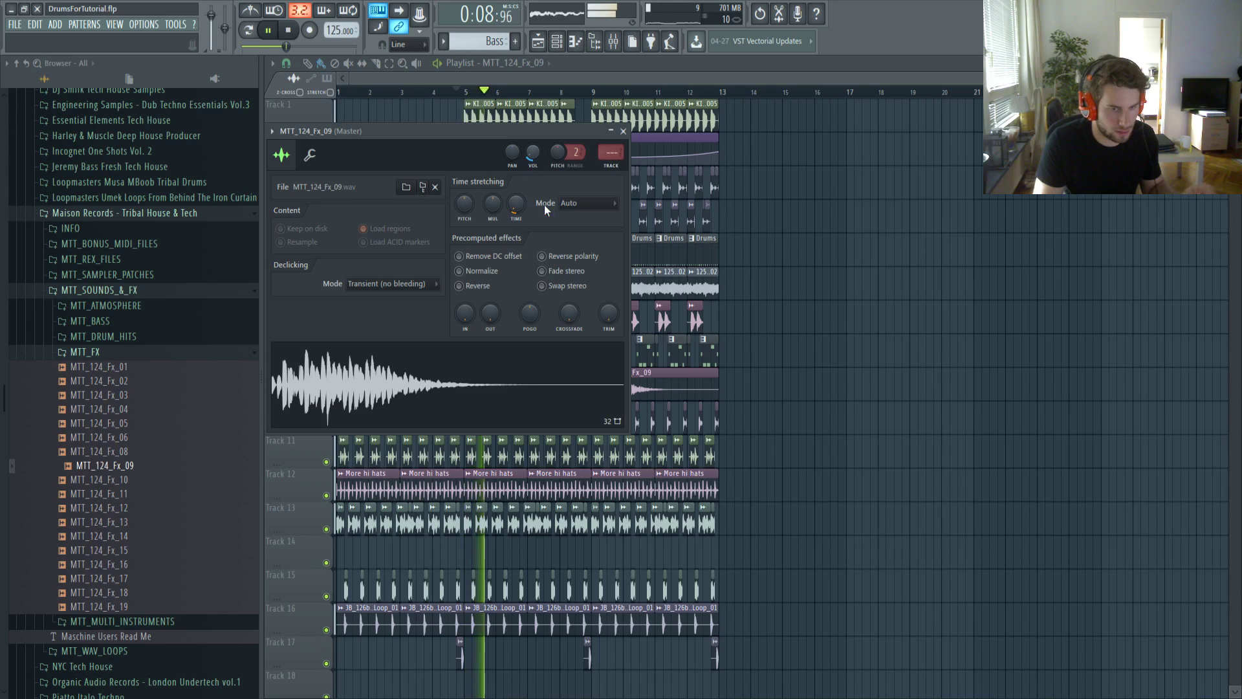
key("space")
key("space")
left_click_drag(466, 206, 467, 210)
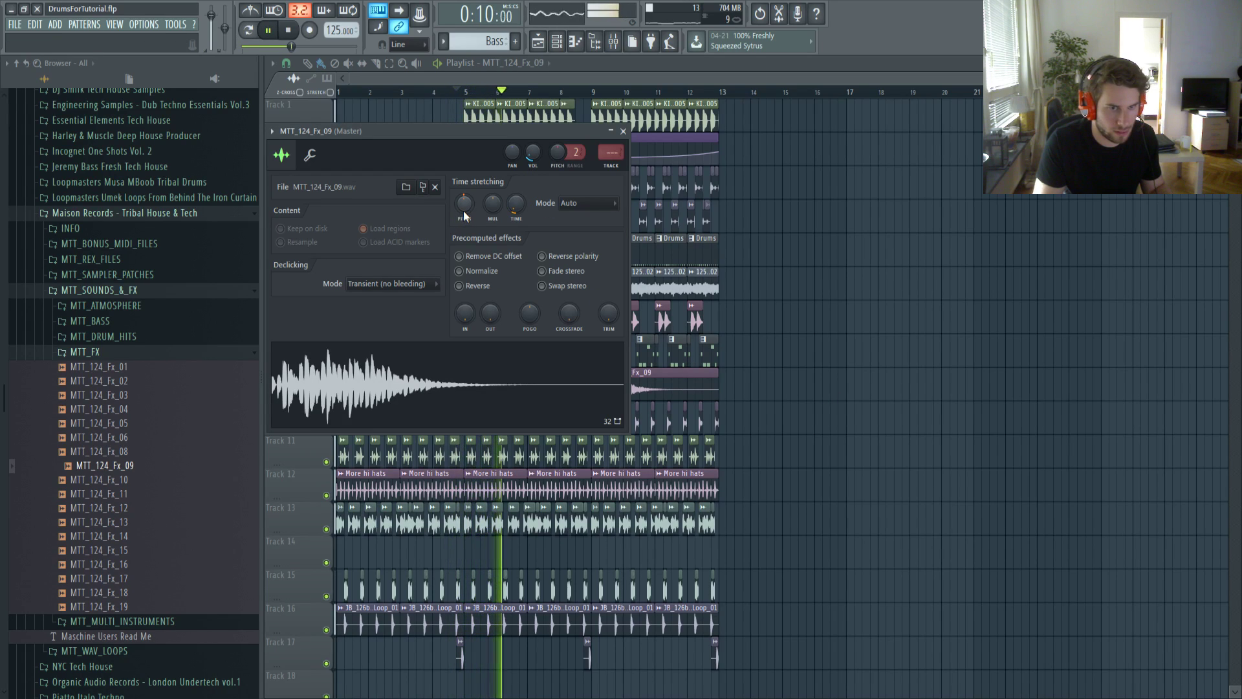
key("space")
Route the MTT_124_Fx_09 channel to mixer track 18 and link the HM_Kick1 mixer track to it for sidechaining
key("F9")
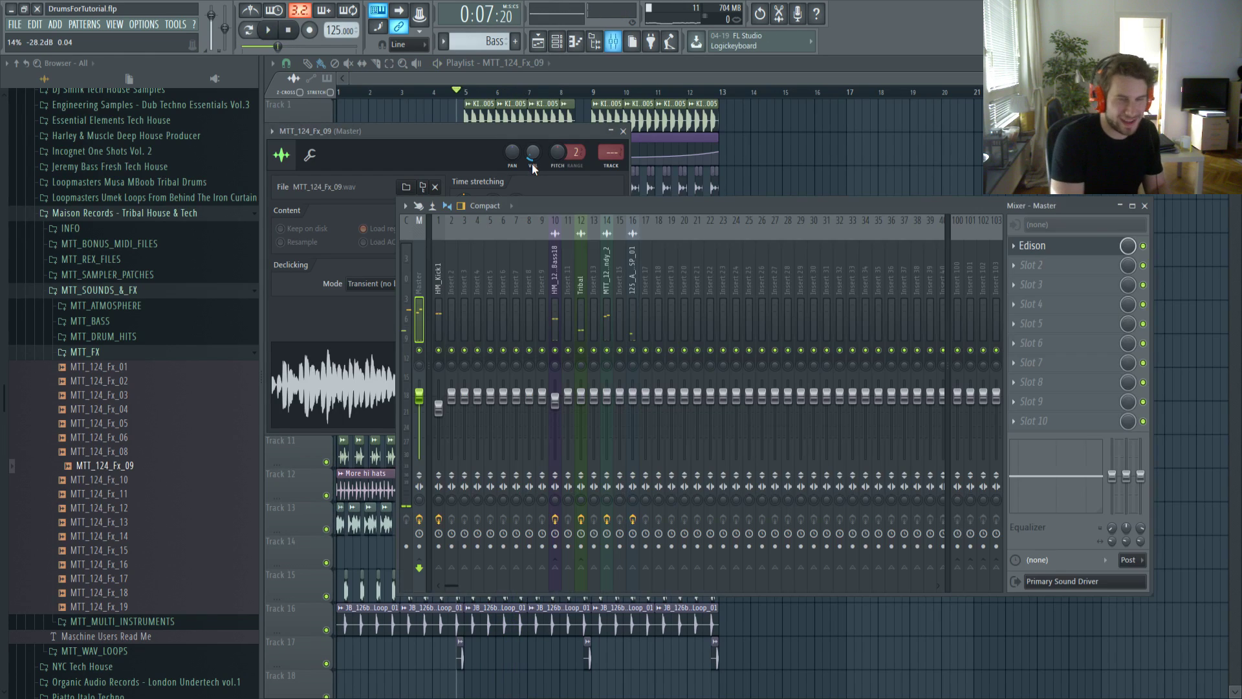
left_click_drag(633, 206, 578, 205)
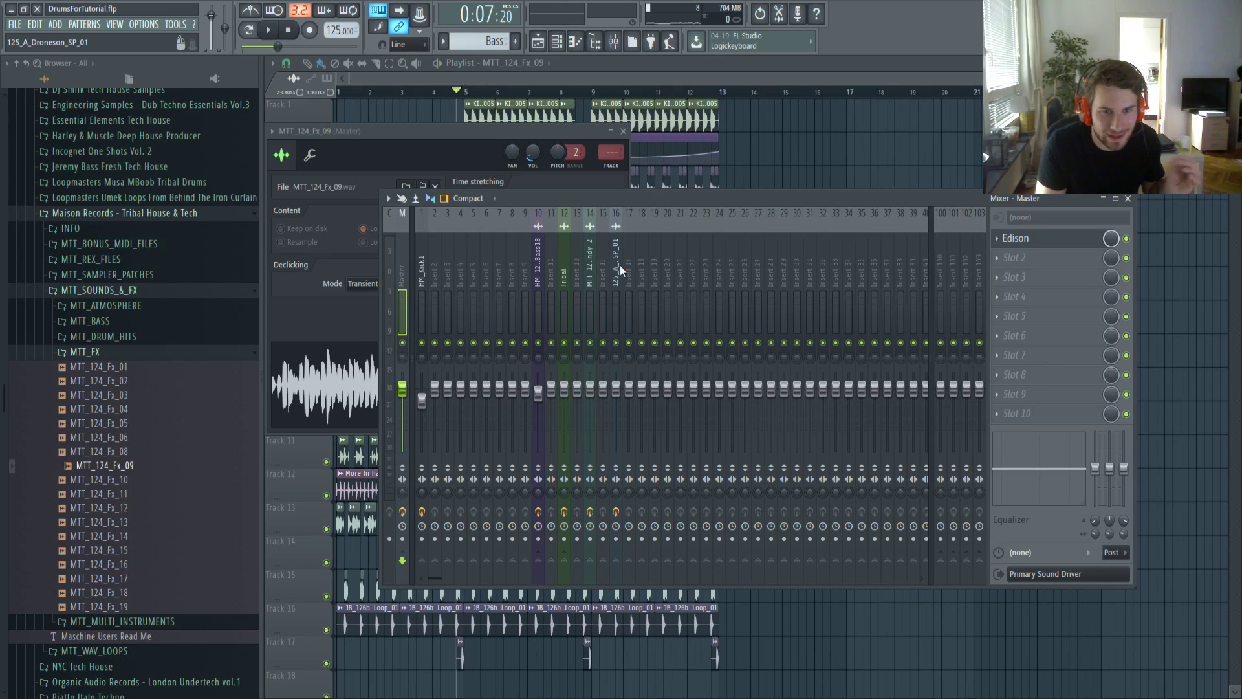
left_click(643, 279)
key("ctrl+l")
left_click(421, 304)
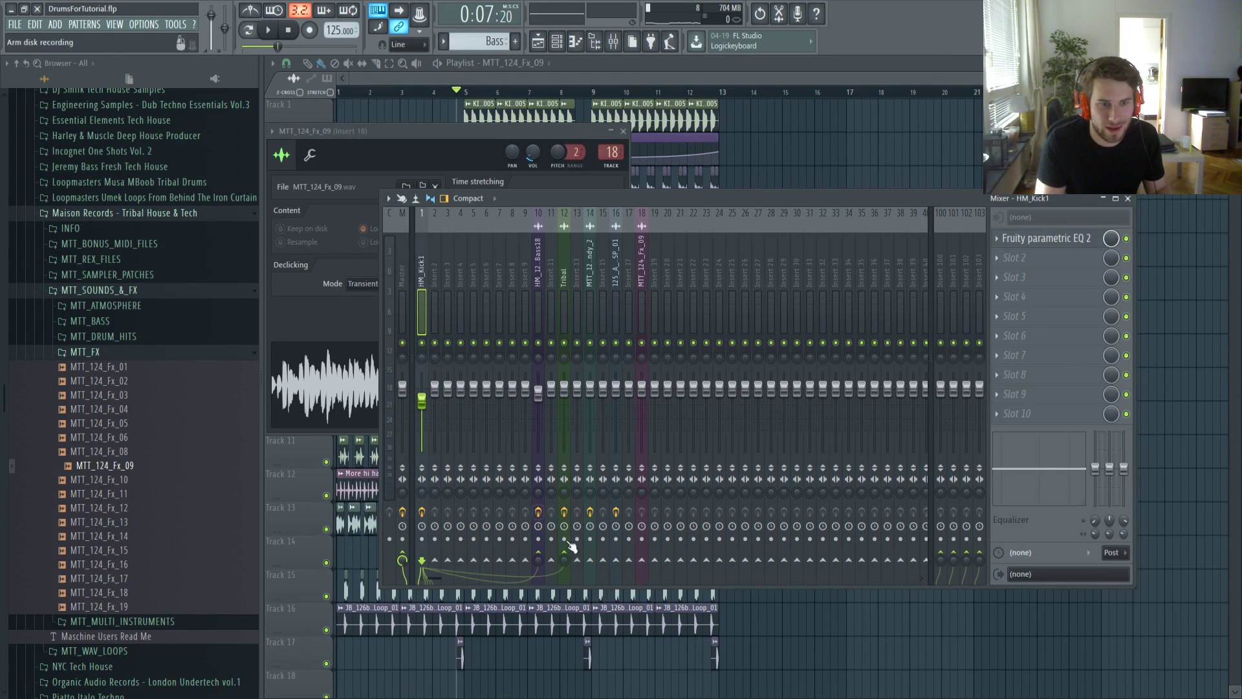
left_click(641, 560)
Load Fruity Limiter into the first effect slot of the MTT_124_Fx_09 mixer track
left_click(642, 279)
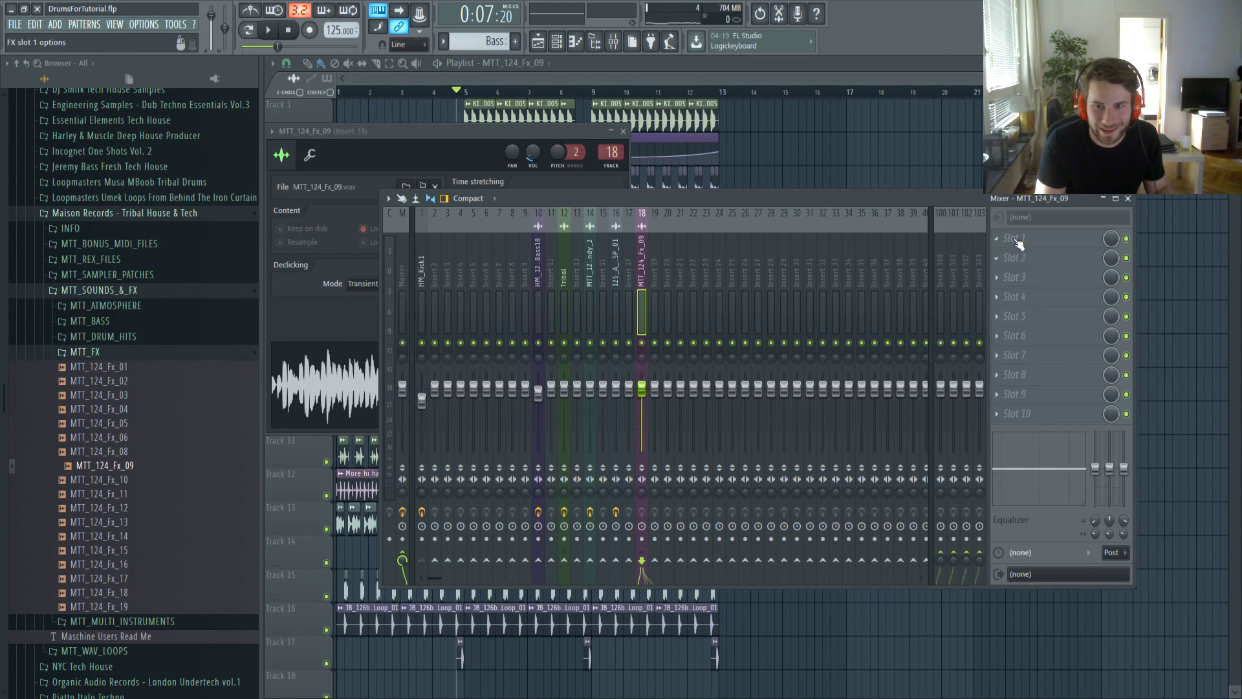
left_click(1020, 240)
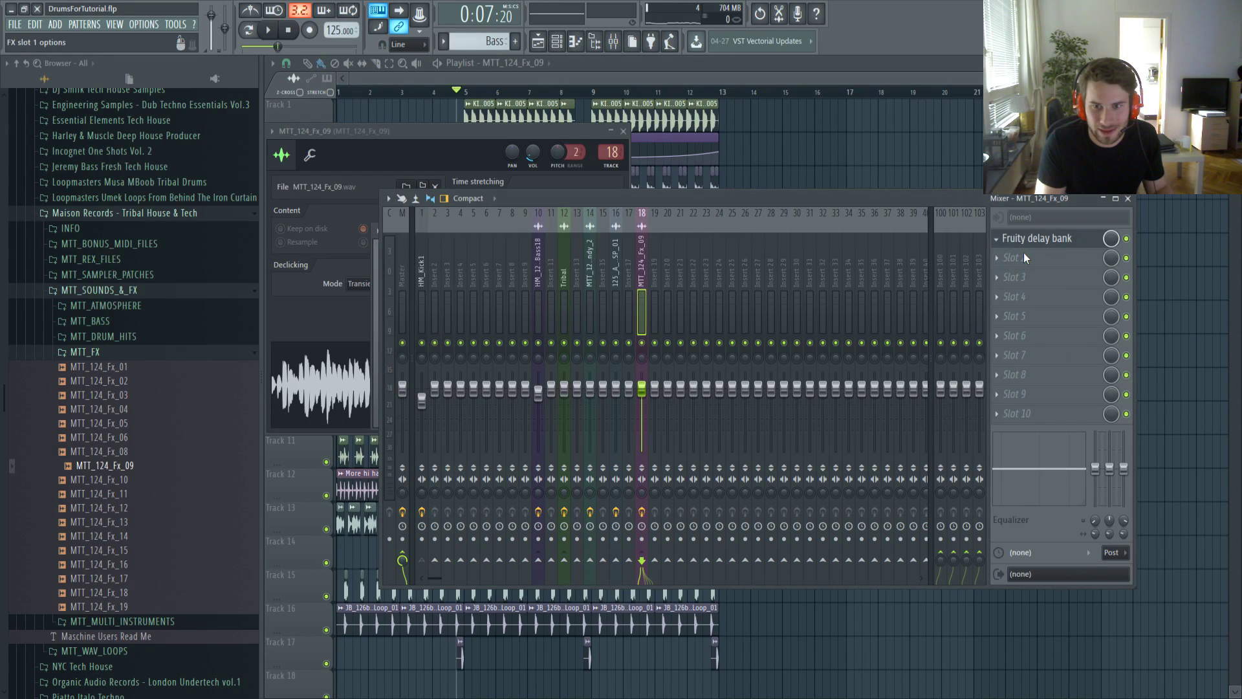
left_click(1166, 345)
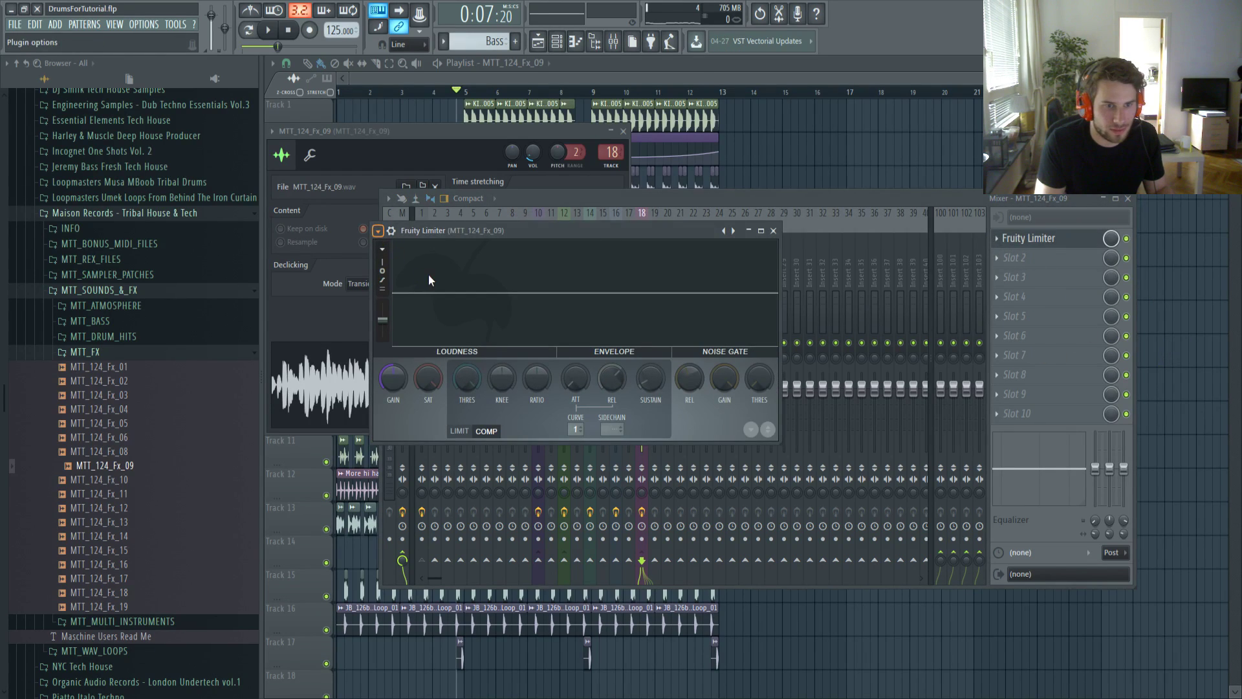
key("space")
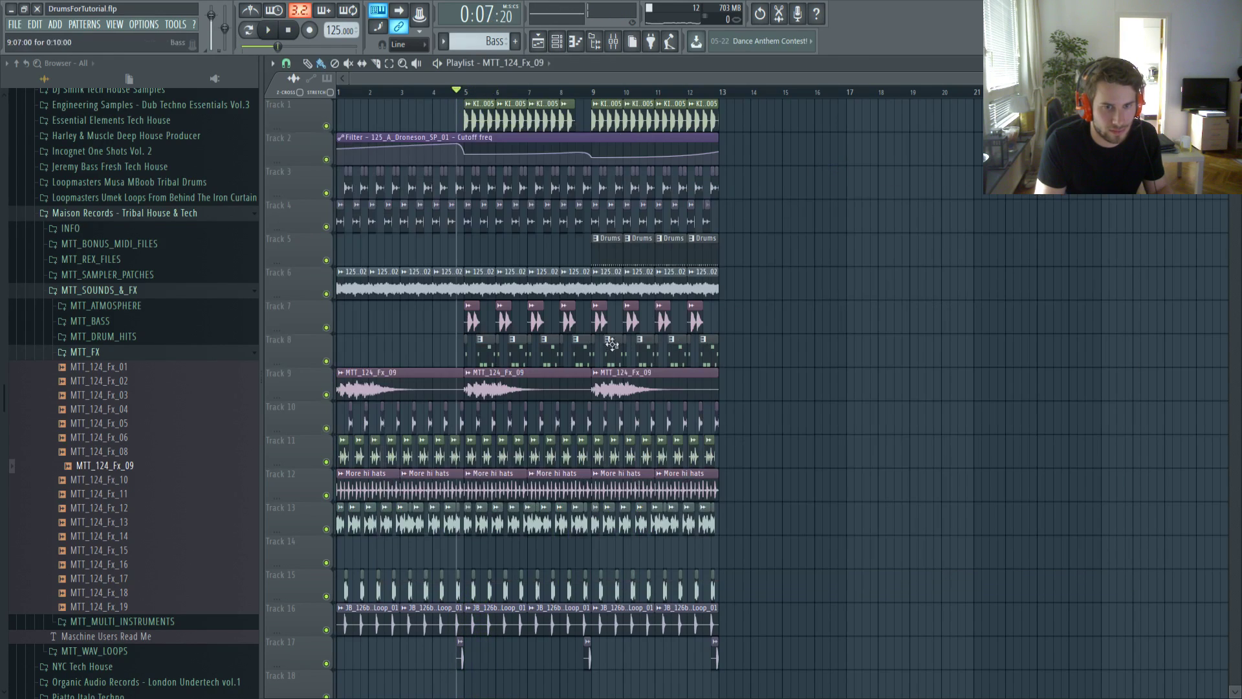
Adjust the MTT_124_Fx_09 channel volume during playback and pan the channel 12% right
double_click(522, 390)
key("space")
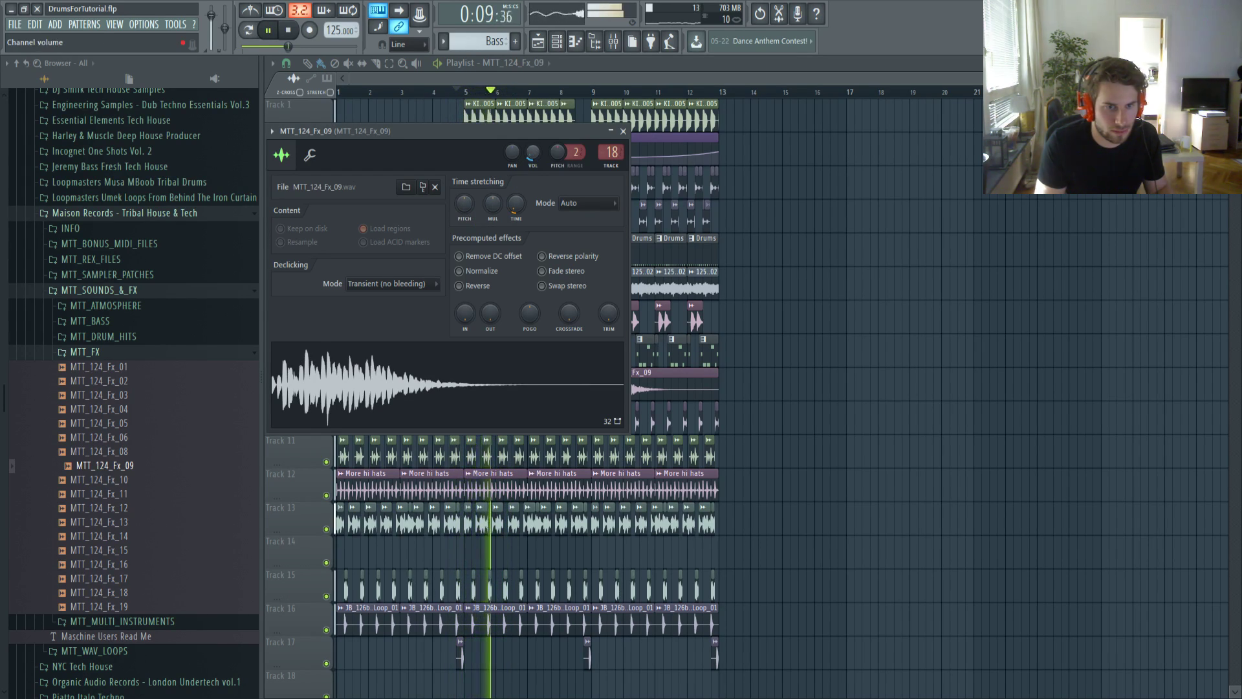
scroll(519, 156, "up", 4)
key("space")
left_click_drag(517, 132, 595, 212)
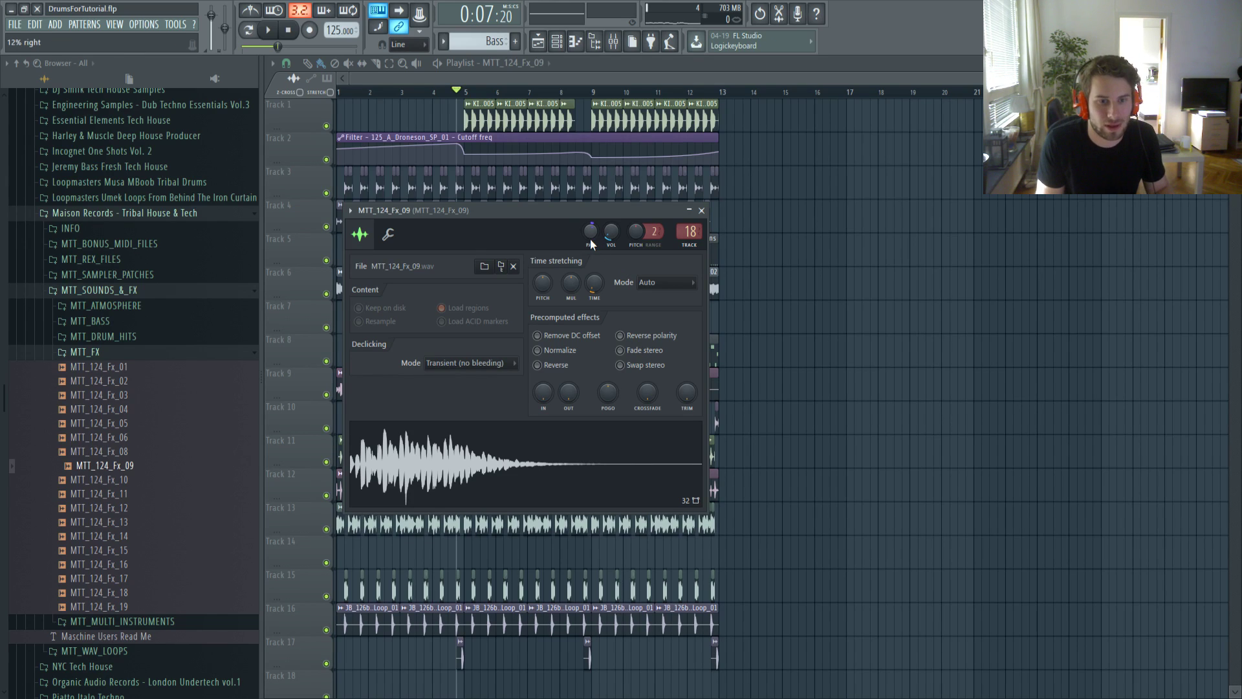
key("Escape")
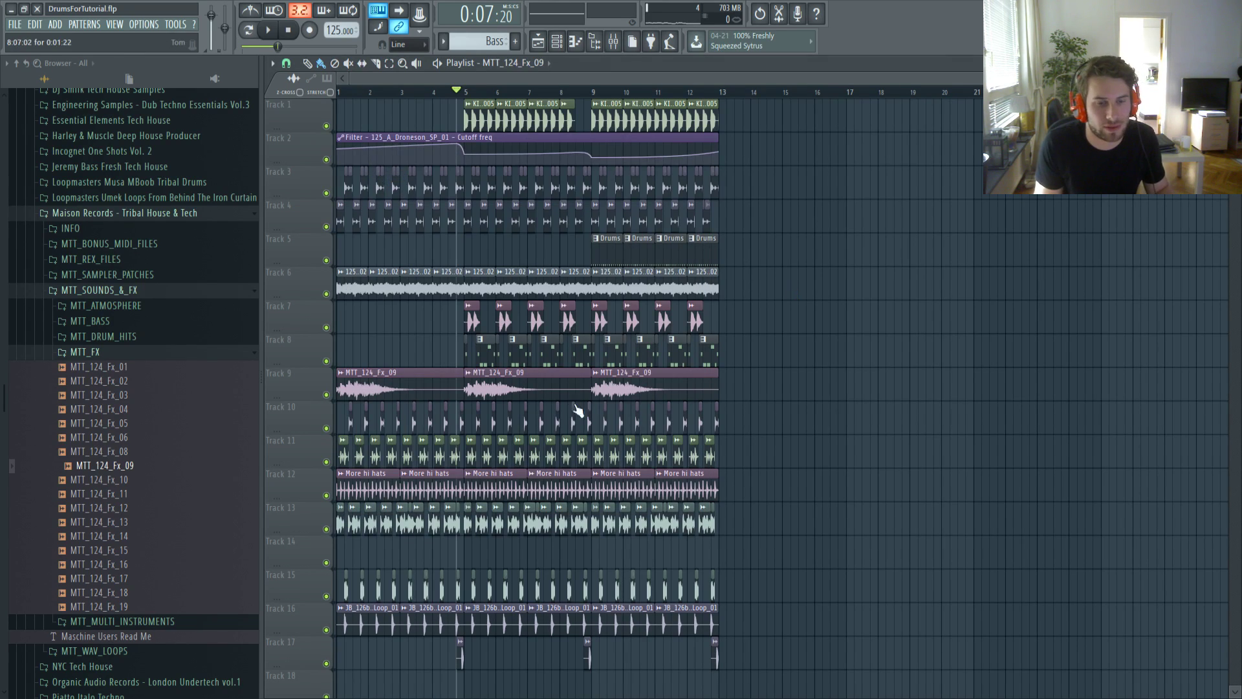
Pan the 125_D_Pull_SP_02 channel on Track 6 12% left
double_click(549, 282)
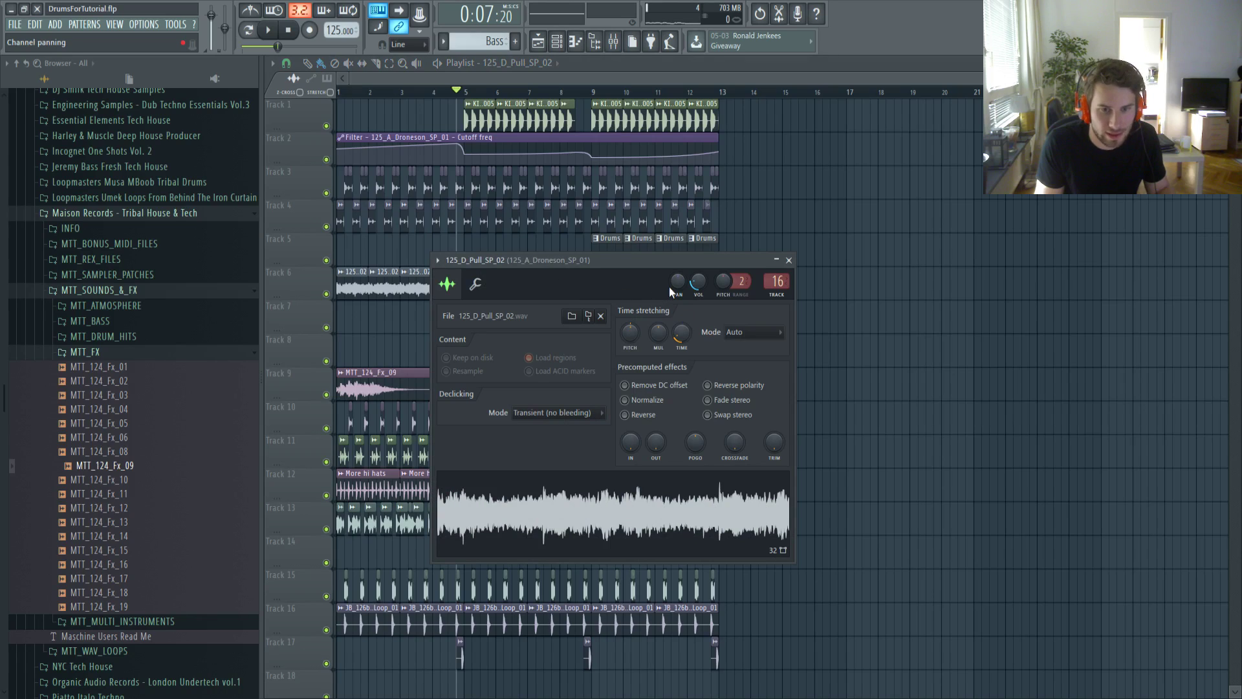
left_click_drag(677, 287, 677, 286)
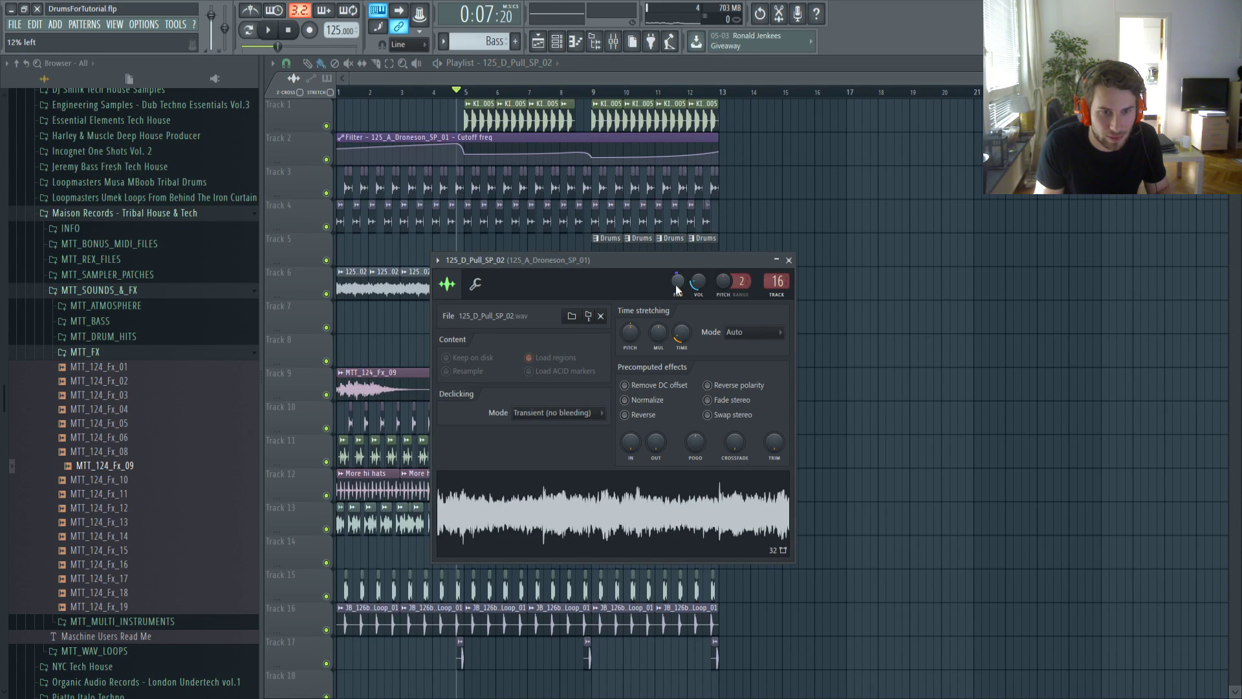
left_click(789, 260)
Play the arrangement from the start and check the 125_D_Pull_SP_02 channel among the audio channels in the channel rack
key("space")
left_click(340, 92)
key("F6")
left_click(511, 250)
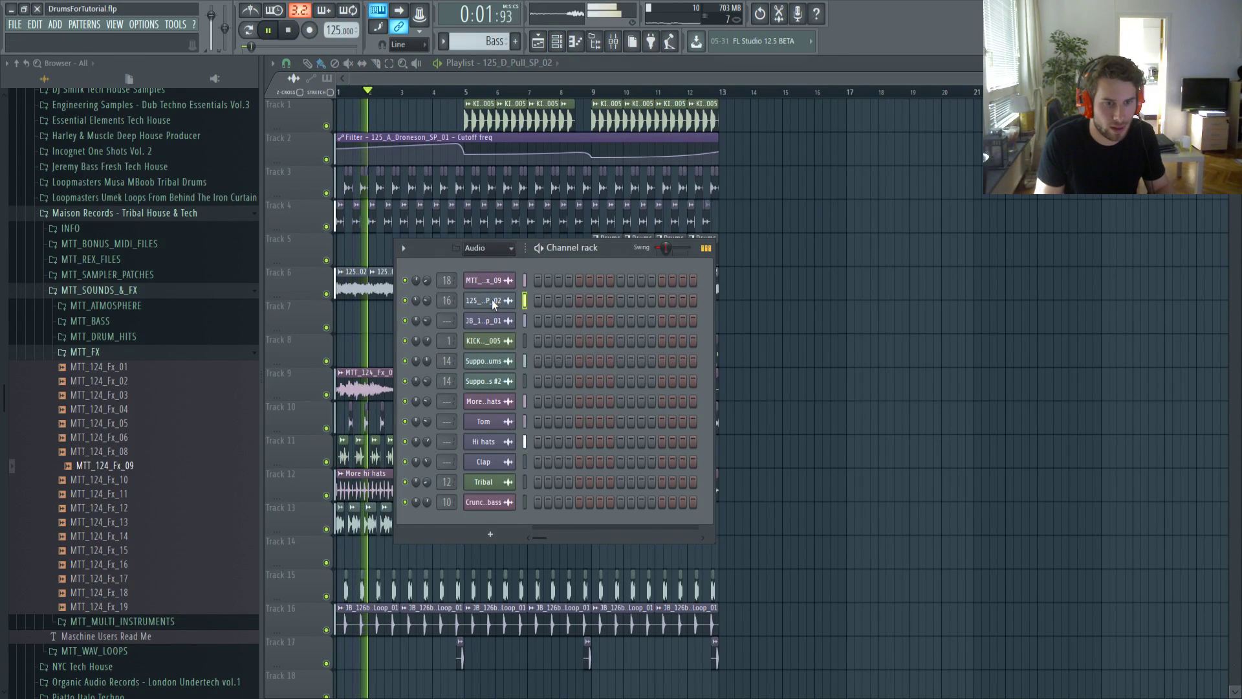
left_click(493, 302)
key("space")
Close the Maison Records - Tribal House & Tech folders and look through the list of Tech House & Techno packs
left_click(103, 352)
left_click(123, 290)
scroll(149, 317, "up", 3)
left_click(167, 297)
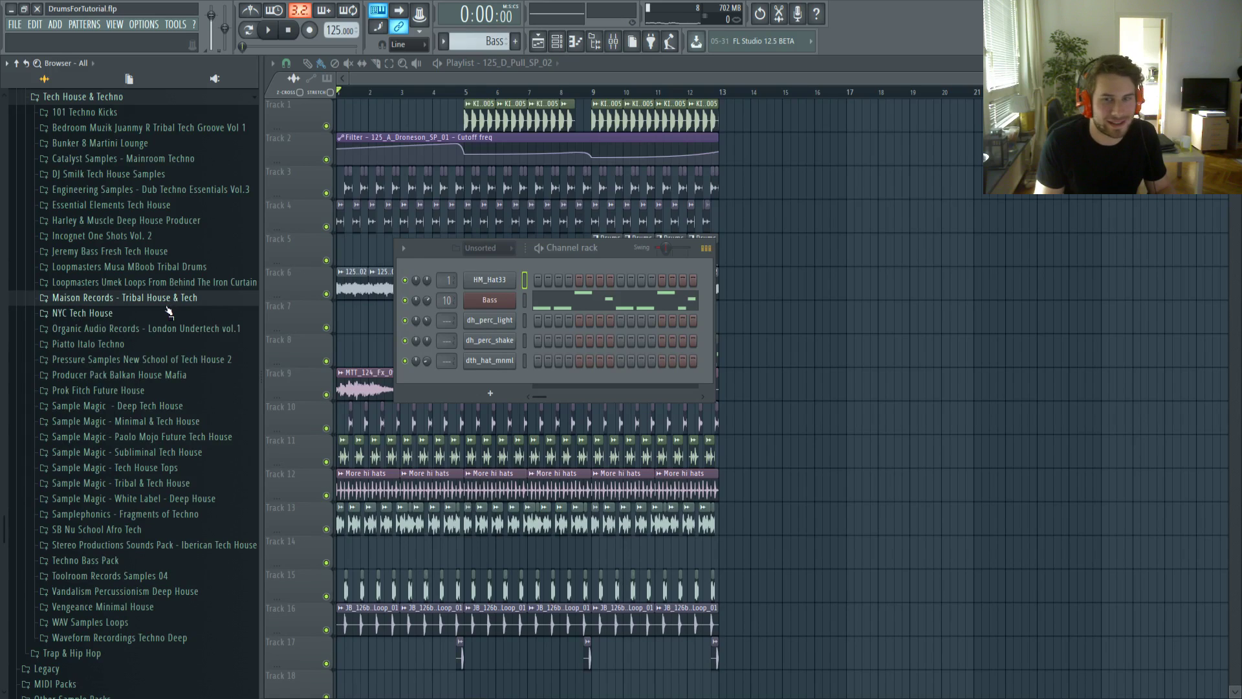
scroll(168, 312, "down", 2)
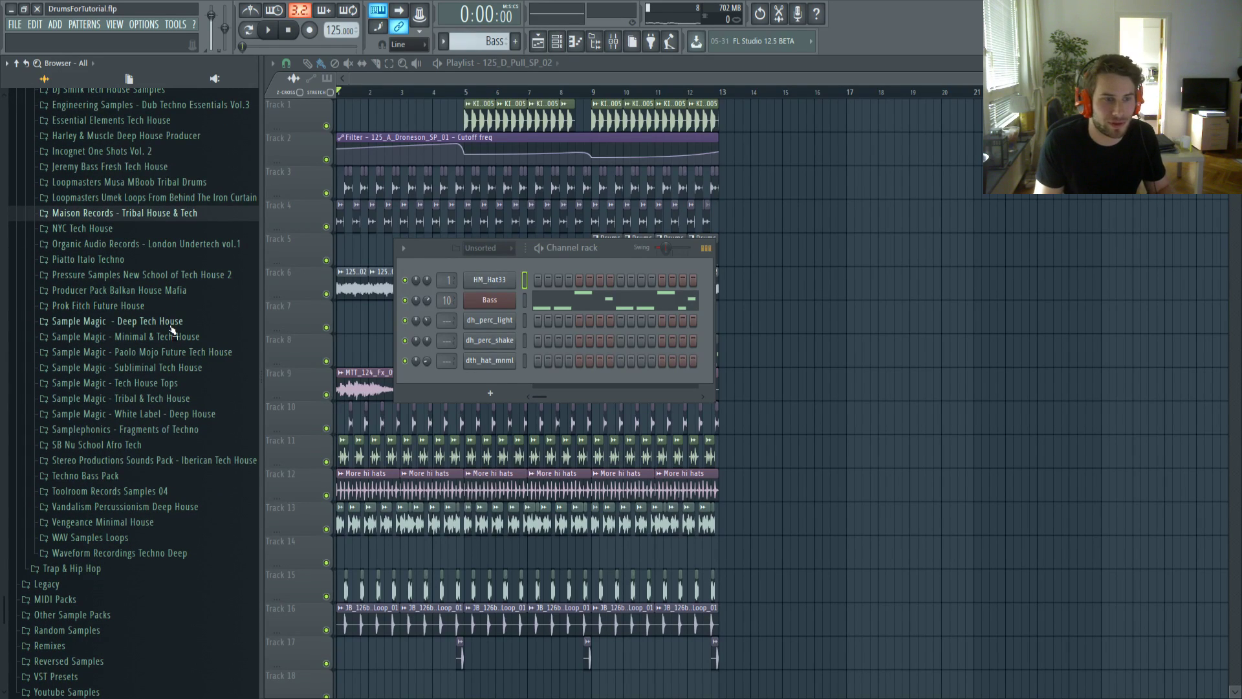
scroll(176, 329, "up", 4)
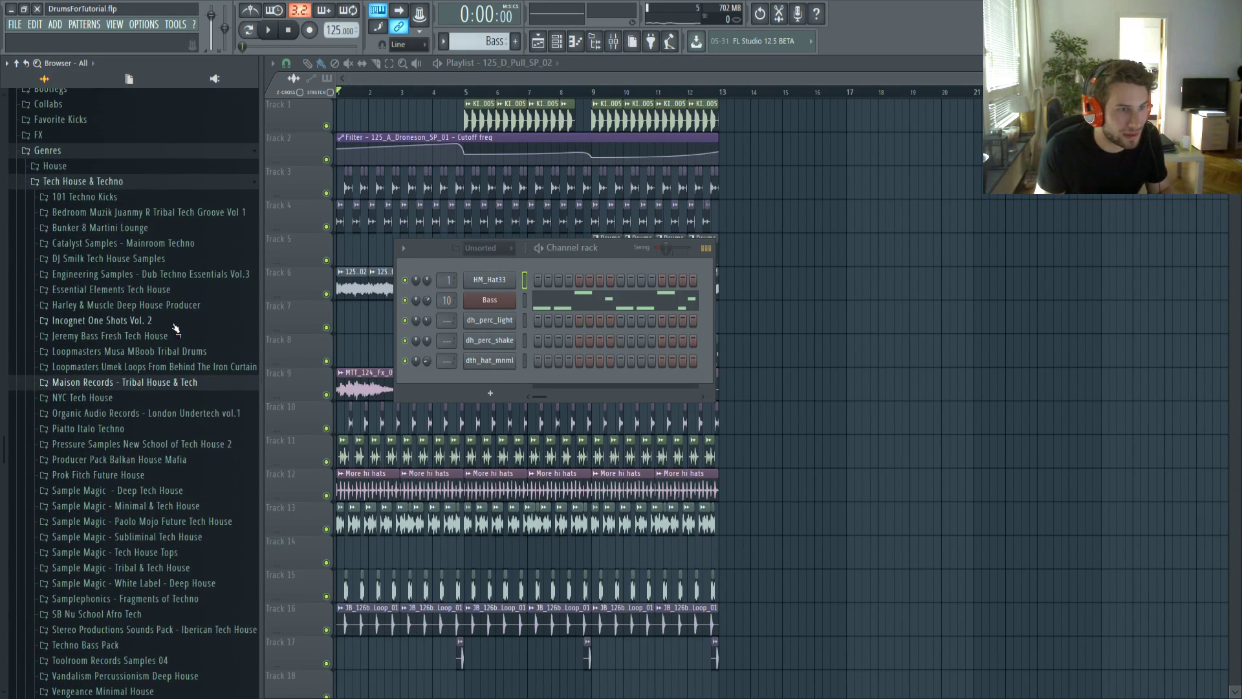
scroll(88, 226, "up", 3)
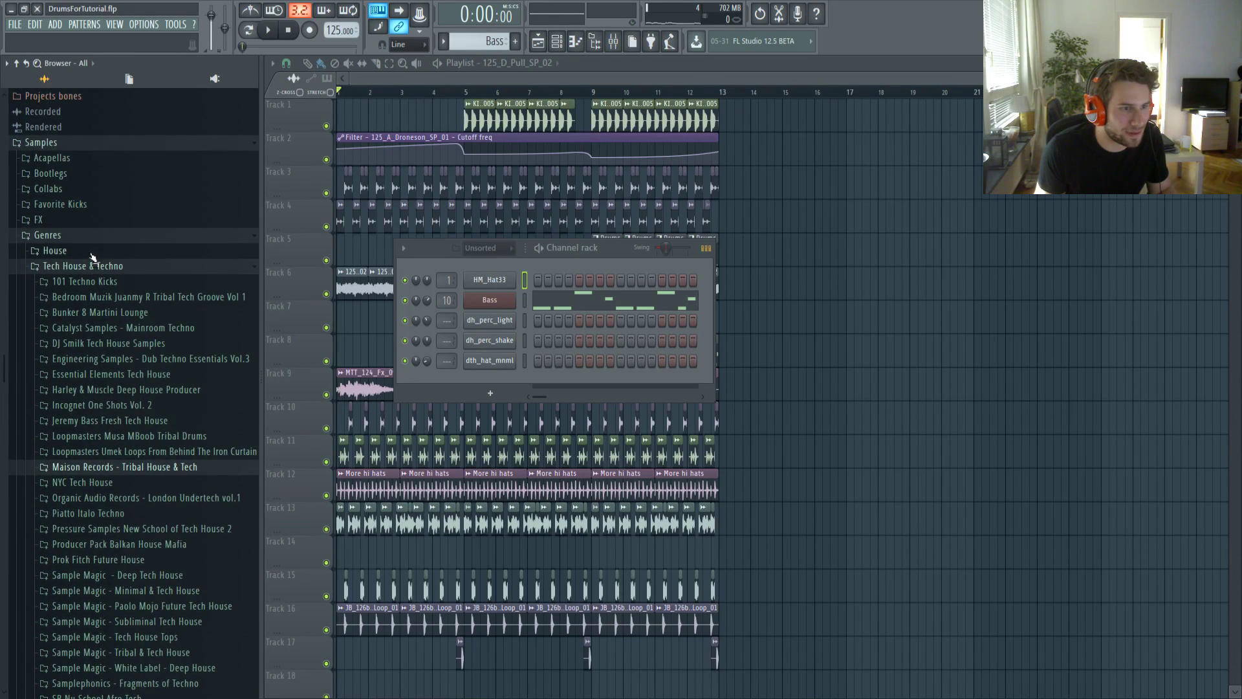
Collapse the Tech House & Techno and Genres folders and open the Acapellas folder under Samples
left_click(95, 285)
left_click(81, 491)
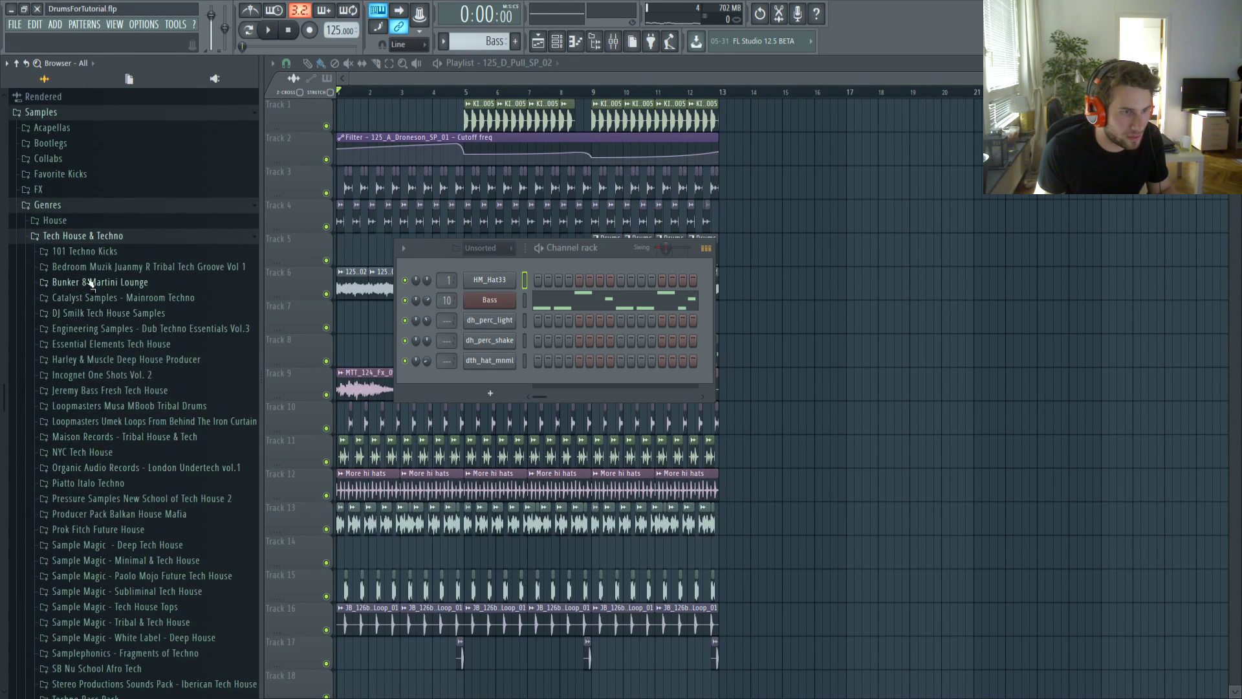
left_click(84, 133)
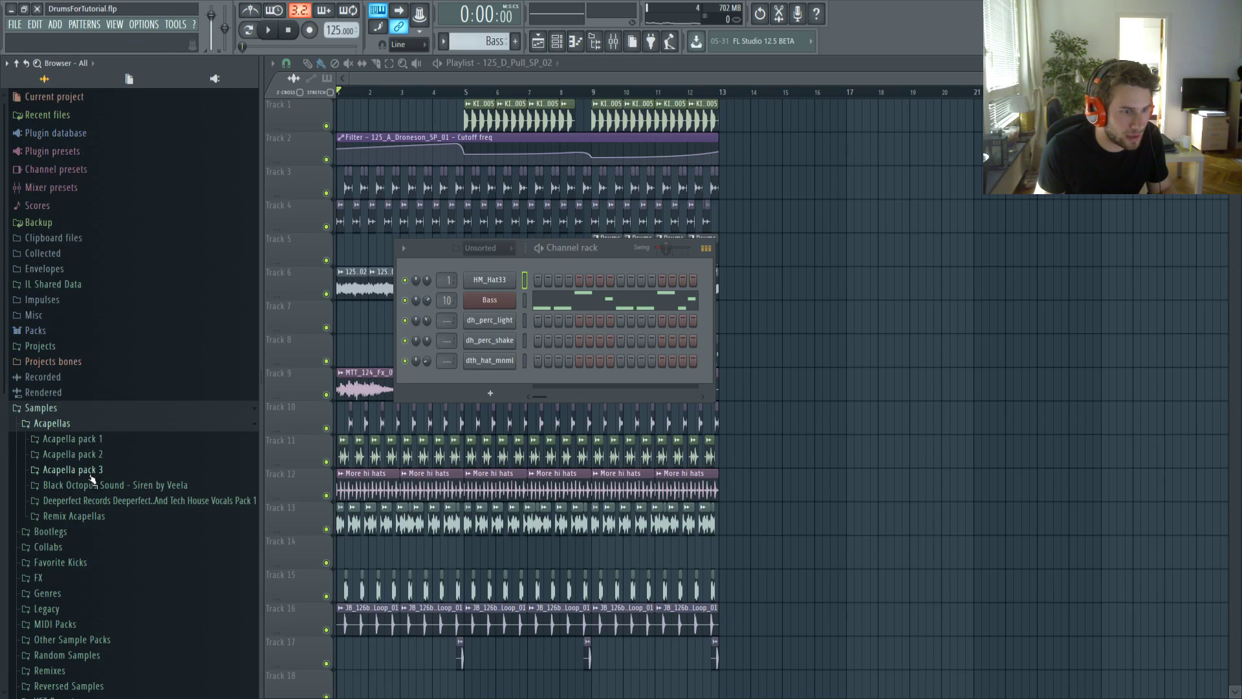
Look through the Black Octopus Sound - Siren by Veela acapella folder and close it again
scroll(104, 467, "down", 1)
left_click(133, 404)
scroll(116, 372, "down", 4)
scroll(110, 339, "up", 3)
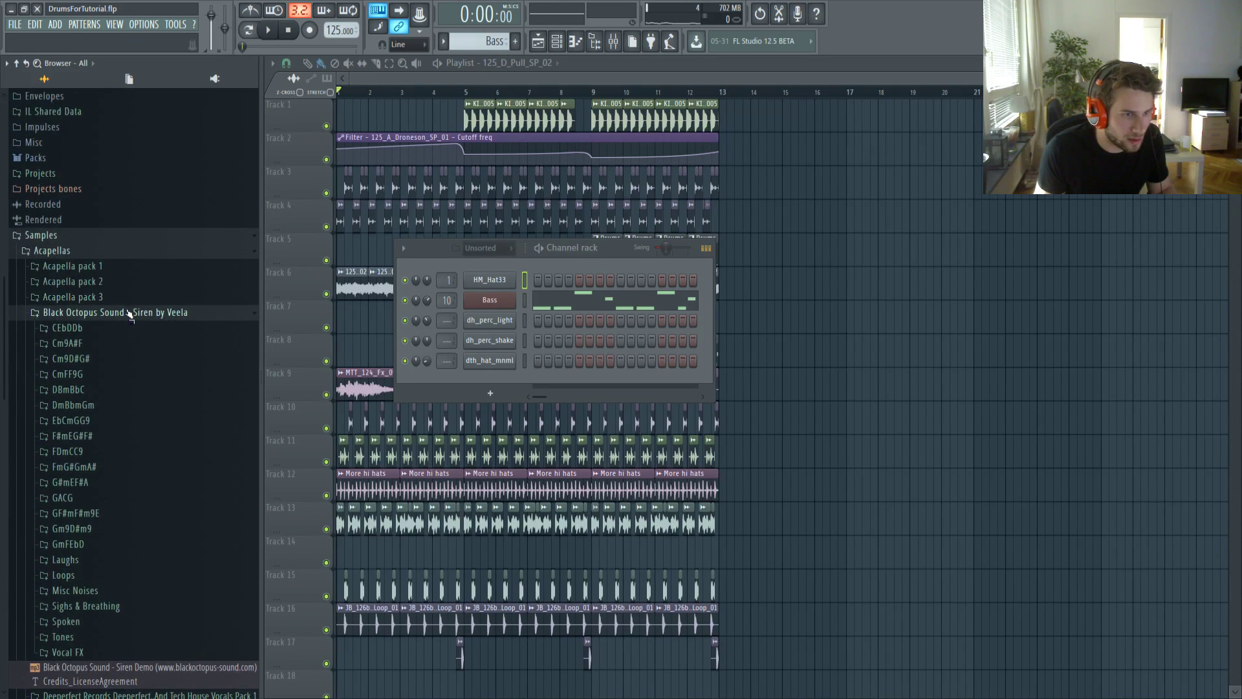
left_click(130, 313)
Add the Voxcut10 sample from the Deeperfect Tech House Vocals pack's Vox cut folder as a new channel in the channel rack
left_click(76, 414)
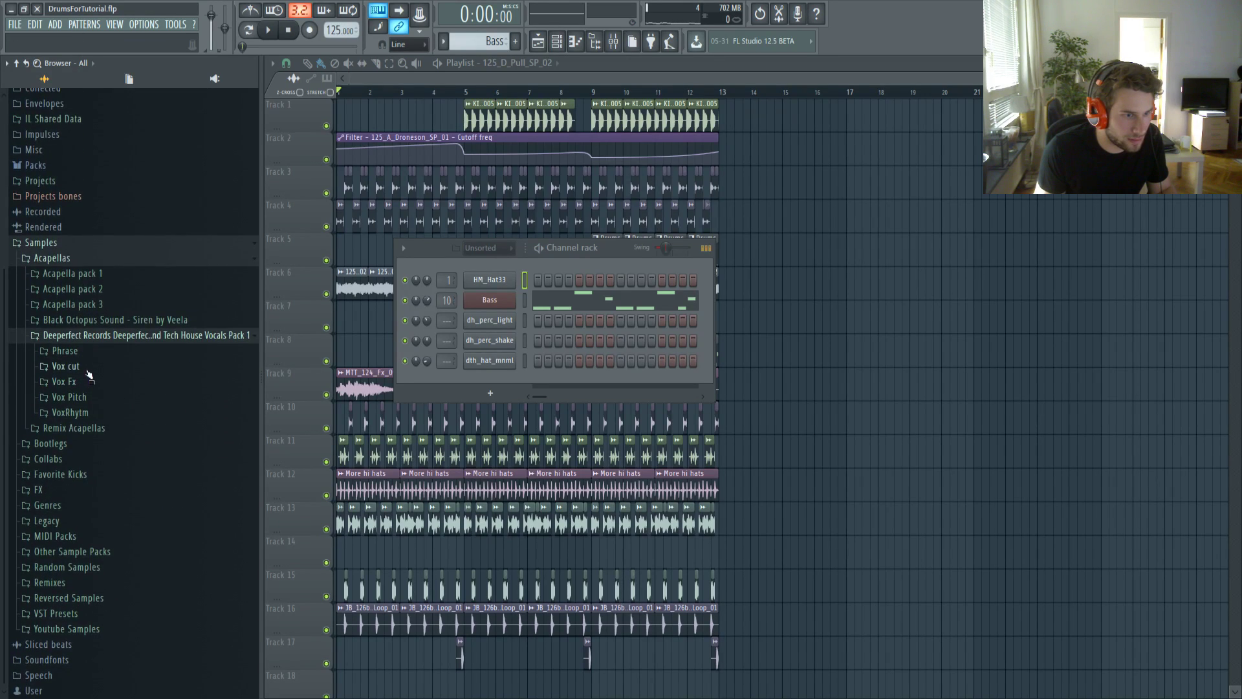
left_click(89, 372)
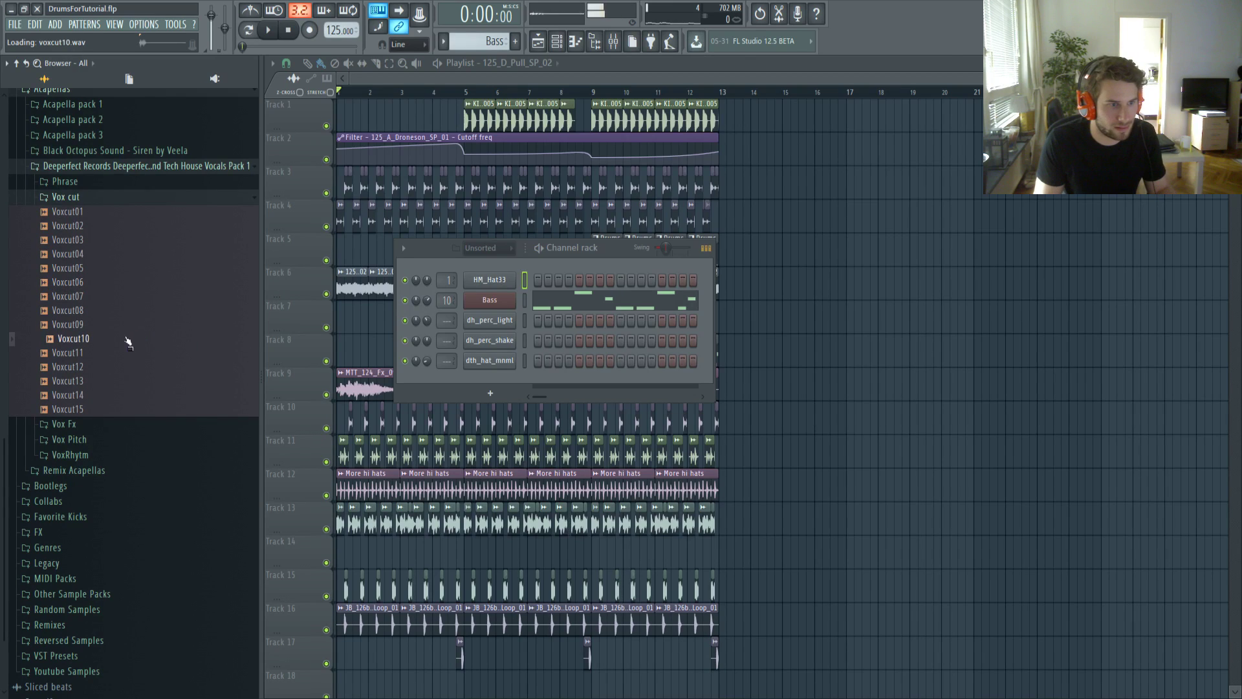
left_click_drag(511, 375, 440, 384)
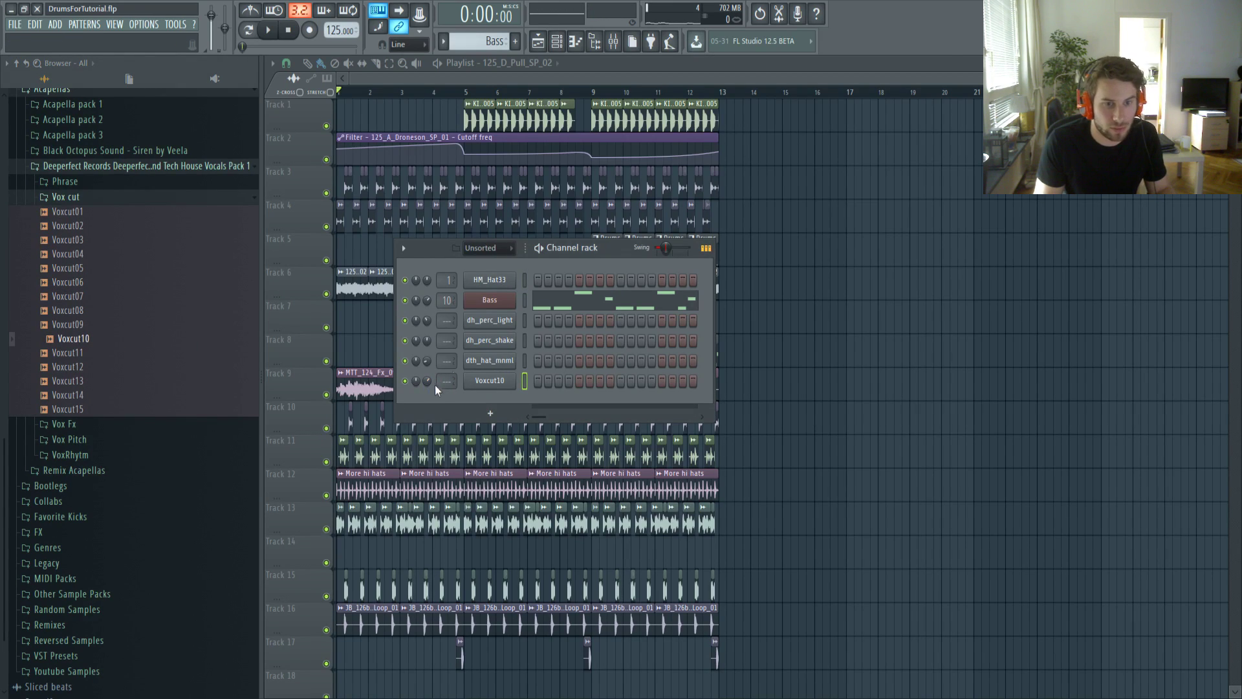
Select the empty Pattern 3 and fill Track 18 with it from bar 1 up to bar 13
left_click_drag(498, 42, 498, 45)
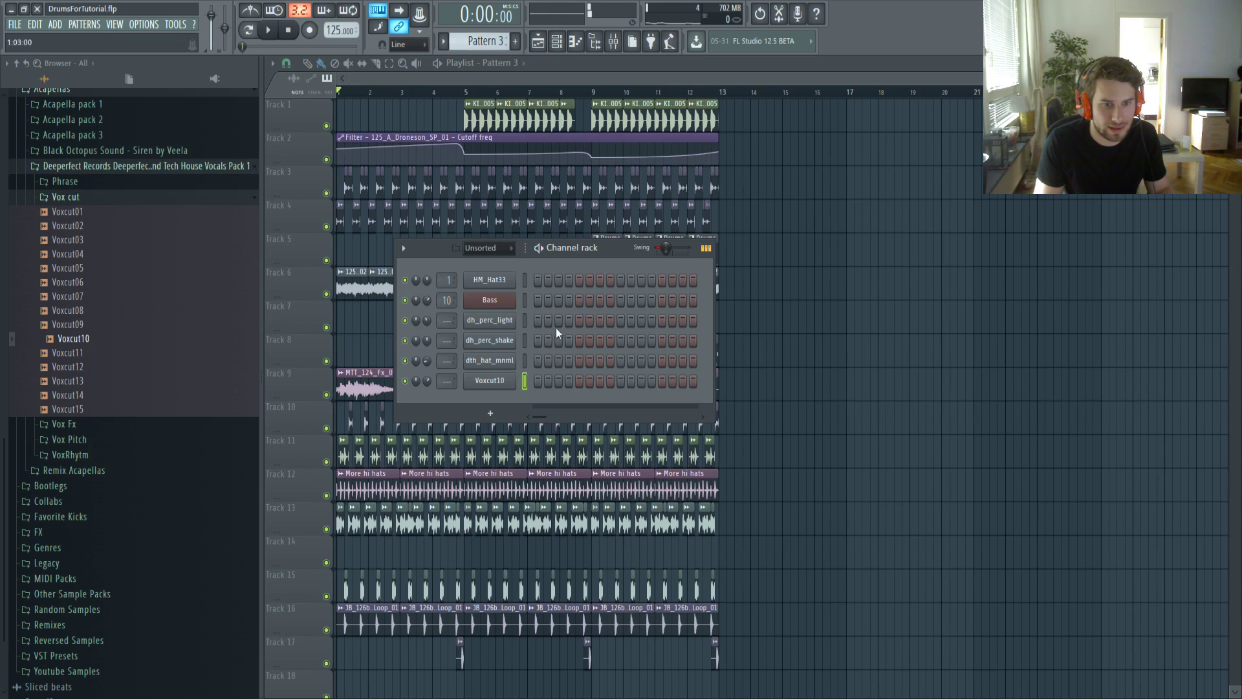
key("F6")
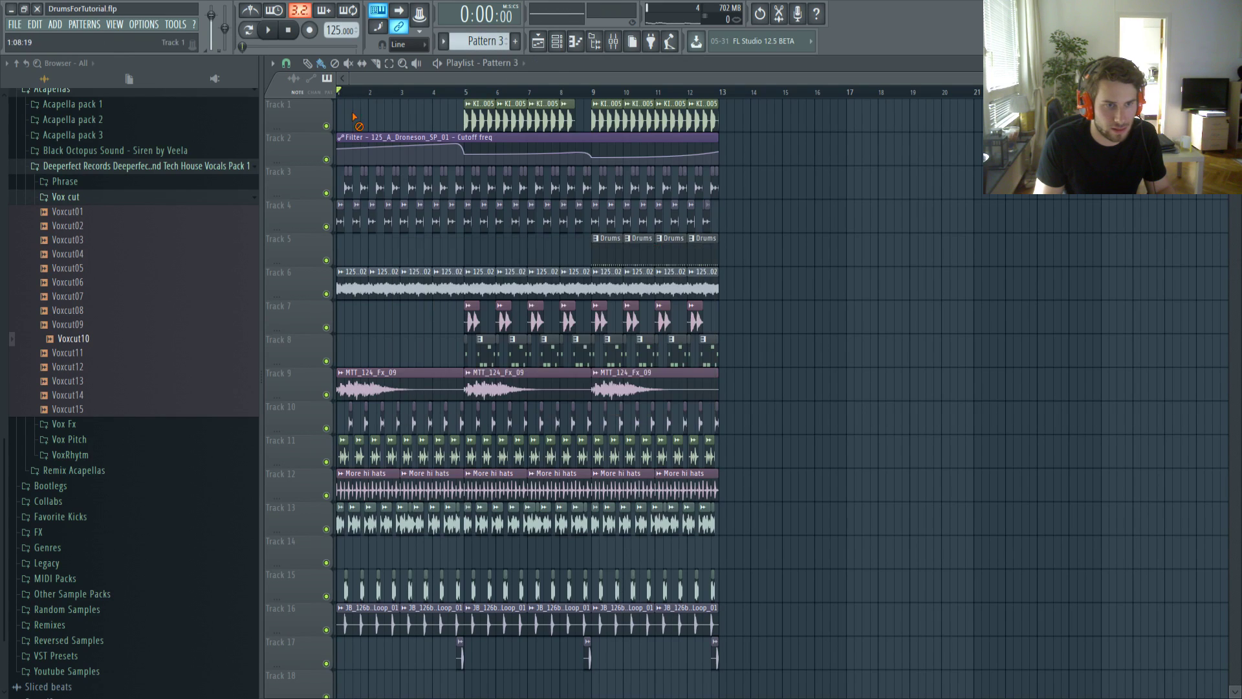
scroll(388, 563, "down", 4)
left_click_drag(348, 565, 742, 557)
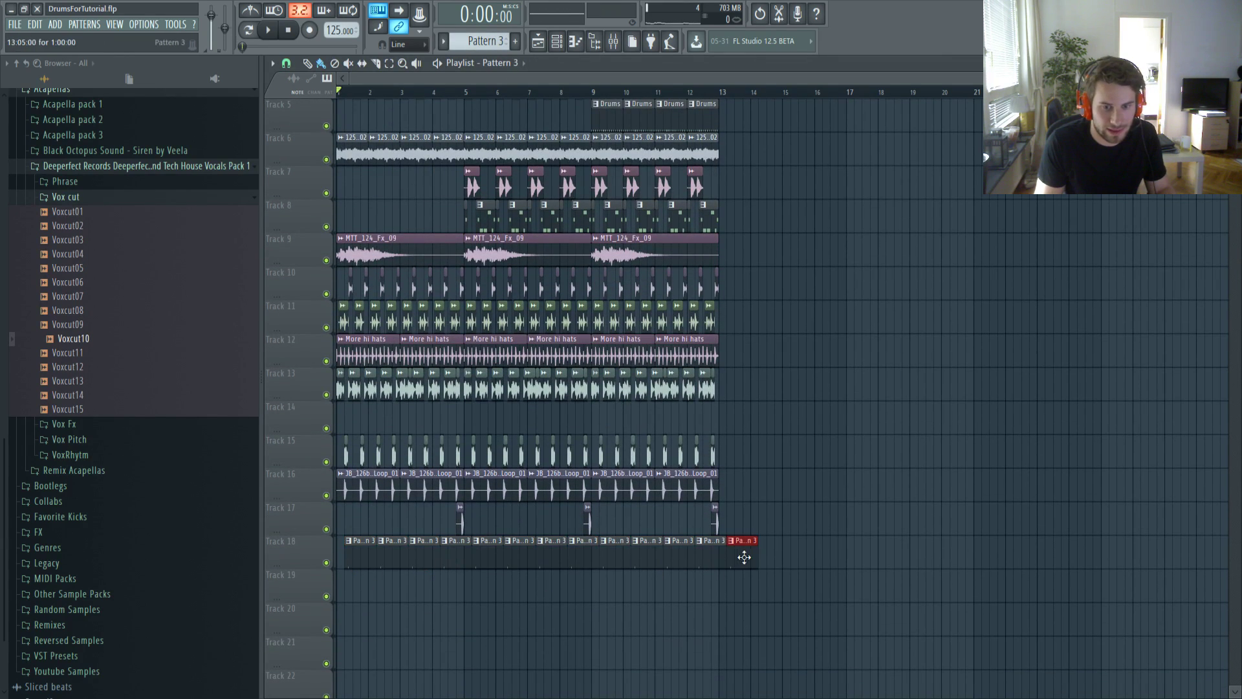
left_click(322, 561)
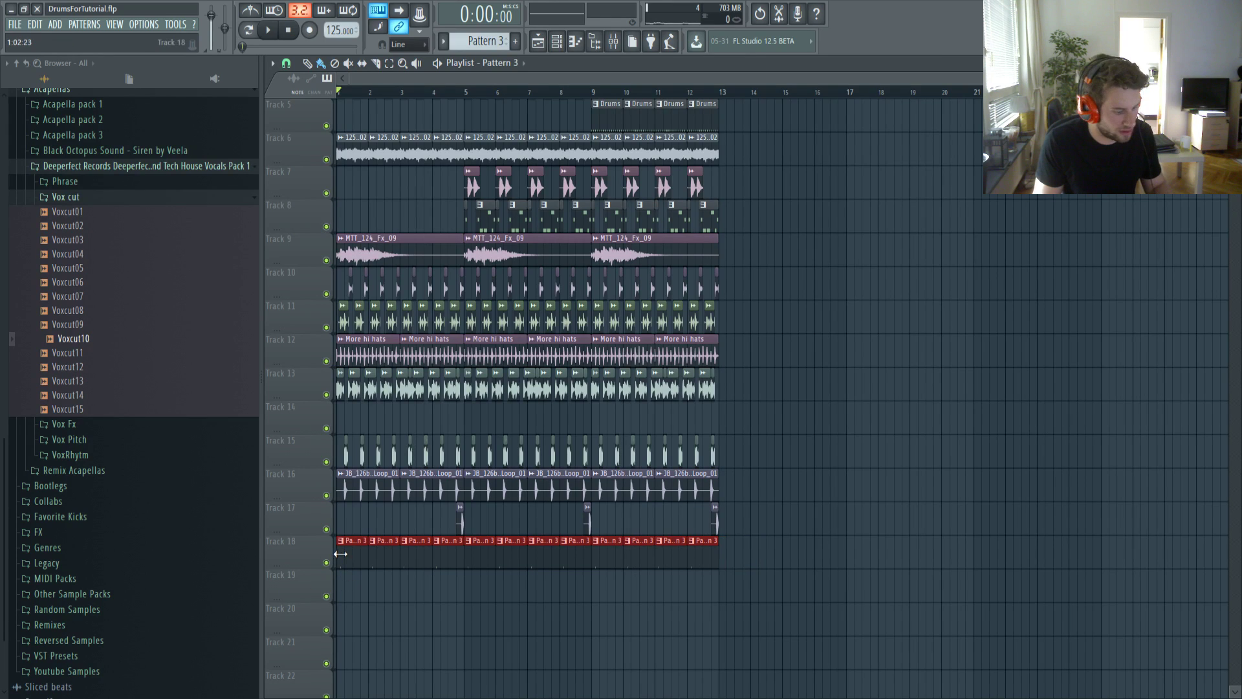
Place a Voxcut10 hit on step 3 of Pattern 3 and try an extra hit on step 11 during playback
key("F7")
key("F6")
key("space")
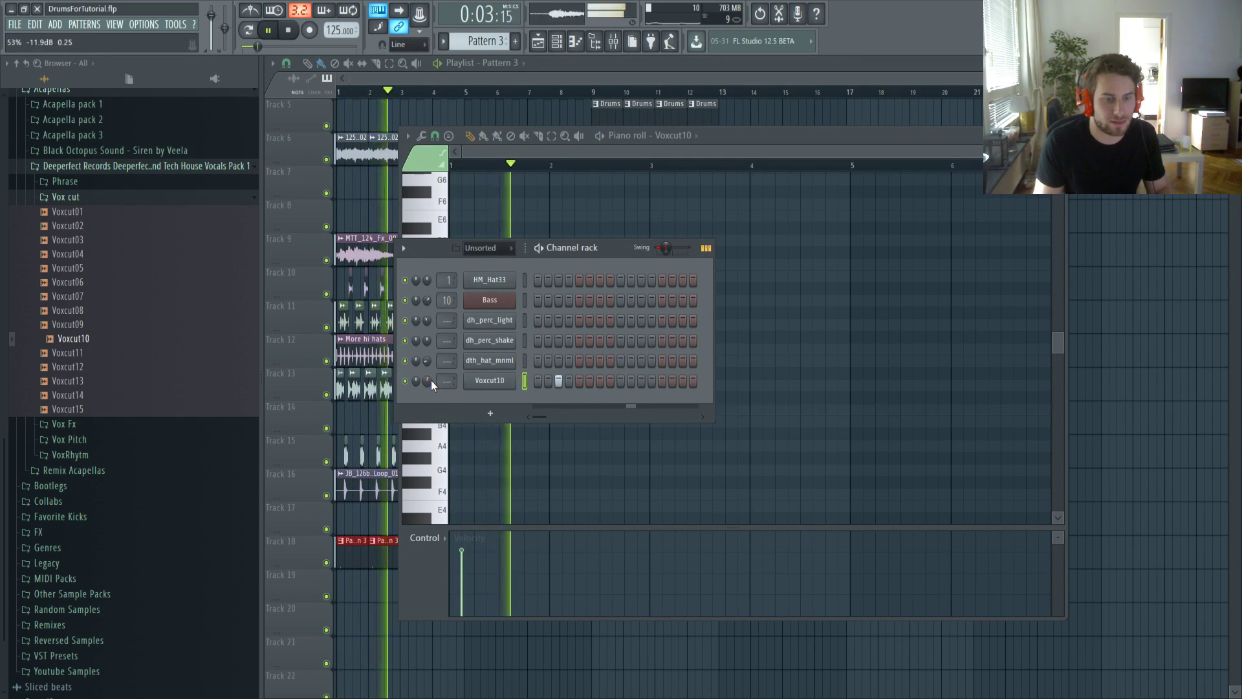
left_click(640, 381)
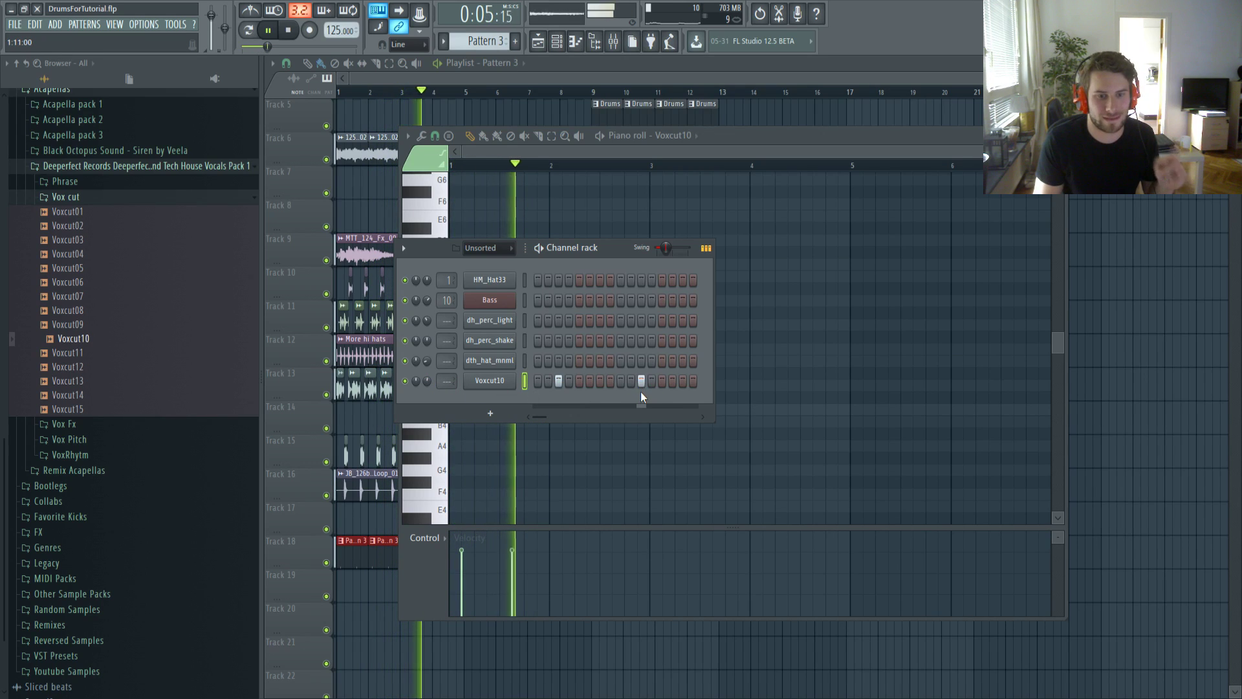
left_click(641, 381)
key("space")
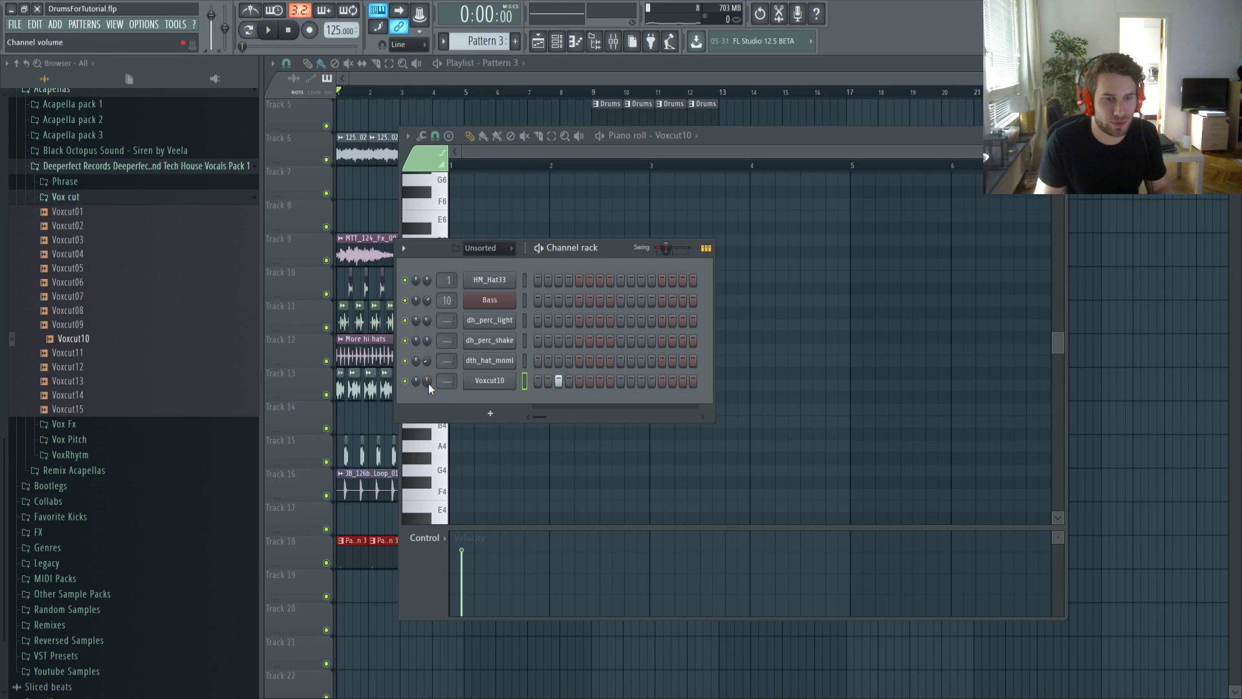
Route the Voxcut10 channel to mixer track 20 and name that track after the sample
left_click(489, 380)
key("F9")
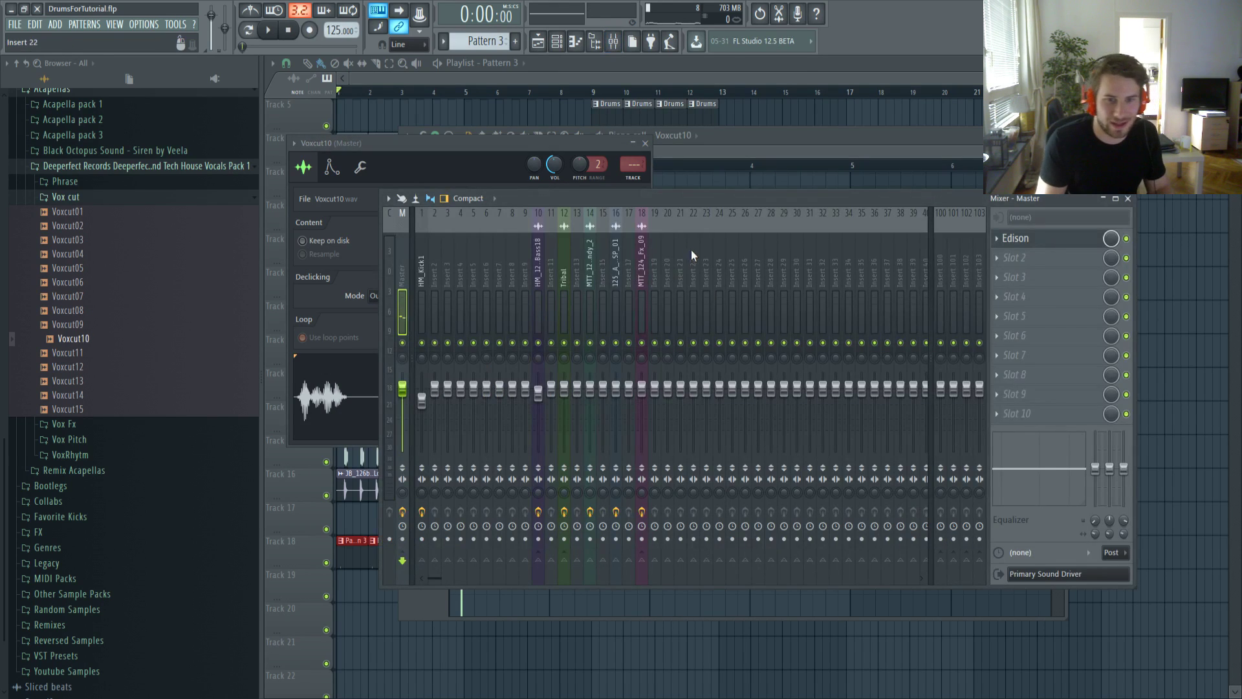
left_click(668, 277)
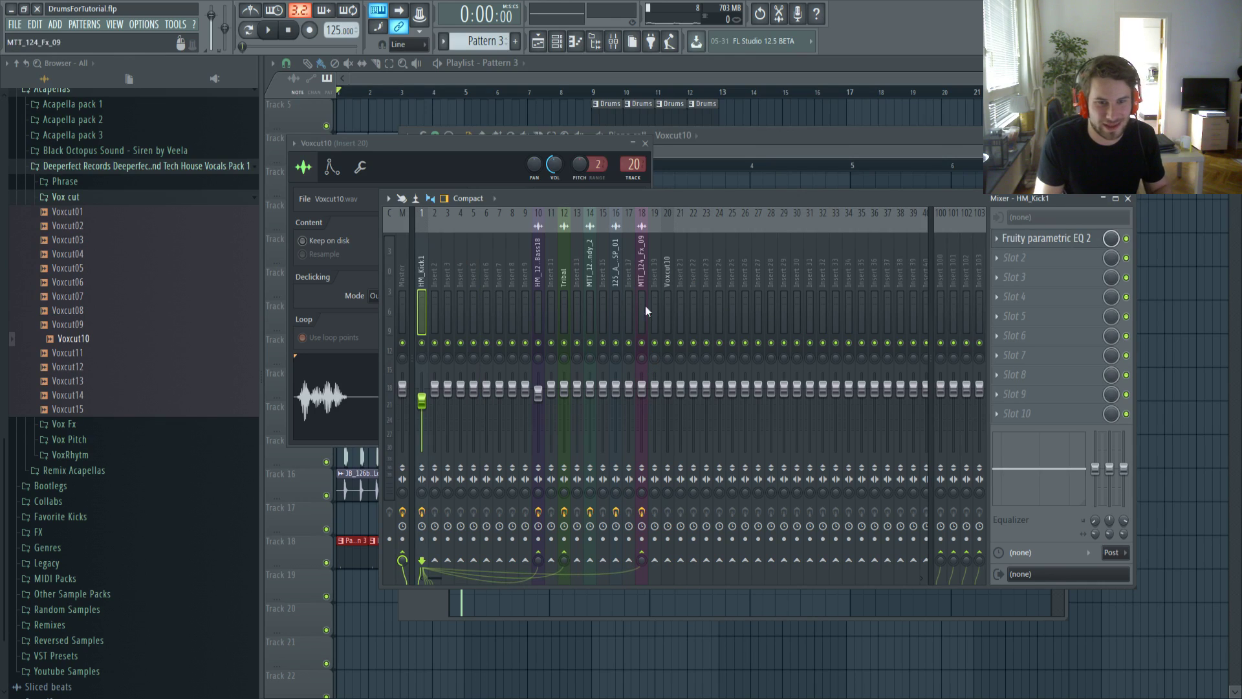
Load Ambience on the Voxcut10 mixer track with dry gain 0.5 dB and wet gain about -19.8 dB, auditioning the balance
left_click(667, 304)
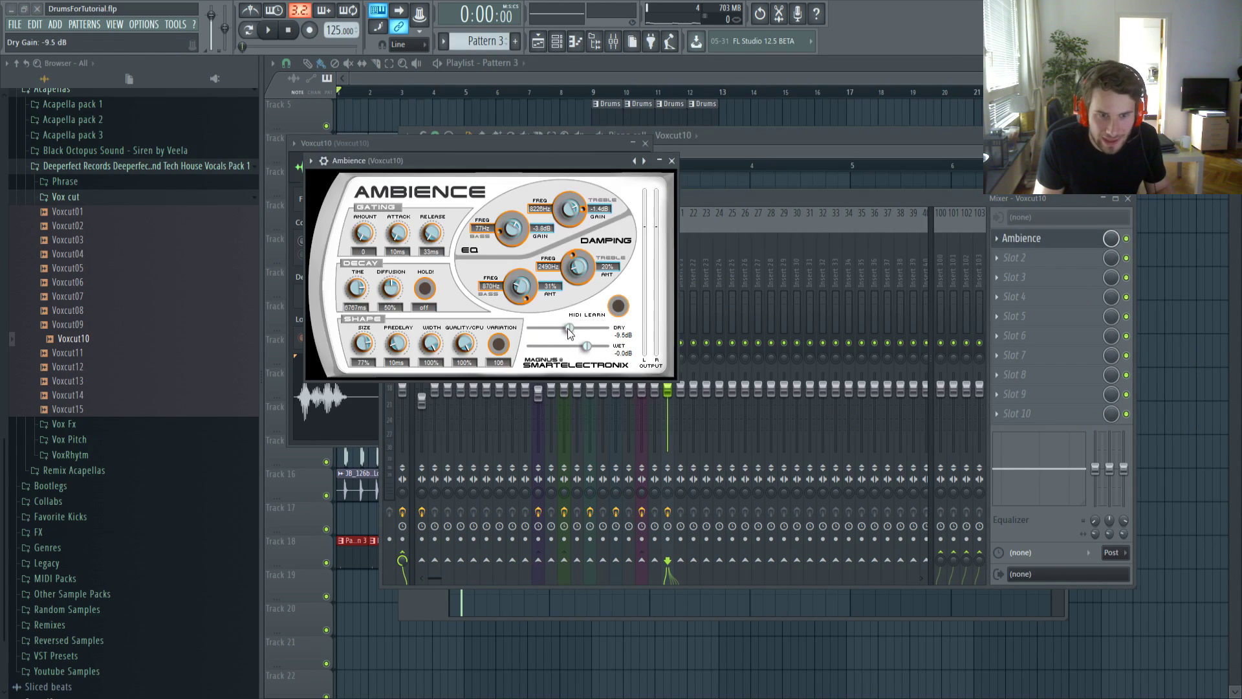
left_click_drag(592, 330, 586, 334)
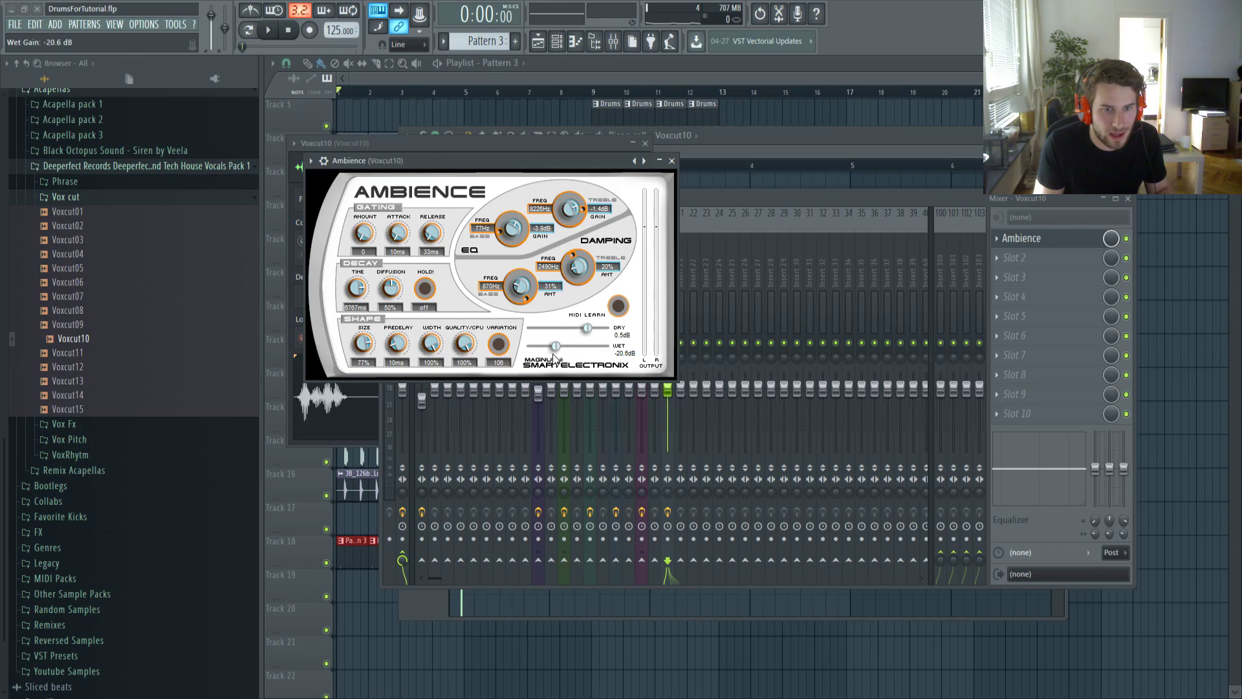
left_click_drag(728, 199, 725, 205)
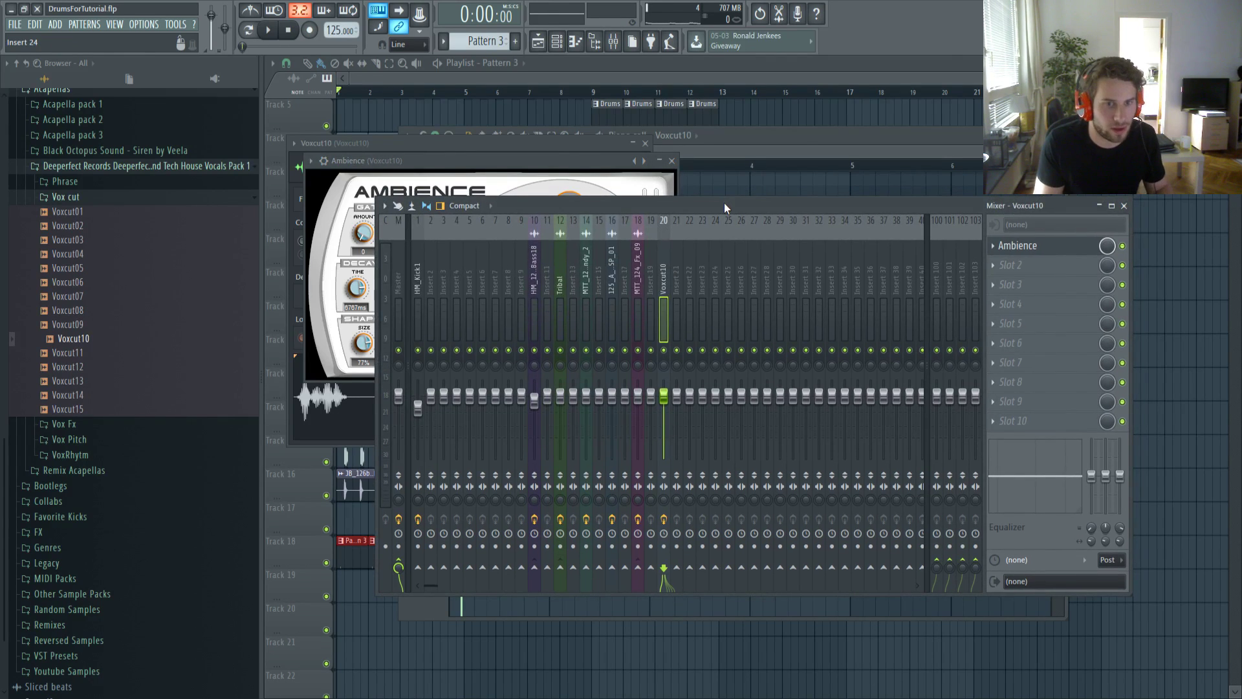
key("space")
left_click(1018, 245)
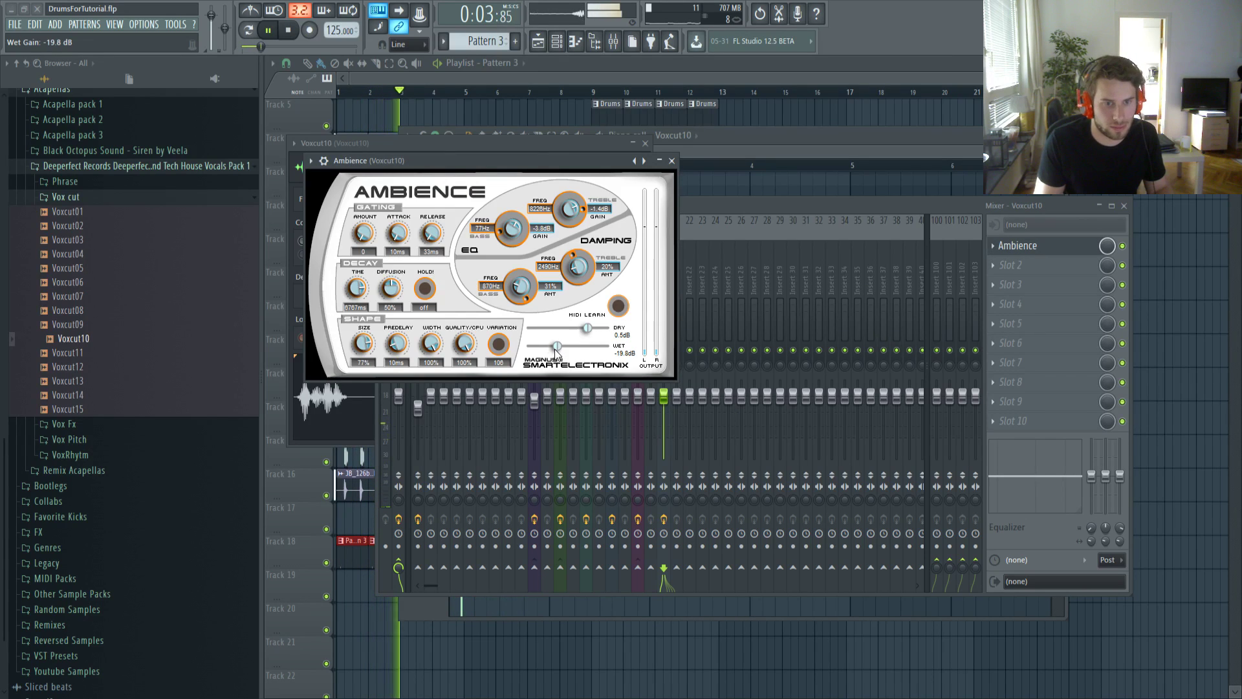
Open the MTT_124_Fx_09 channel from the playlist and add a Fruity Filter after the limiter on its mixer track
right_click(764, 647)
scroll(762, 405, "up", 3)
left_click(381, 347)
double_click(380, 347)
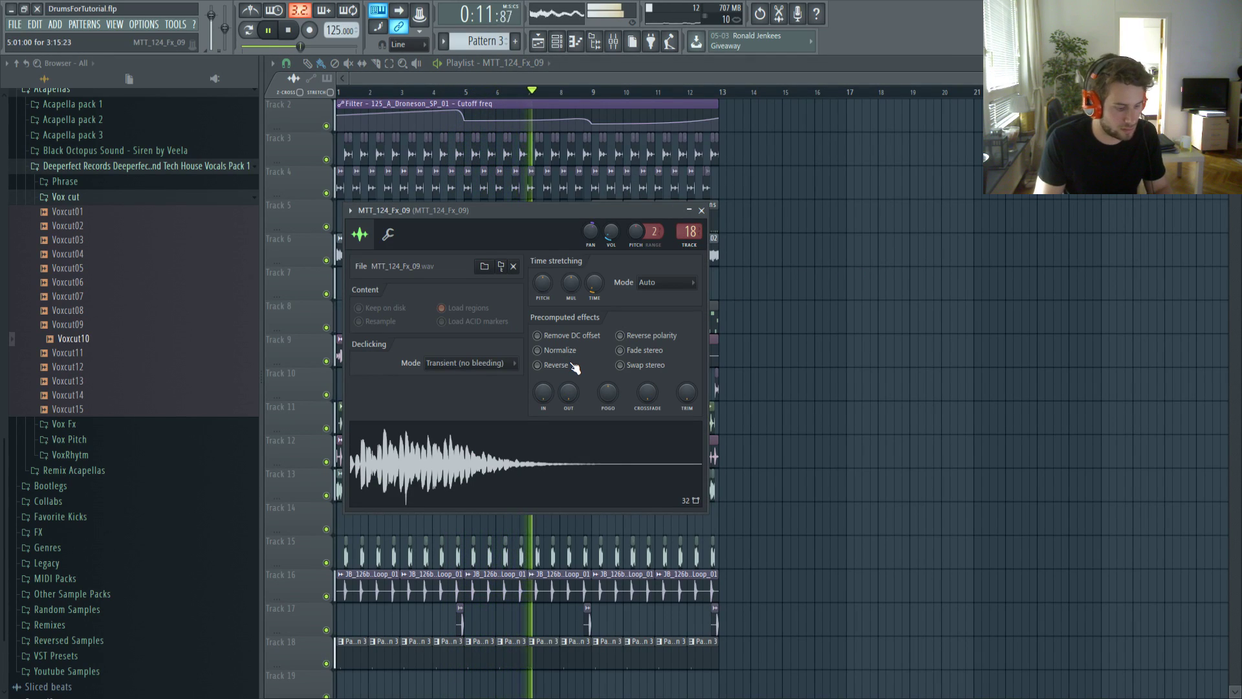
key("space")
key("F9")
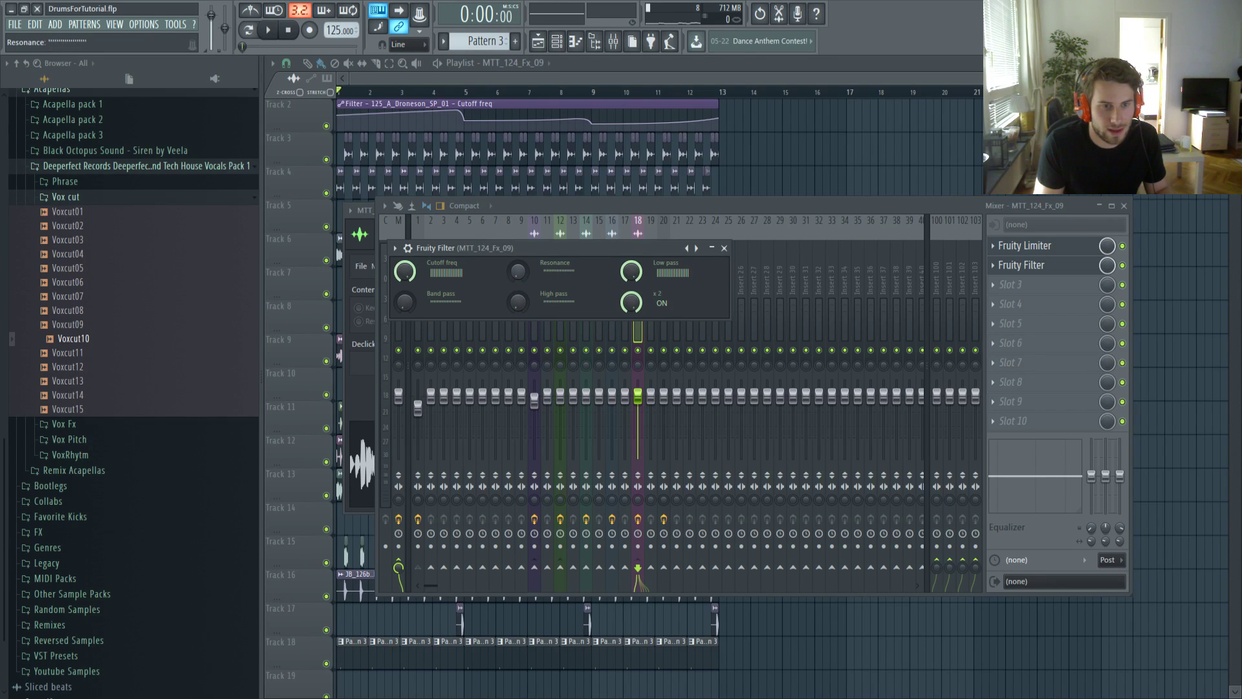
Lower the MTT_124_Fx_09 Fruity Filter's cutoff frequency to a low setting while repeatedly auditioning the arrangement
key("space")
left_click_drag(406, 271, 406, 343)
key("space")
key("space")
key("space")
key("space")
key("space")
key("space")
key("space")
key("space")
left_click_drag(405, 271, 408, 282)
key("space")
key("space")
key("space")
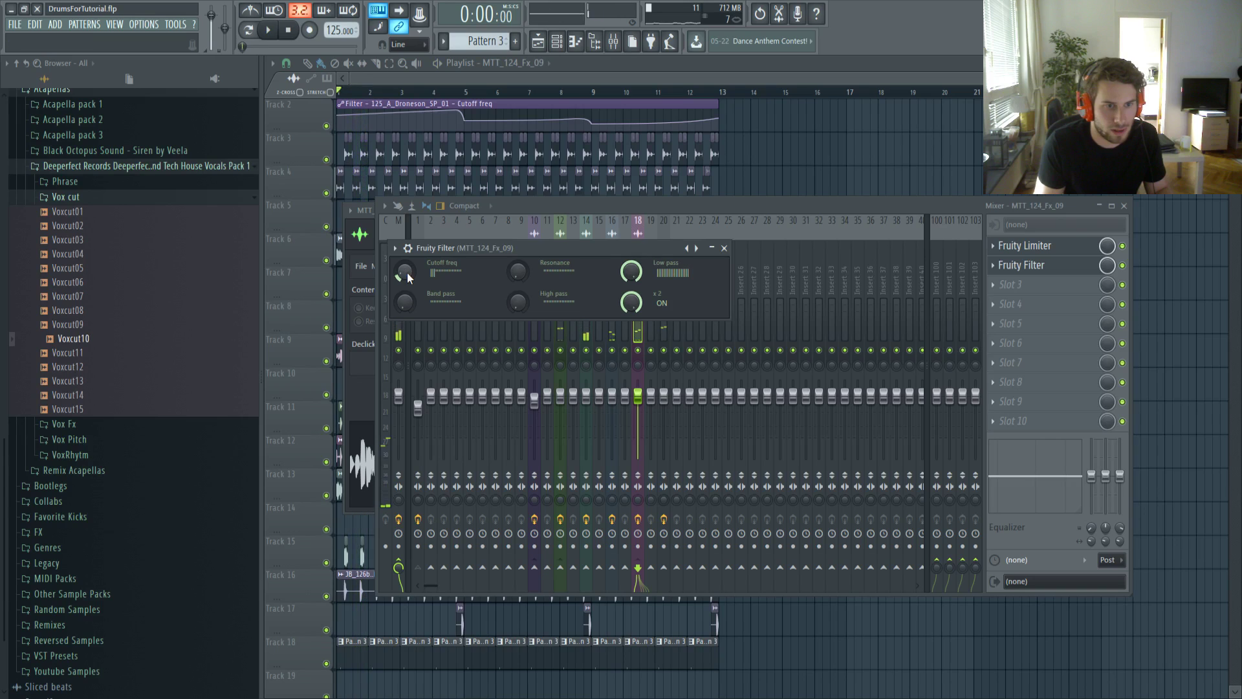
Create an automation clip for the MTT_124_Fx_09 filter cutoff and move it from Track 14 to Track 19
left_click(445, 363)
right_click(818, 173)
scroll(577, 308, "down", 1)
scroll(466, 393, "down", 5)
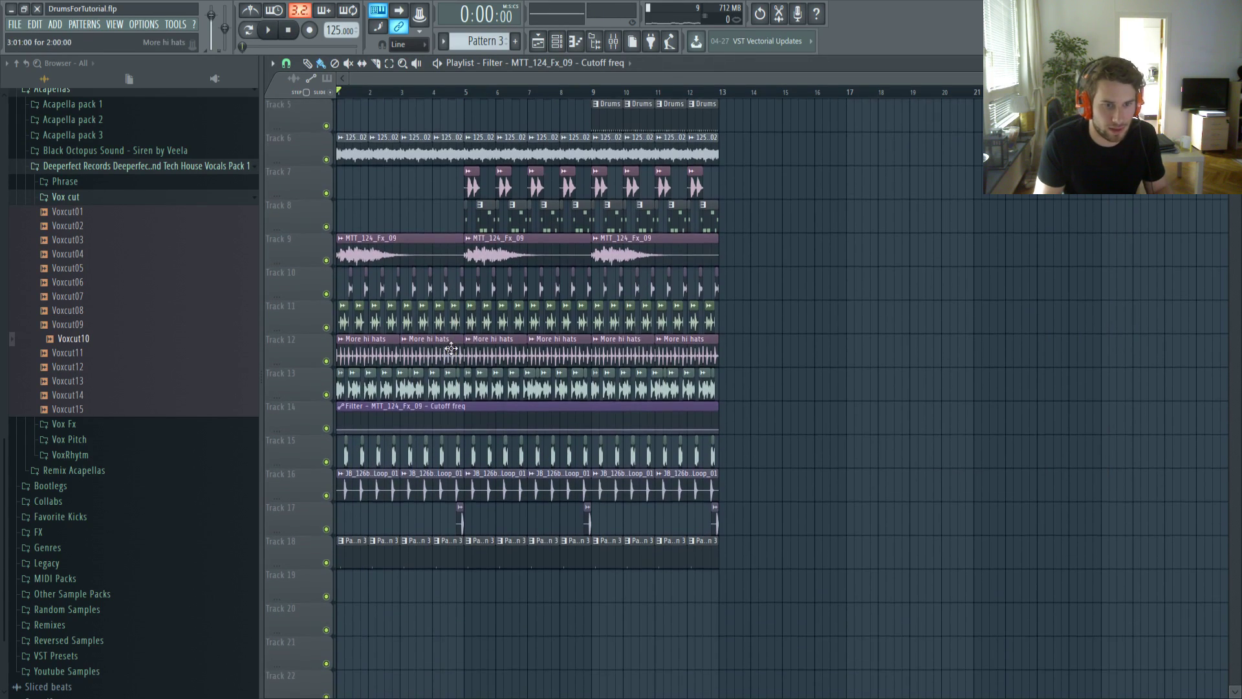
left_click_drag(476, 301, 408, 479)
scroll(298, 502, "up", 2)
scroll(362, 492, "down", 2)
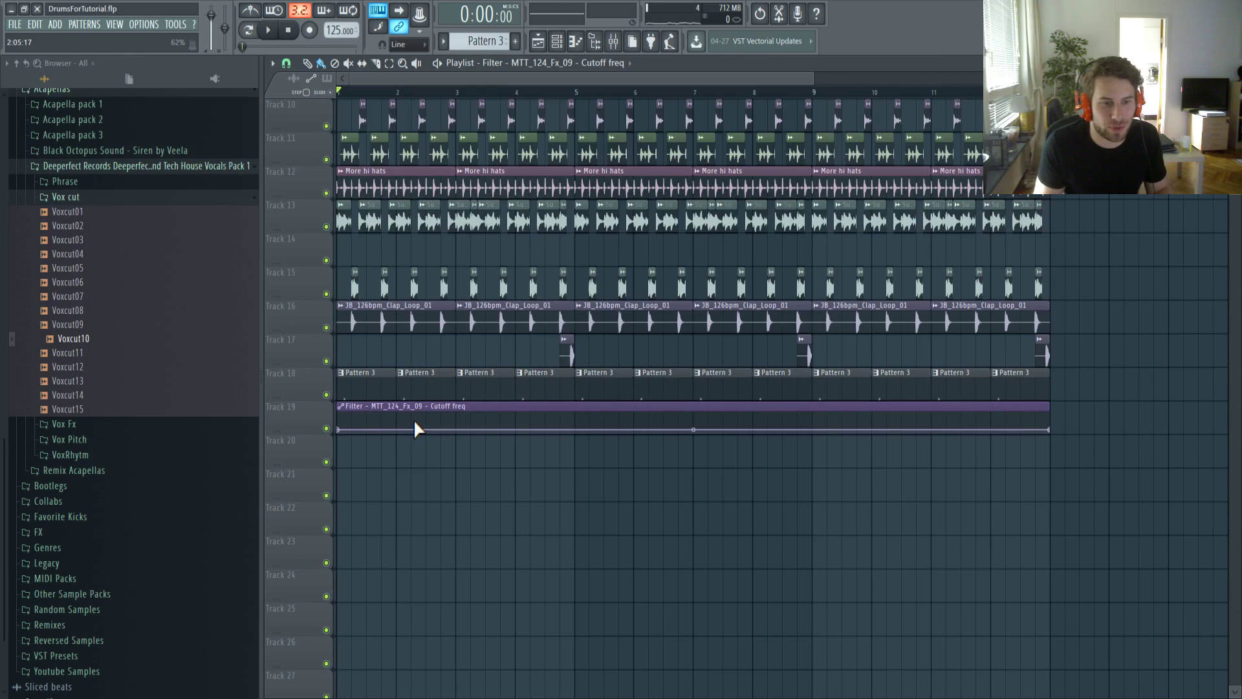
Add a lower point at bar 2, curve the cutoff down to it, and trim the automation clip to one bar
key("space")
right_click(397, 432)
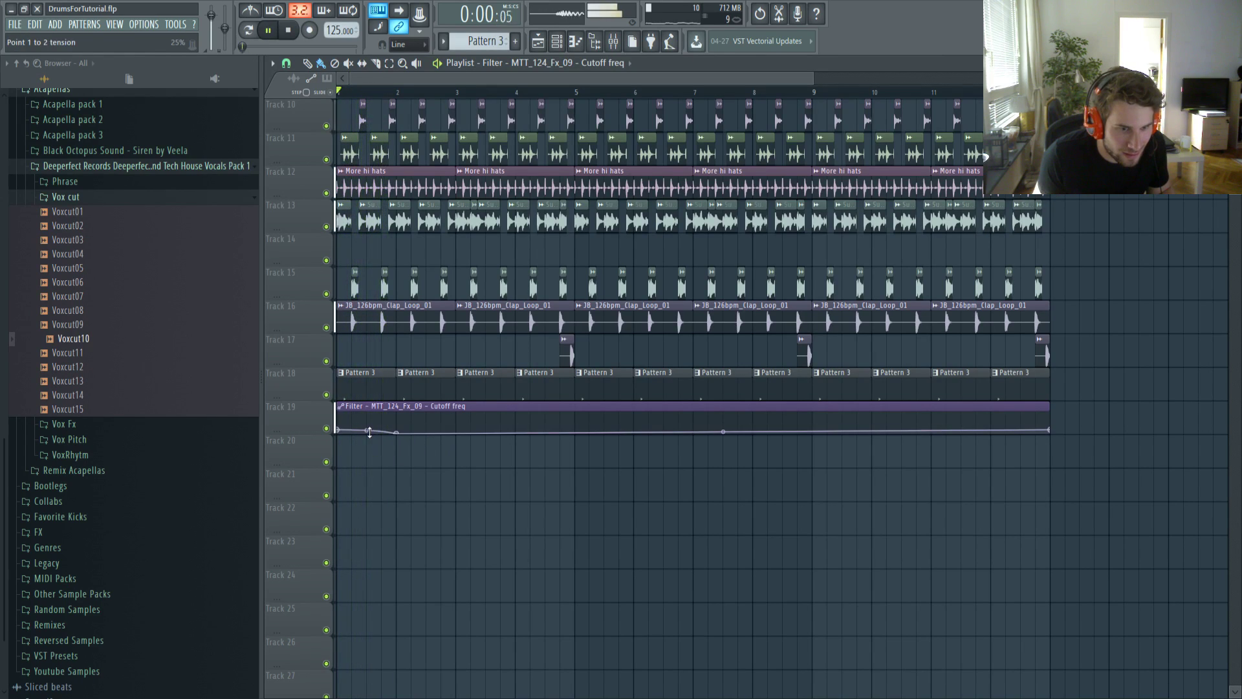
key("space")
key("space")
key("space")
key("space")
key("space")
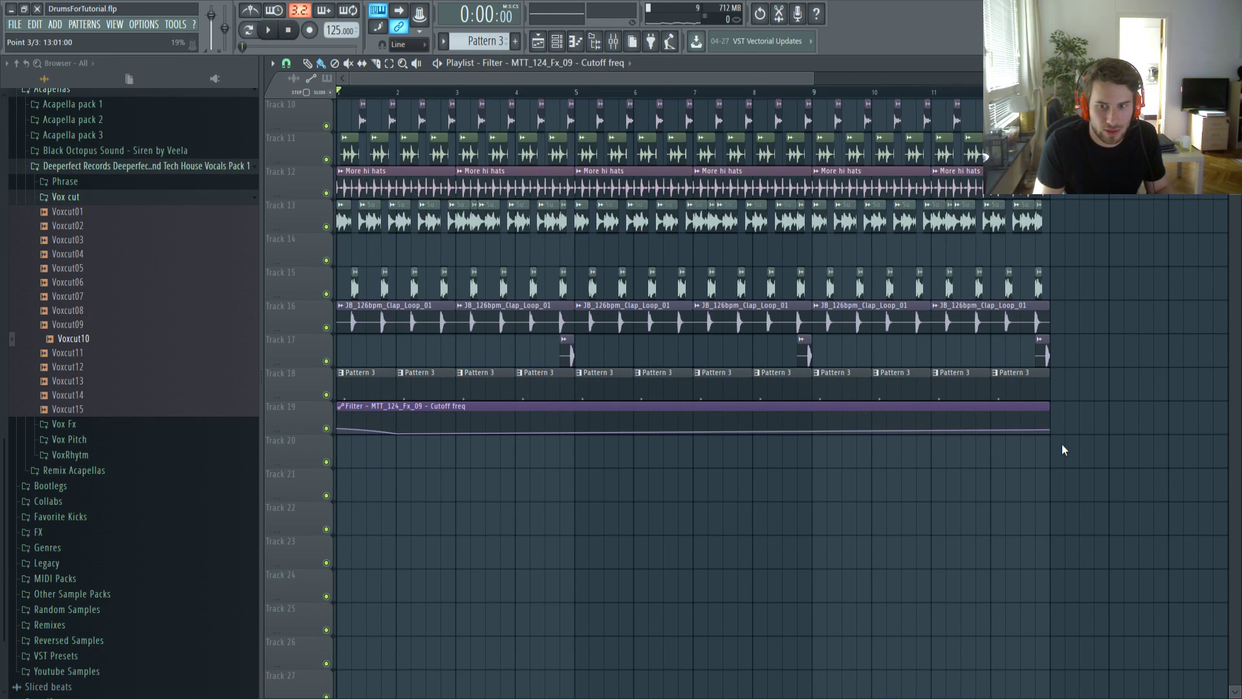
right_click(1065, 445)
scroll(362, 427, "up", 3)
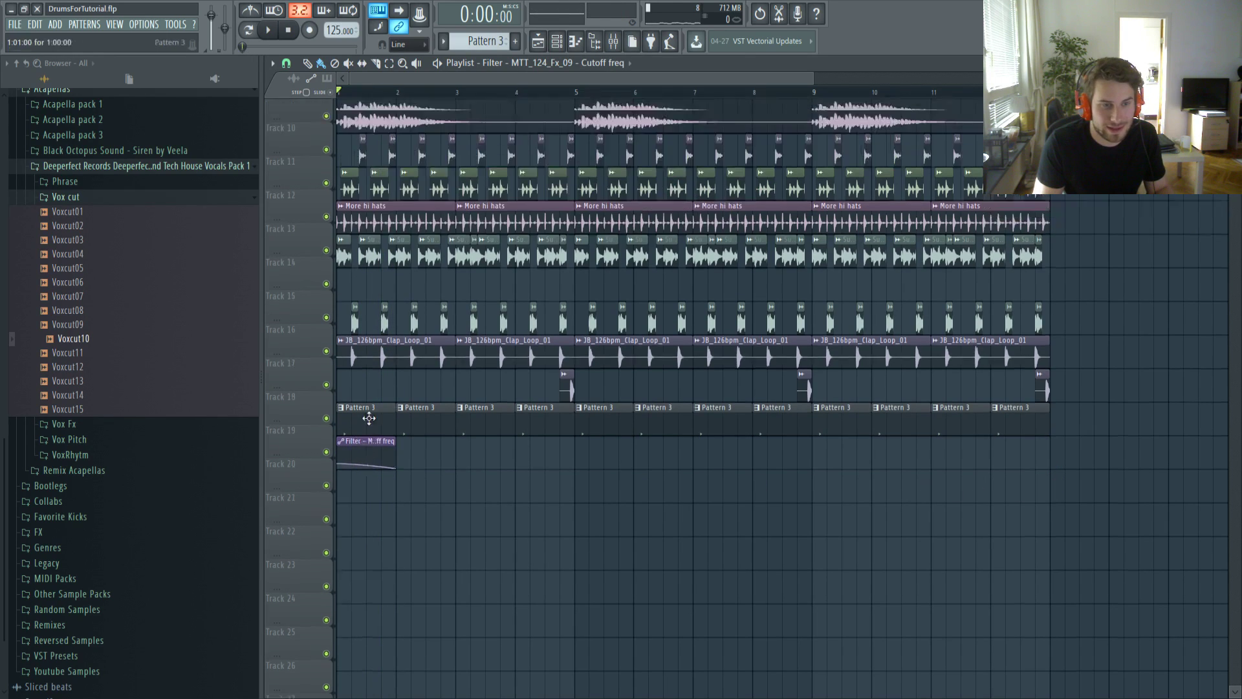
Move the cutoff automation clip to Track 20 and all three MTT_124_Fx_09 clips to Track 21 directly beneath it
scroll(388, 438, "down", 1)
left_click(375, 144)
left_click_drag(788, 150, 787, 521)
left_click_drag(355, 521, 356, 555)
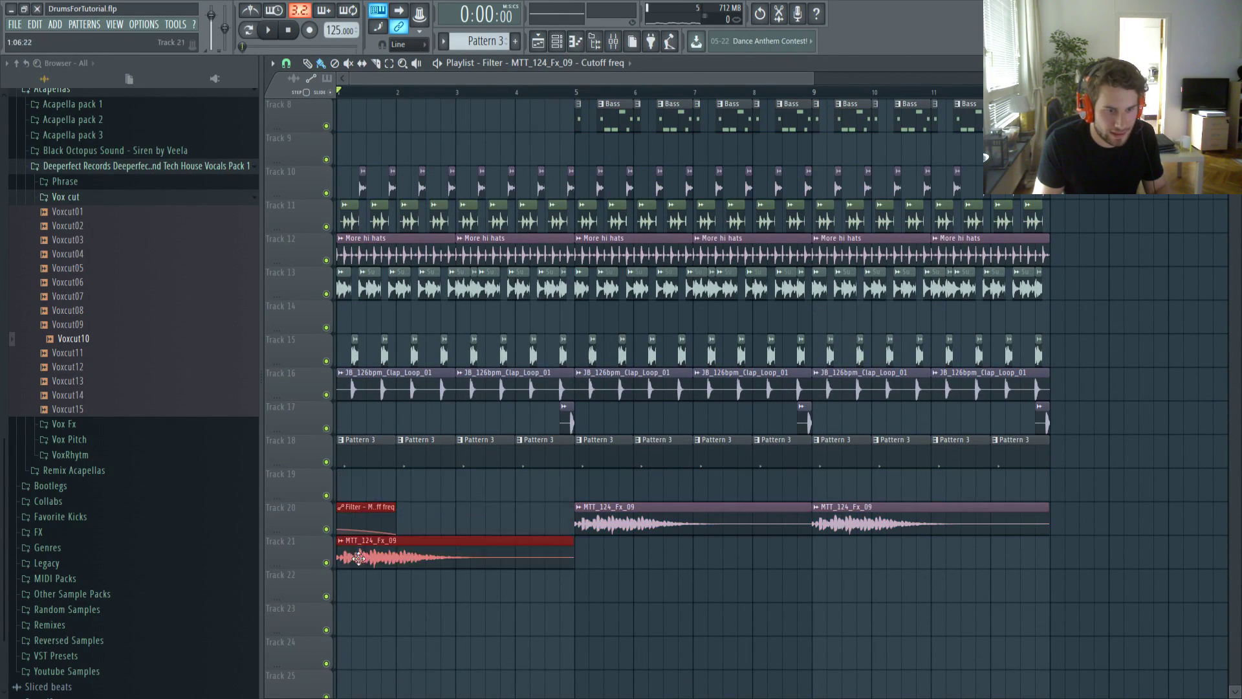
left_click(666, 565, "ctrl")
left_click_drag(1033, 522, 779, 520)
left_click_drag(726, 529, 726, 563)
left_click(710, 584, "ctrl")
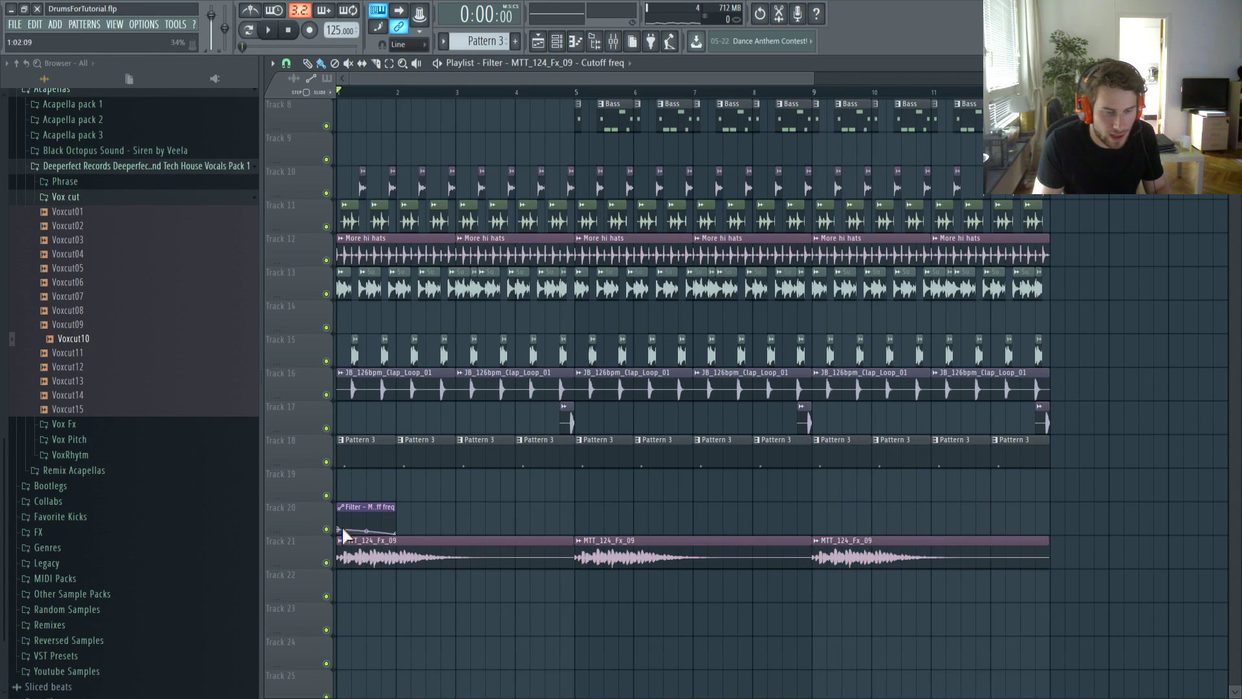
Make the Track 20 cutoff automation clip unique and try repeating it along the track while adjusting its first point
scroll(352, 533, "up", 4)
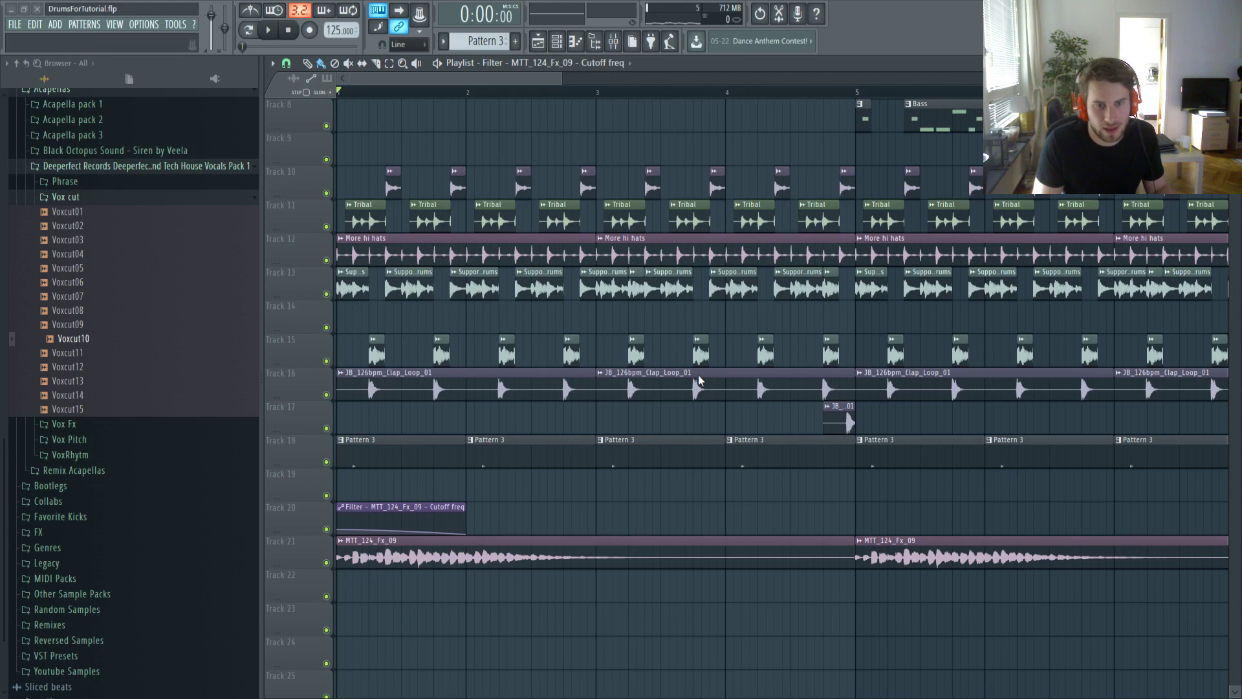
left_click(731, 398)
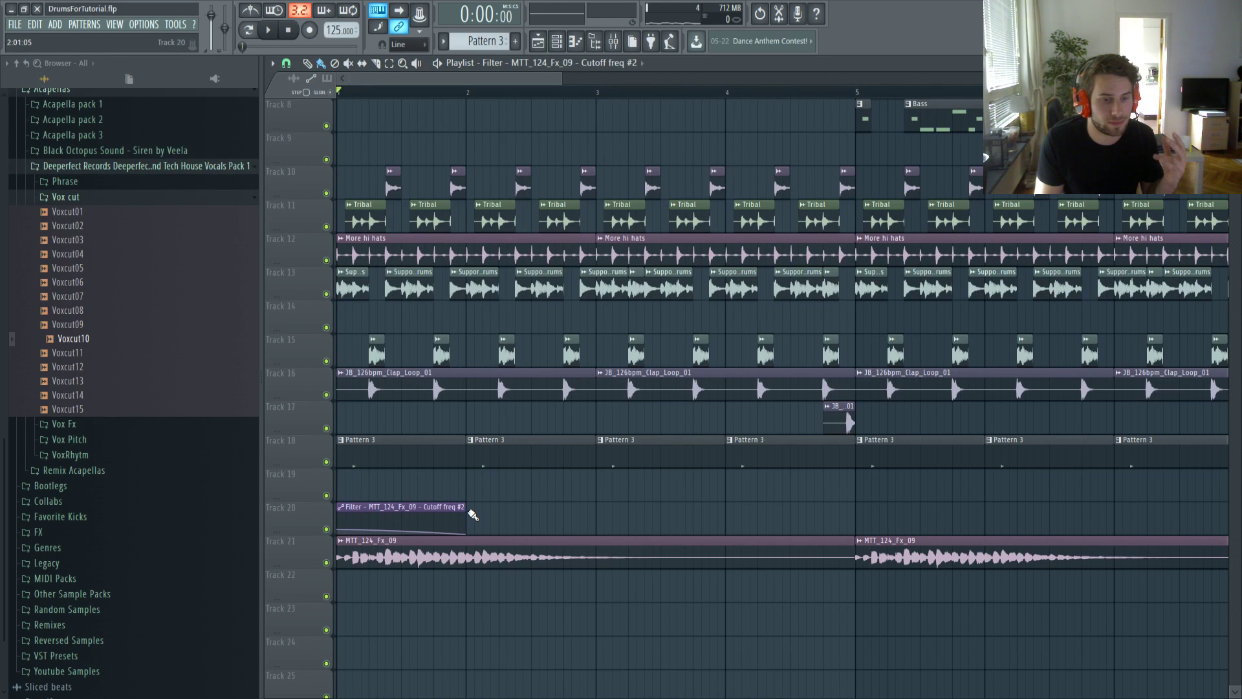
scroll(471, 513, "down", 5)
left_click_drag(377, 518, 707, 529)
left_click(777, 639, "ctrl")
scroll(329, 562, "up", 1)
scroll(260, 551, "up", 5)
scroll(305, 552, "up", 2)
scroll(302, 548, "down", 1)
scroll(303, 550, "down", 2)
left_click_drag(339, 528, 339, 528)
left_click_drag(417, 515, 959, 519)
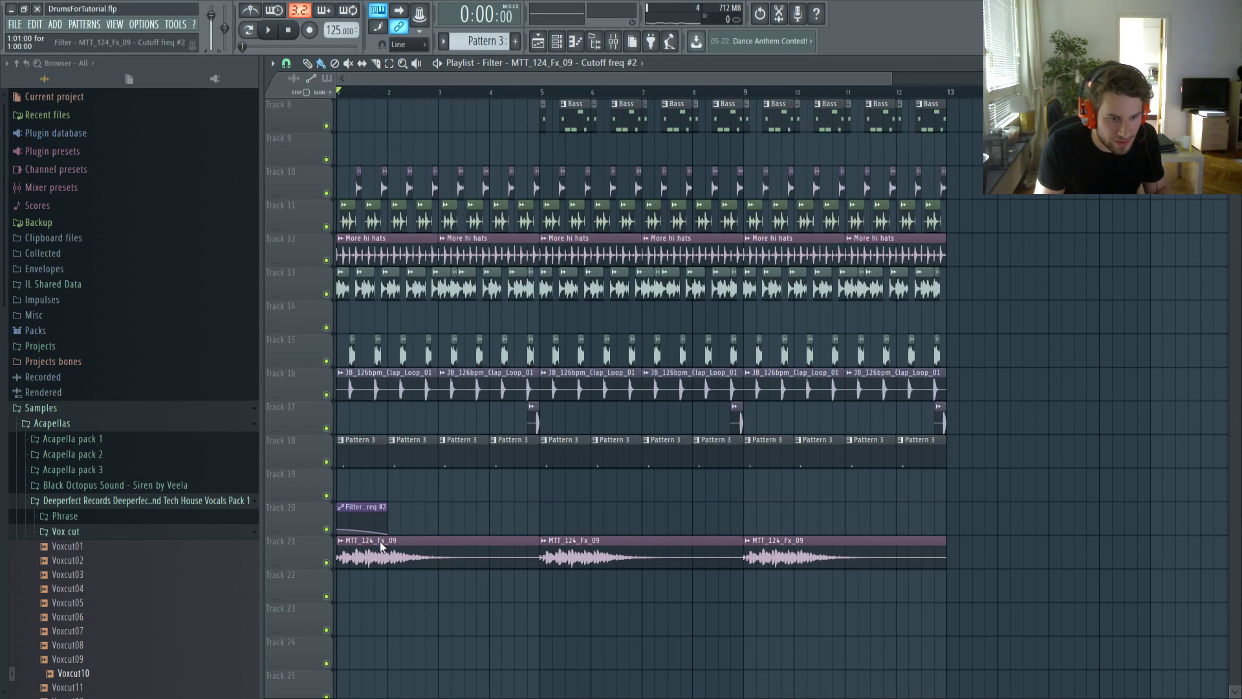
Make the cutoff clip unique again, repeat it along Track 20 up to bar 13, and raise its starting point
left_click(392, 606)
left_click(693, 399)
left_click_drag(391, 507, 944, 508)
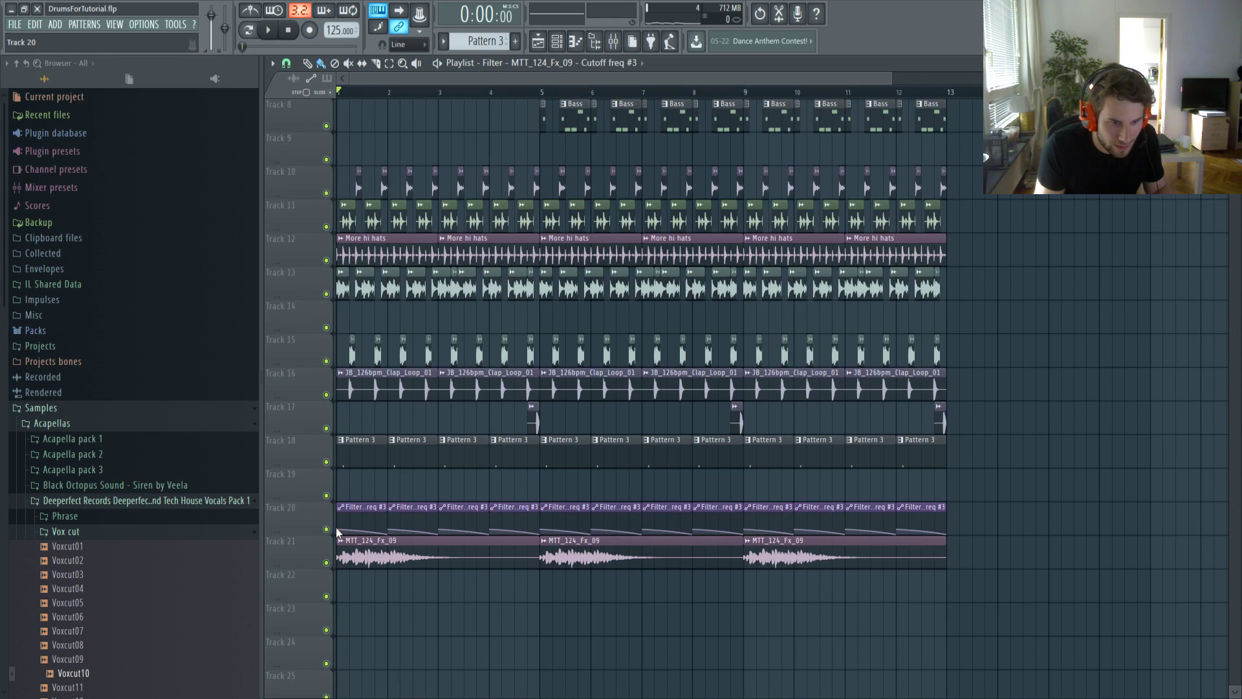
left_click_drag(340, 529, 339, 525)
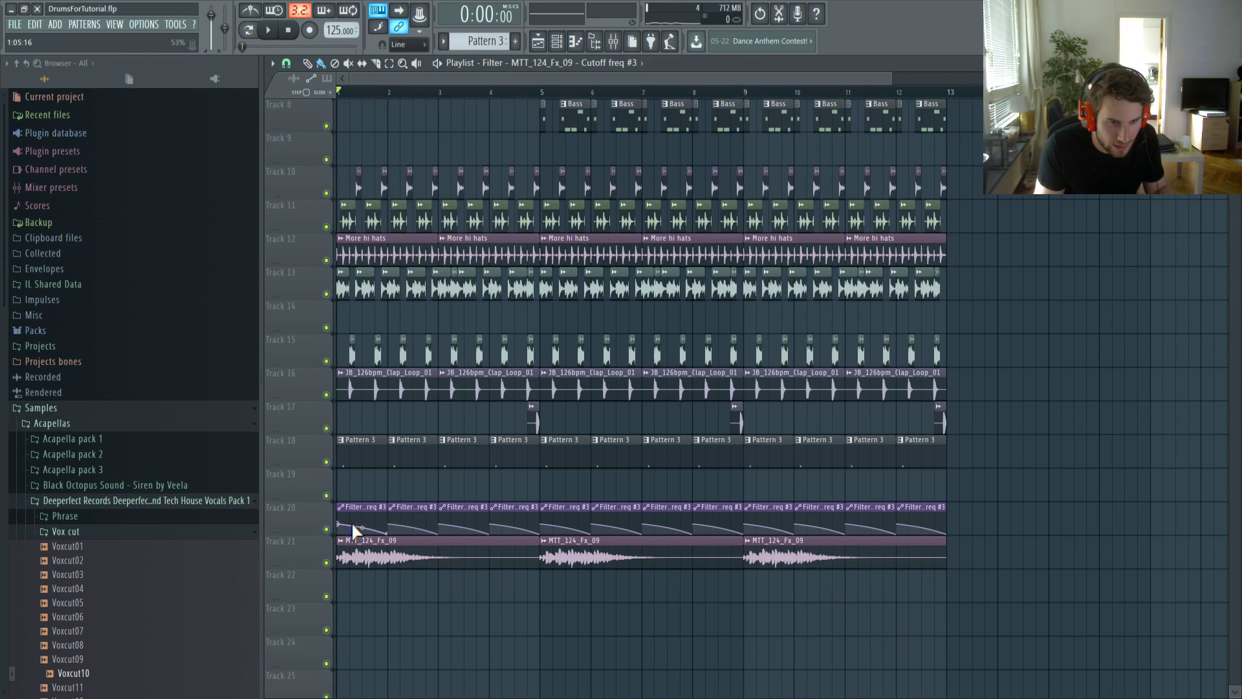
Make the first cutoff clip on Track 20 unique and reshape its curve into a gentle rise that meets the next clip
left_click(392, 605)
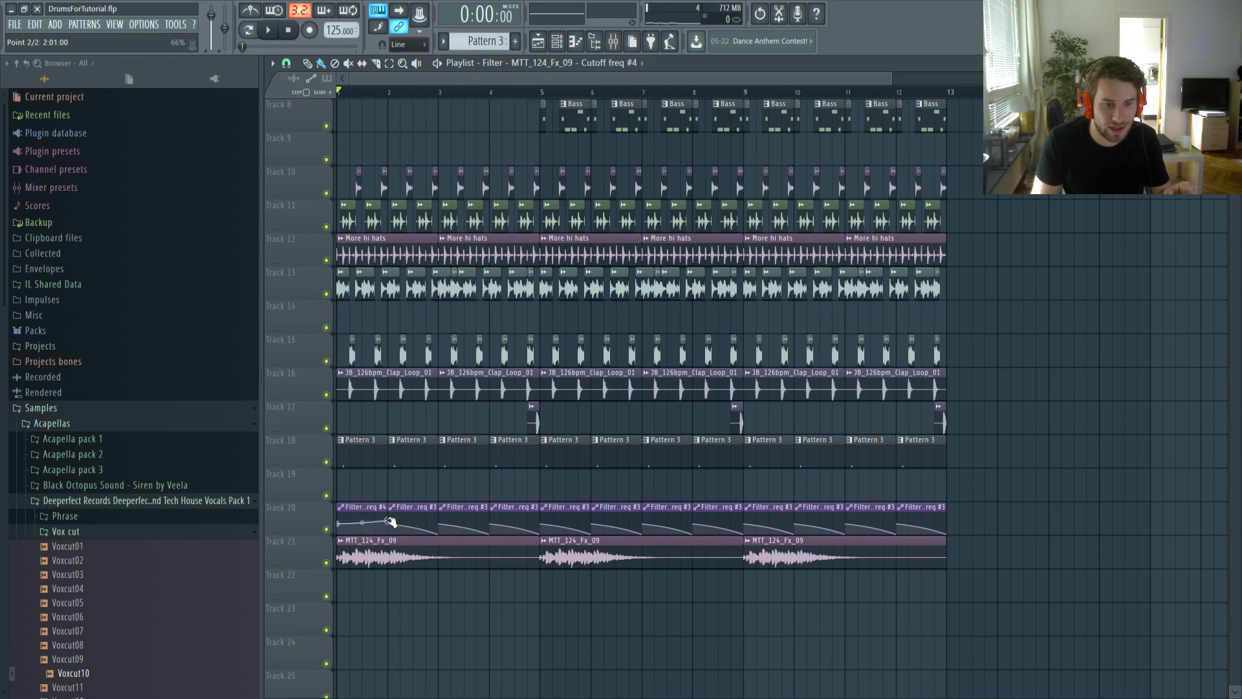
left_click_drag(392, 520, 396, 534)
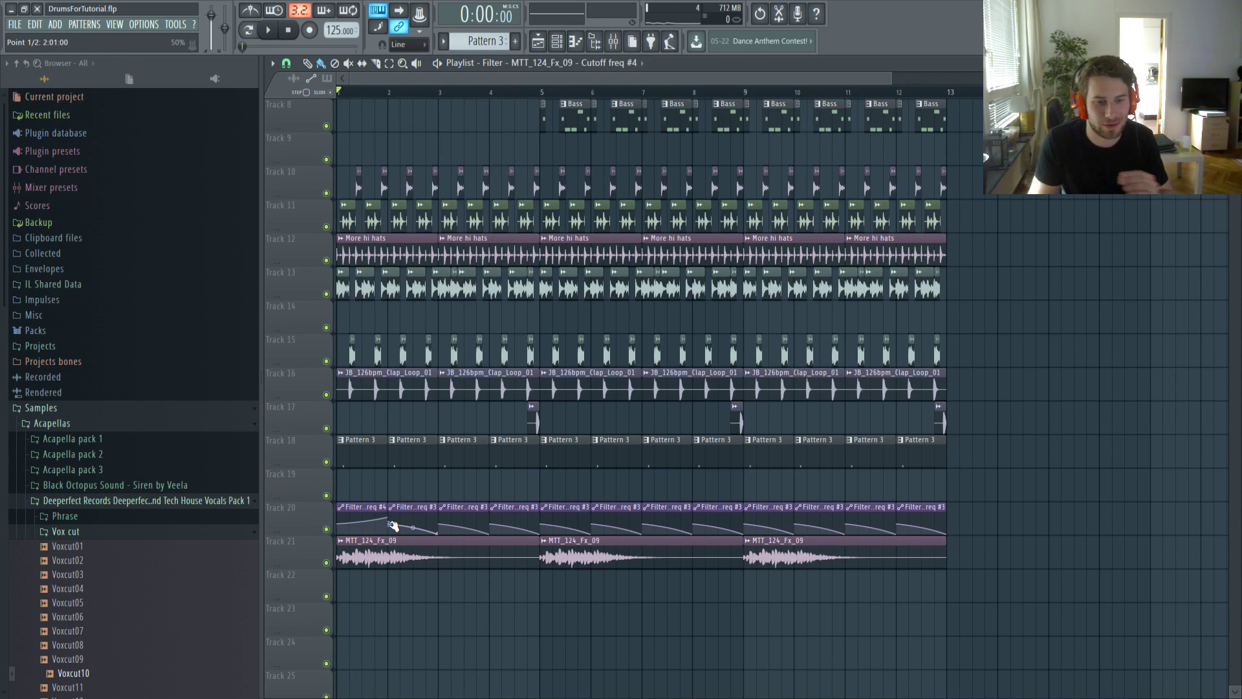
left_click_drag(388, 522, 390, 522)
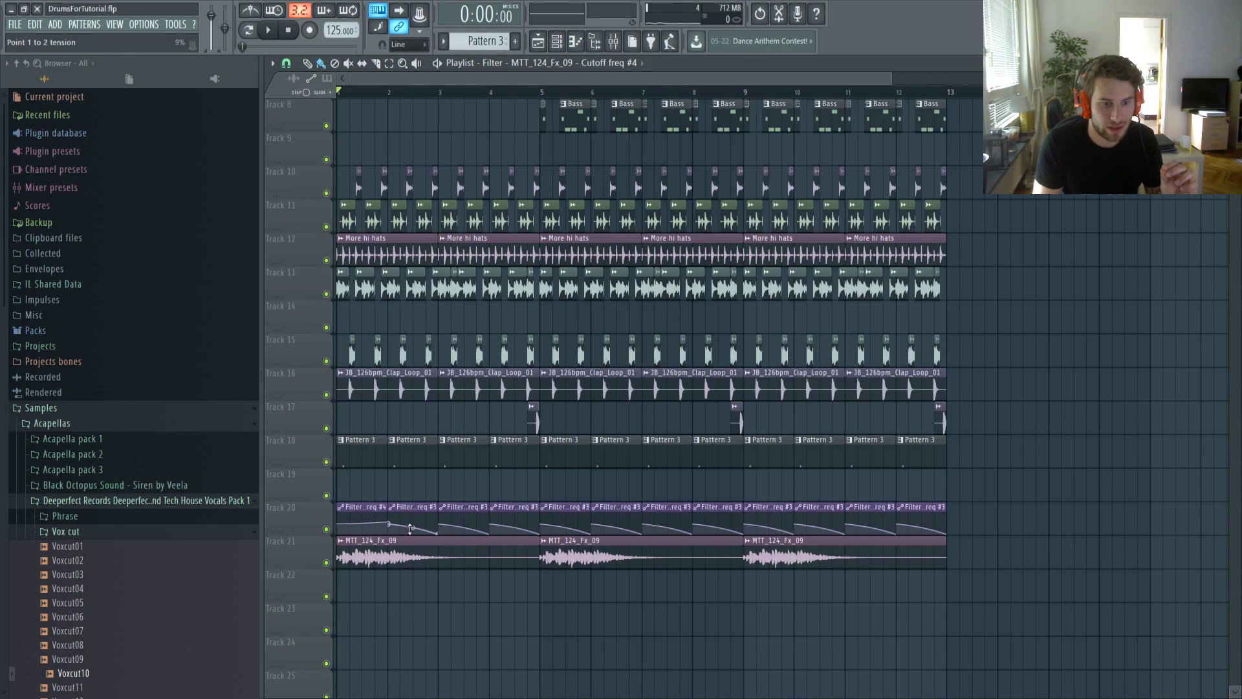
Place the original cutoff automation clip on Track 22 from bar 1 and remove the repeated cutoff clips from Track 20
left_click_drag(436, 585, 354, 578)
left_click_drag(386, 576, 461, 583)
left_click_drag(341, 576, 717, 576)
right_click(453, 511)
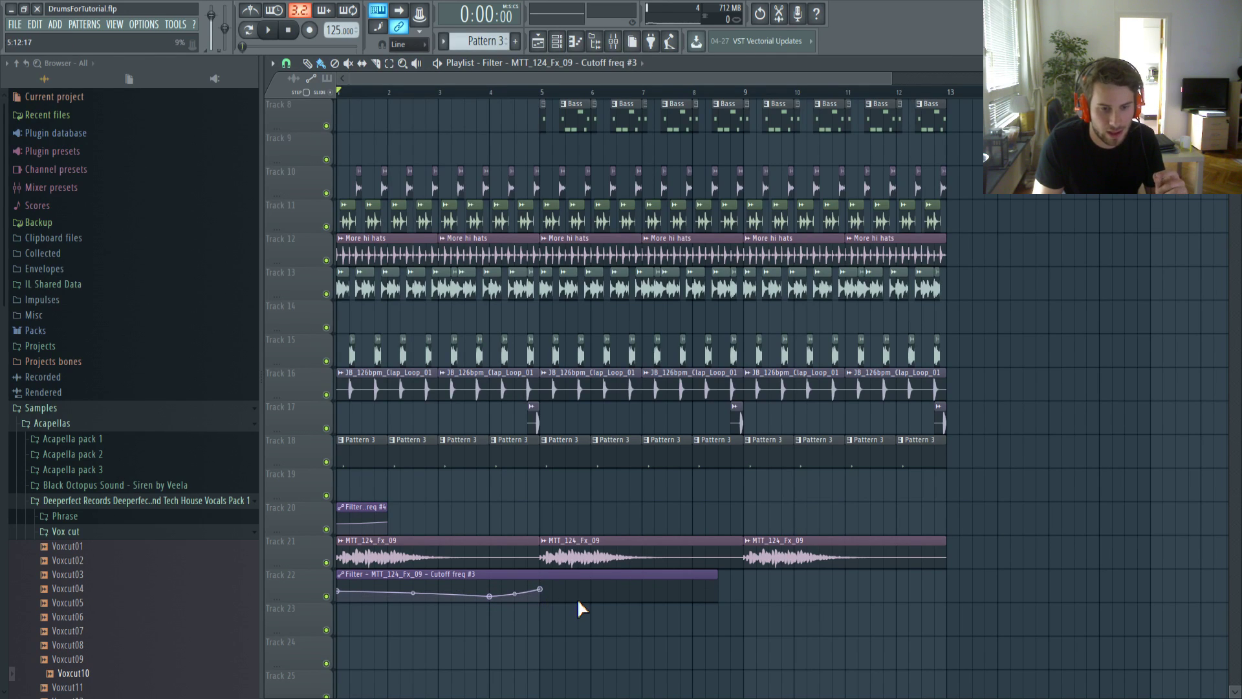
Try extending the Track 22 cutoff clip to bar 13 and lowering its points near bar 5, and delete the clip
left_click_drag(717, 585, 938, 589)
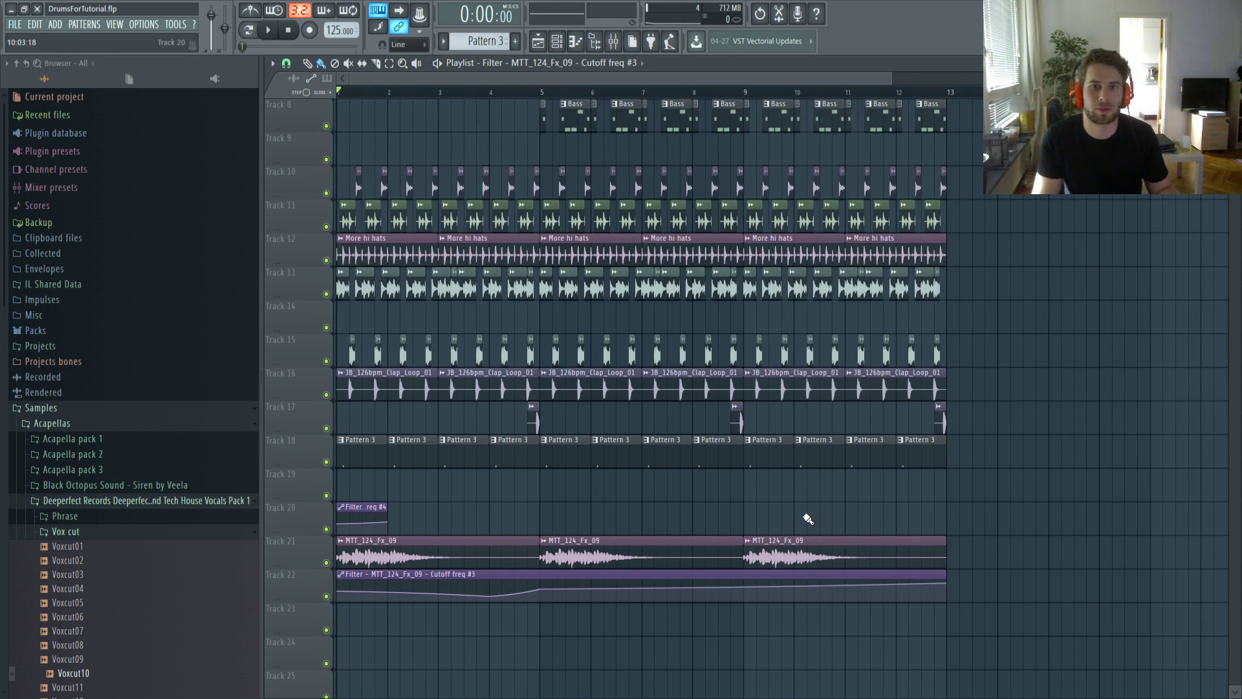
left_click(970, 499)
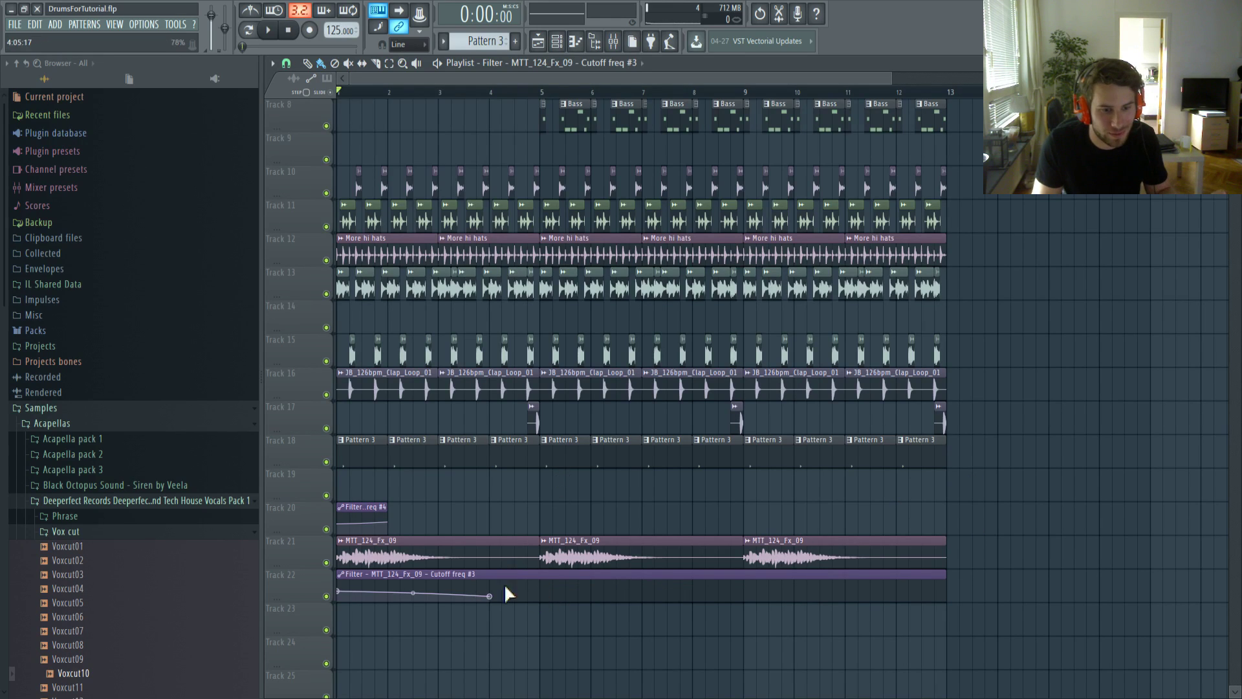
left_click_drag(537, 585, 515, 596)
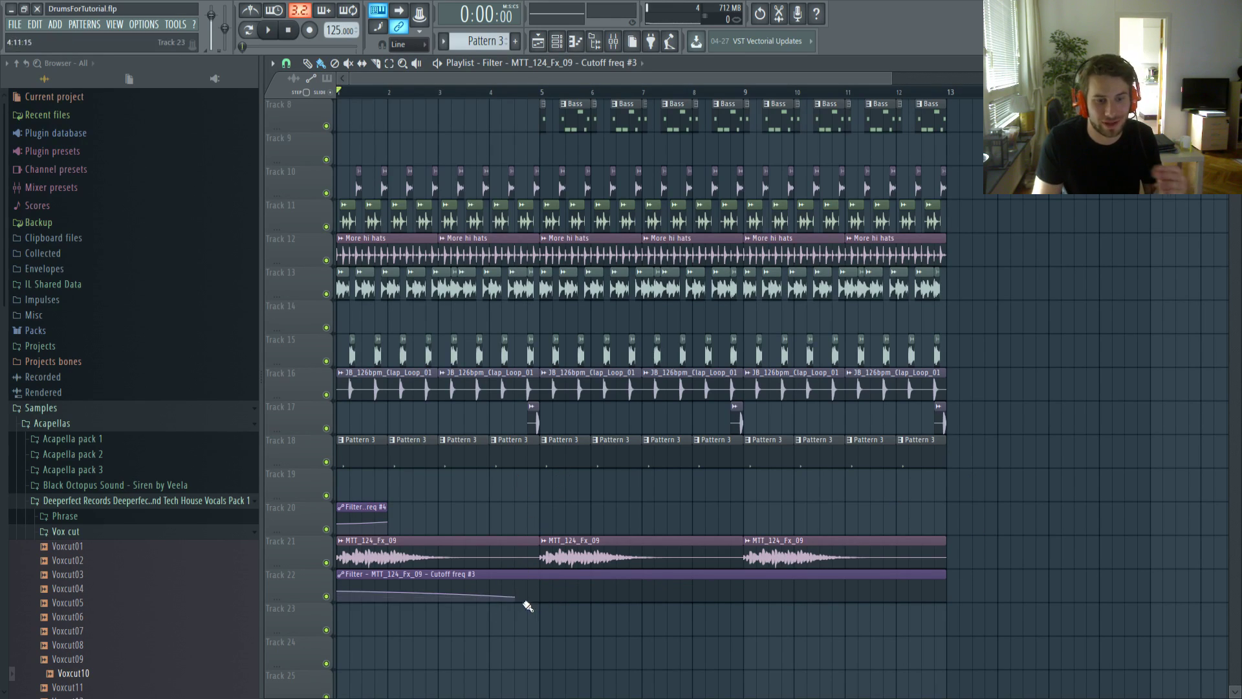
left_click(562, 490)
right_click(572, 575)
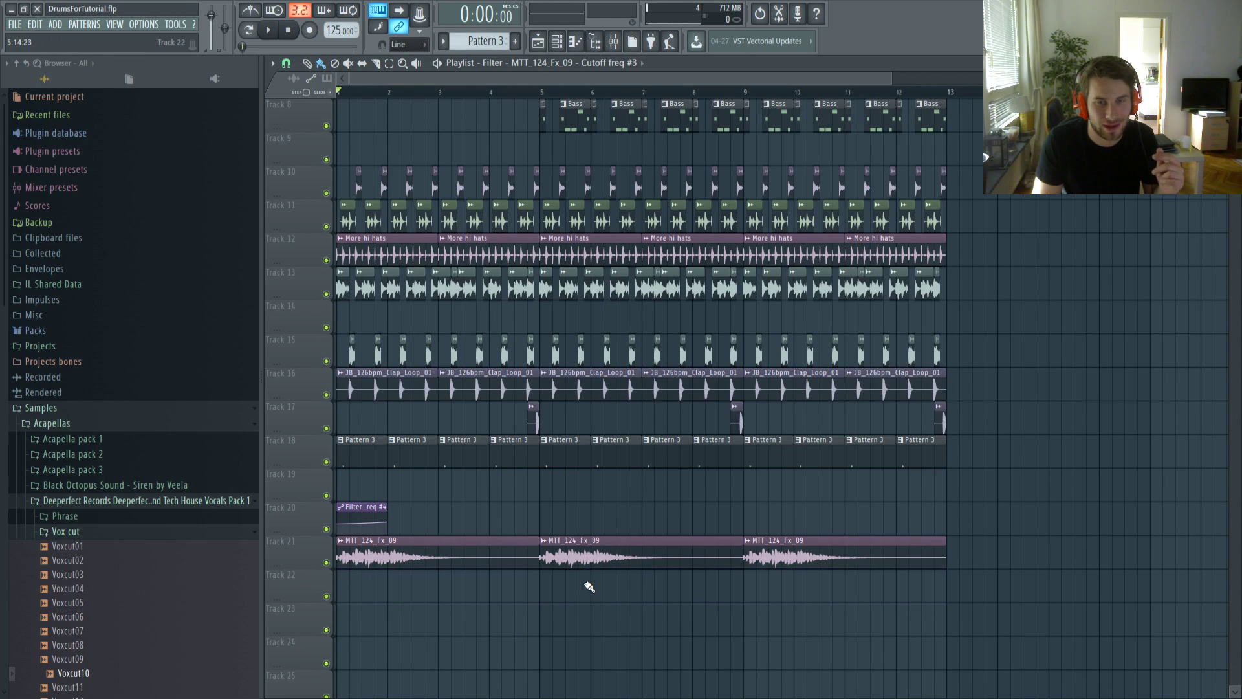
Repeat the first cutoff clip along Track 20 up to bar 13, lower its end point, and play it back
left_click_drag(382, 509, 892, 516)
left_click_drag(387, 521, 389, 529)
key("space")
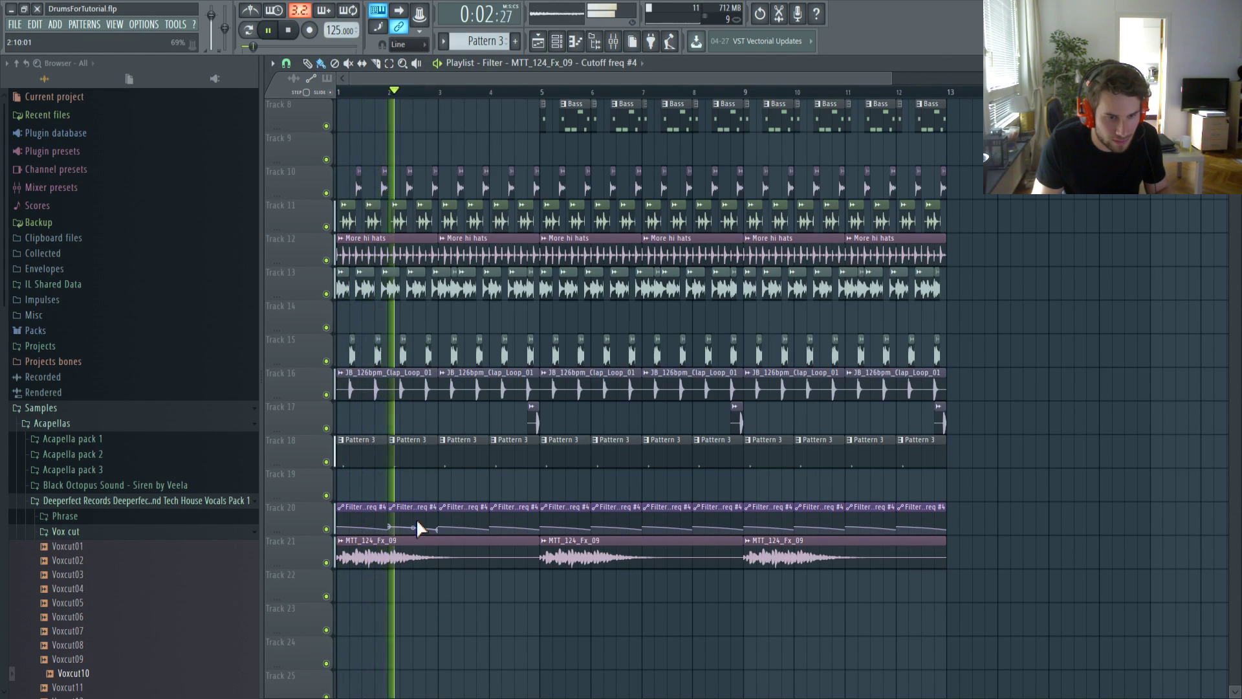
key("space")
Replace the Track 20 repeats with one falling two-bar cutoff clip at bar 1, and place copies at bars 5 and 9
left_click_drag(424, 513, 912, 521)
left_click_drag(388, 527, 428, 533)
key("space")
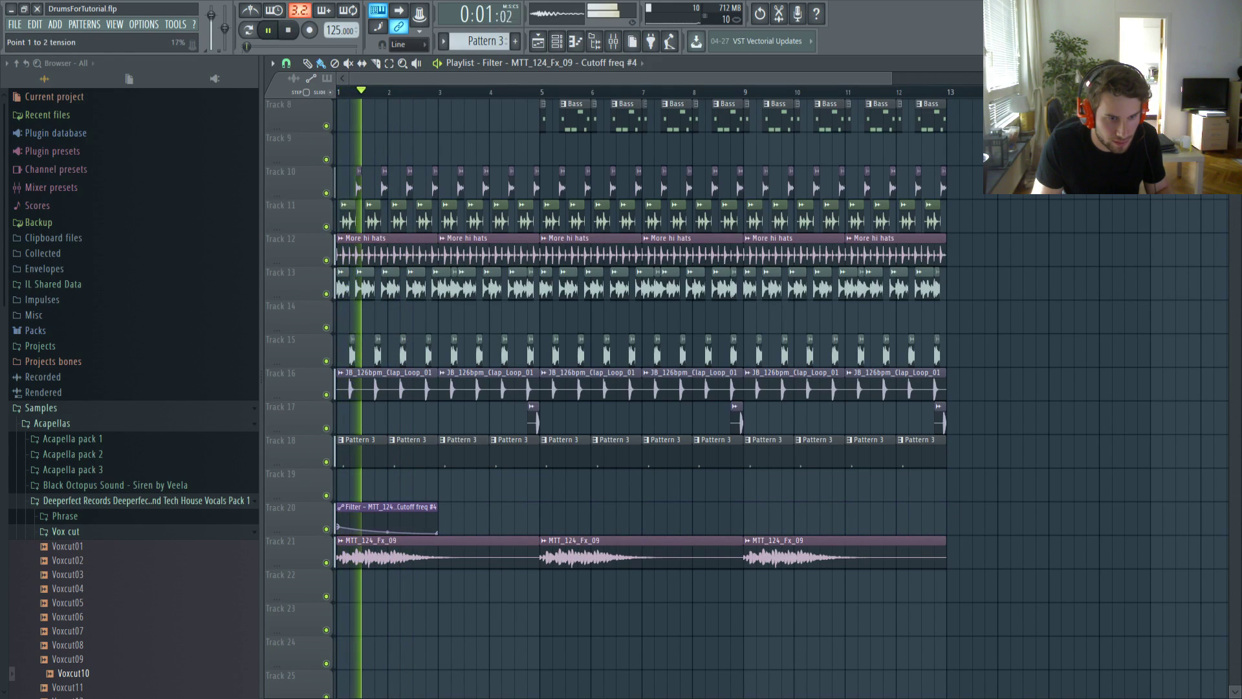
left_click(543, 515)
left_click(754, 515)
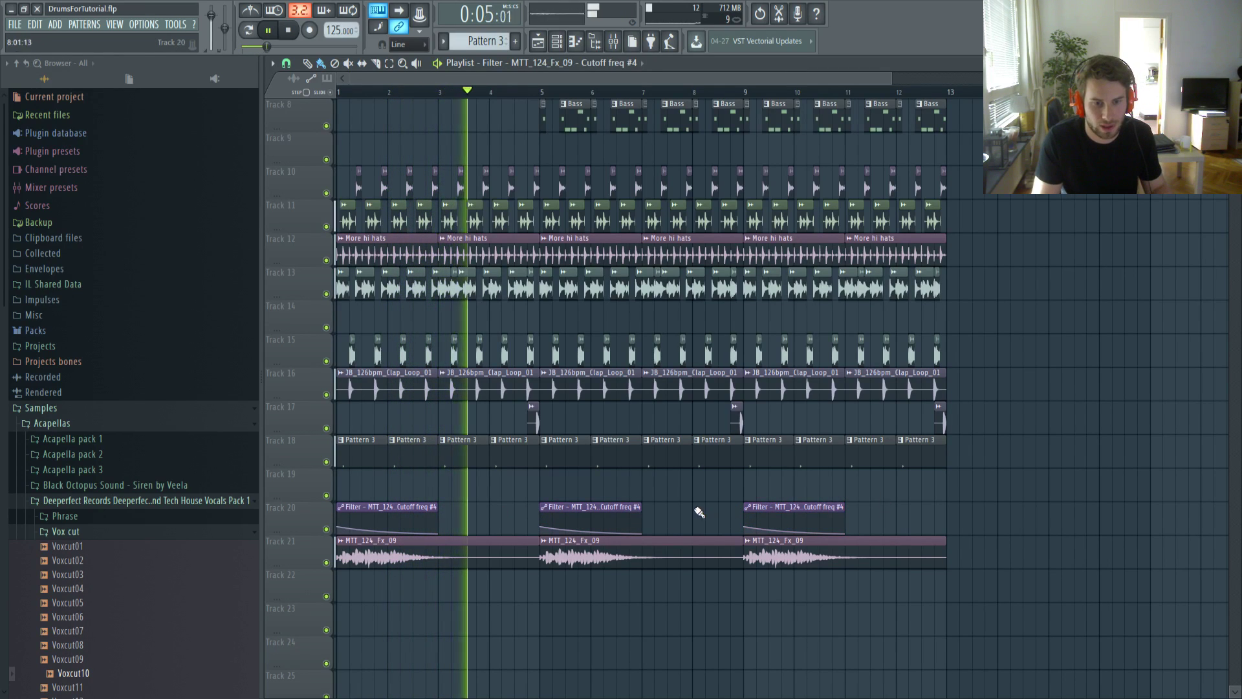
scroll(571, 489, "down", 2)
key("space")
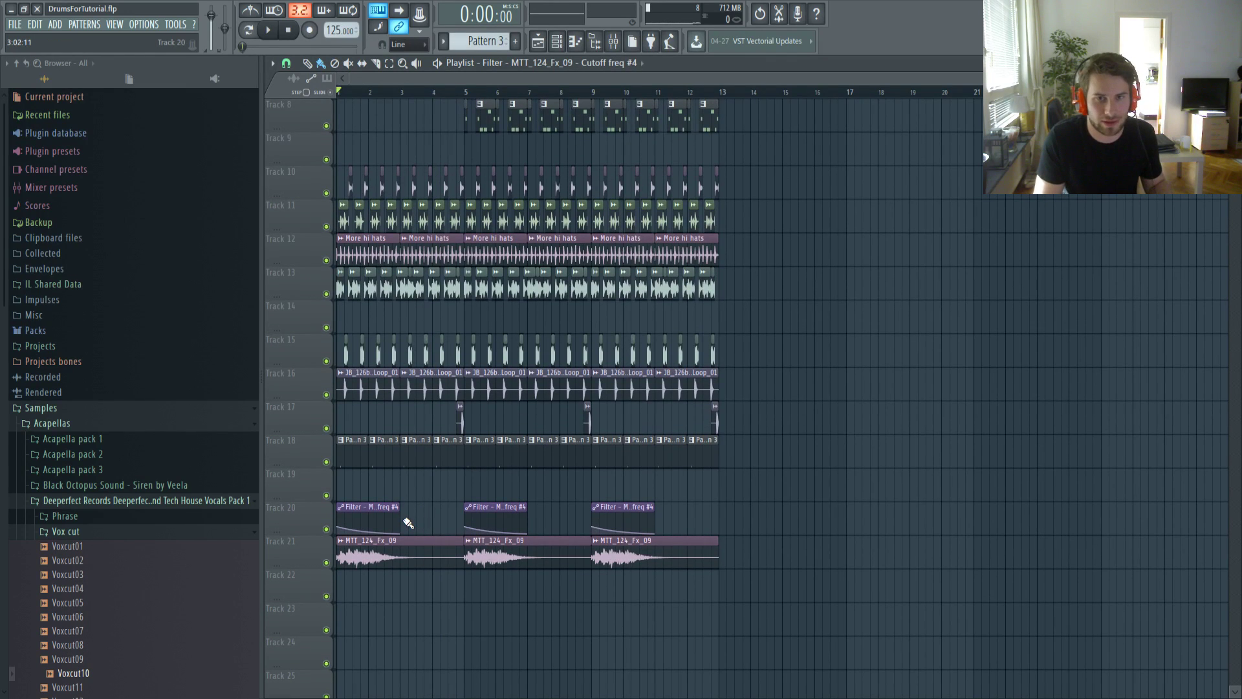
Make the bar 5 cutoff clip on Track 20 unique, raise its curve, and play from shortly before it
scroll(407, 523, "up", 1)
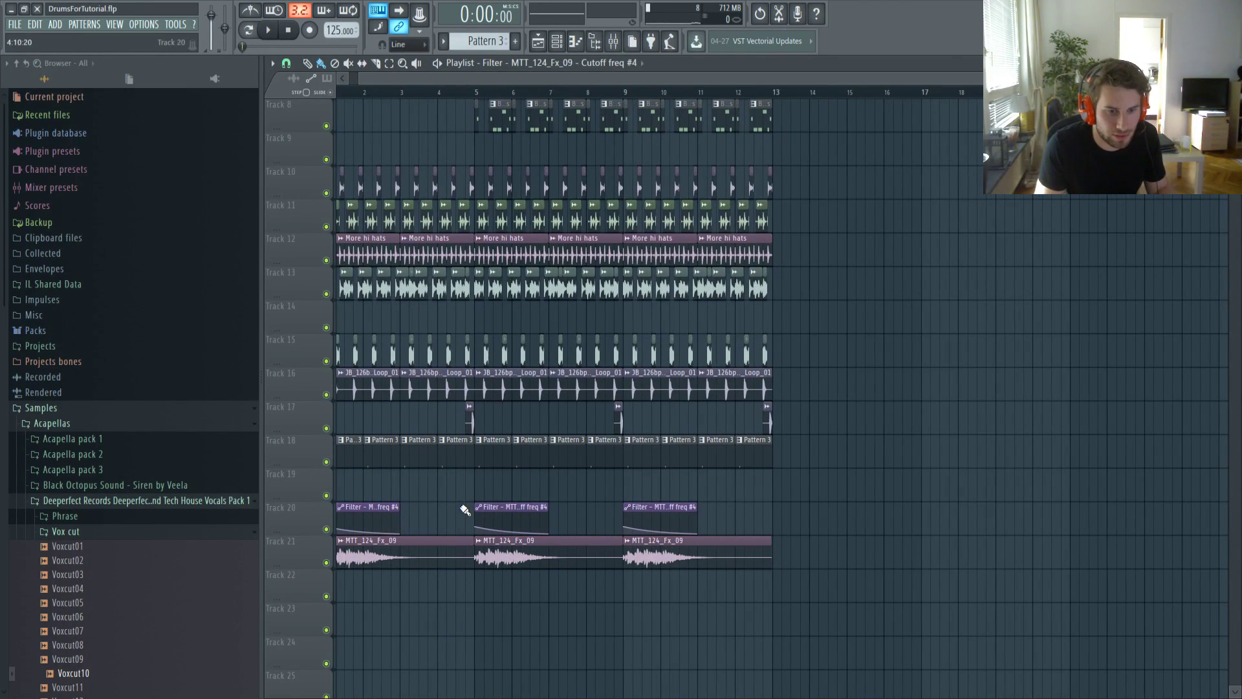
left_click(432, 97)
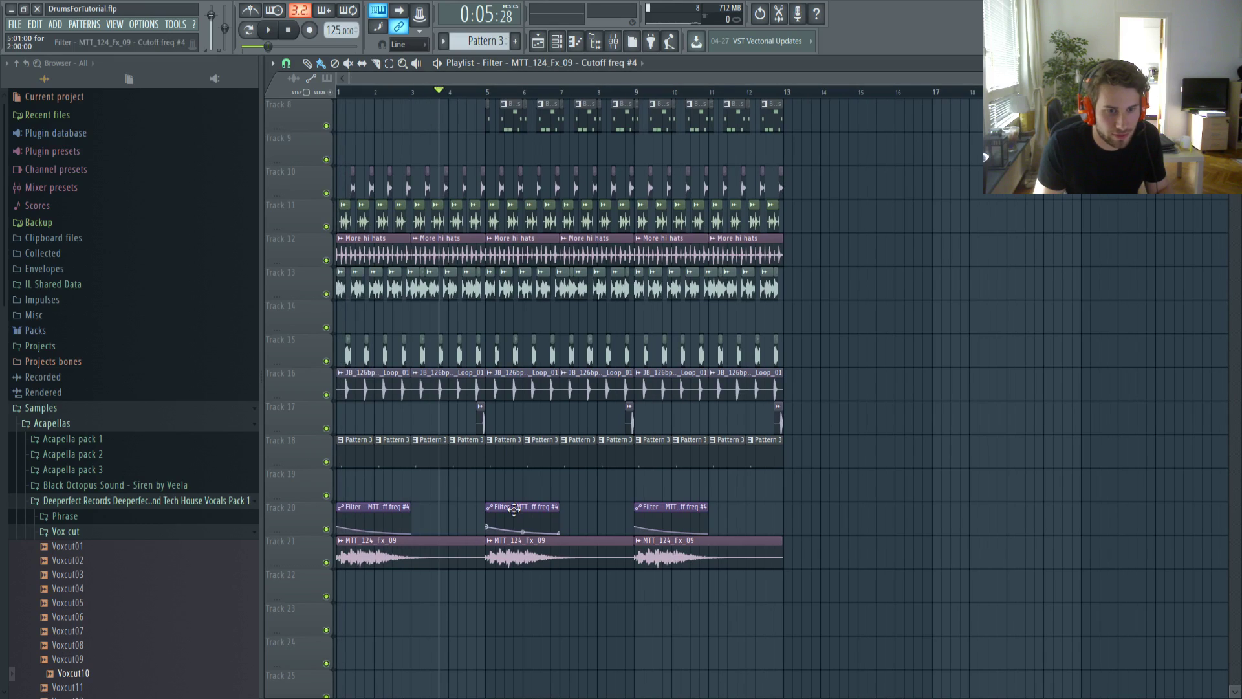
left_click_drag(524, 531, 524, 511)
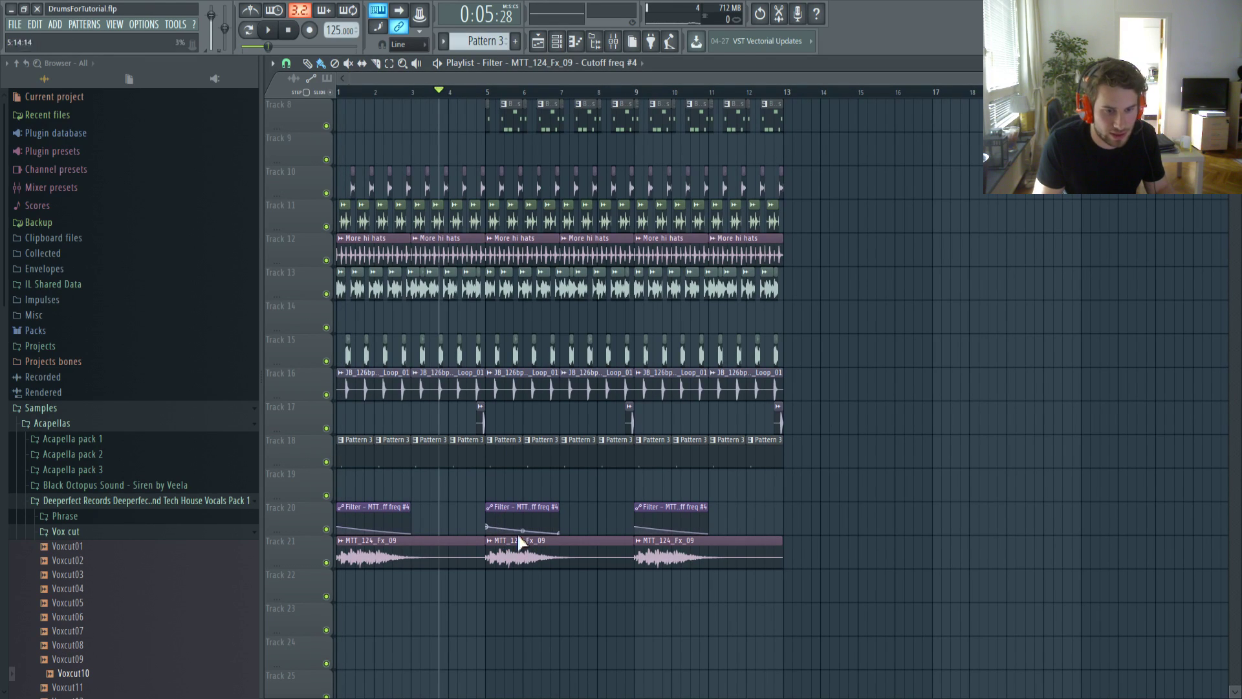
left_click(534, 606)
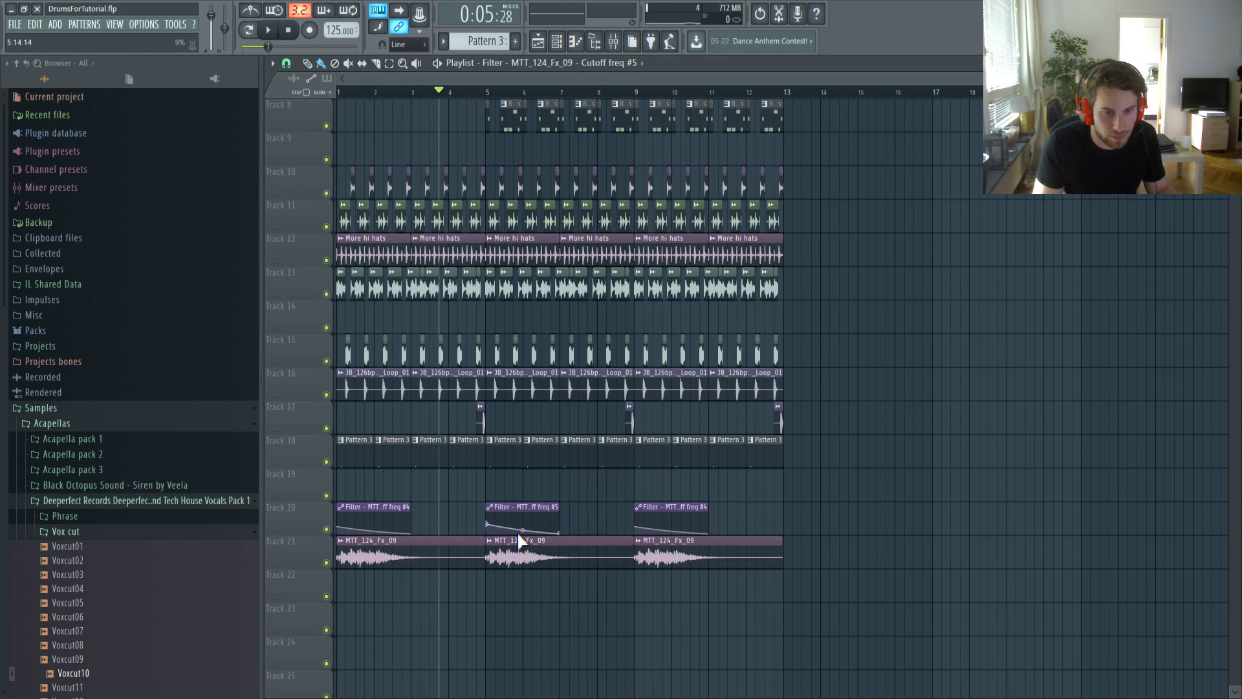
key("space")
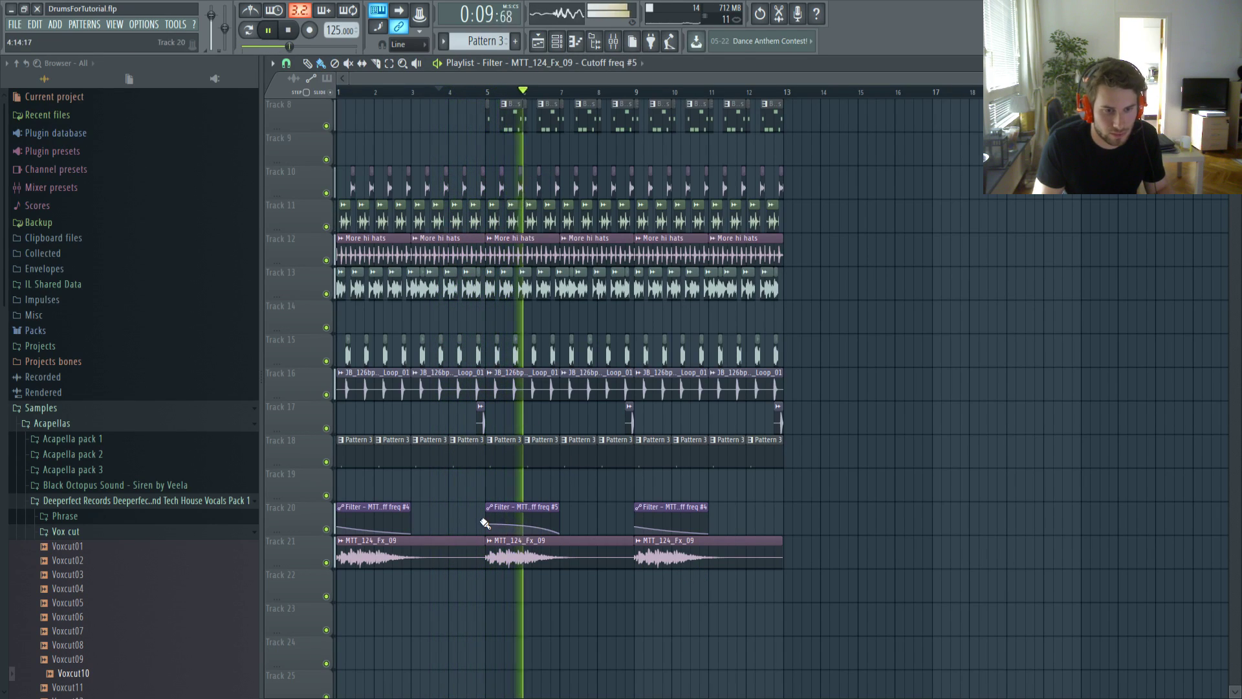
Reshape the bar 5 cutoff clip into a nearly straight rise by lowering its start and raising its end, checking by playback
key("space")
left_click_drag(488, 524, 489, 530)
left_click_drag(563, 535, 561, 518)
key("space")
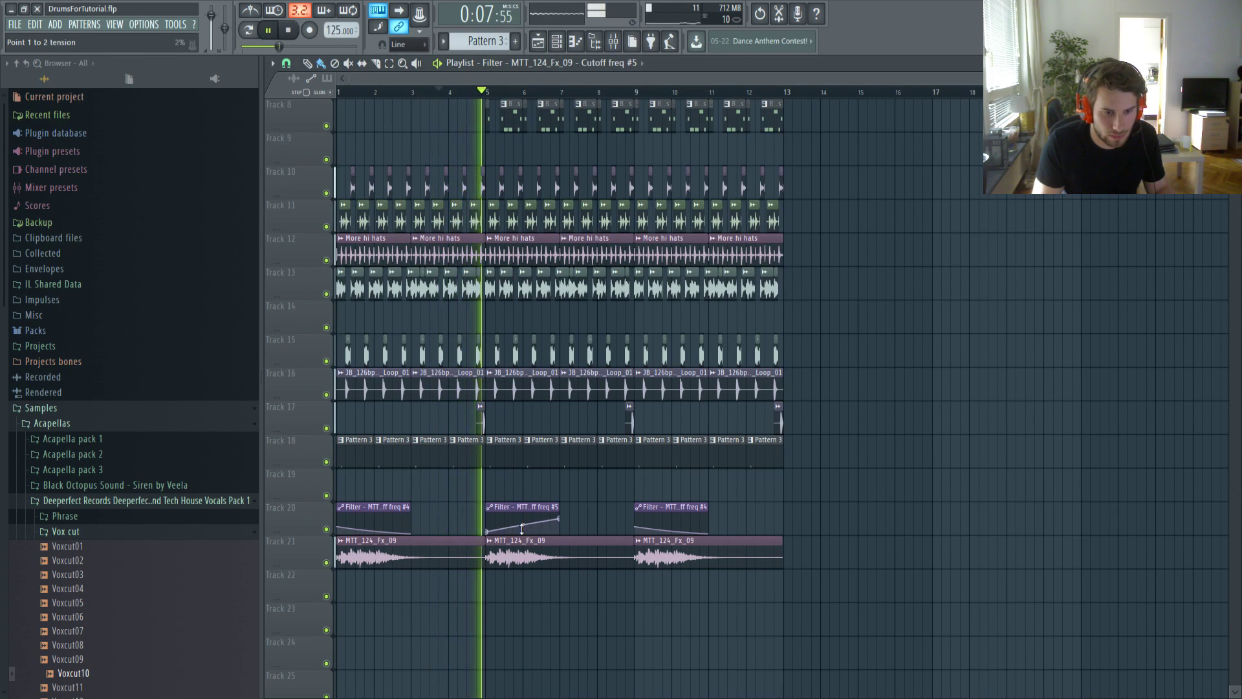
key("space")
key("space")
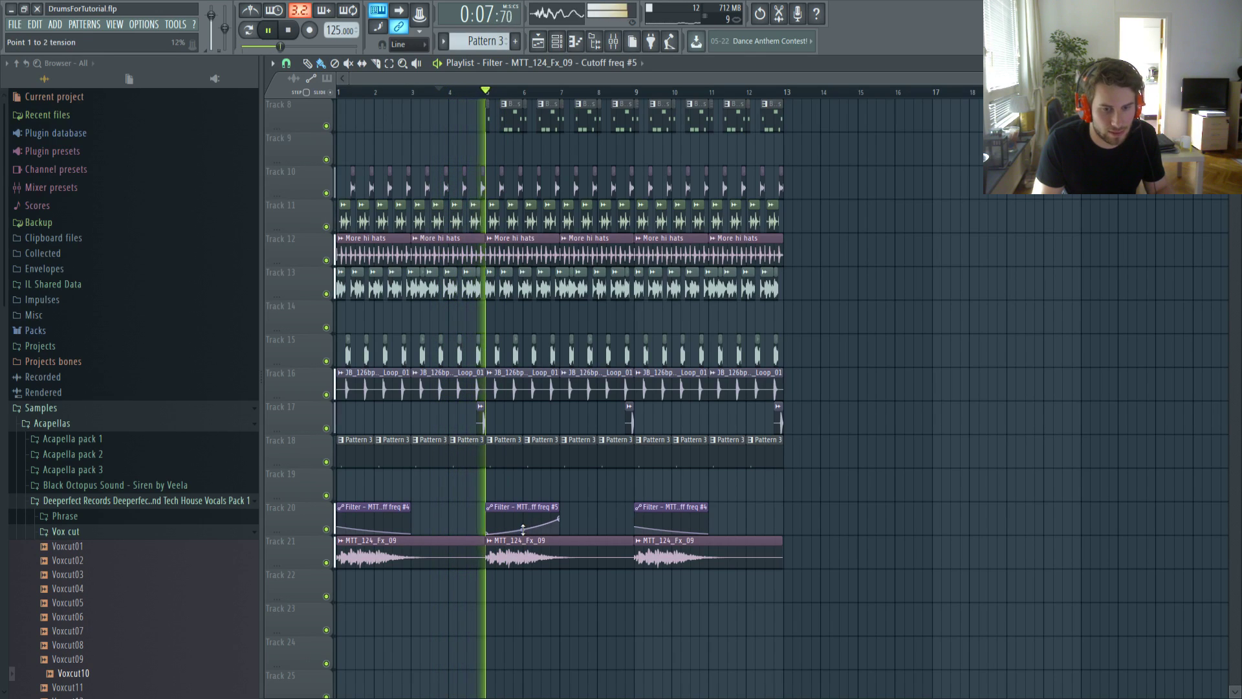
left_click_drag(523, 530, 523, 525)
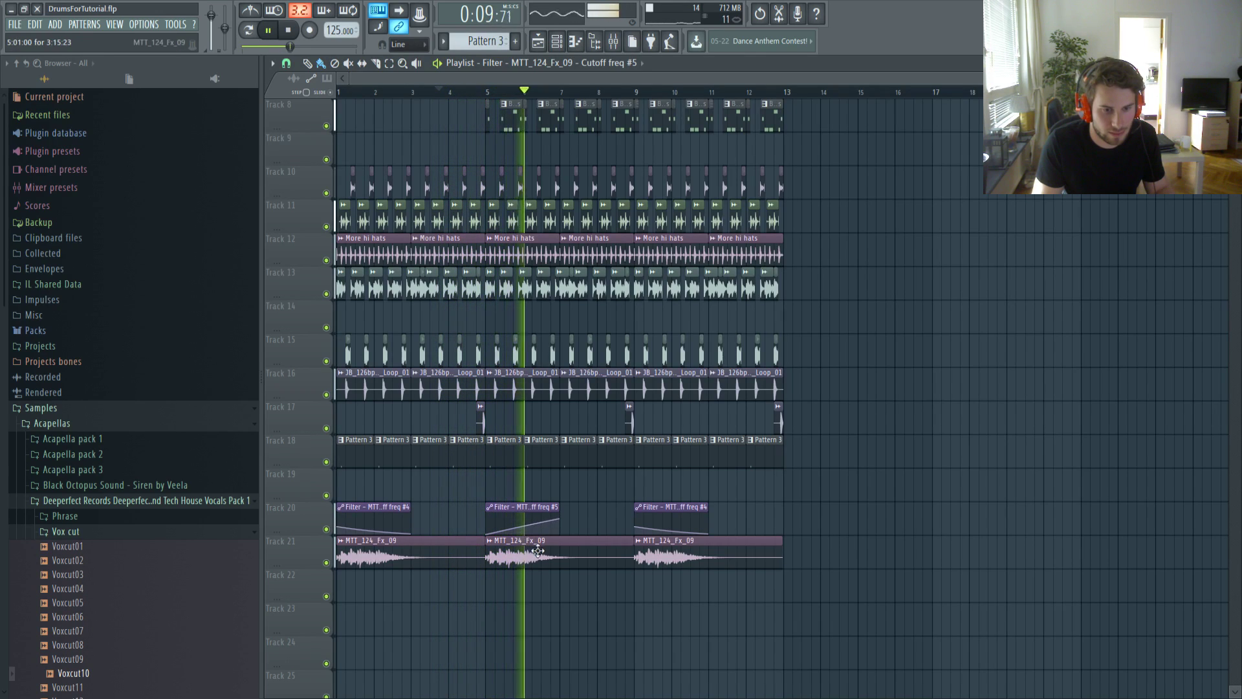
Add Fruity Filter with x2 on after Ambience on the Voxcut10 mixer track and create an automation clip for its cutoff
scroll(591, 593, "down", 2)
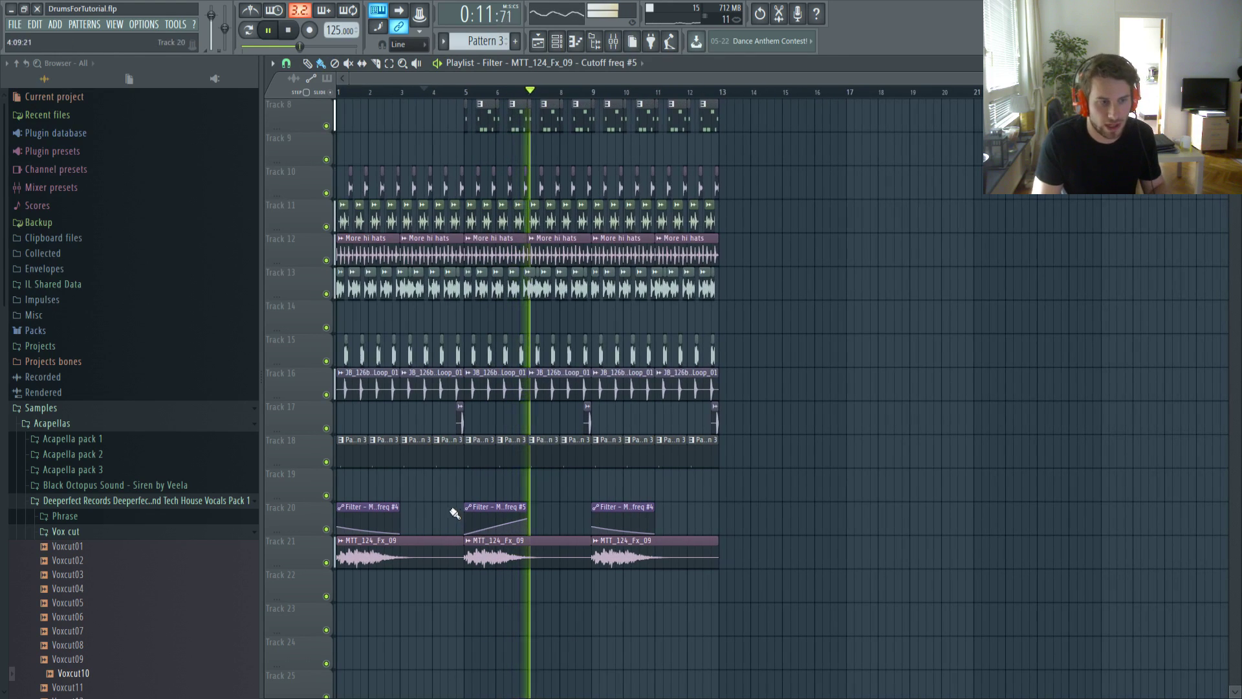
left_click(123, 518)
double_click(578, 462)
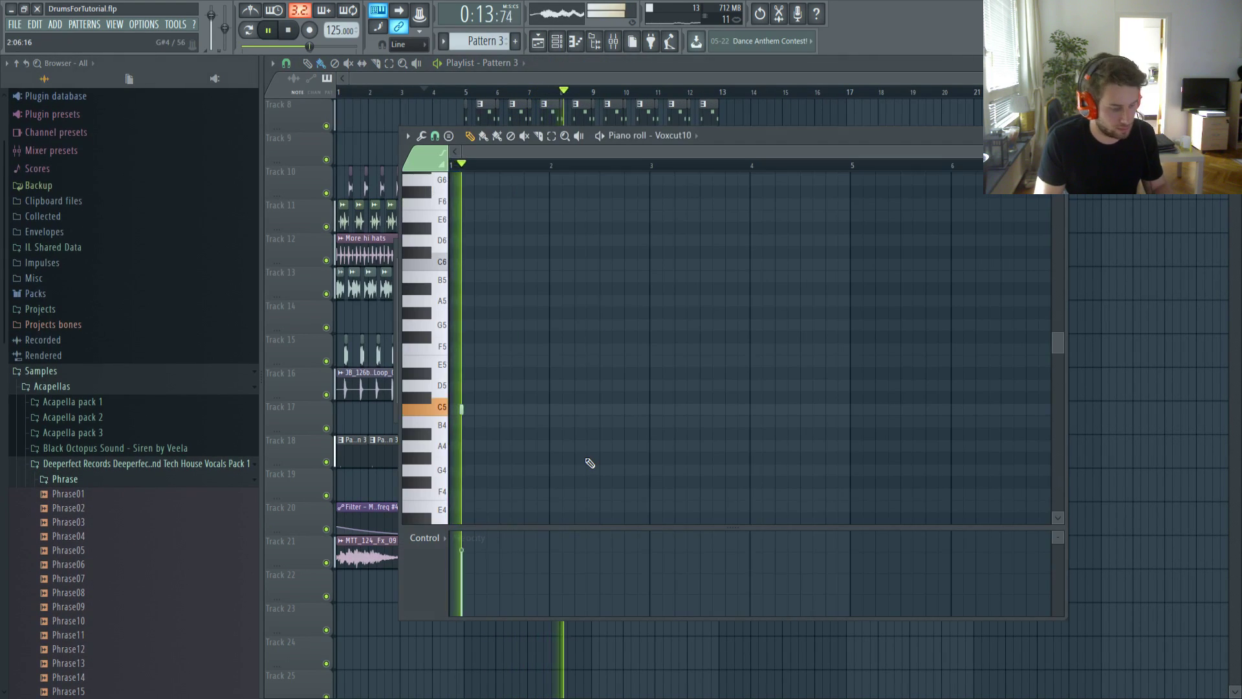
key("F6")
left_click(480, 386)
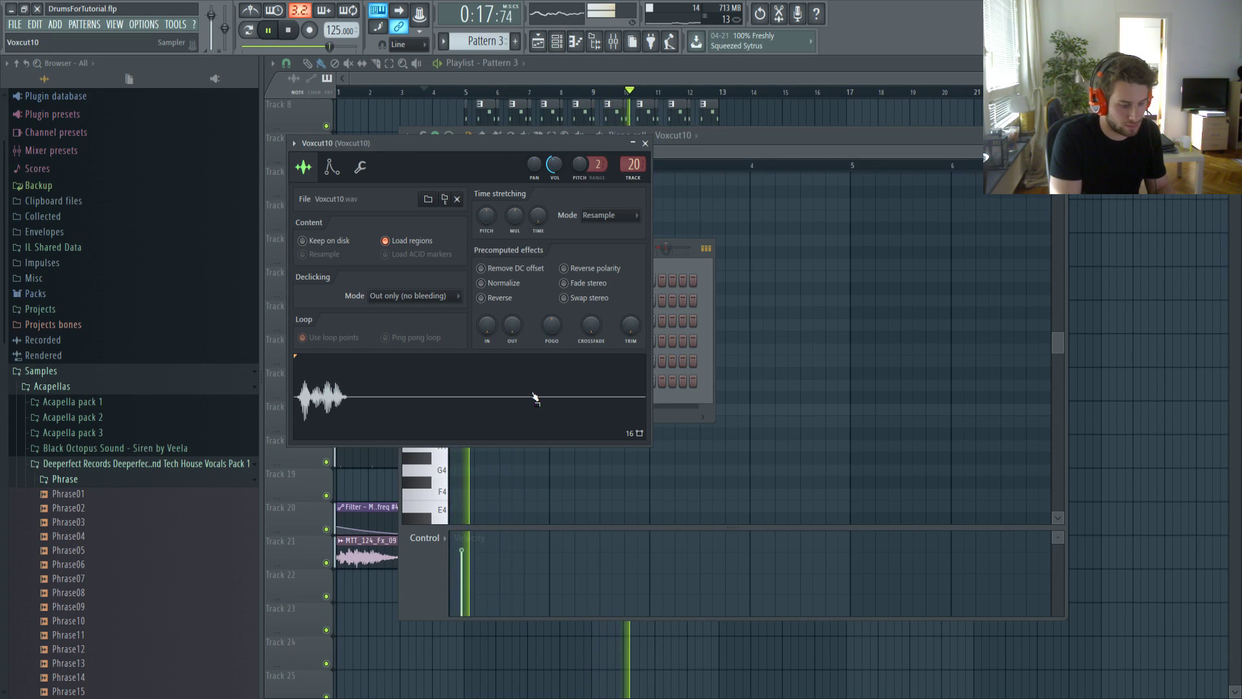
key("F9")
key("space")
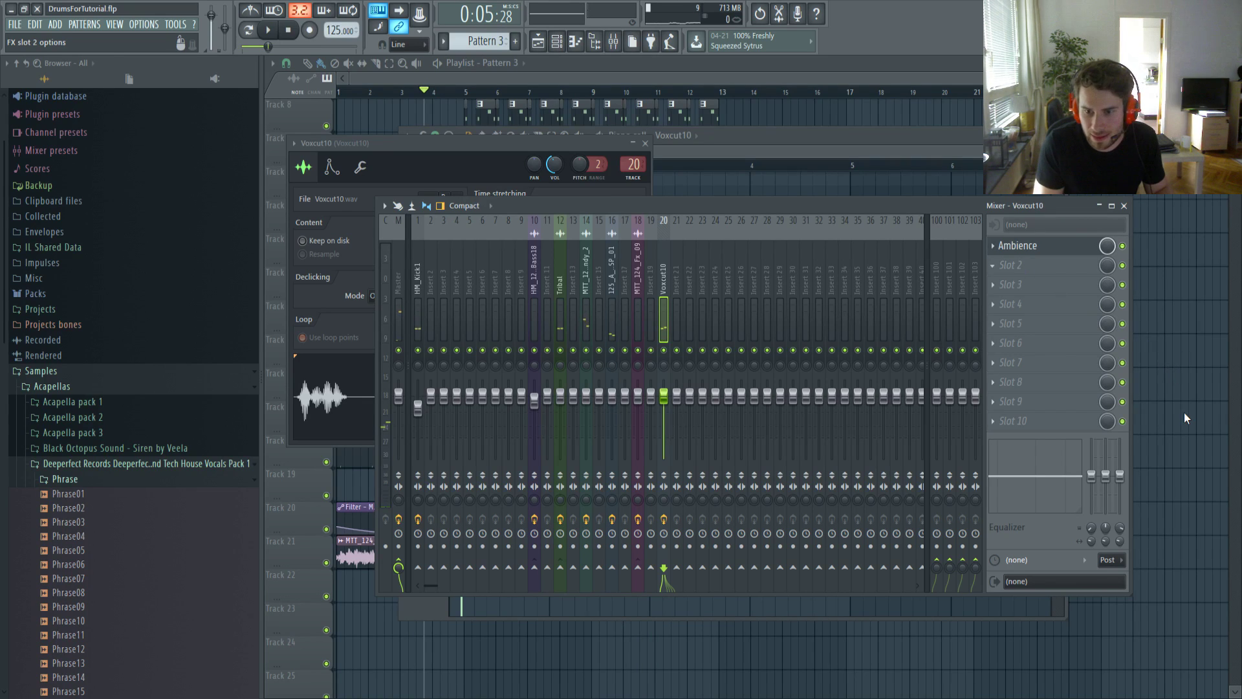
left_click(1179, 552)
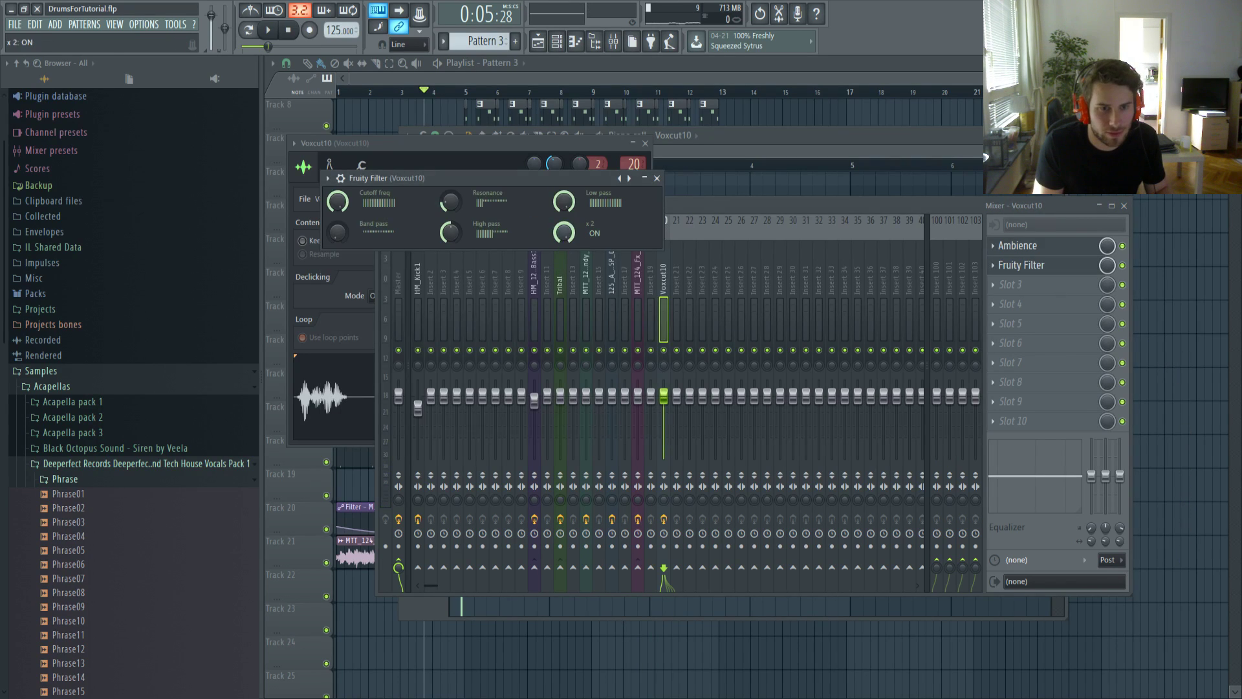
left_click(391, 304)
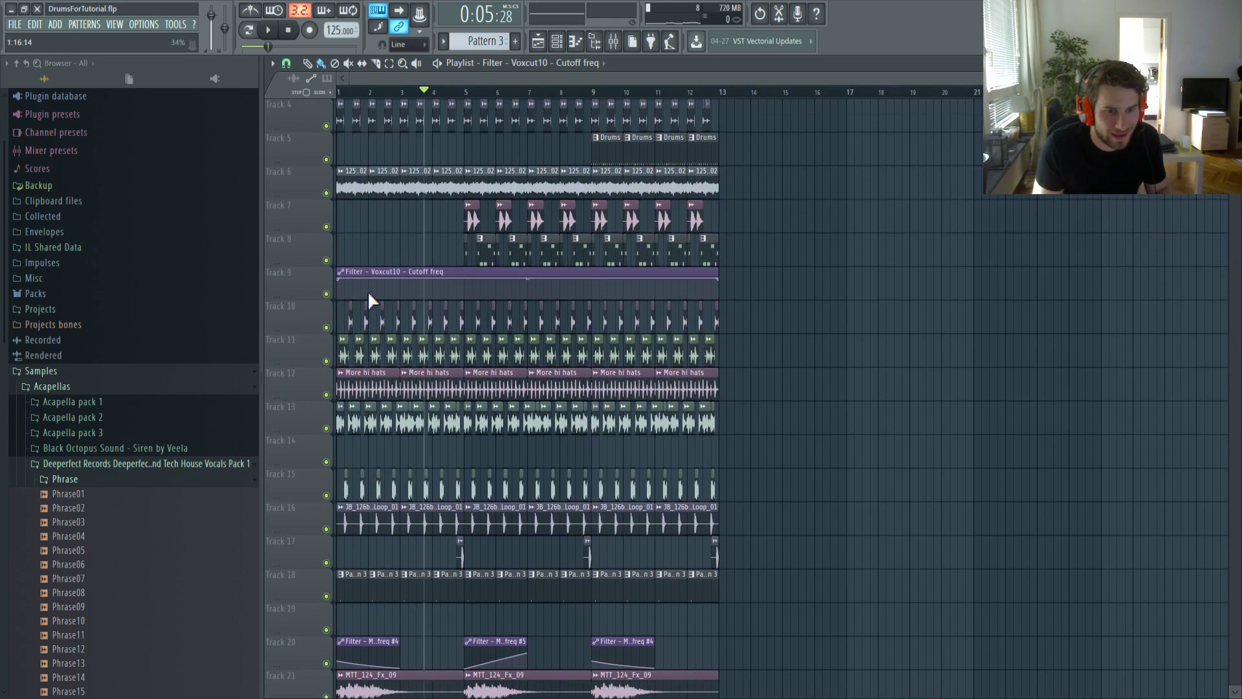
Shape the Voxcut10 cutoff clip on Track 9 to rise until bar 5, drop there, and rise again to bar 13
key("space")
left_click_drag(338, 280, 464, 290)
key("space")
right_click(464, 278)
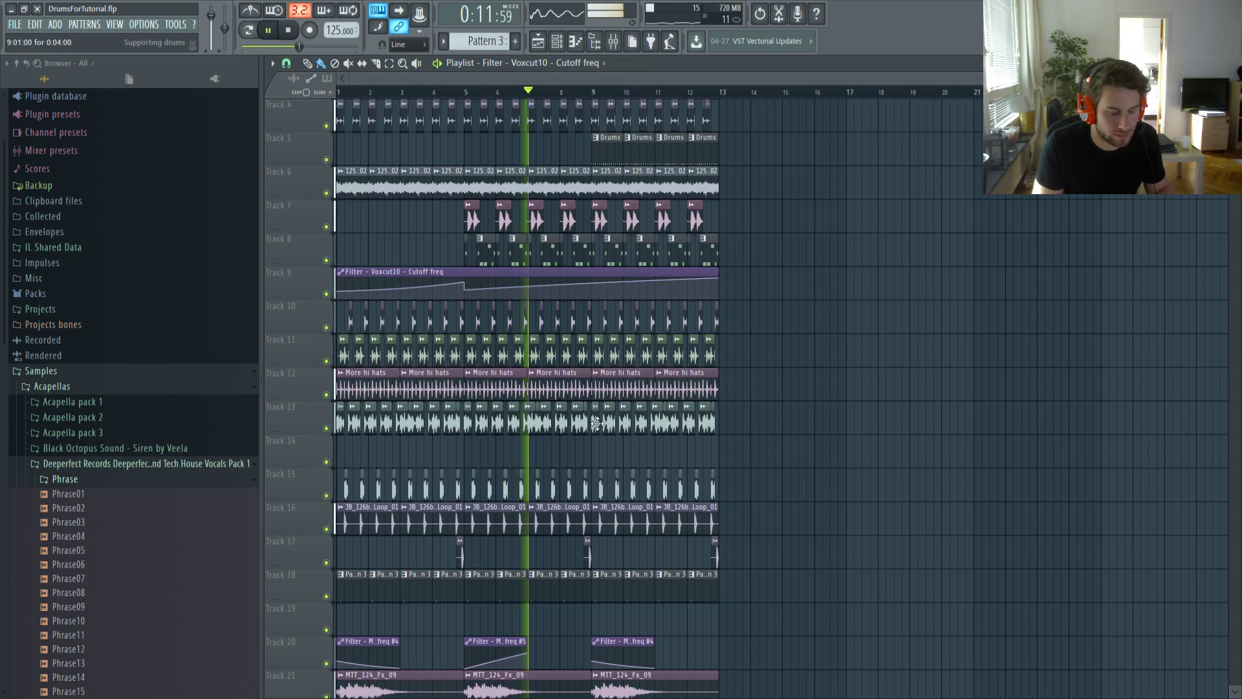
Collapse the Deeperfect vocal pack folders, stop playback, and expand the Tech House & Techno sample folder under Genres
left_click(169, 477)
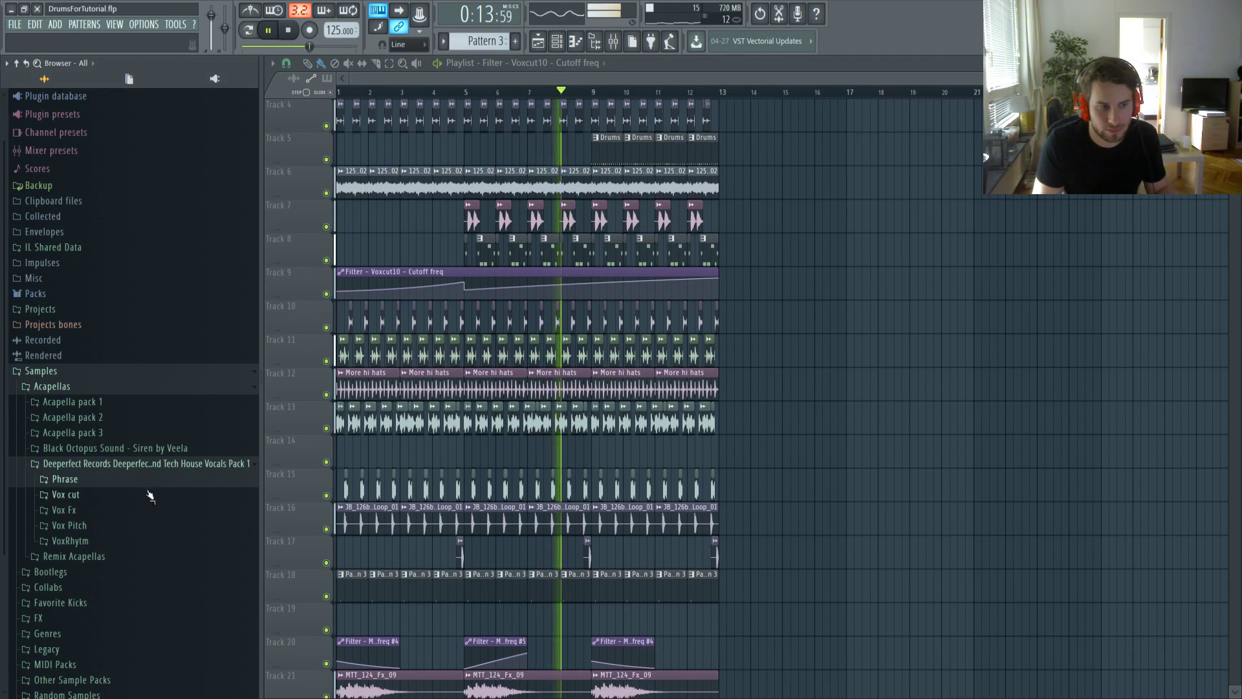
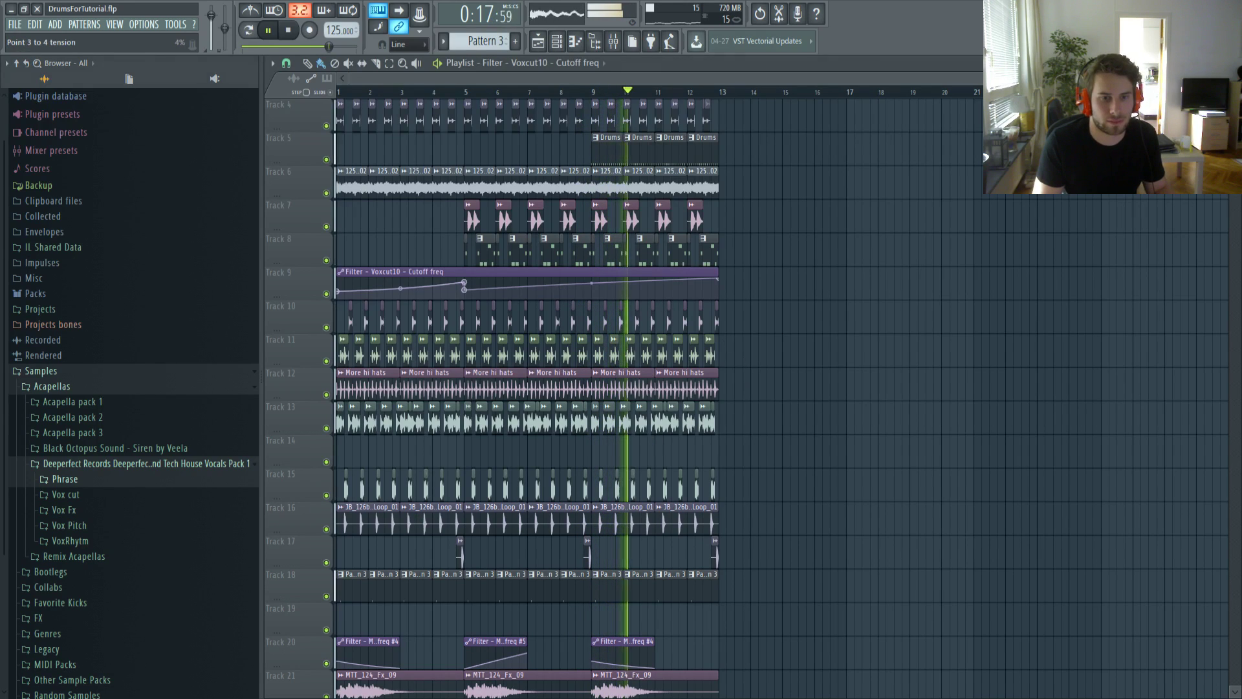
scroll(750, 437, "up", 3)
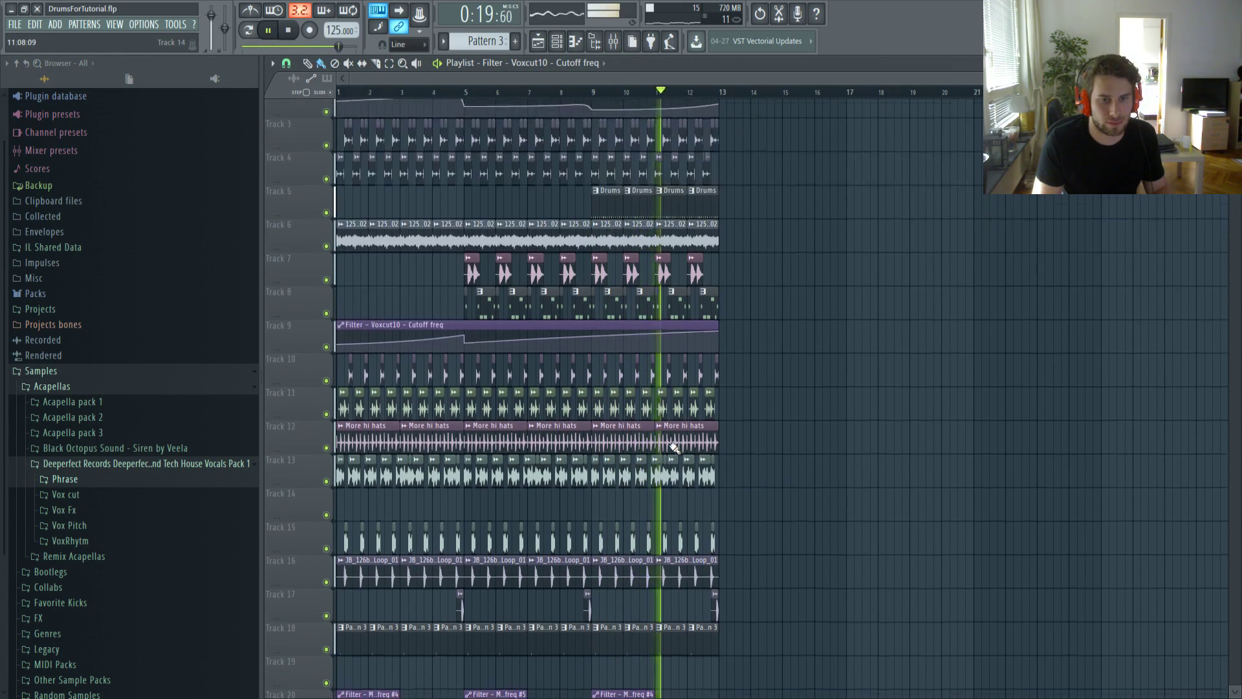
left_click(90, 460)
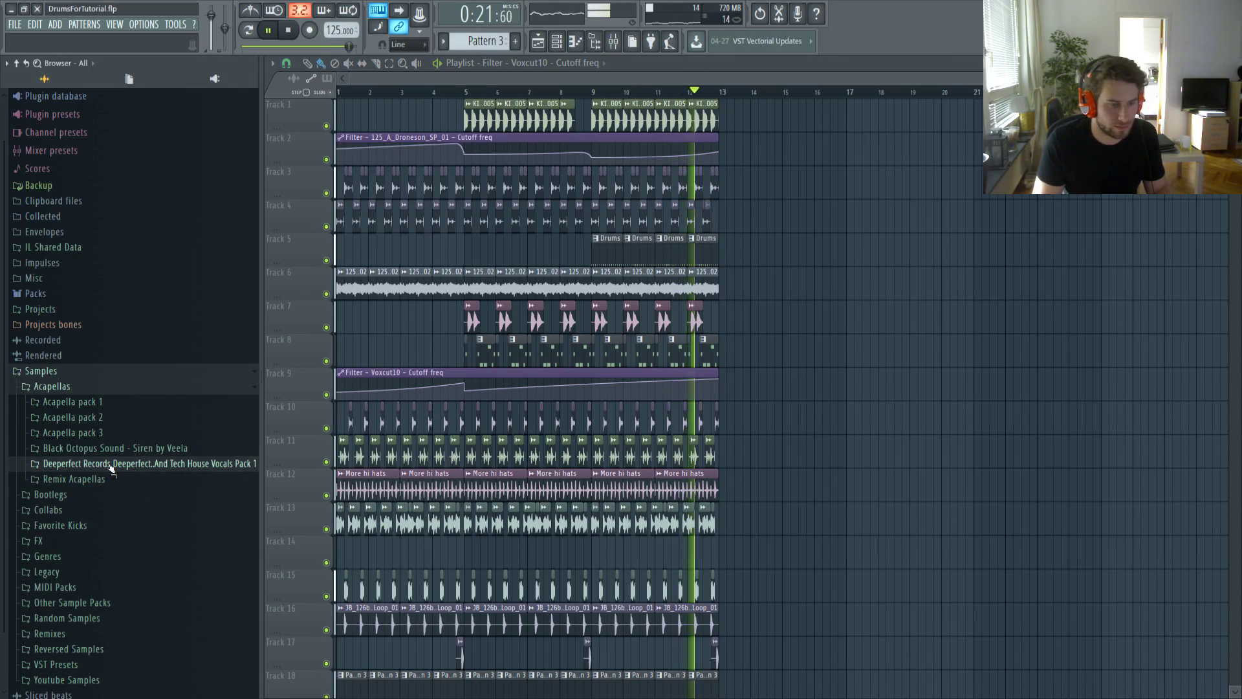
scroll(102, 471, "down", 3)
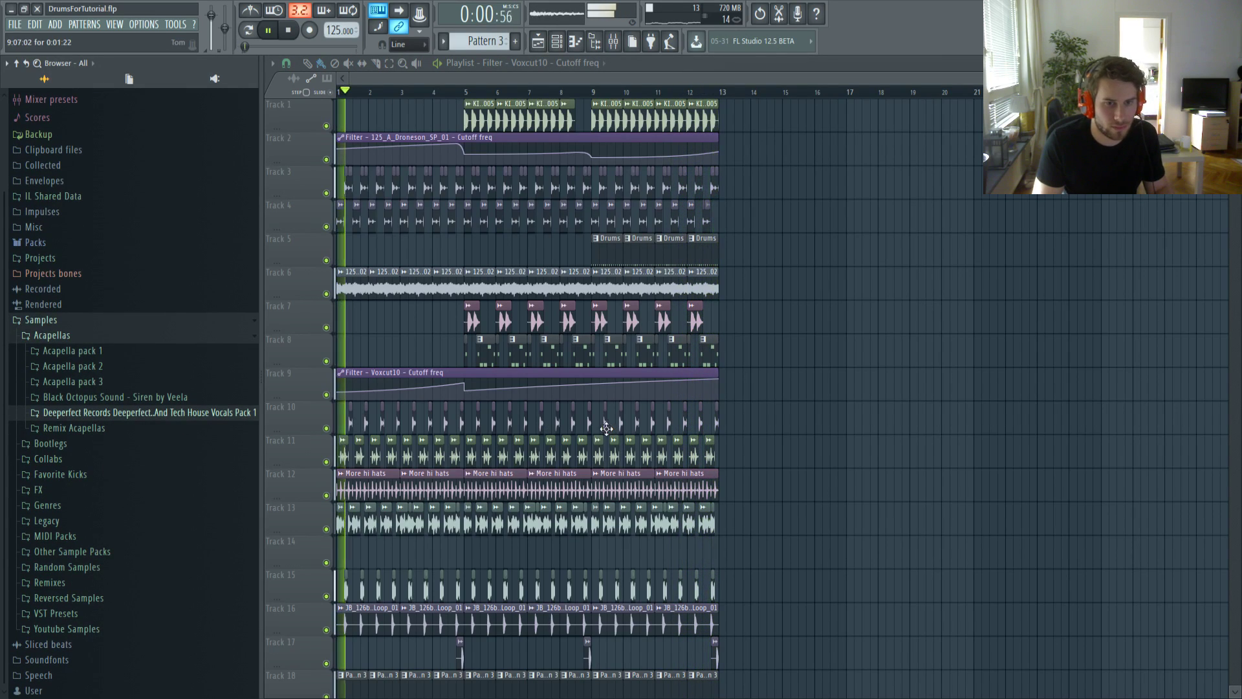
key("space")
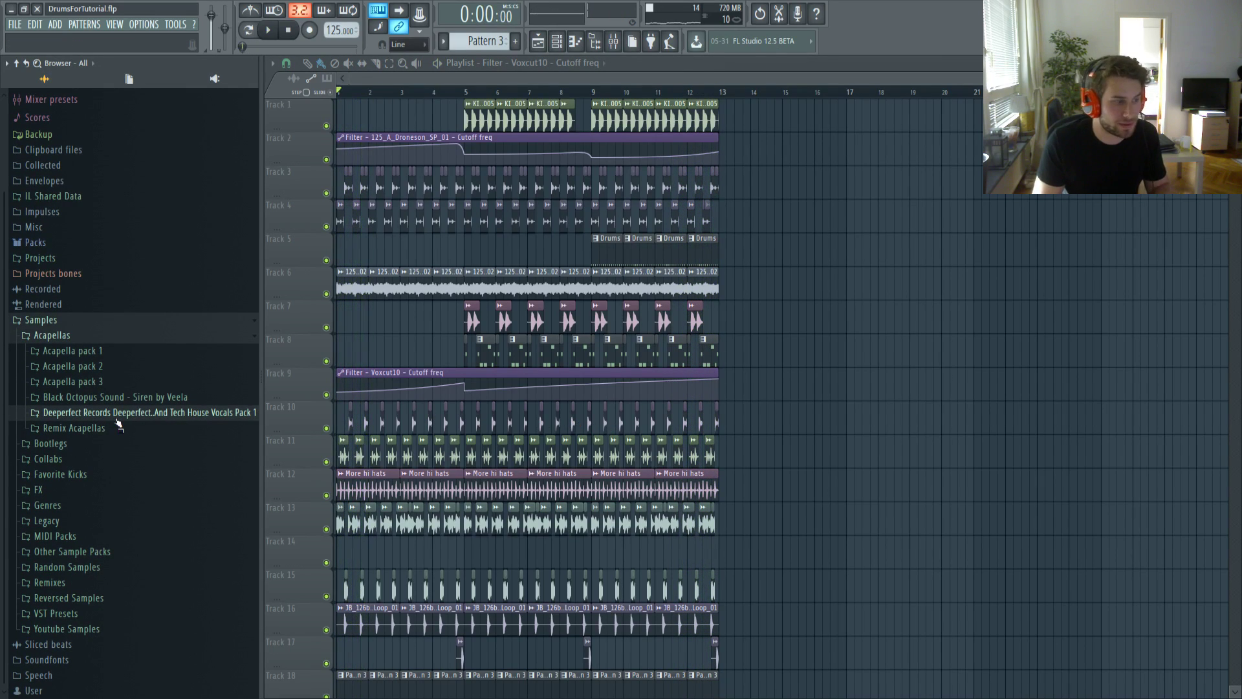
left_click(89, 513)
scroll(97, 513, "down", 7)
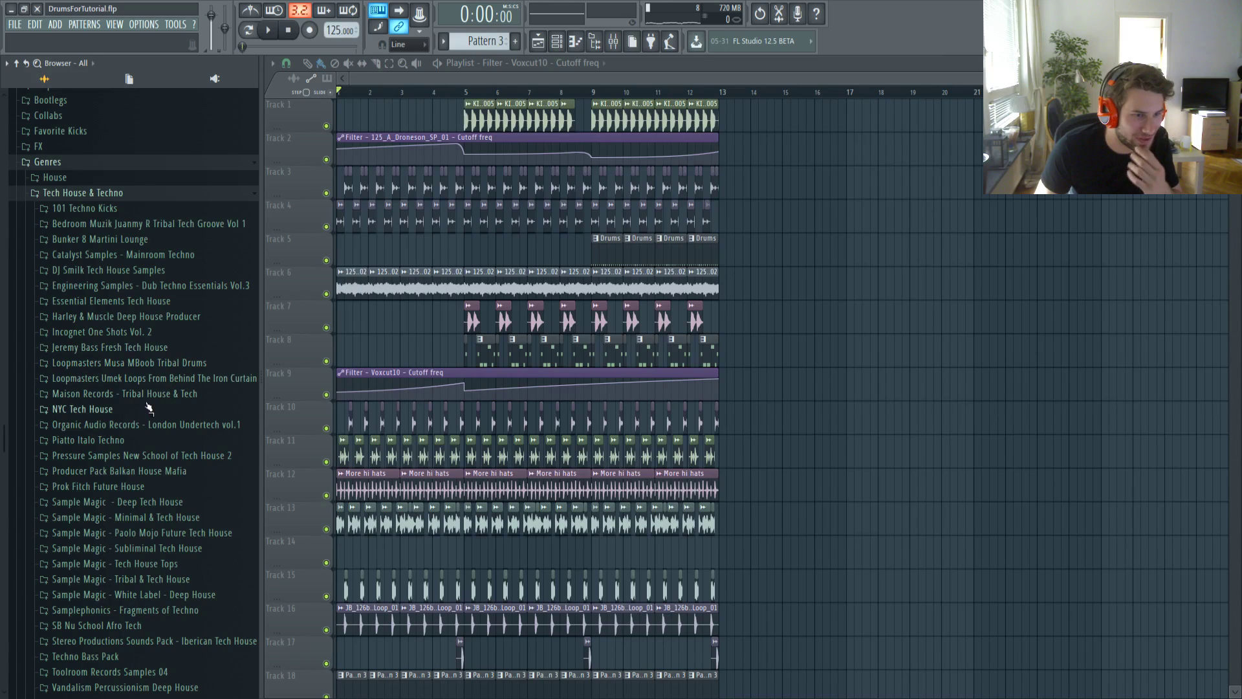
Expand the Maison Records - Tribal House & Tech pack and its MTT_SOUNDS_&_FX folder
left_click(125, 414)
left_click(126, 416)
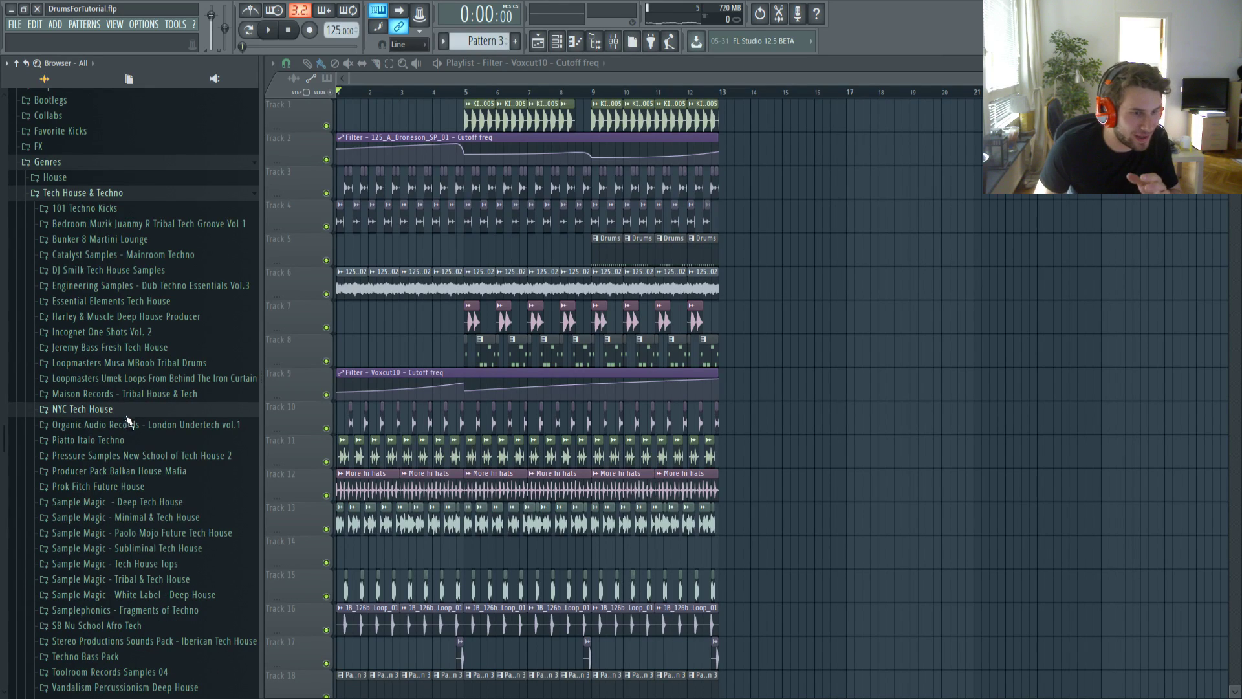
left_click(136, 394)
left_click(125, 471)
scroll(133, 393, "down", 4)
scroll(409, 384, "down", 2)
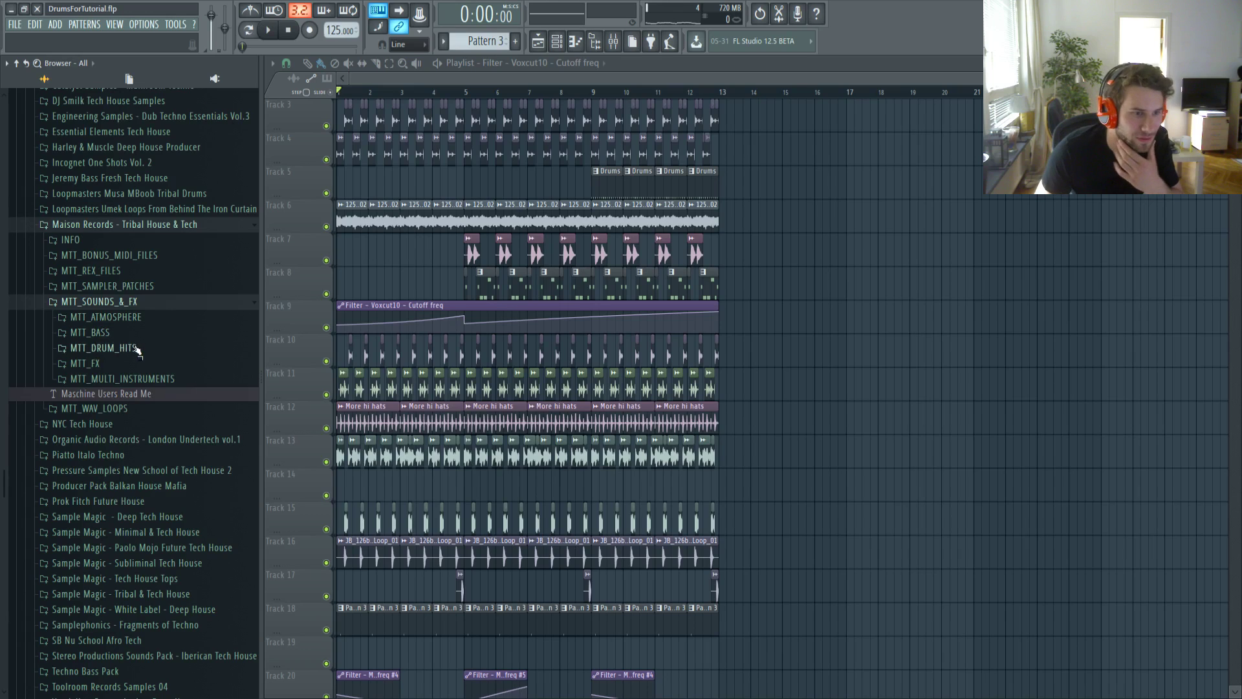
Expand the MTT_FX folder, place the MTT_124_Fx_12 sample in the playlist at bar 1, and open its channel settings
scroll(138, 350, "down", 4)
scroll(573, 503, "down", 3)
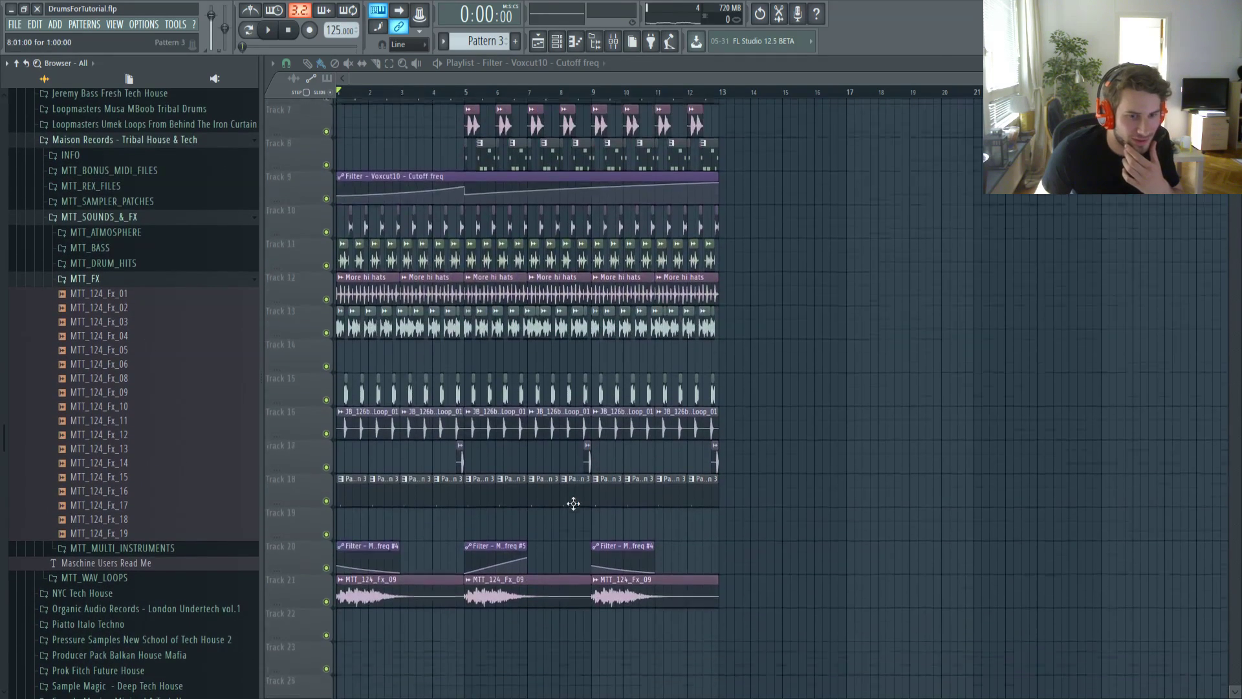
left_click_drag(175, 437, 357, 389)
double_click(357, 389)
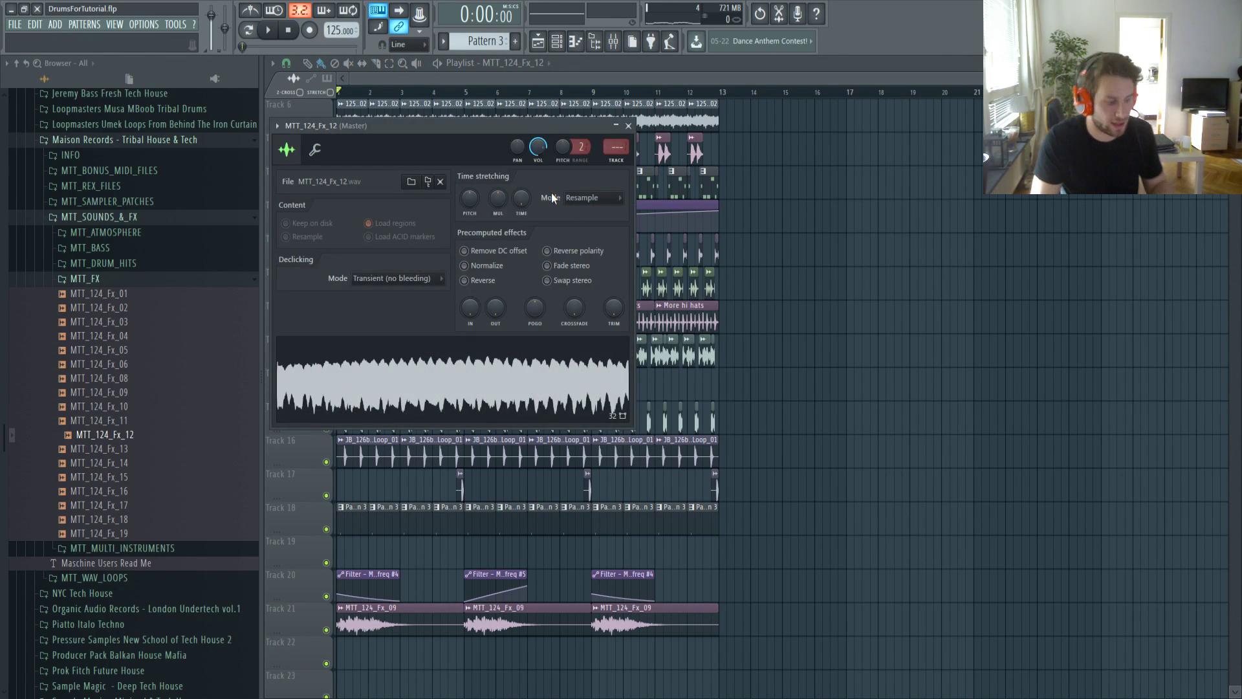
Undo the placement of the MTT_124_Fx_12 sample and display the automation channels in the channel rack
key("F6")
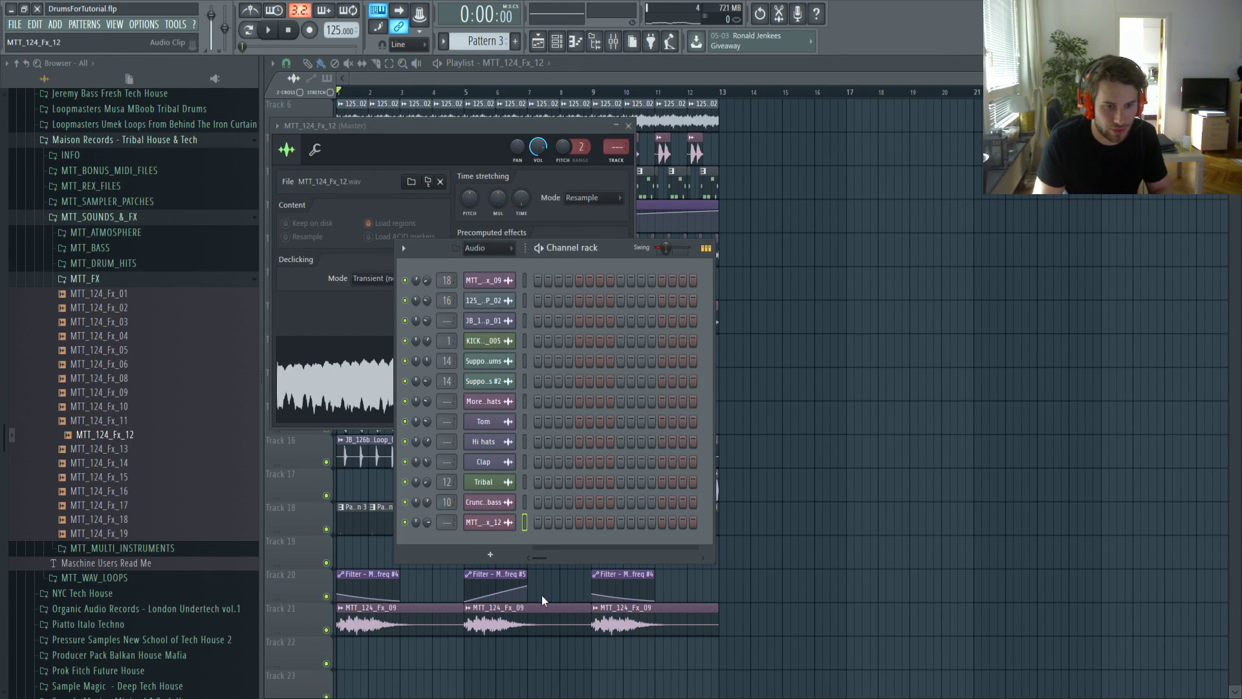
key("ctrl+z")
key("Page_Down")
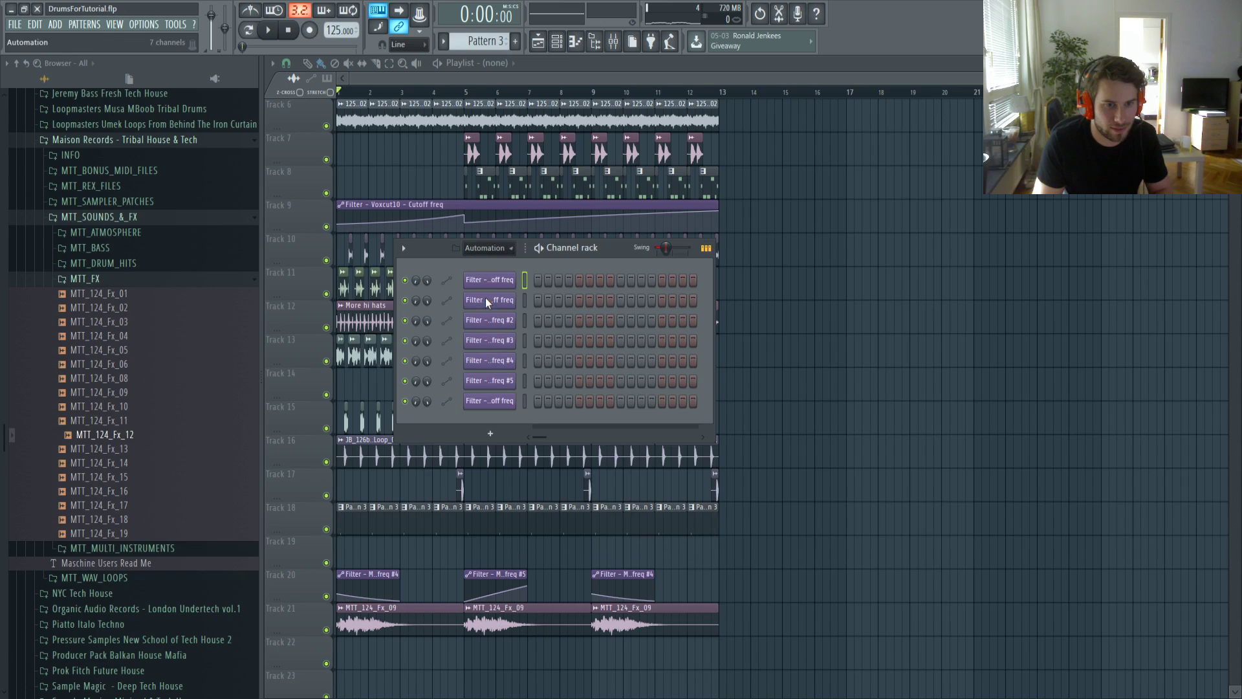
Add a Sylenth1 instrument channel, switch to the empty Pattern 4, and bring up the synth's interface
left_click_drag(188, 492, 491, 421)
left_click(490, 420)
left_click(687, 419)
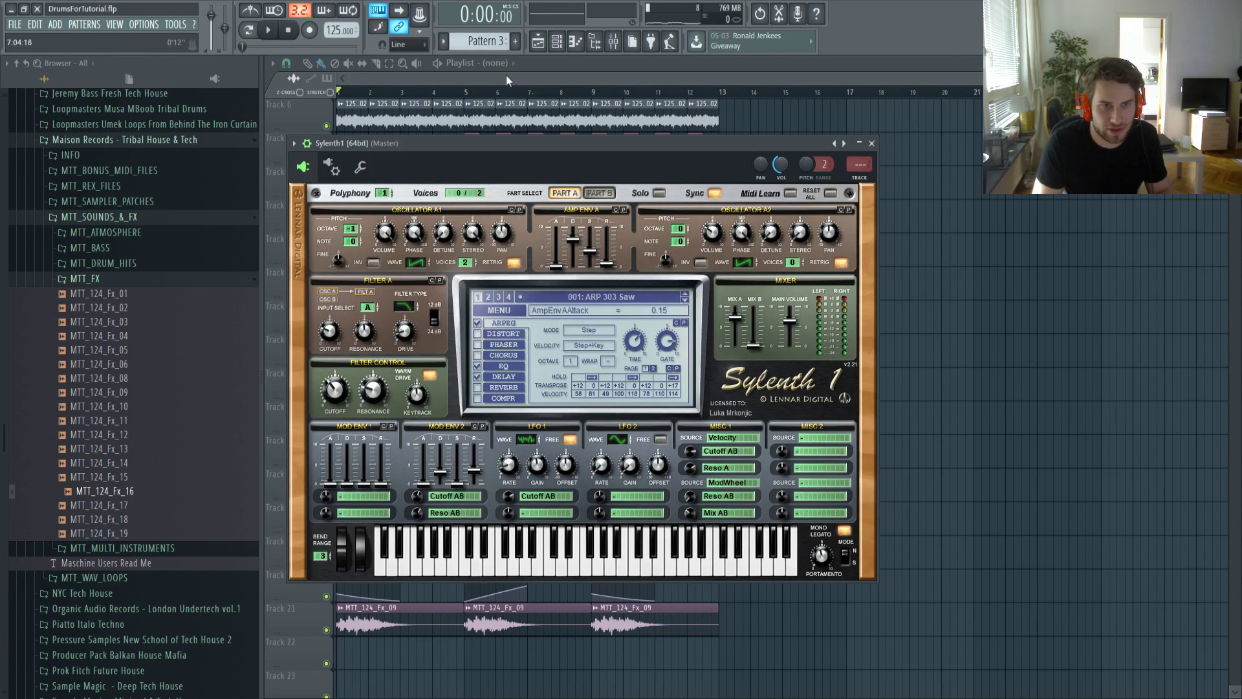
left_click(556, 42)
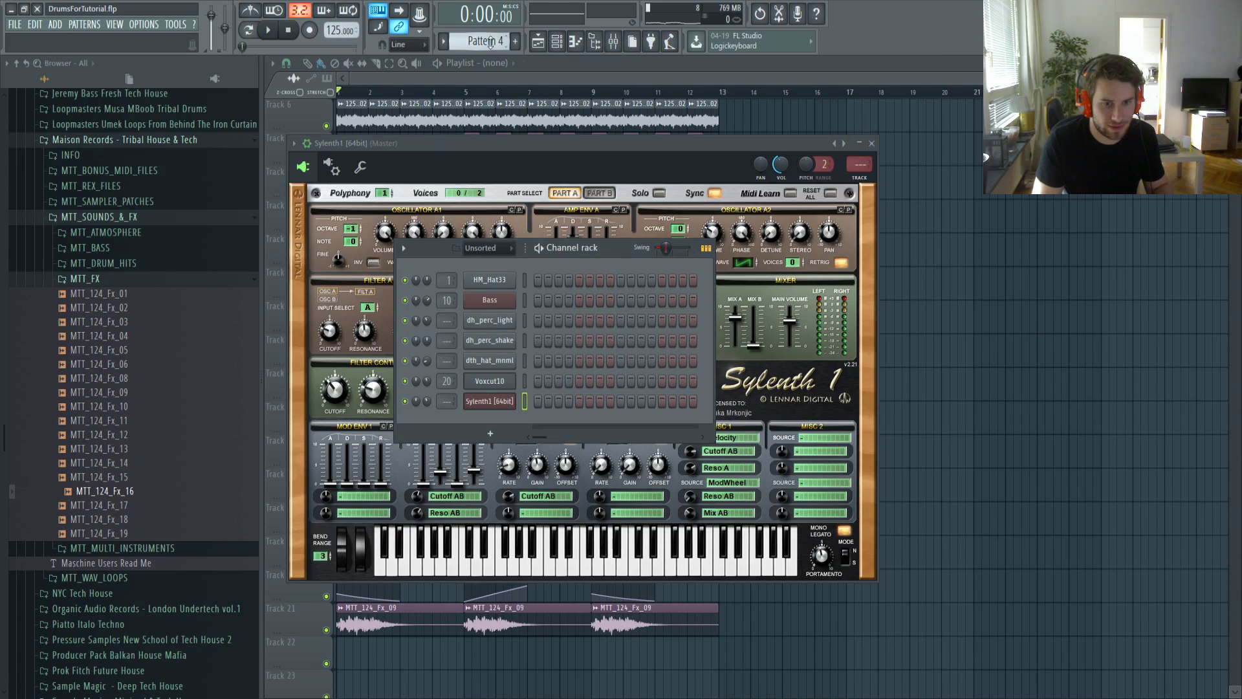
left_click(505, 402)
left_click(504, 402)
Audition the Sylenth1 arpeggio presets with test notes and choose 003: ARP 303 Drive
key("e")
key("e")
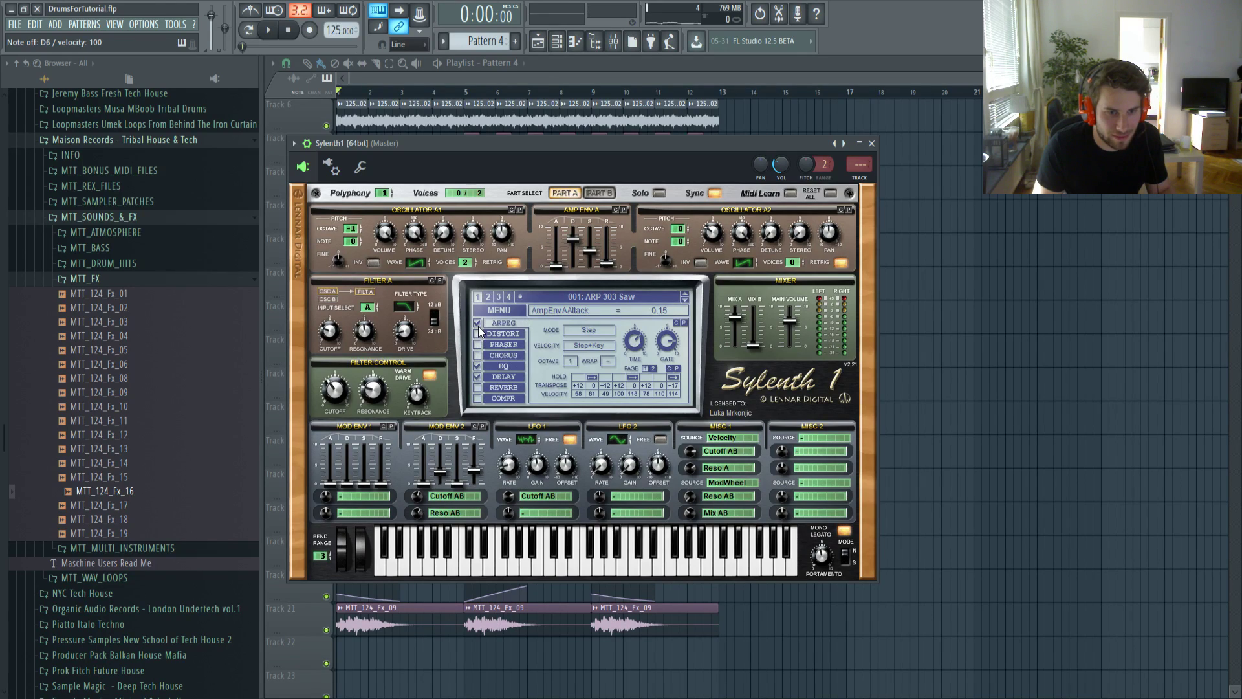
left_click(684, 300)
key("e")
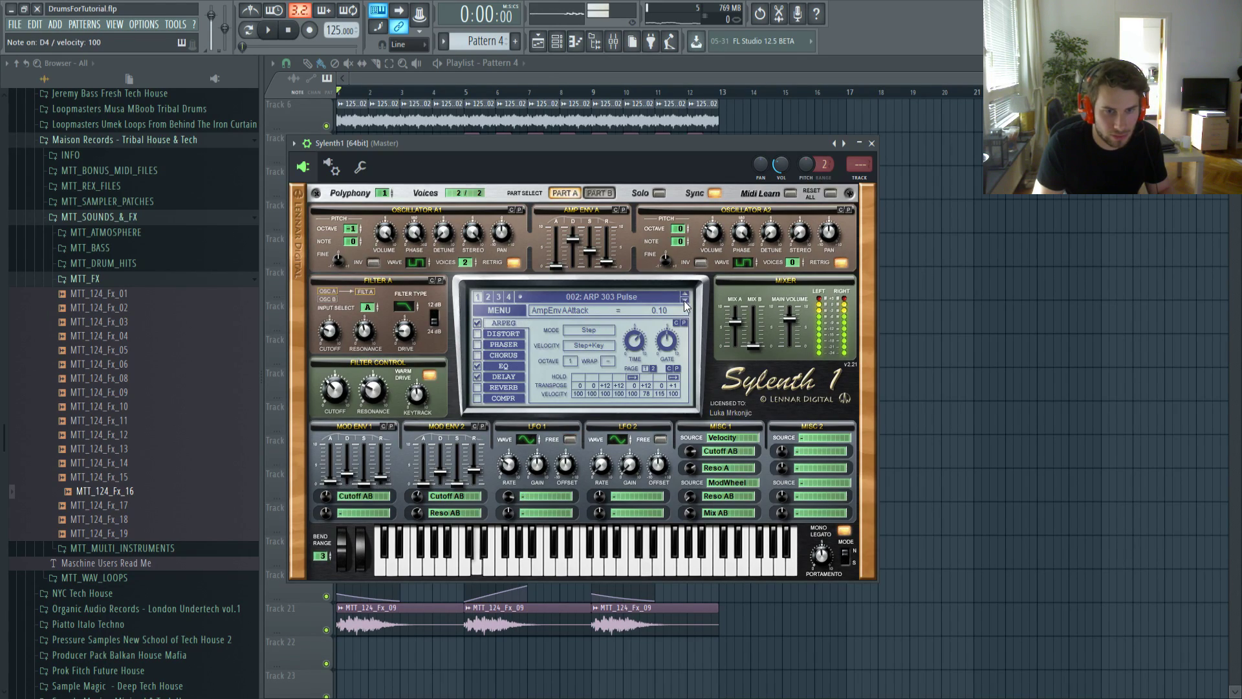
left_click(685, 301)
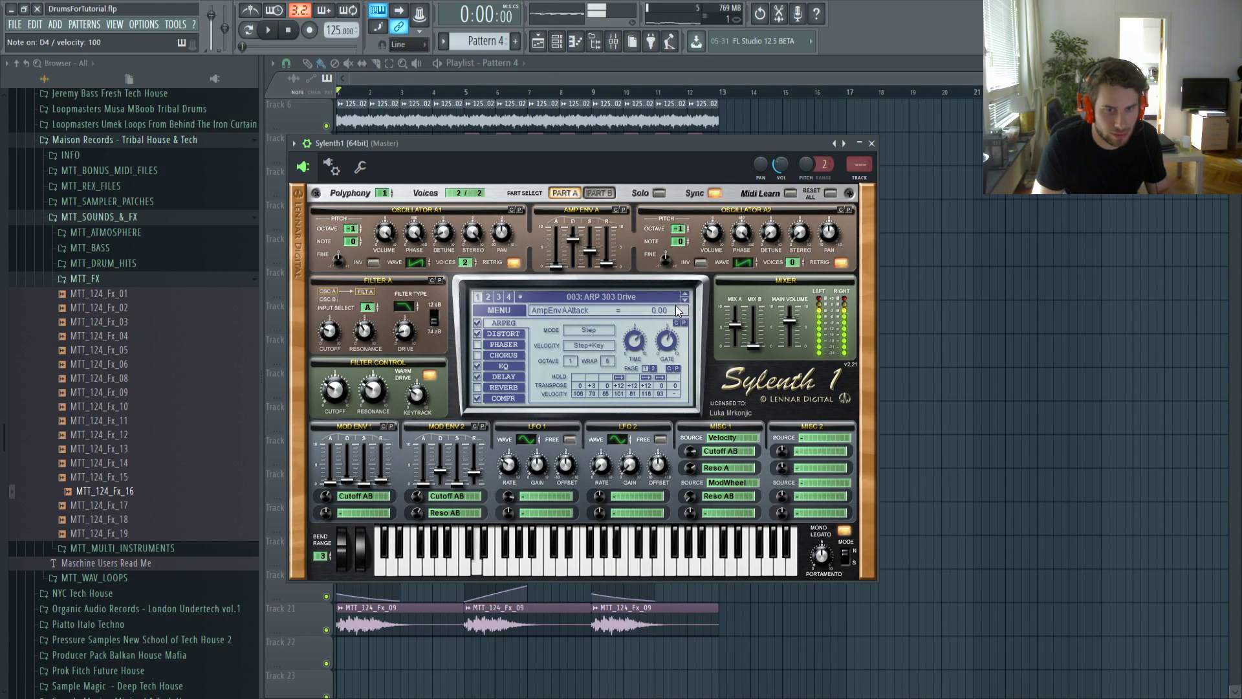
Switch Sylenth1 to Part B, set the filter control cutoff to 4.55 Hz, and audition it with test notes
left_click(493, 334)
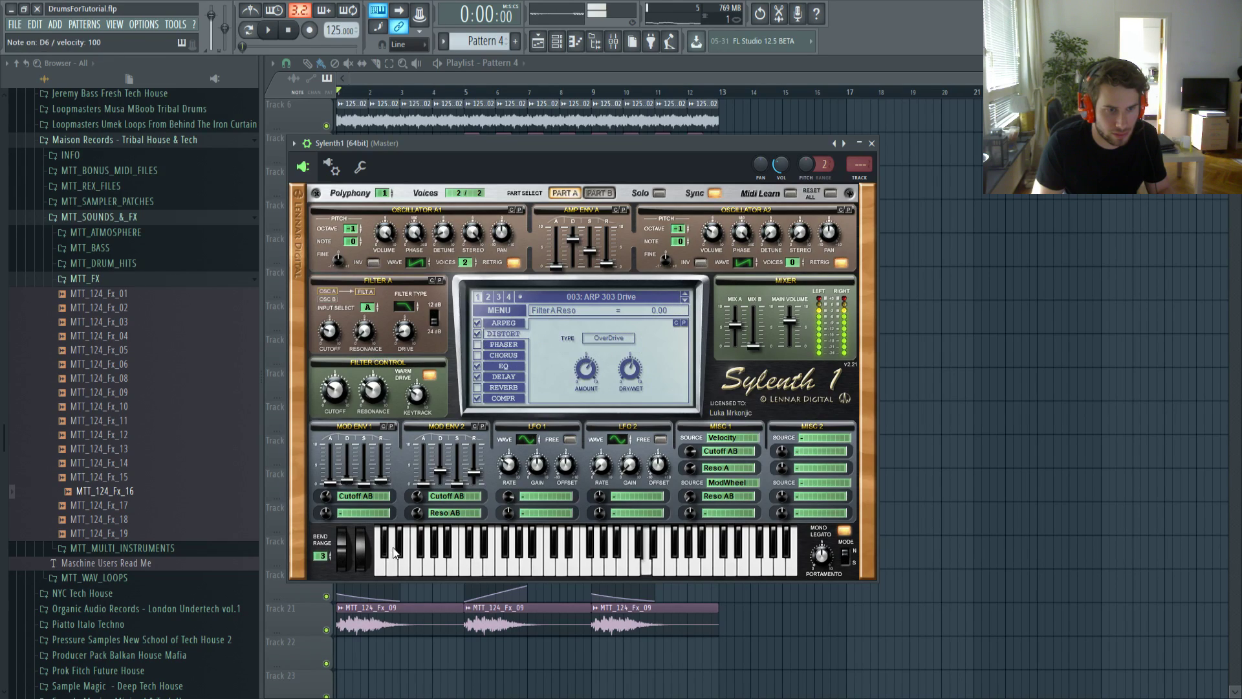
left_click(599, 193)
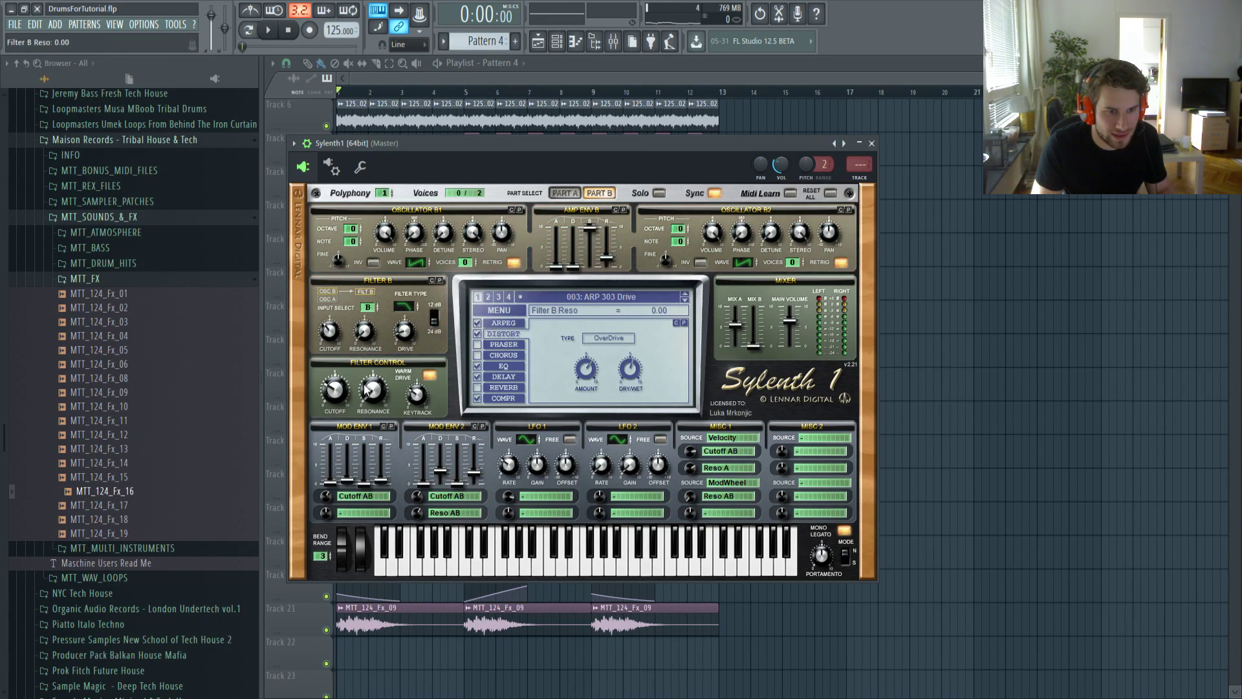
key("w")
left_click_drag(331, 415, 330, 417)
key("x")
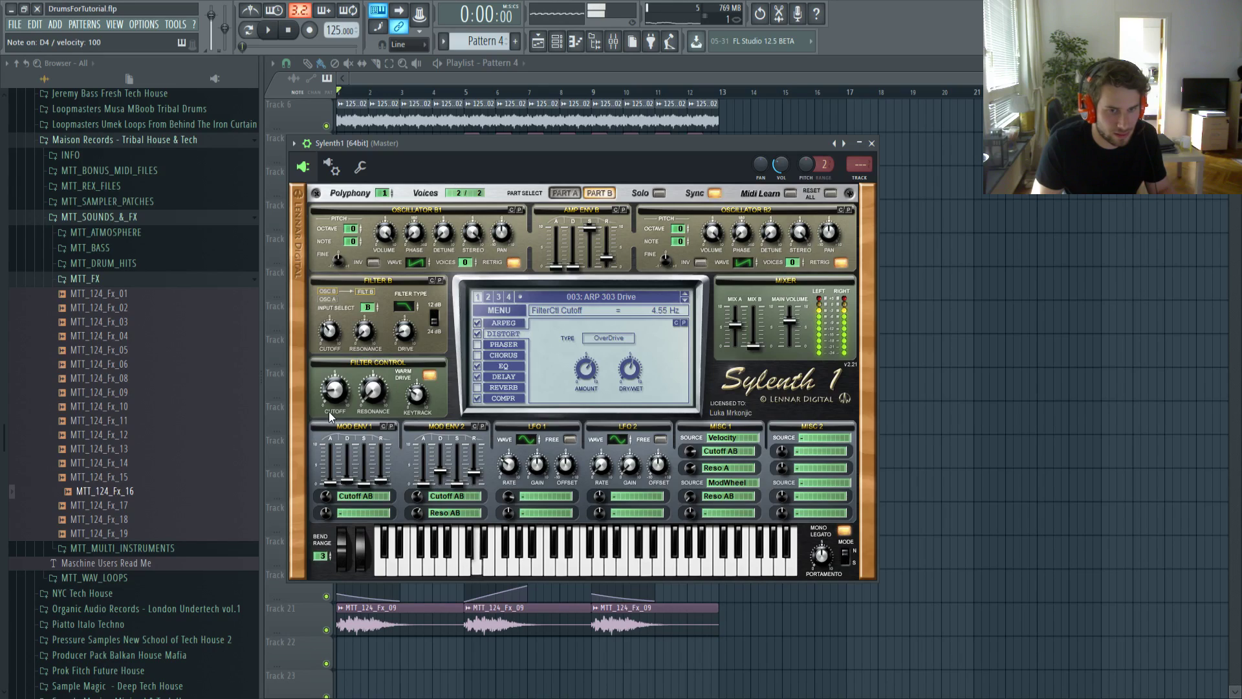
key("y")
key("w")
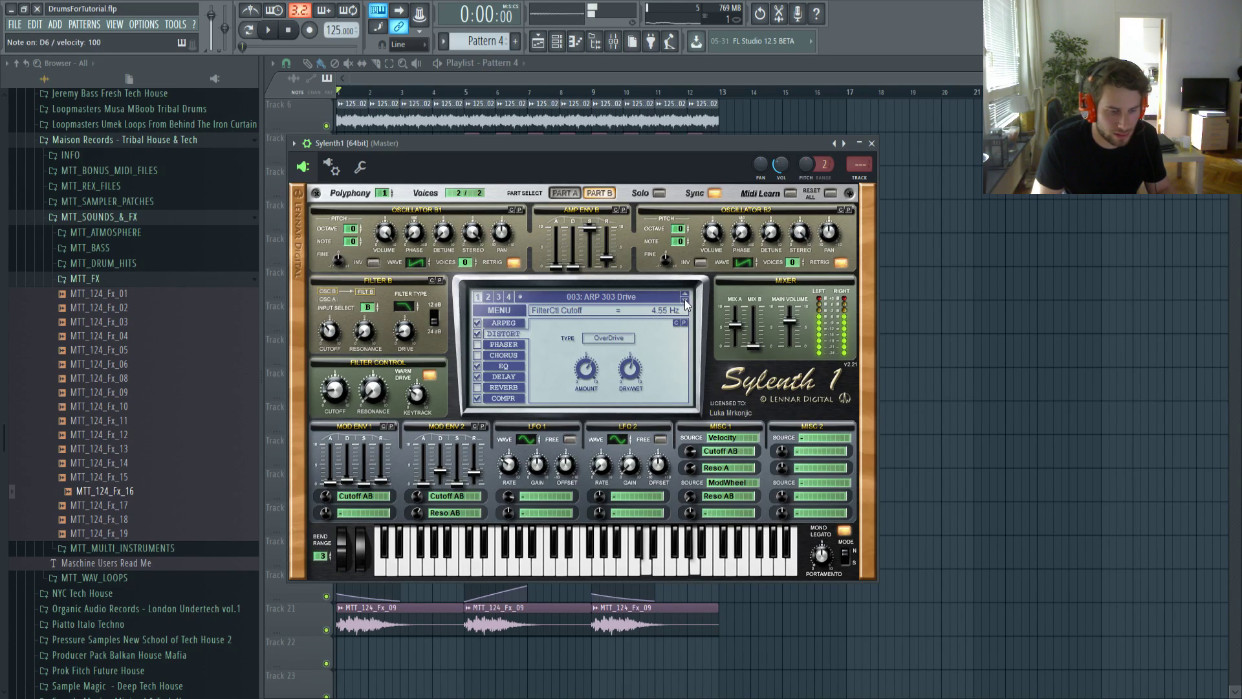
key("y")
key("w")
Open the Sylenth1 piano roll, try out notes for the melody, and switch playback to pattern mode
key("F7")
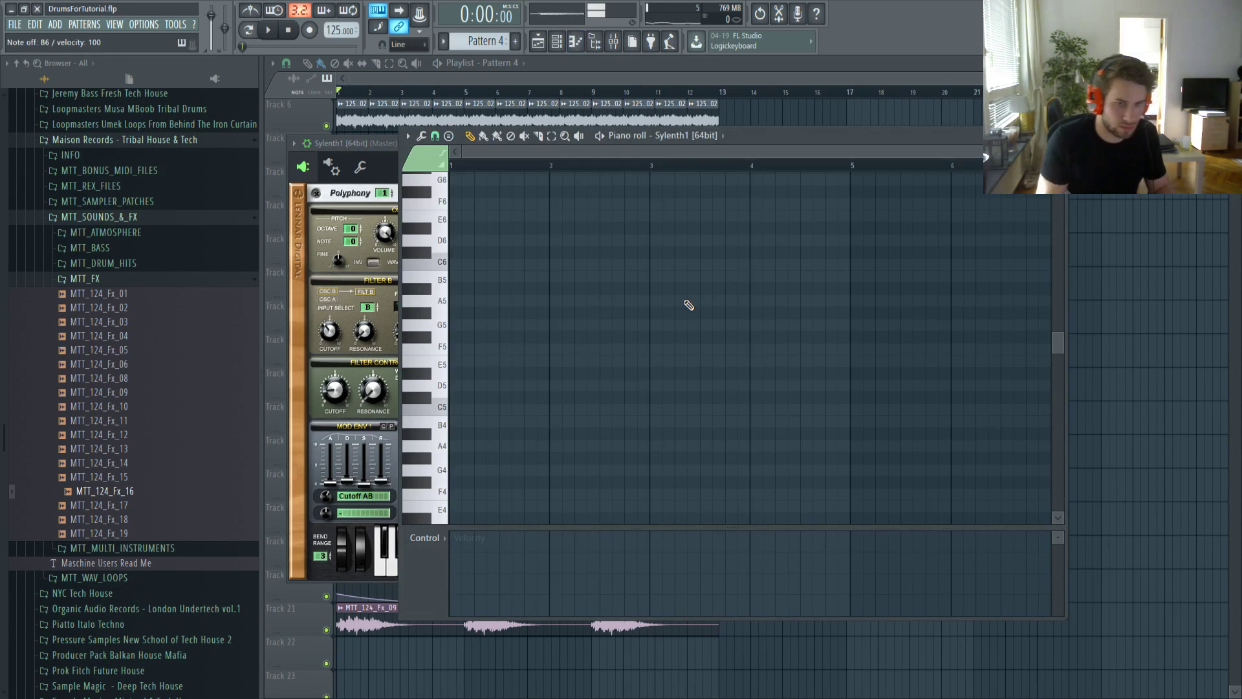
key("y")
key("w")
key("y")
key("w")
key("y")
left_click(251, 32)
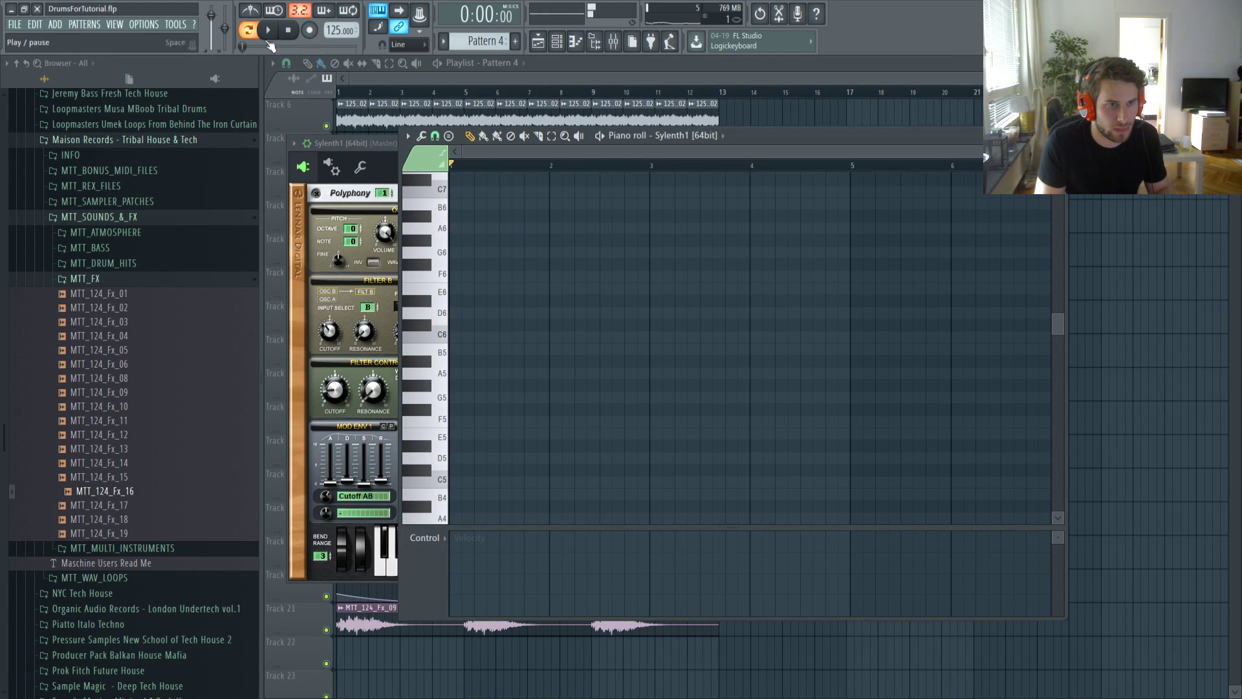
key("F6")
key("F6")
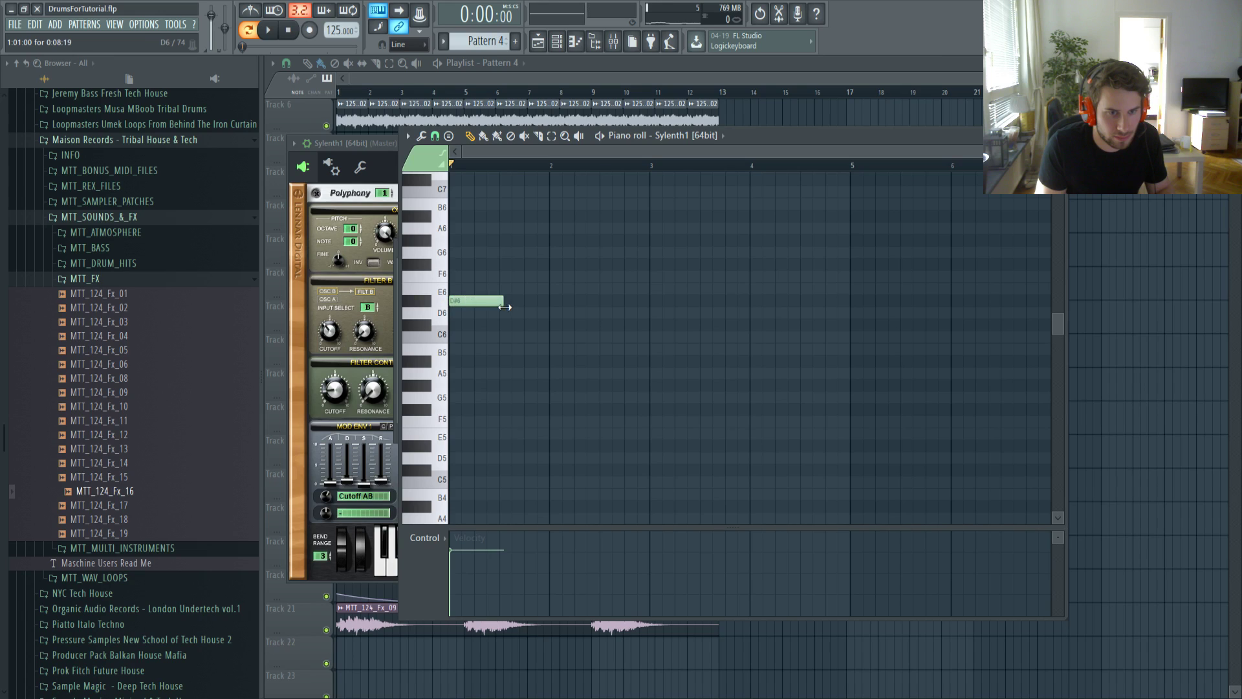
Add a D#6 note at the start of Pattern 4, follow it with a G#5 note, and preview the pattern
key("c")
key("m")
key("c")
key("m")
key("c")
key("v")
key("x")
left_click_drag(506, 328, 496, 391)
key("space")
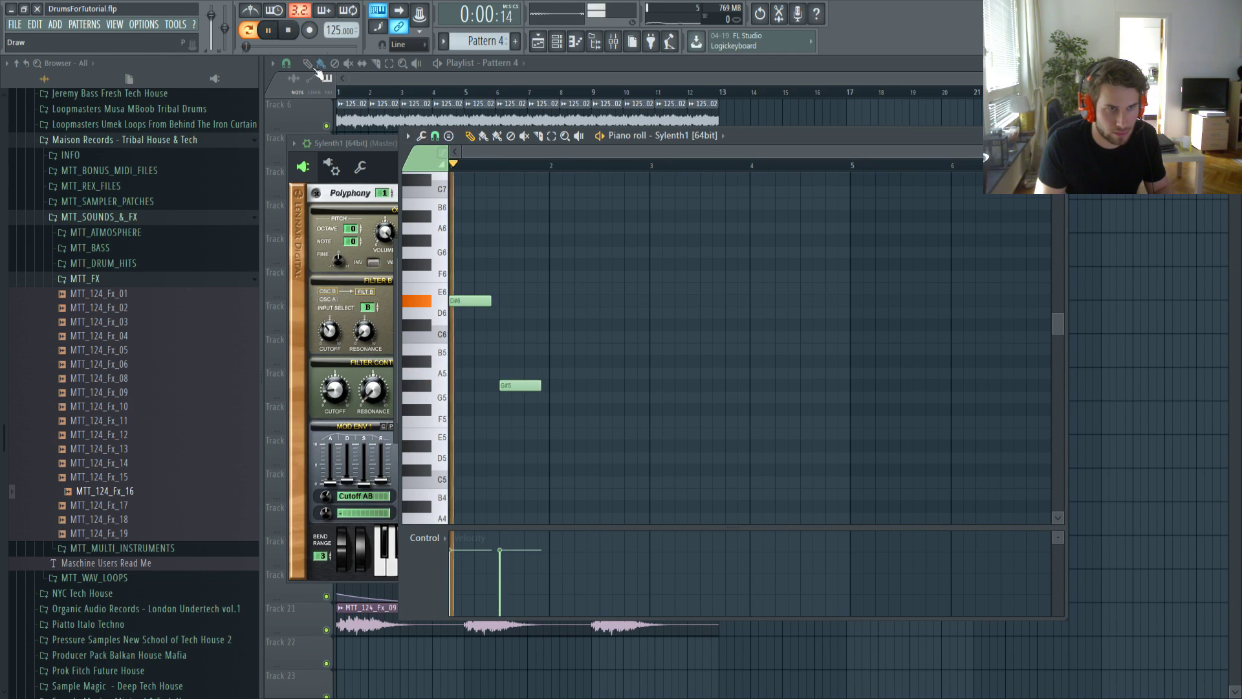
key("space")
Make the D#6 and G#5 notes one beat long each, place them back to back, and close the piano roll
left_click_drag(531, 387, 504, 387)
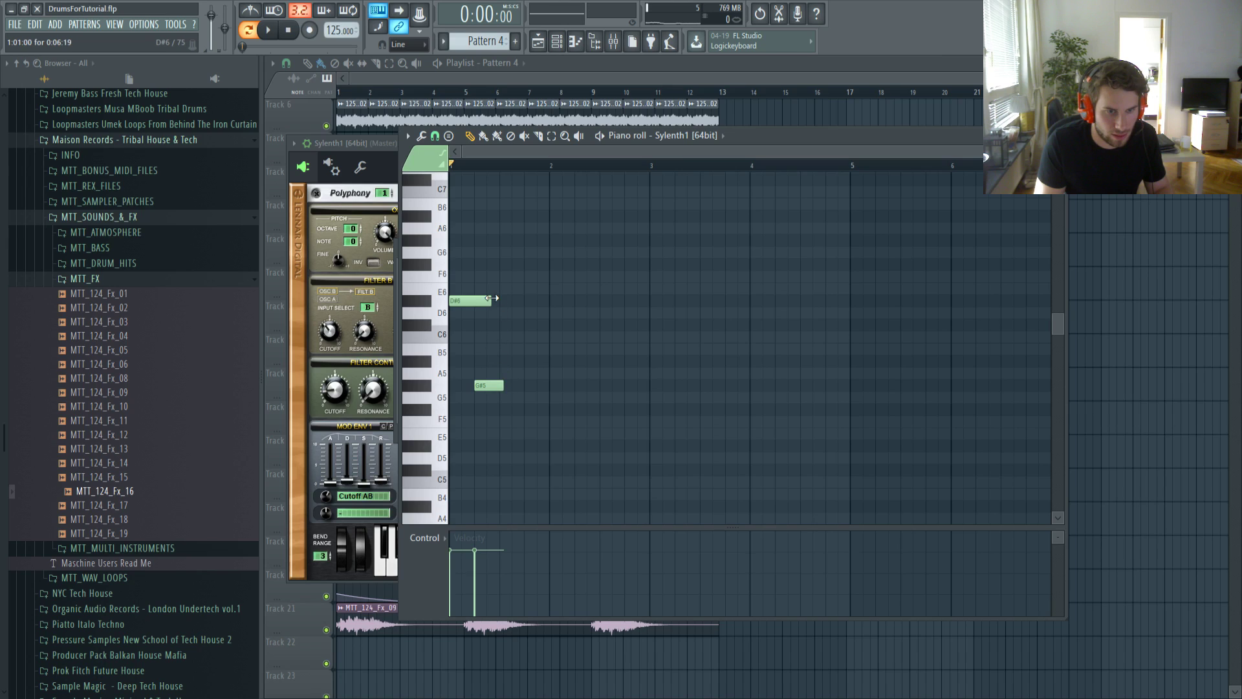
left_click_drag(500, 358, 495, 396)
scroll(498, 396, "up", 6)
left_click_drag(625, 389, 552, 388)
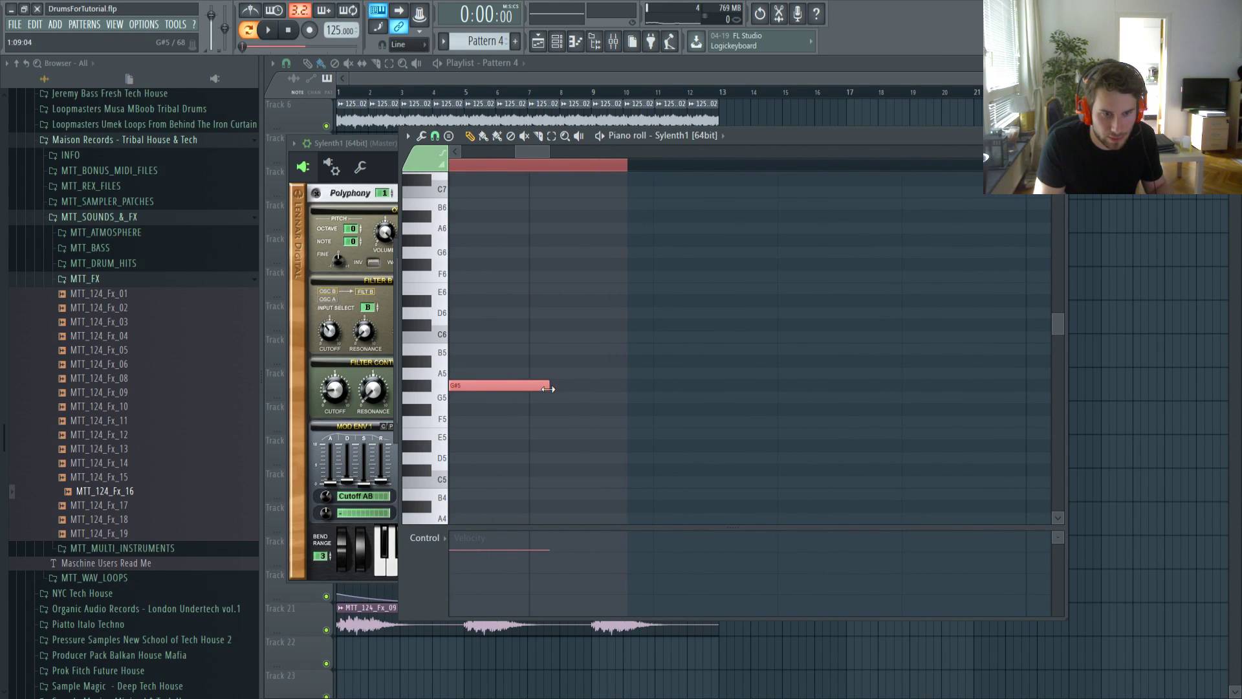
left_click(1060, 136)
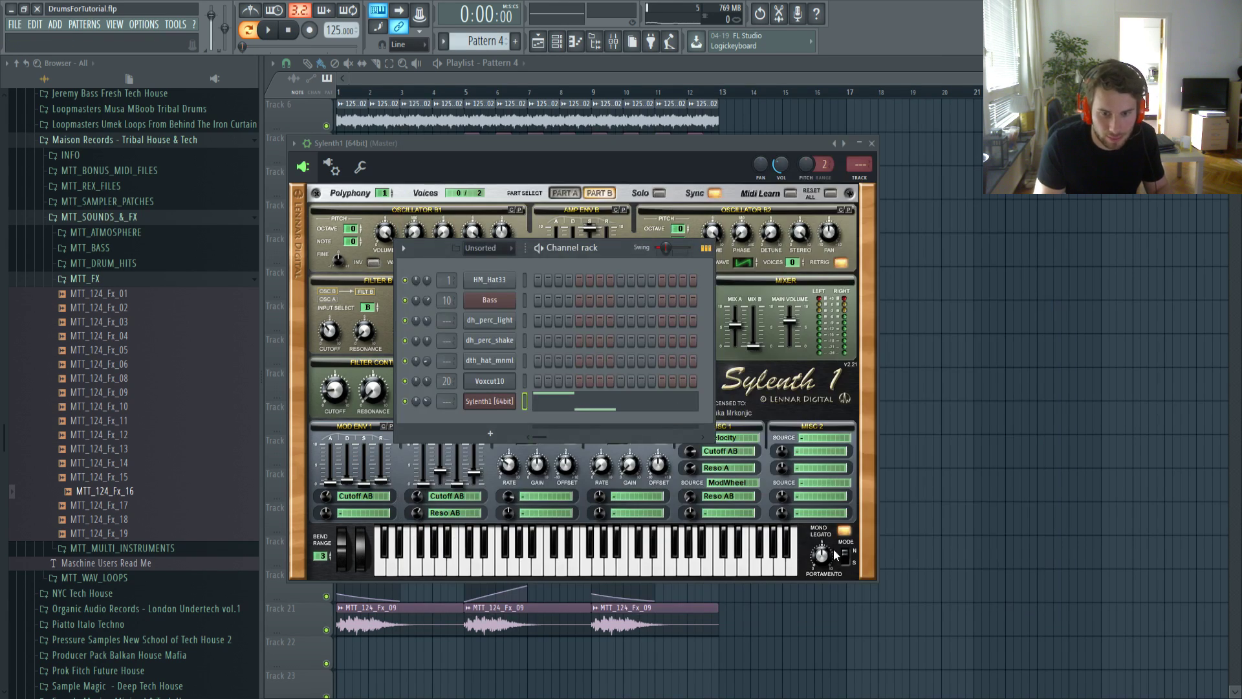
Set Sylenth1's portamento time to 5.21, preview the pattern, and close the synth window
left_click(843, 531)
left_click(843, 532)
left_click(822, 552)
key("space")
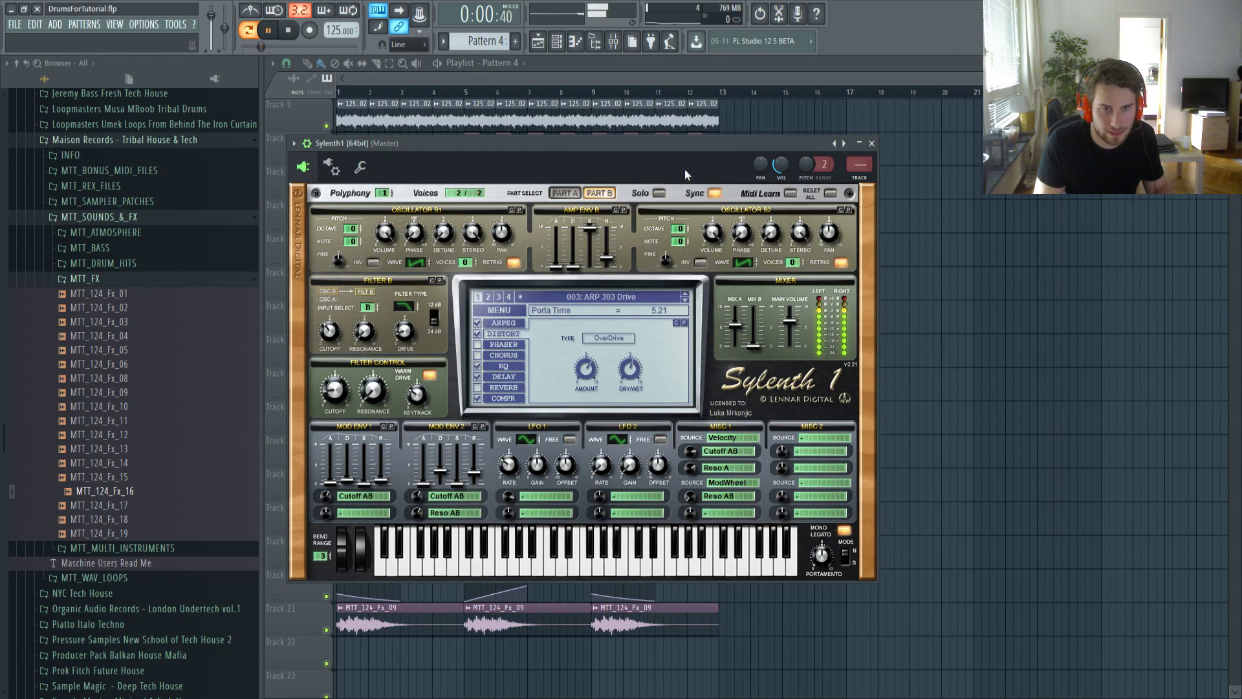
left_click(872, 143)
Duplicate the D#6 and G#5 notes to fill the first bar and play the pattern
left_click(591, 403)
key("space")
scroll(527, 373, "down", 5)
key("ctrl+a")
key("ctrl+b")
key("space")
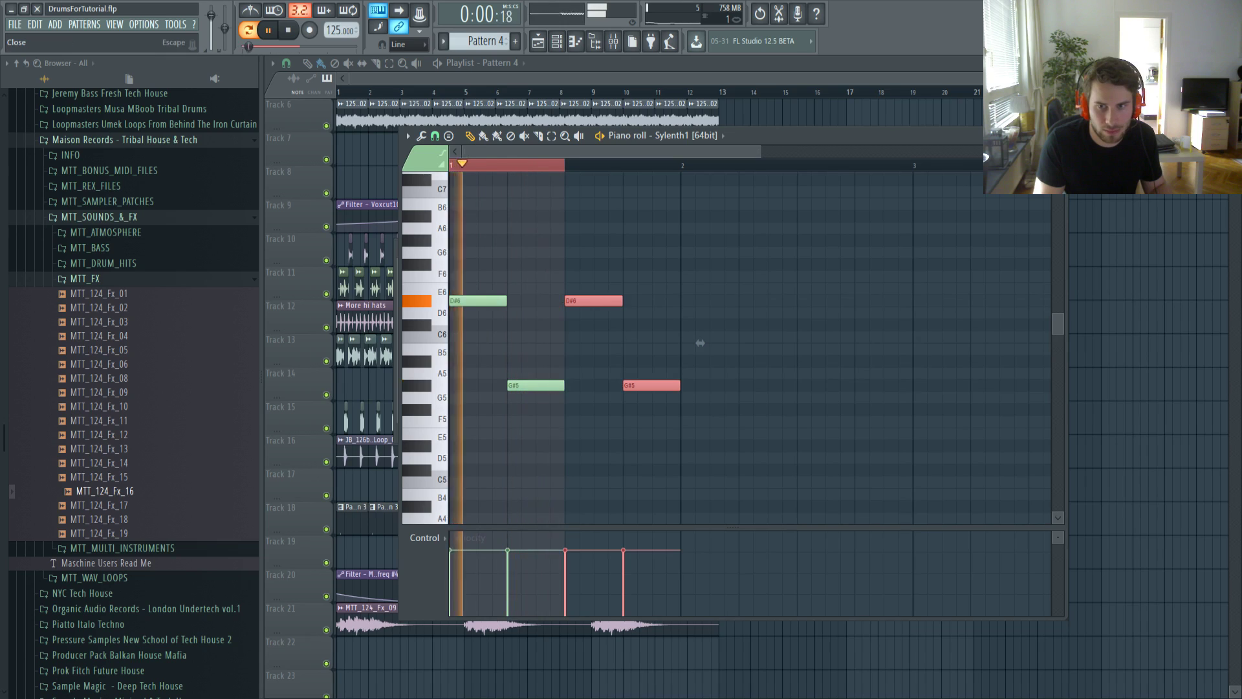
key("F7")
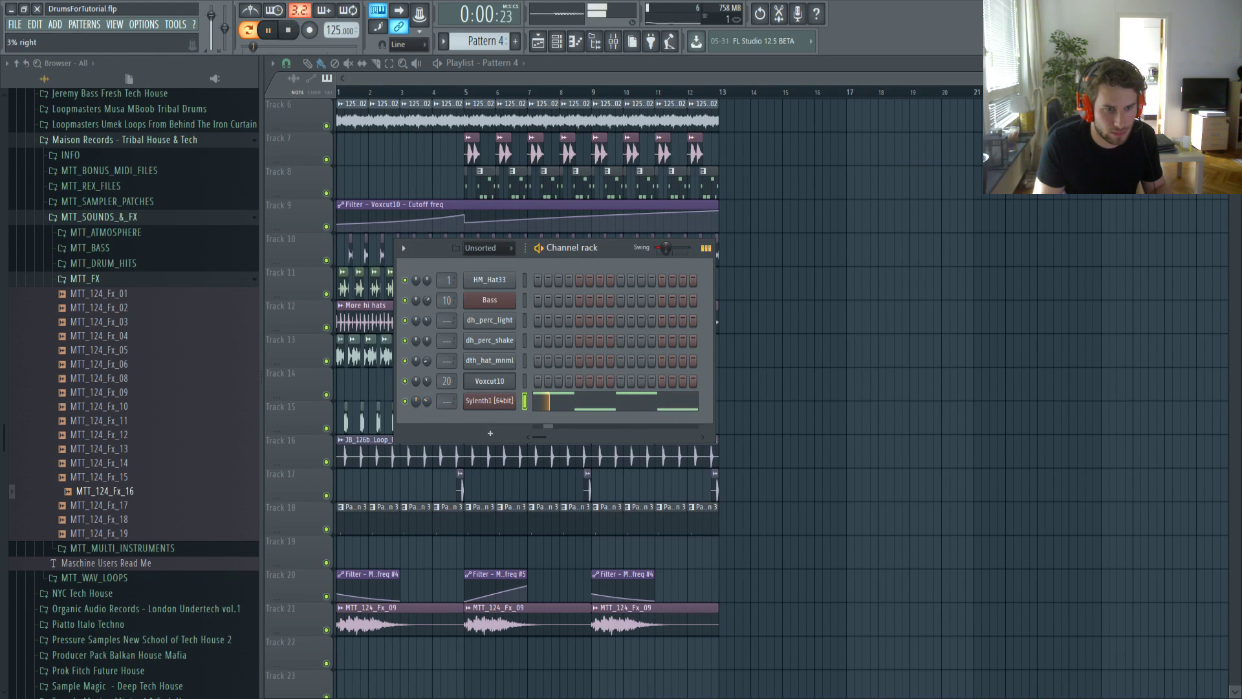
Set Sylenth1's filter control cutoff to 3.11 Hz during playback, comparing Part A and Part B
left_click(490, 404)
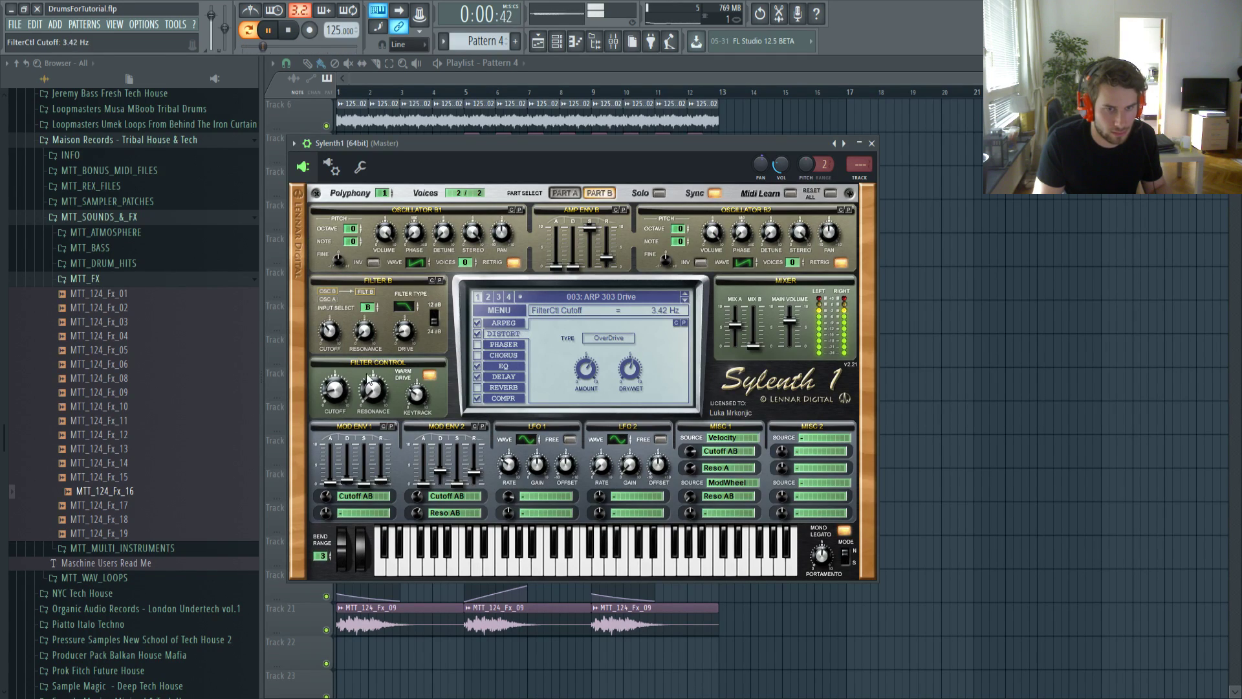
left_click(564, 193)
left_click(599, 194)
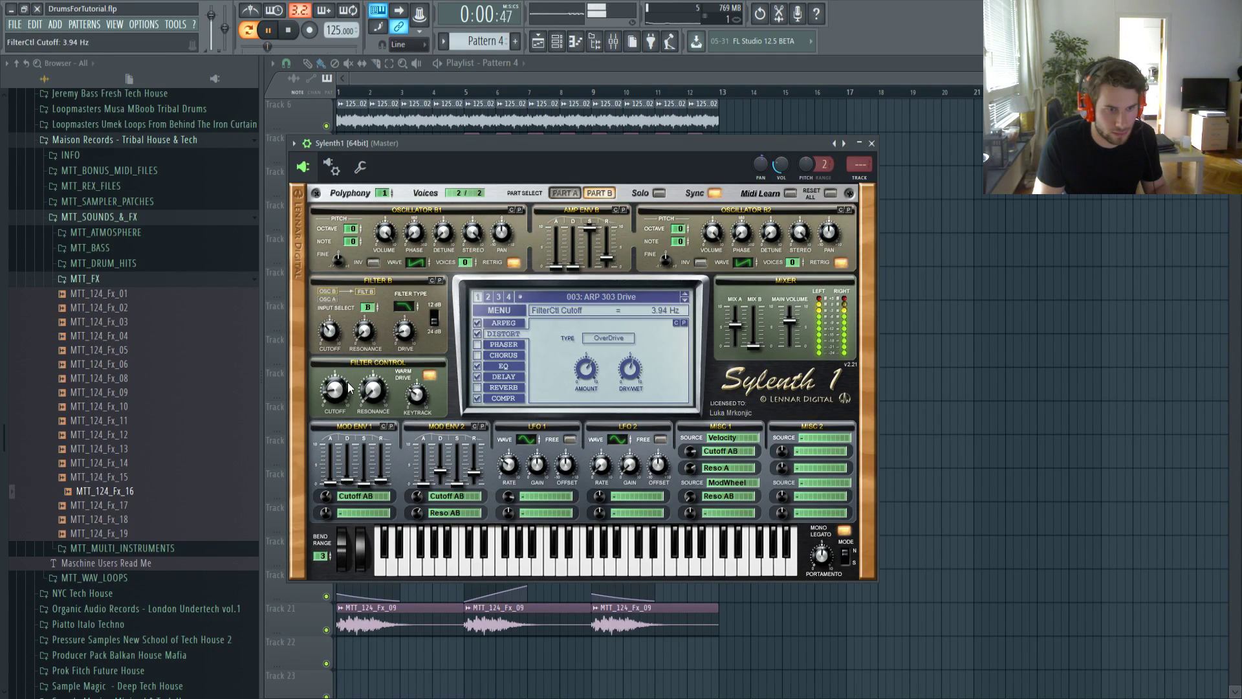
left_click(564, 193)
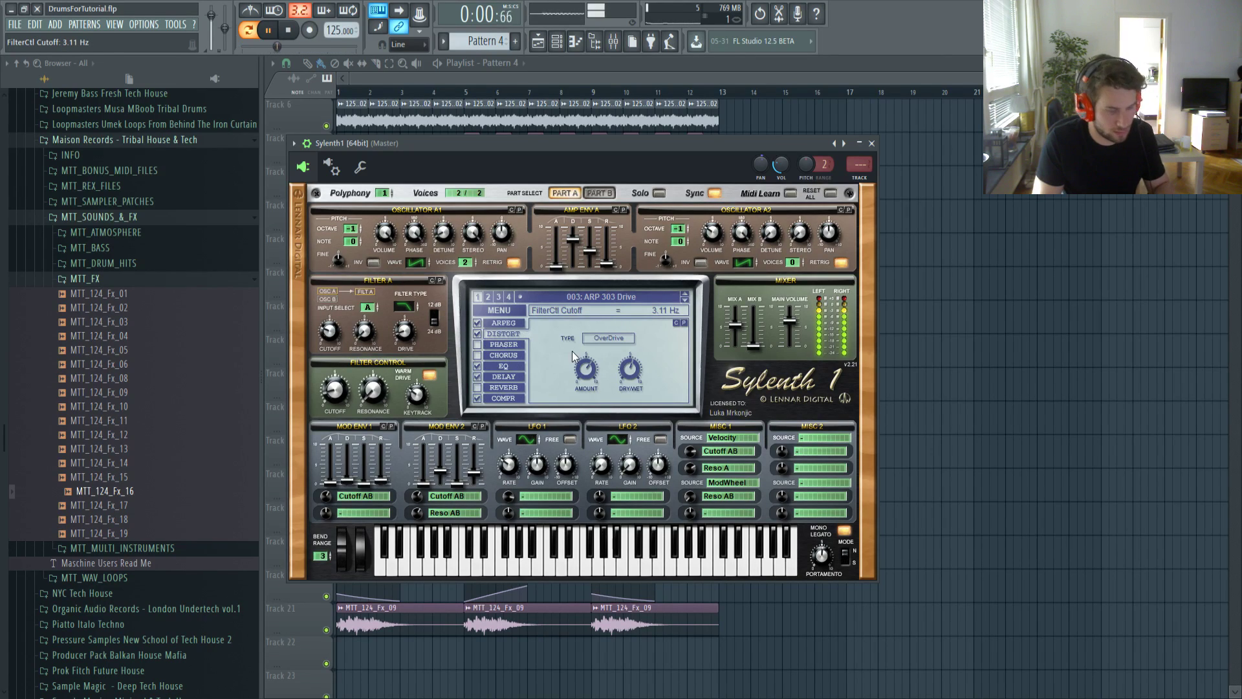
Transpose all four Sylenth1 notes down one octave to D#5 and G#4 and replay the pattern
key("F7")
key("ctrl+a")
key("space")
left_click_drag(466, 301, 466, 445)
key("space")
scroll(500, 443, "down", 3)
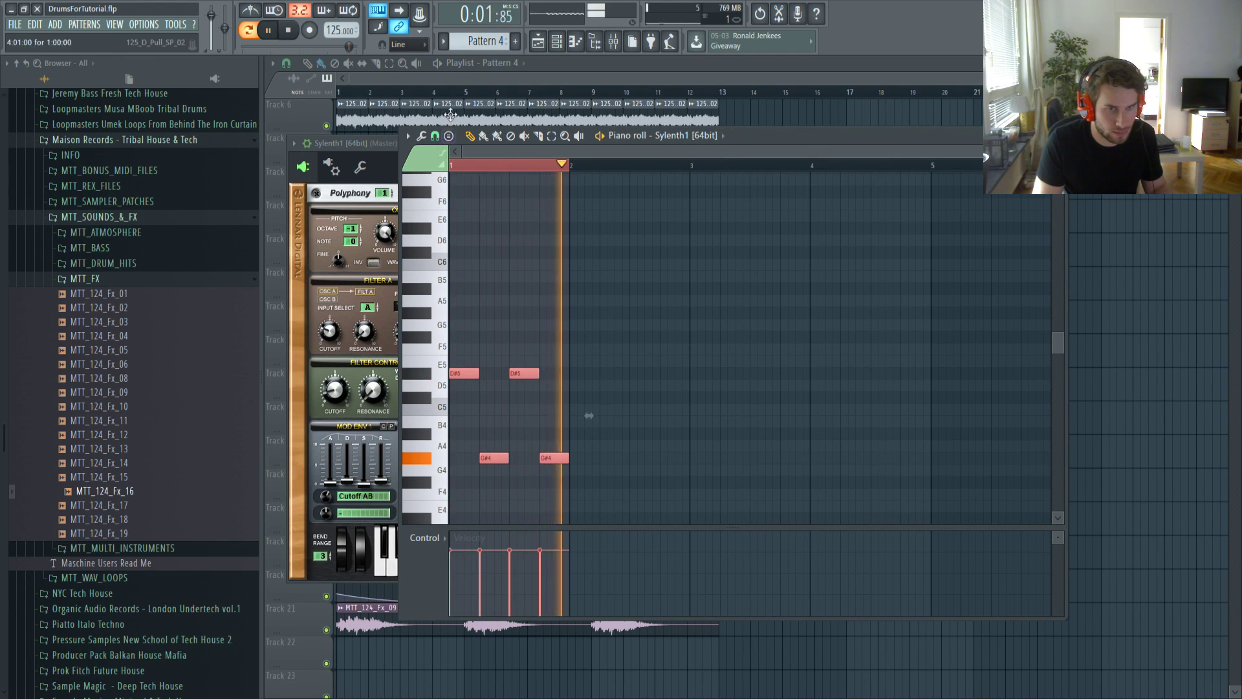
Fill Track 22 with Pattern 4 clips from bar 1 through bar 9 and play the arrangement with the piano roll open
key("F12")
scroll(365, 609, "down", 2)
mouse_move(349, 590)
left_mouse_down()
mouse_move(690, 589)
mouse_move(612, 595)
left_mouse_up()
key("space")
key("F7")
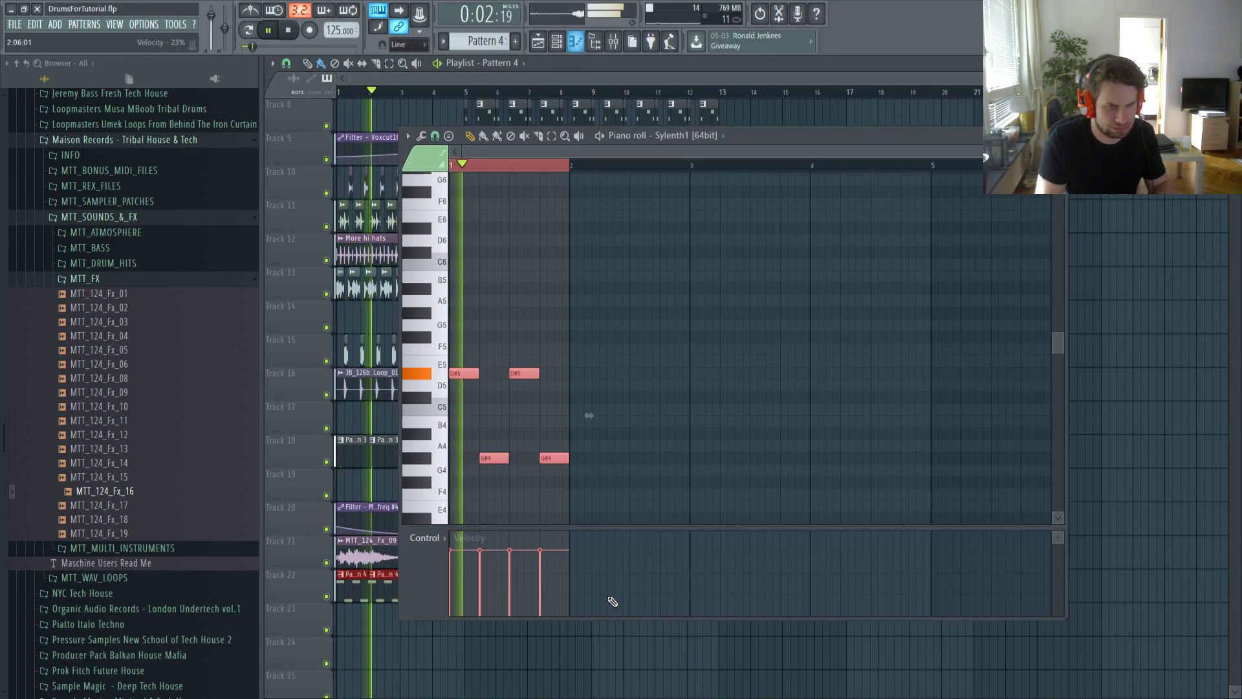
Try other pitches for the upper and lower Sylenth1 notes against the playing arrangement
key("space")
key("ctrl+a")
mouse_move(460, 374)
left_mouse_down()
mouse_move(460, 341)
mouse_move(459, 362)
left_mouse_up()
key("space")
left_click_drag(638, 417, 494, 424)
left_click_drag(577, 366, 457, 416)
mouse_move(460, 360)
left_mouse_down()
mouse_move(461, 384)
mouse_move(461, 370)
left_mouse_up()
Delete the last three notes, keeping only the D#5 note at the start, and stop playback
right_click(485, 434)
right_click(557, 435)
right_click(524, 373)
key("space")
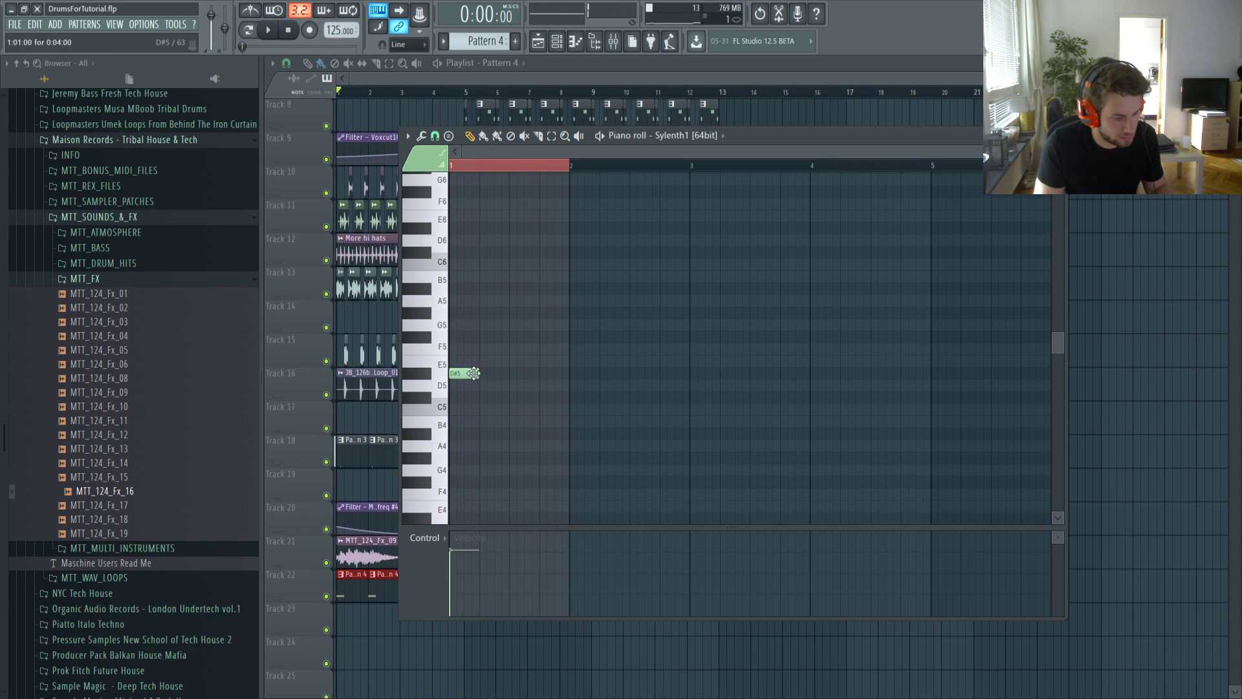
Set the Sylenth1 arpeggiator's second step transpose to 0 and fourth step to +4, and test a note
key("F6")
left_click(490, 400)
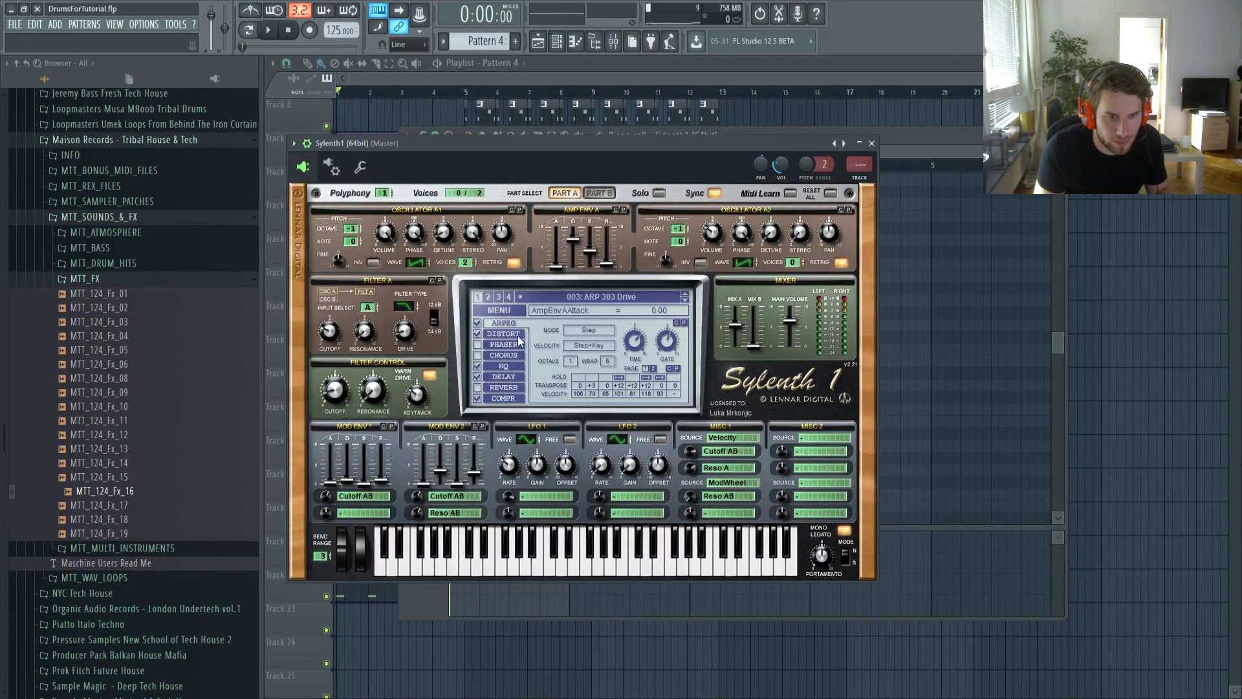
left_click_drag(593, 387, 616, 401)
key("w")
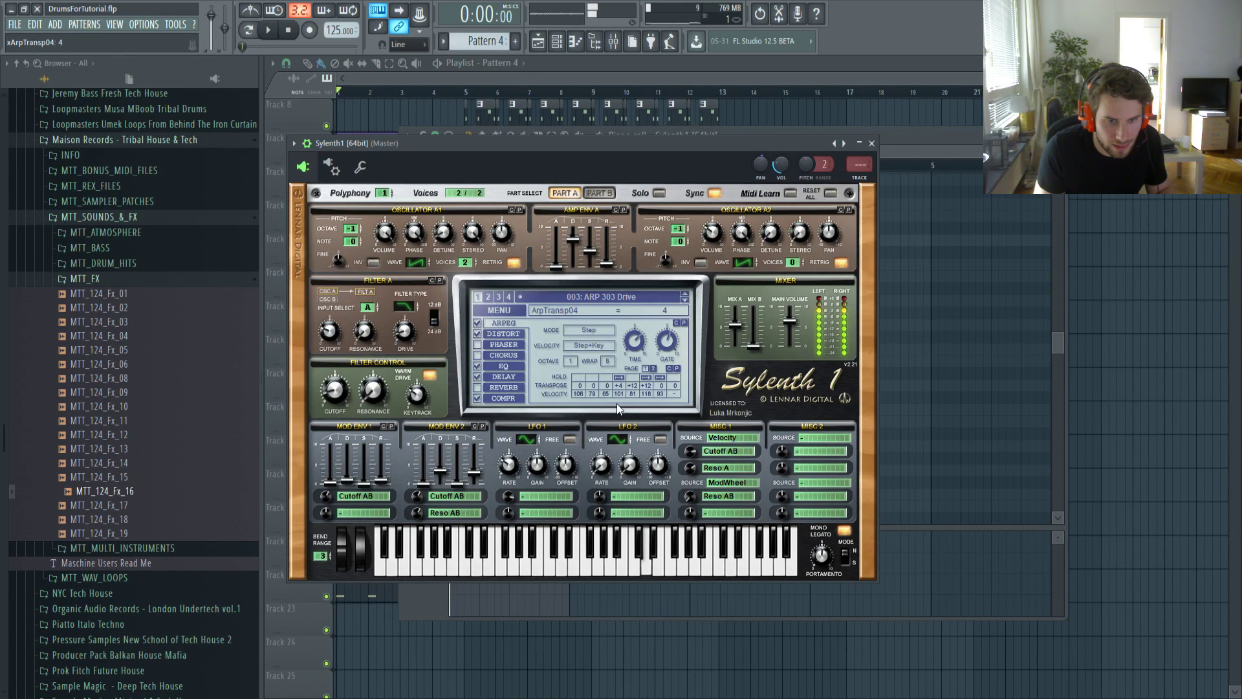
Repeat the one-beat note on every beat of bar 1 and lower all four notes to C#5 during playback
key("space")
key("space")
left_click(904, 383)
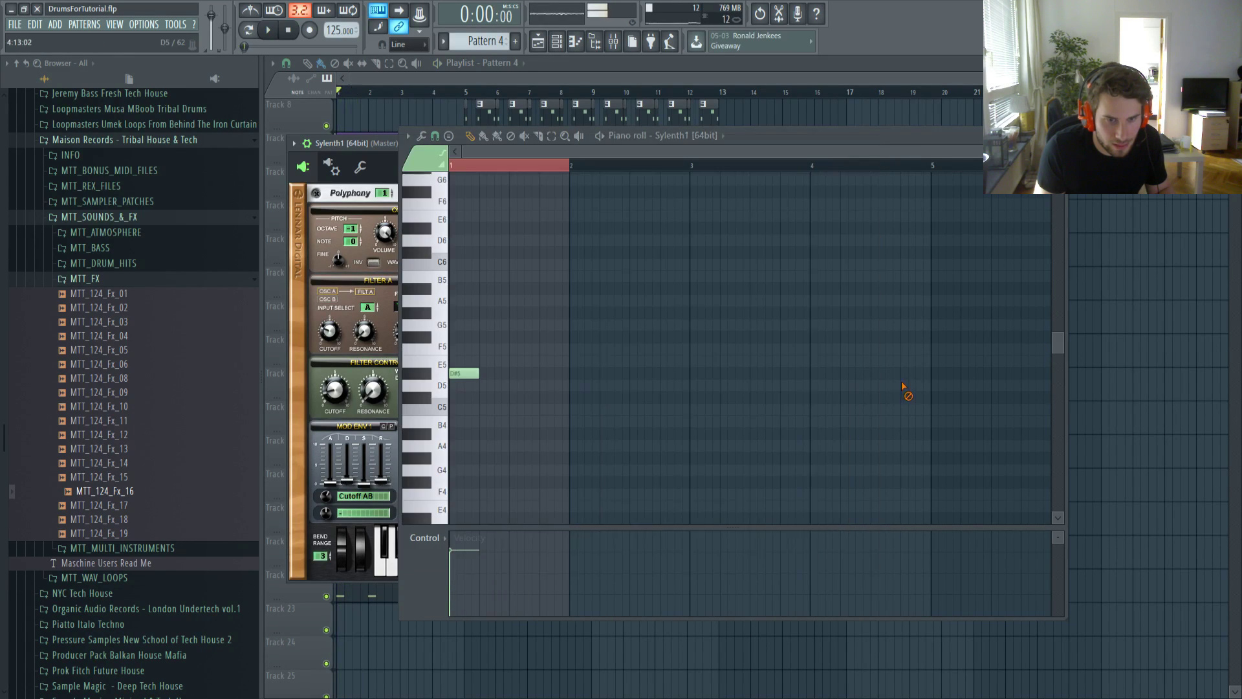
key("space")
left_click_drag(492, 374, 461, 402)
left_click(522, 373)
left_click(548, 375)
key("ctrl+a")
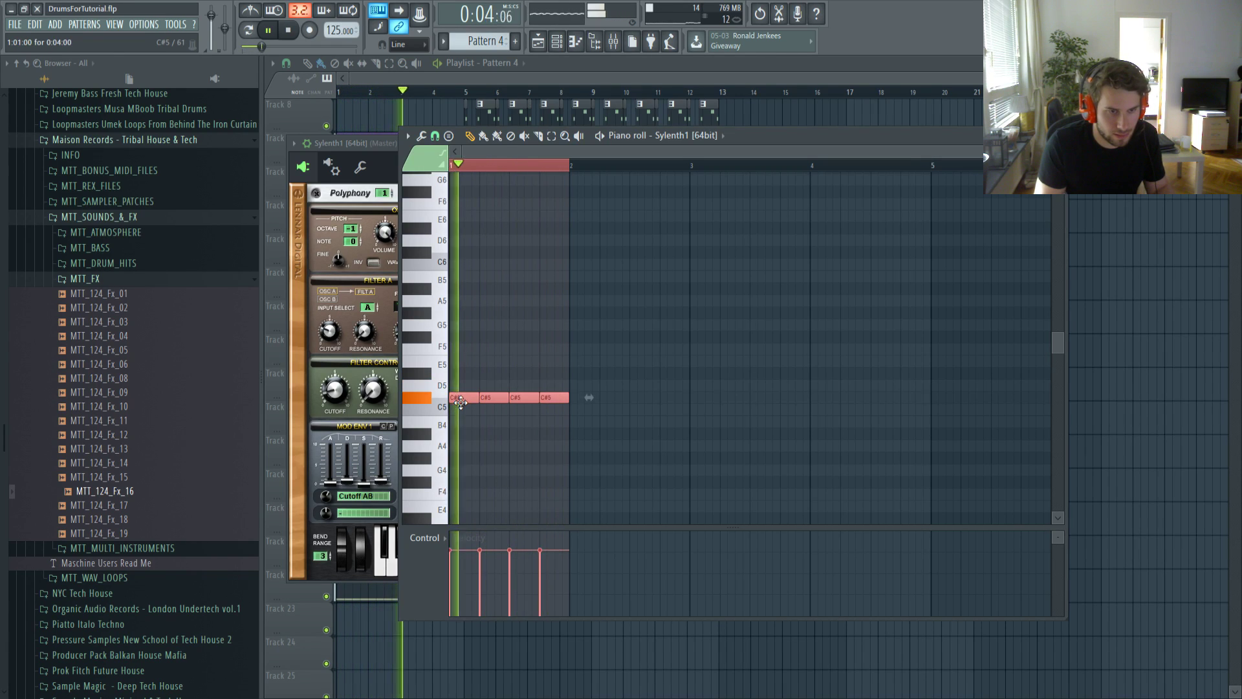
Jump playback to just before bar 5, raise all four notes to D#5, and clear the selection
left_click(456, 92)
key("F7")
left_click_drag(472, 398, 471, 374)
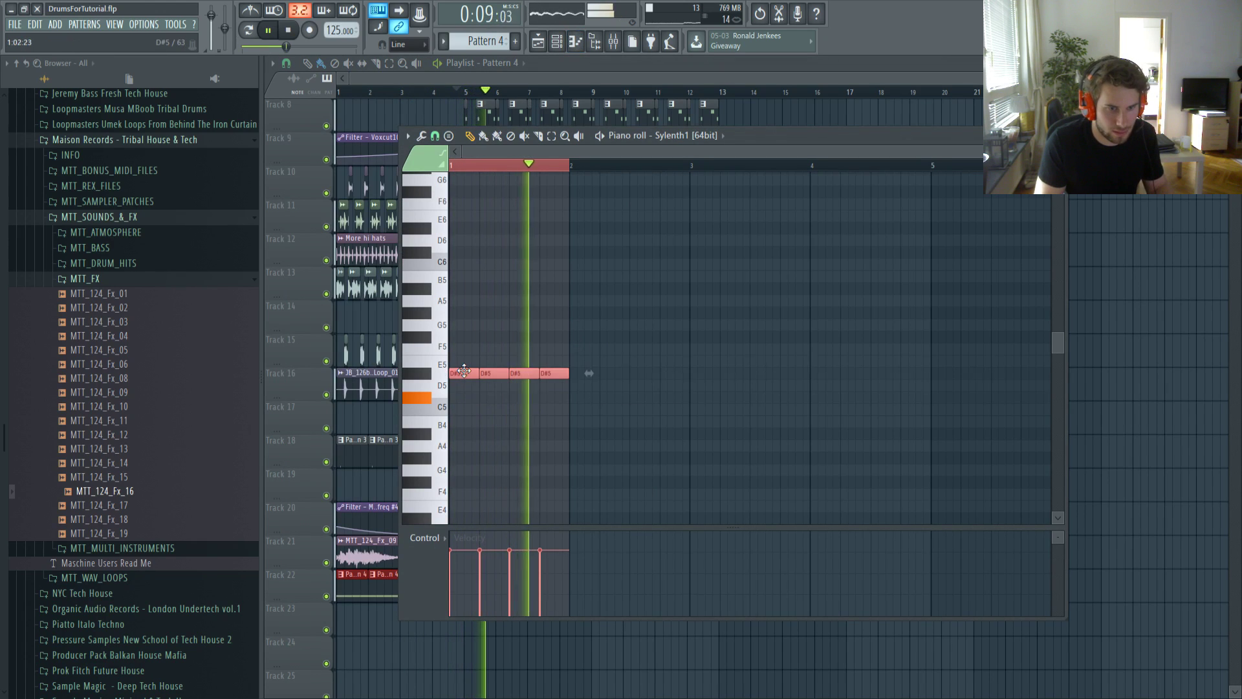
key("ctrl+d")
Stop playback, return to the start, and delete every Pattern 4 clip on Track 22 except the one at bar 1
key("space")
left_click_drag(345, 92, 329, 97)
left_click_drag(613, 596, 384, 597)
Set Sylenth1's filter control cutoff to 1.53 Hz while previewing the arrangement, and stop playback
key("F6")
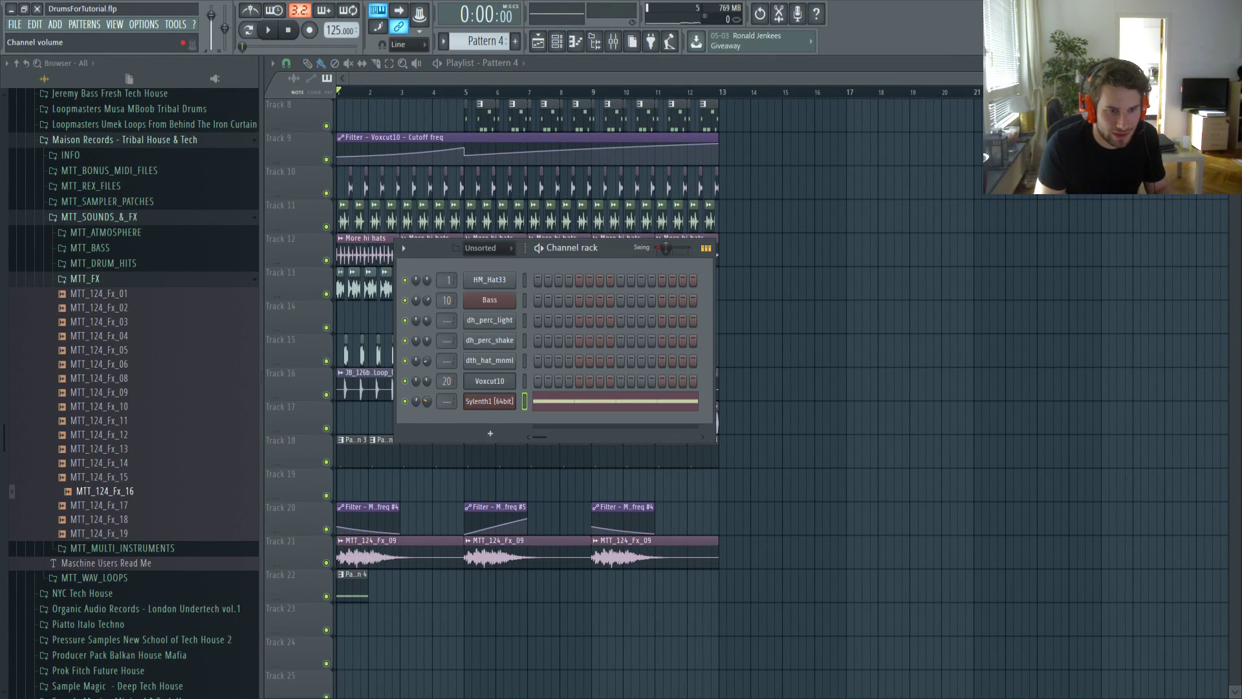
left_click(491, 401)
key("space")
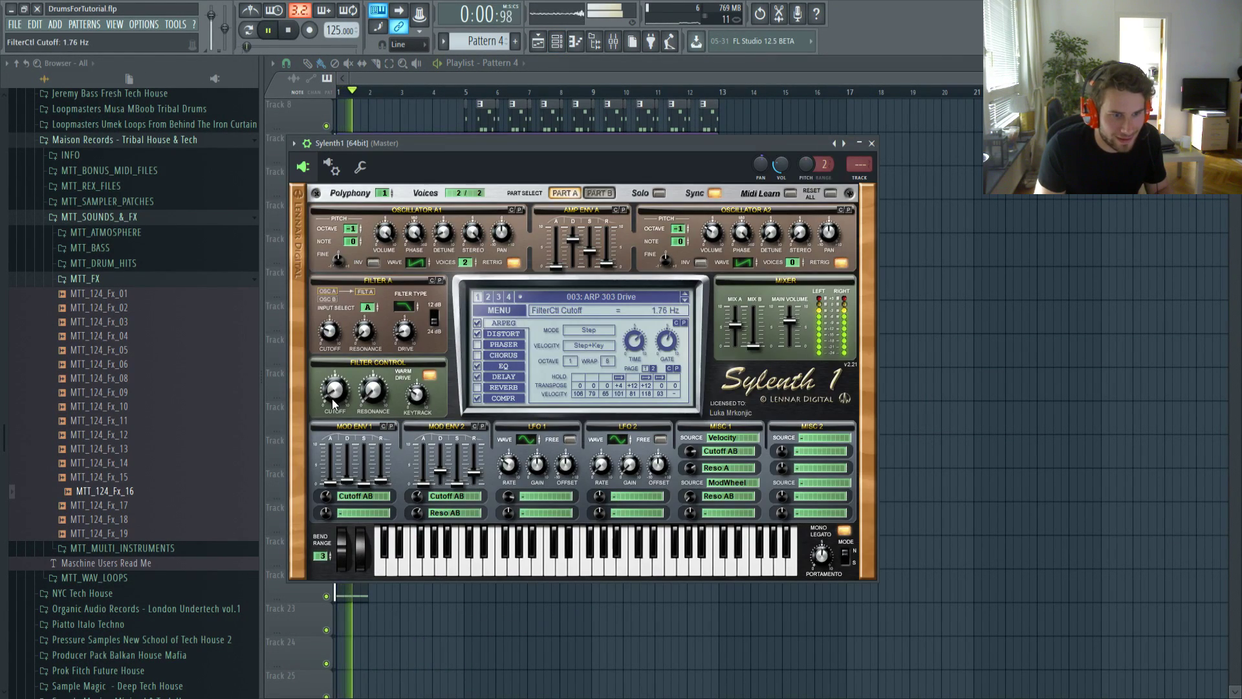
key("space")
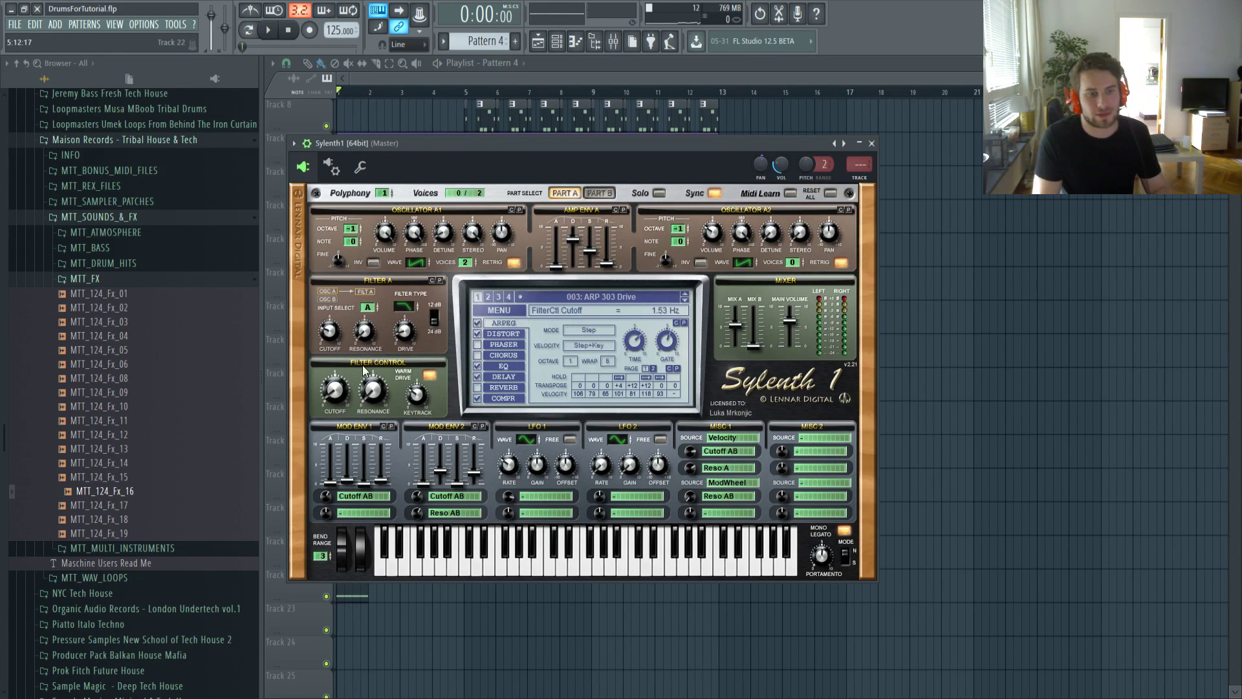
Close Sylenth1, check the notes of the Pattern 4 clip on Track 22, and reopen Sylenth1
left_click_drag(578, 164, 732, 171)
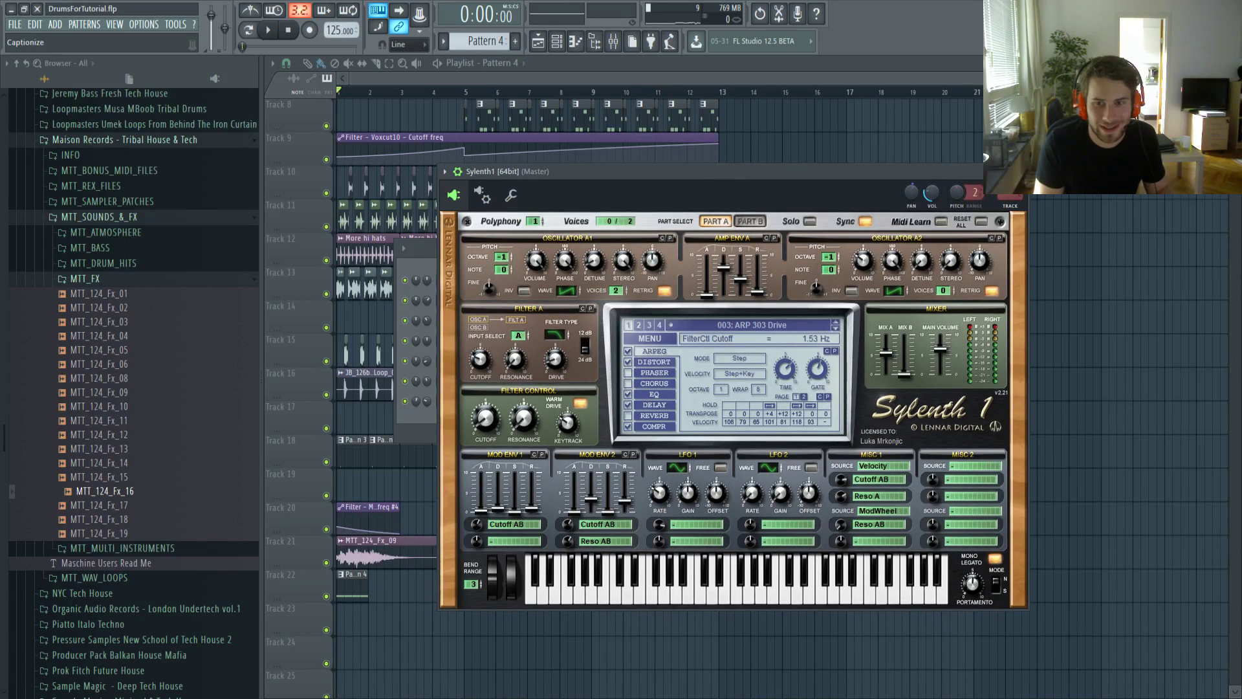
left_click(1017, 172)
key("F6")
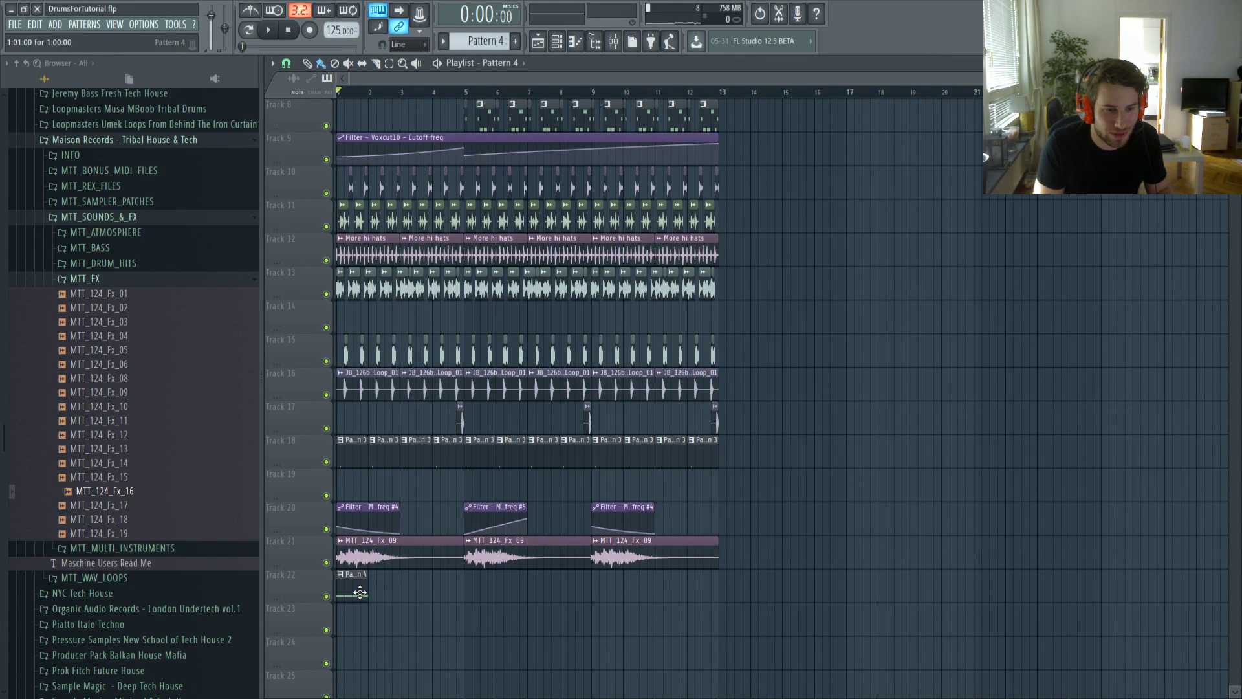
double_click(359, 593)
left_click(1058, 136)
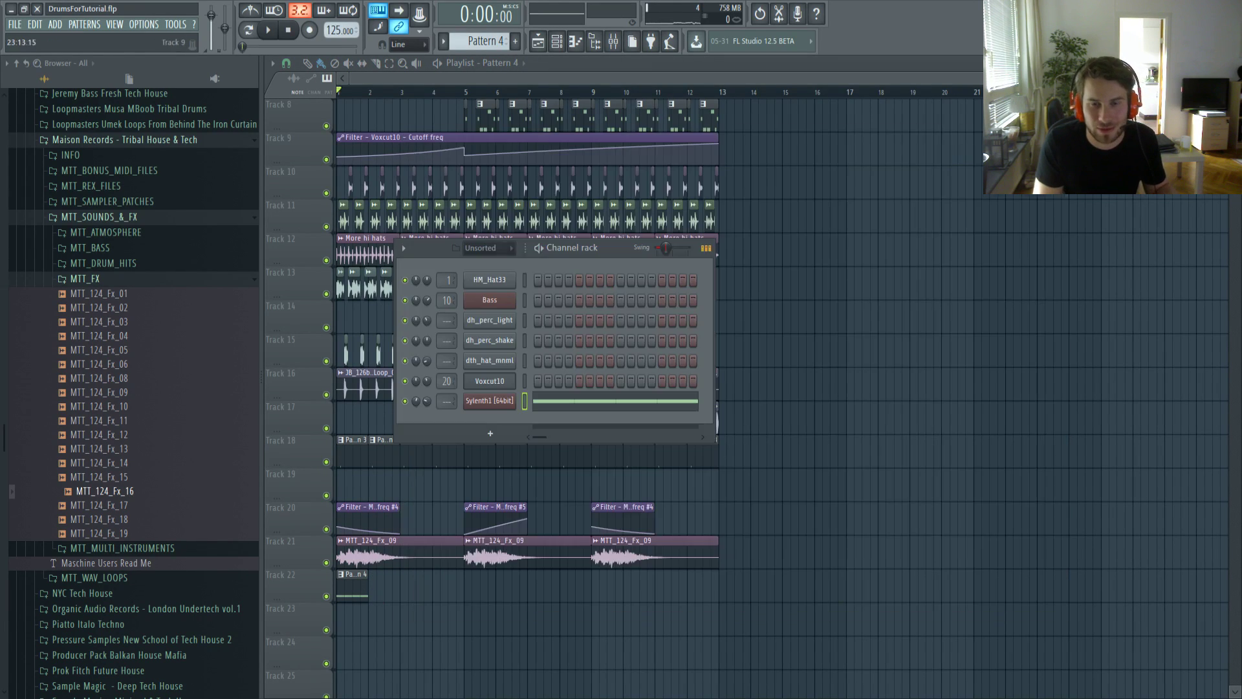
left_click(493, 401)
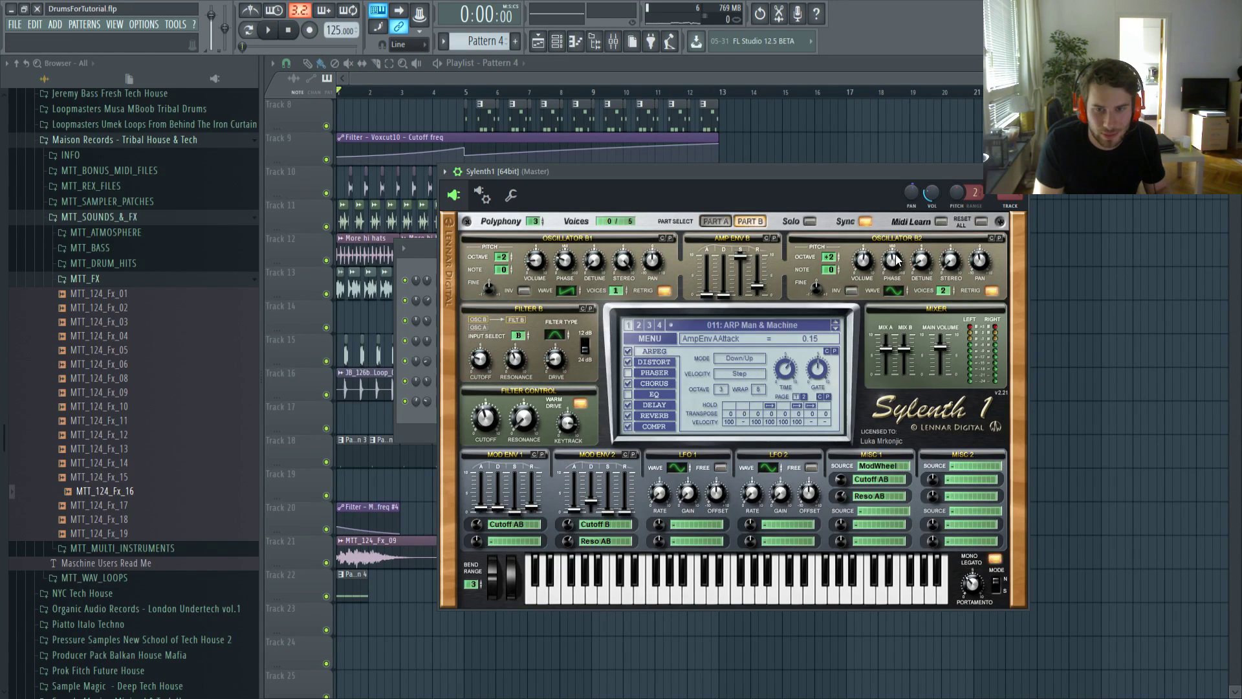
Audition Sylenth1's presets from 011: ARP Man & Machine through 063: LD Norefjell by playing test notes
key("x")
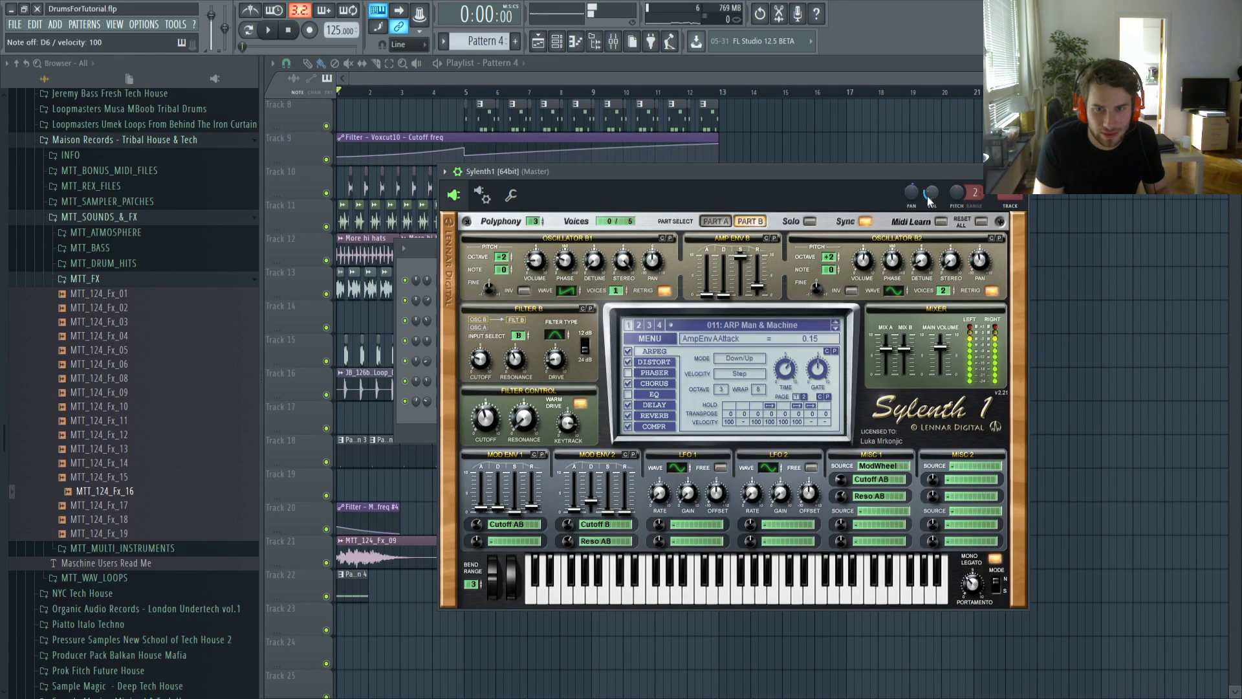
left_click(836, 330)
left_click(836, 330)
left_click(835, 330)
left_click(835, 330)
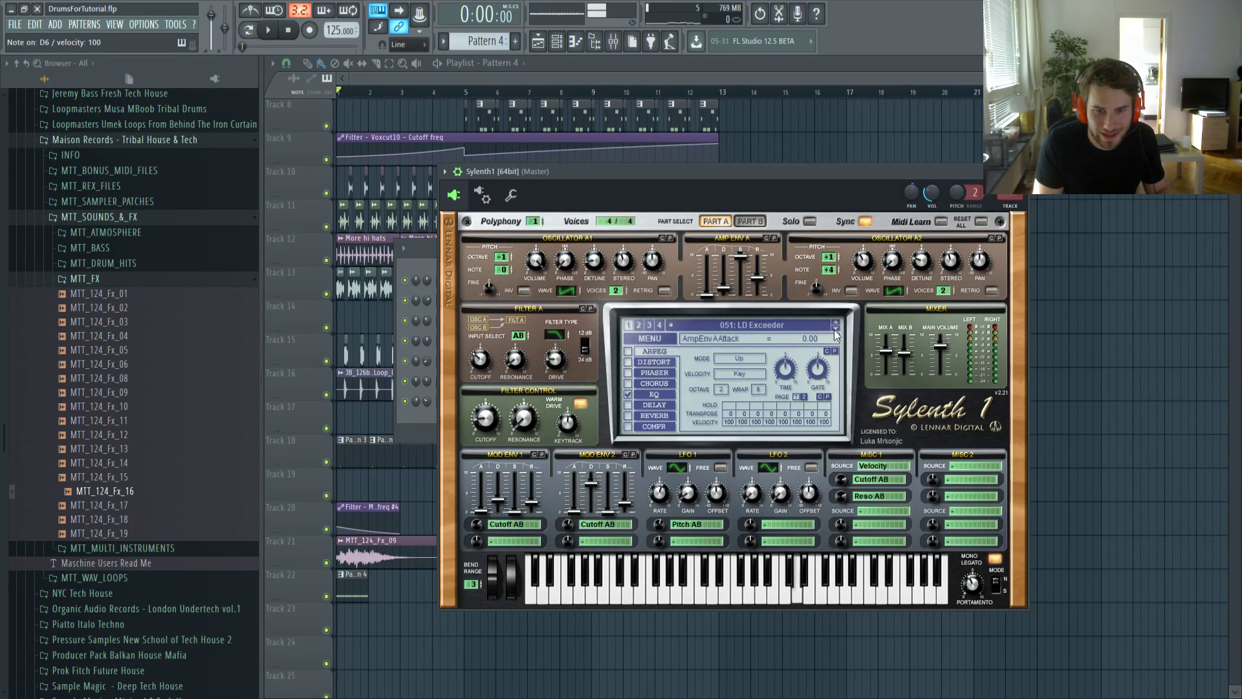
left_click(836, 330)
left_click(836, 330)
left_click(837, 330)
left_click(837, 330)
left_click(836, 330)
left_click(836, 330)
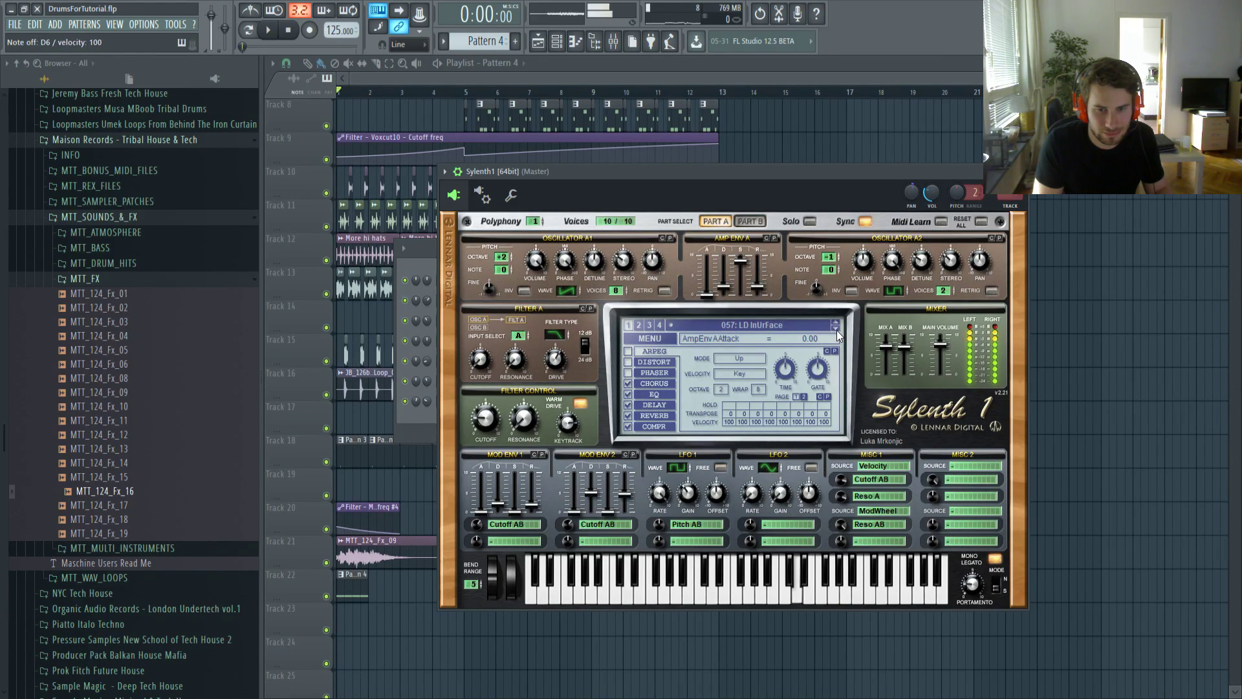
left_click(836, 330)
left_click(837, 330)
left_click(837, 330)
left_click(837, 330)
left_click(836, 328)
left_click(837, 329)
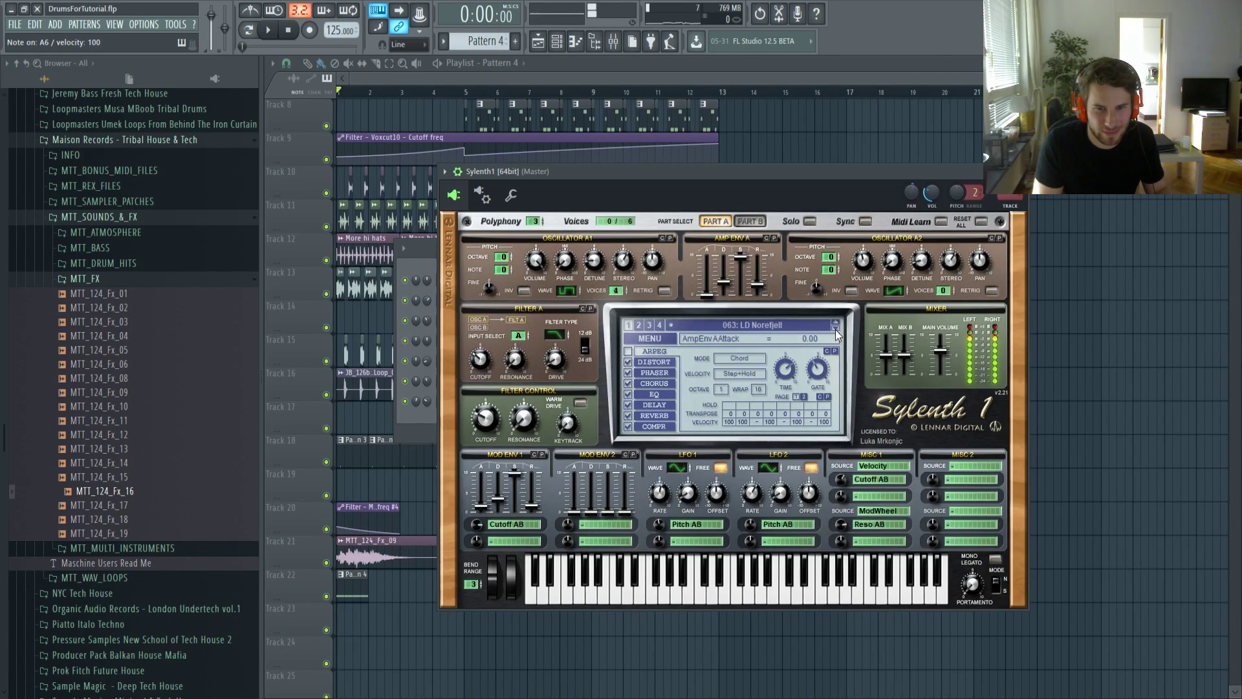
Preview the arrangement, delete the last three Sylenth1 notes in the pattern, and extend the remaining D#5 note to a full bar
key("space")
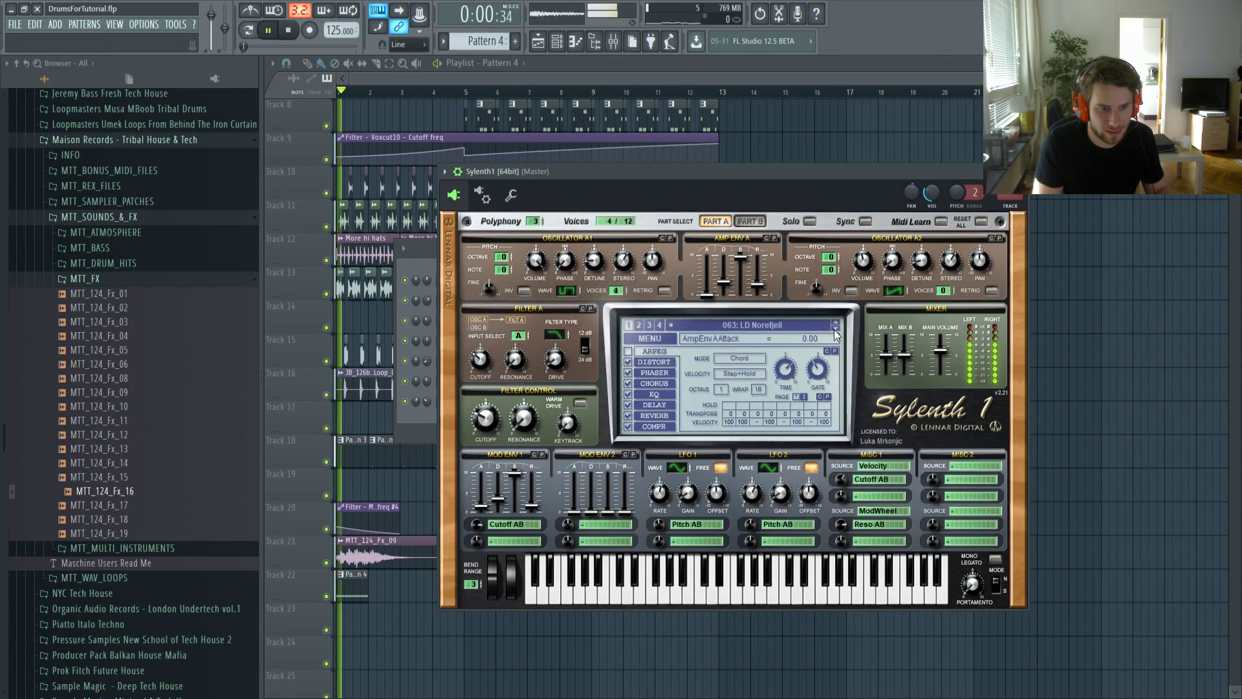
key("space")
left_click(421, 425)
left_click(511, 402)
left_click(511, 402)
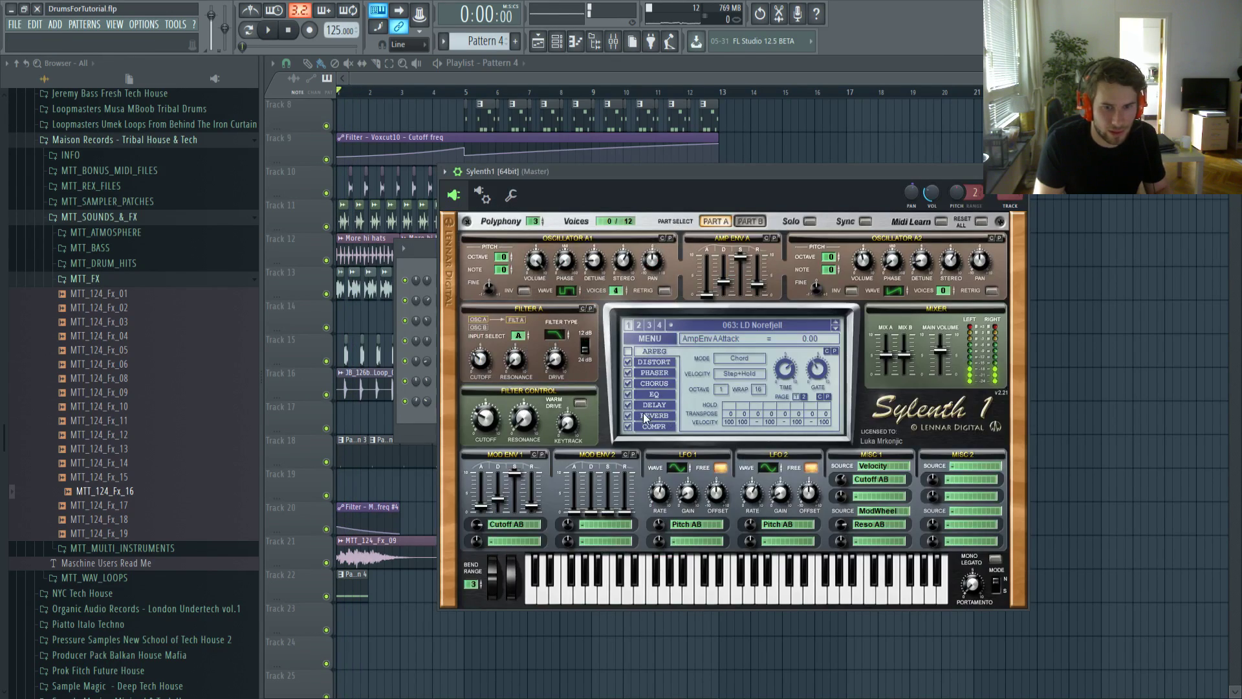
key("F7")
right_click(555, 376)
right_click(505, 376)
right_click(521, 375)
left_click_drag(479, 374, 543, 373)
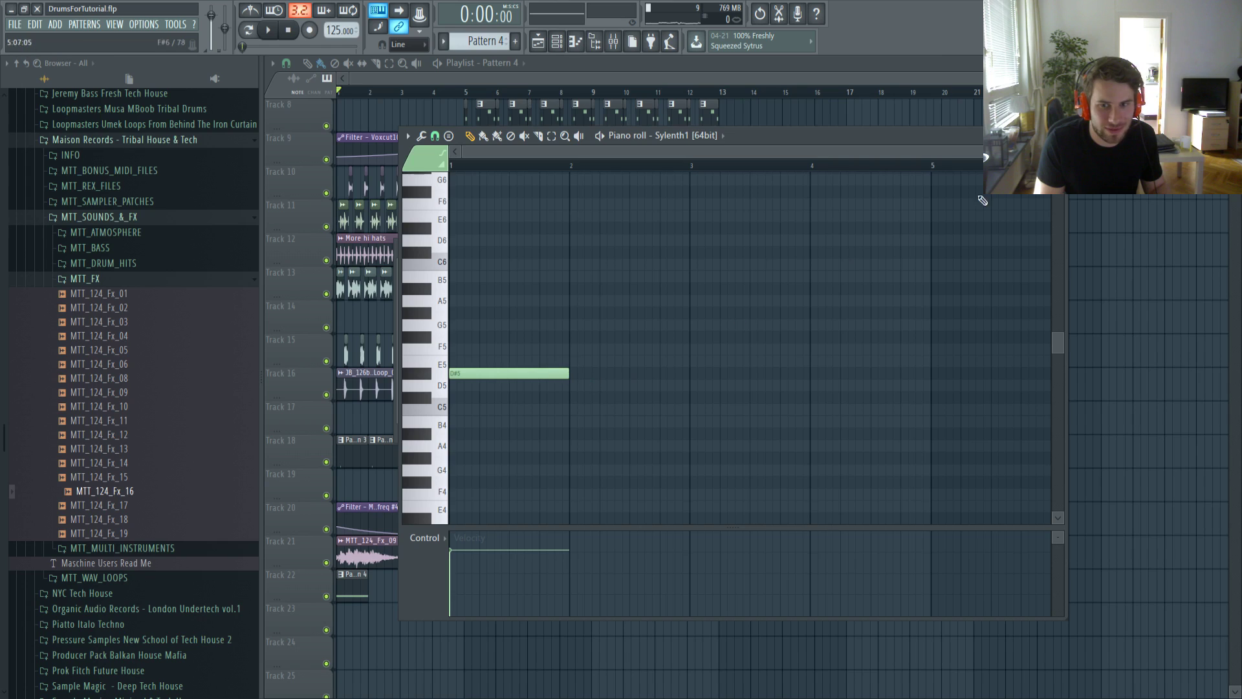
key("F7")
Try Sylenth1's filter control cutoff at 1.93 Hz during playback
key("space")
left_click_drag(483, 427, 483, 438)
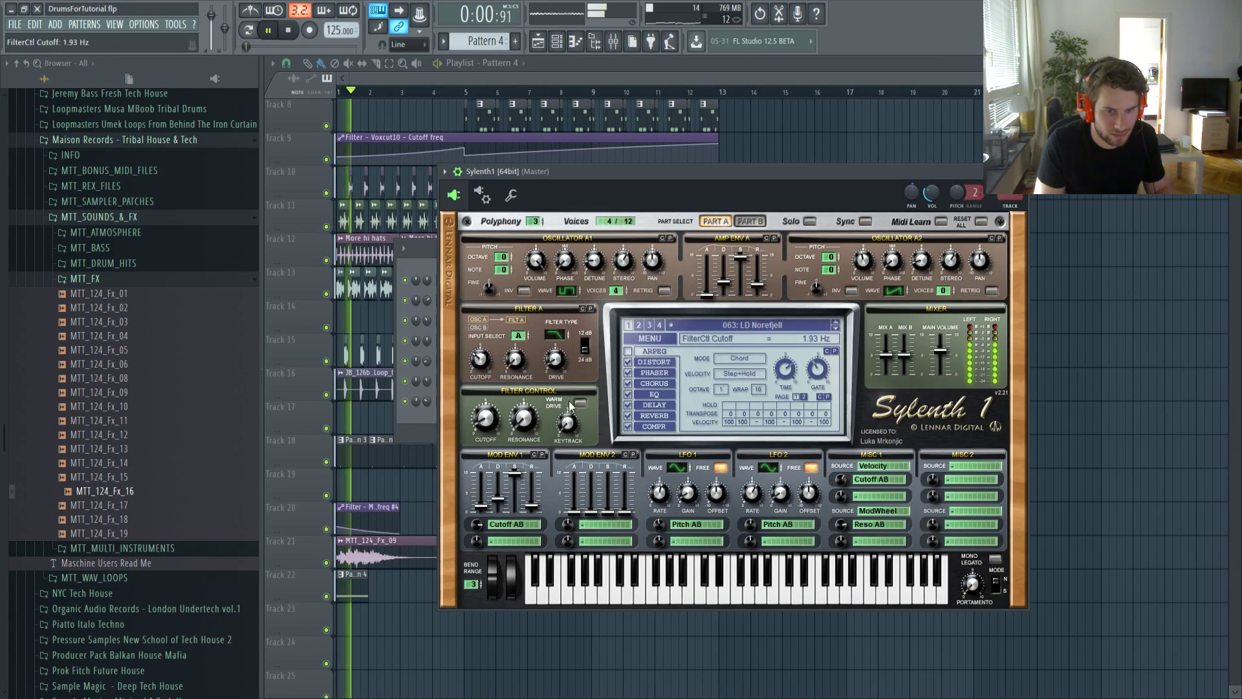
key("space")
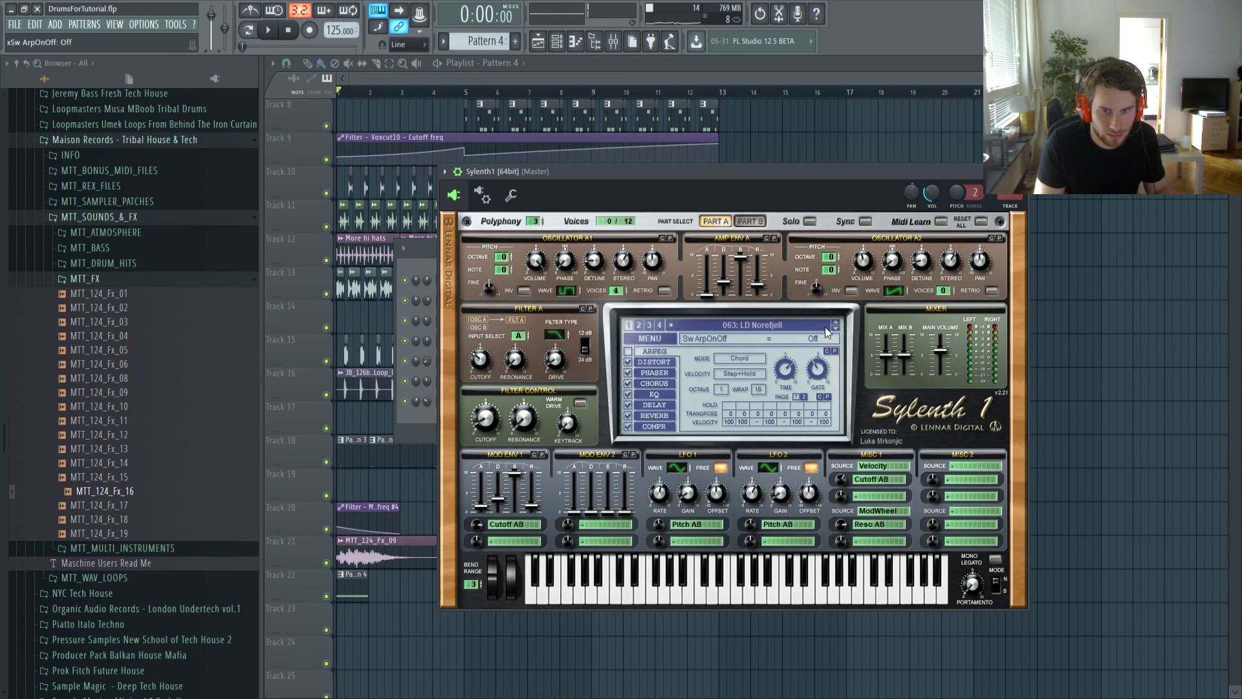
Try Sylenth1's preset 038: KEY Rhowdz with the filter control cutoff at 1.00 Hz and distortion enabled
left_click(835, 323)
key("space")
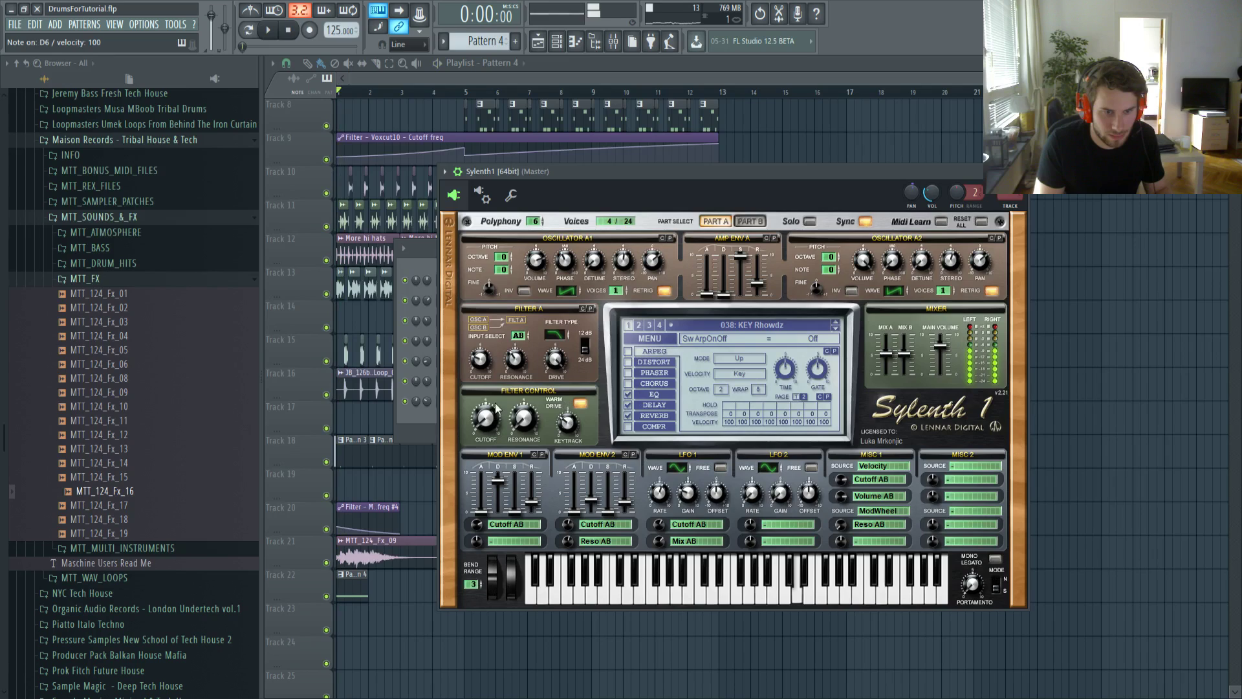
left_click_drag(492, 410, 492, 430)
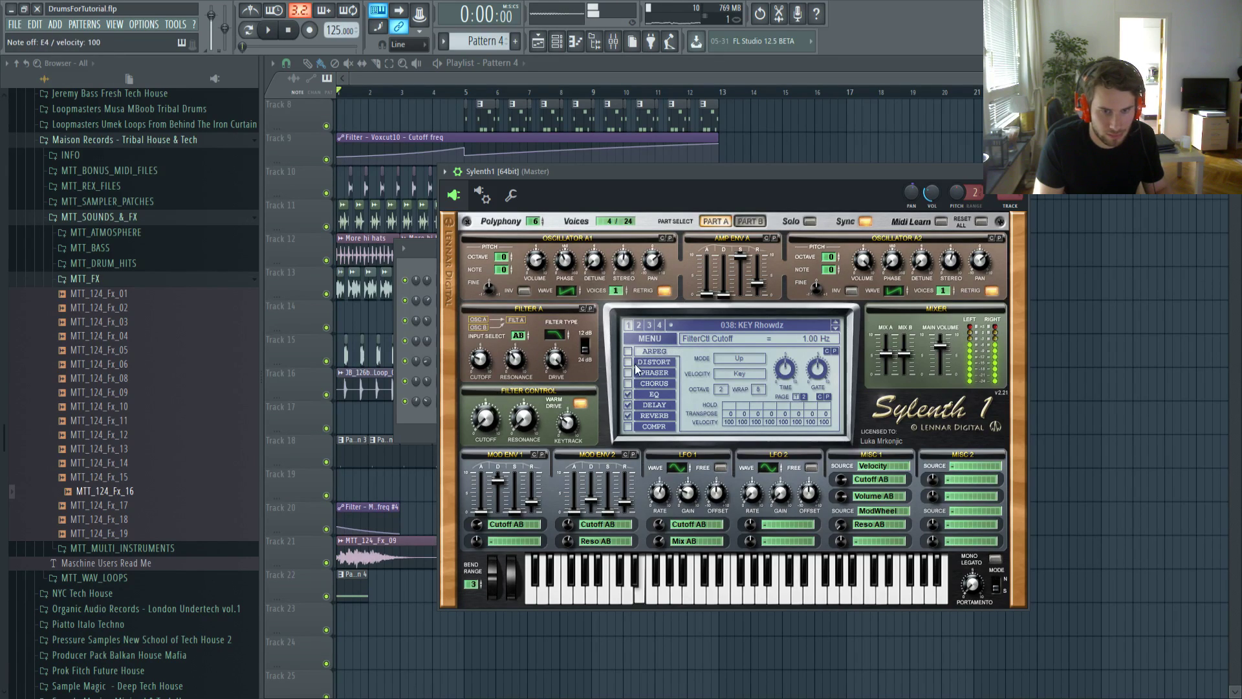
key("space")
key("space")
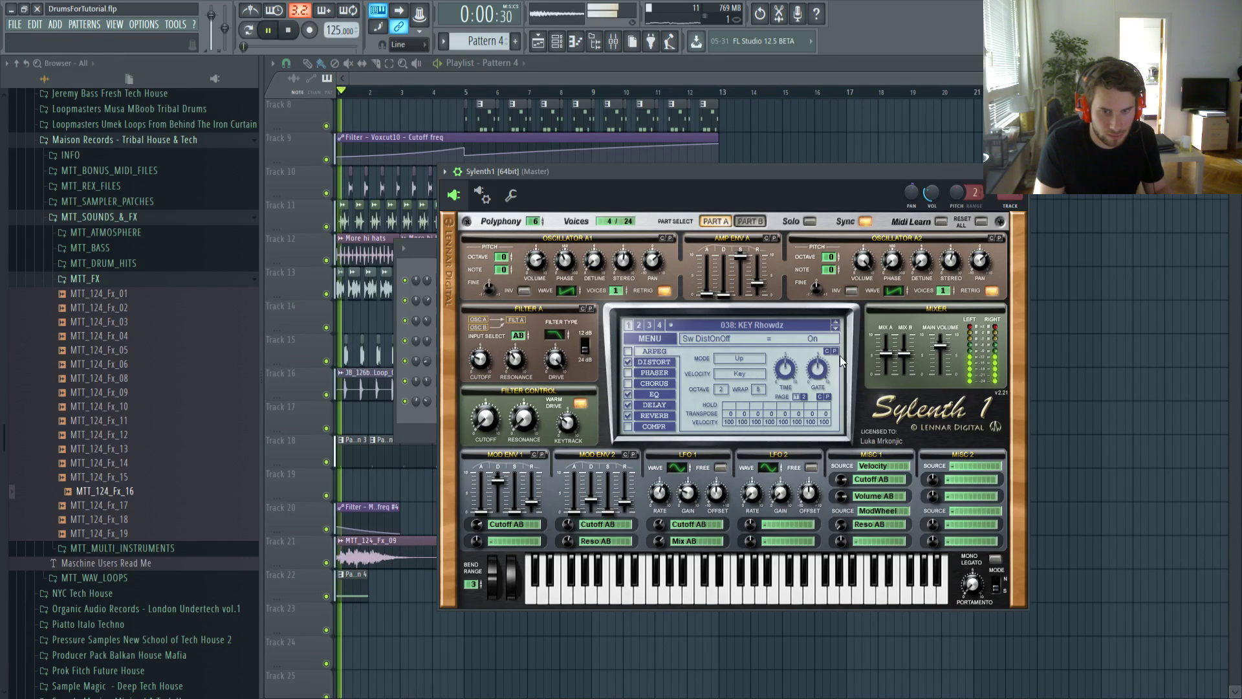
Load Sylenth1's preset 040: LD Ampere while the arrangement plays, and stop playback
left_click(835, 329)
left_click(835, 329)
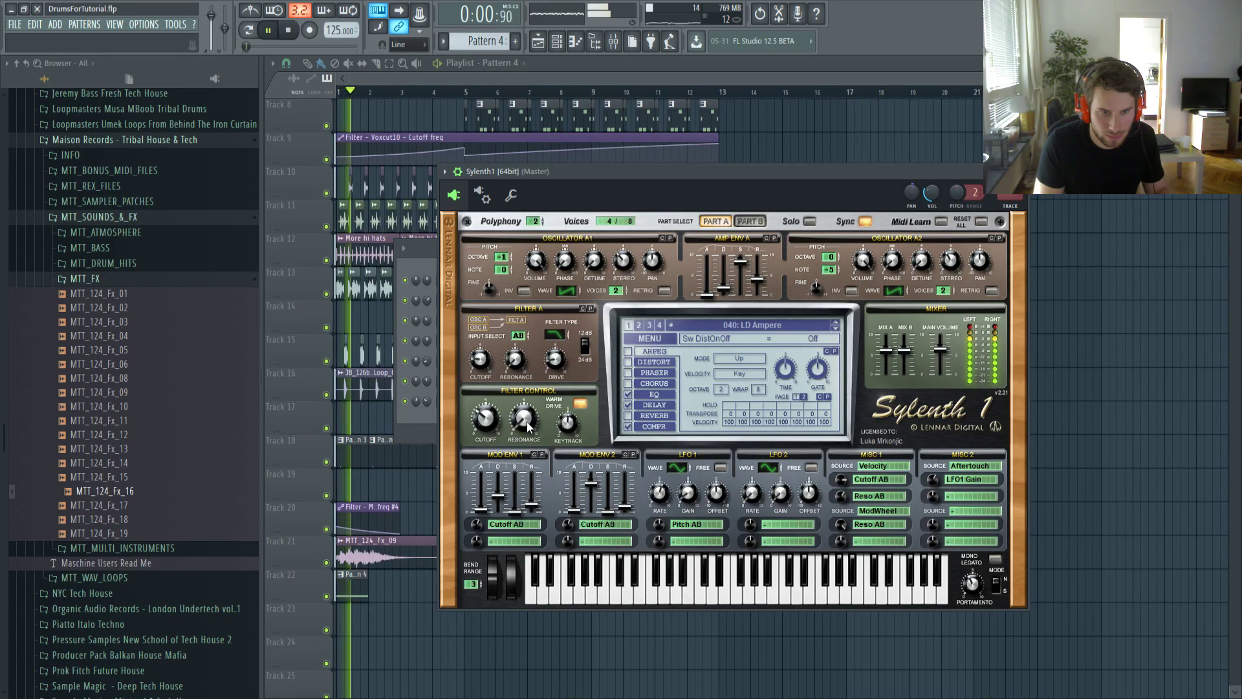
left_click_drag(377, 587, 402, 595)
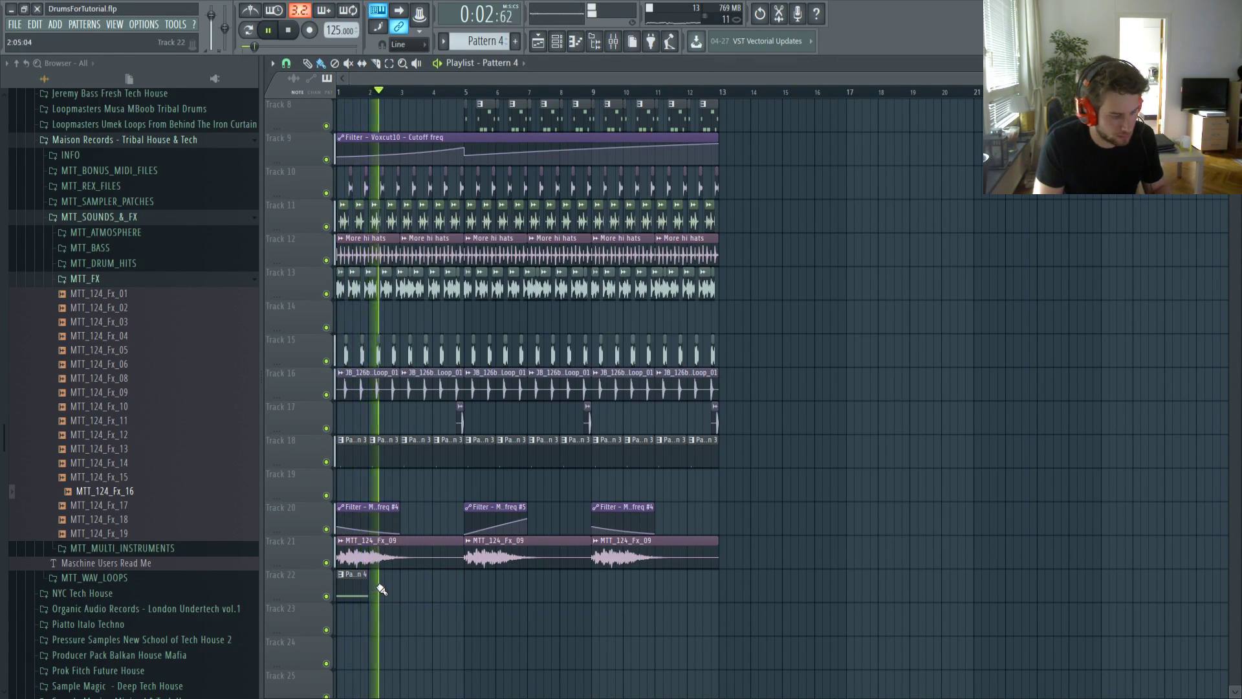
key("space")
Lower the one-bar Sylenth1 note to D5 and preview it with the arrangement
key("F7")
left_click_drag(491, 375, 492, 386)
key("space")
key("space")
key("space")
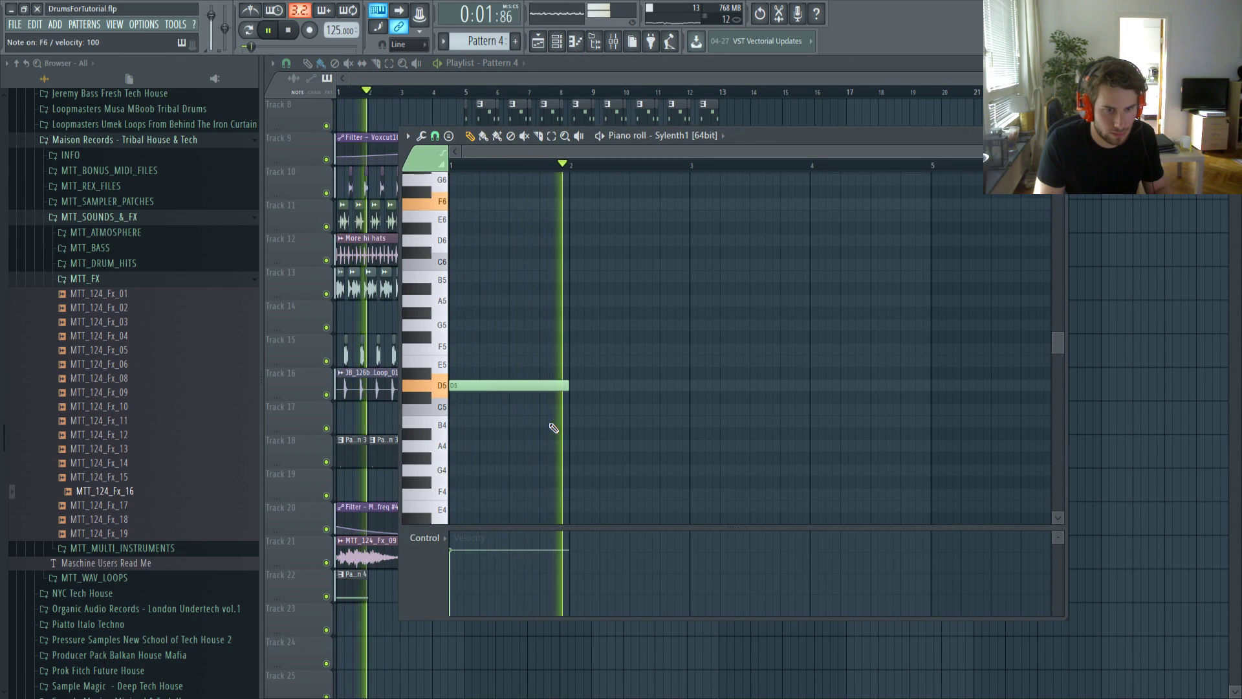
key("space")
Add an F6 note and a D6 note starting near the end of bar 1, and preview the melody
scroll(551, 424, "up", 2)
left_click(541, 274)
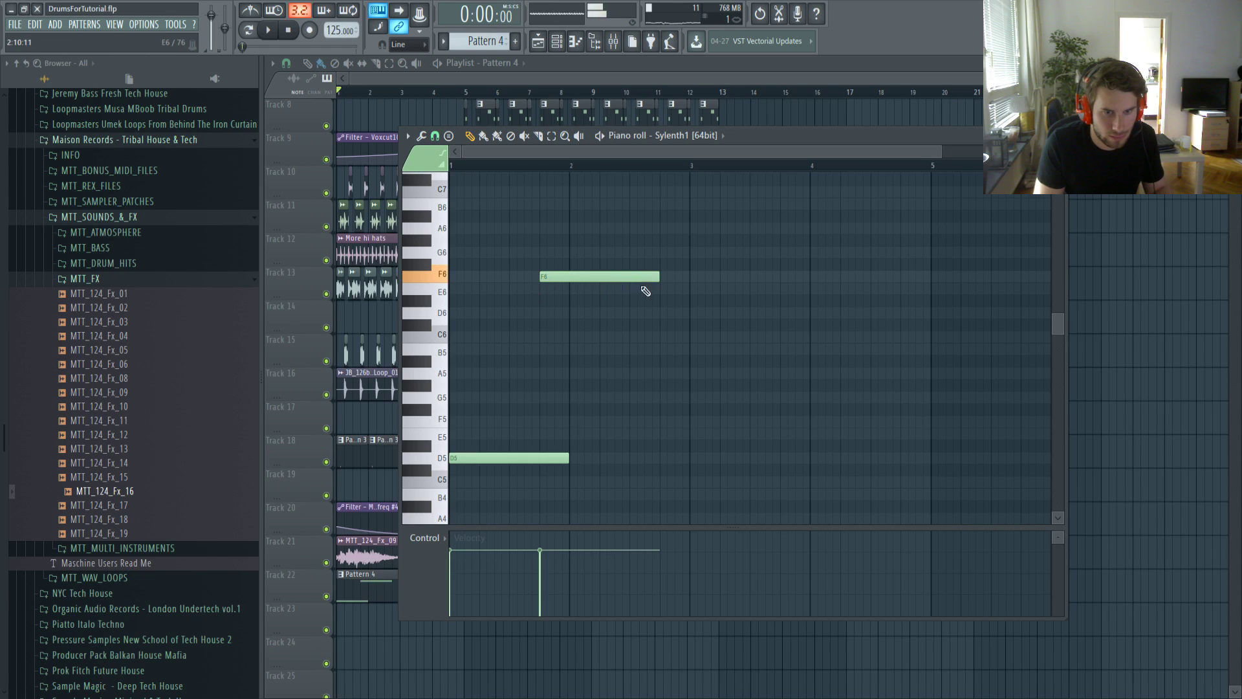
left_click_drag(658, 280, 689, 318)
left_click(582, 313)
key("space")
key("space")
key("space")
Resize the F6 note to finish at the end of bar 1 and extend the D6 note to the end of bar 2
mouse_move(549, 279)
left_mouse_down()
mouse_move(533, 279)
mouse_move(570, 277)
left_mouse_up()
key("space")
key("space")
left_click_drag(623, 313, 689, 313)
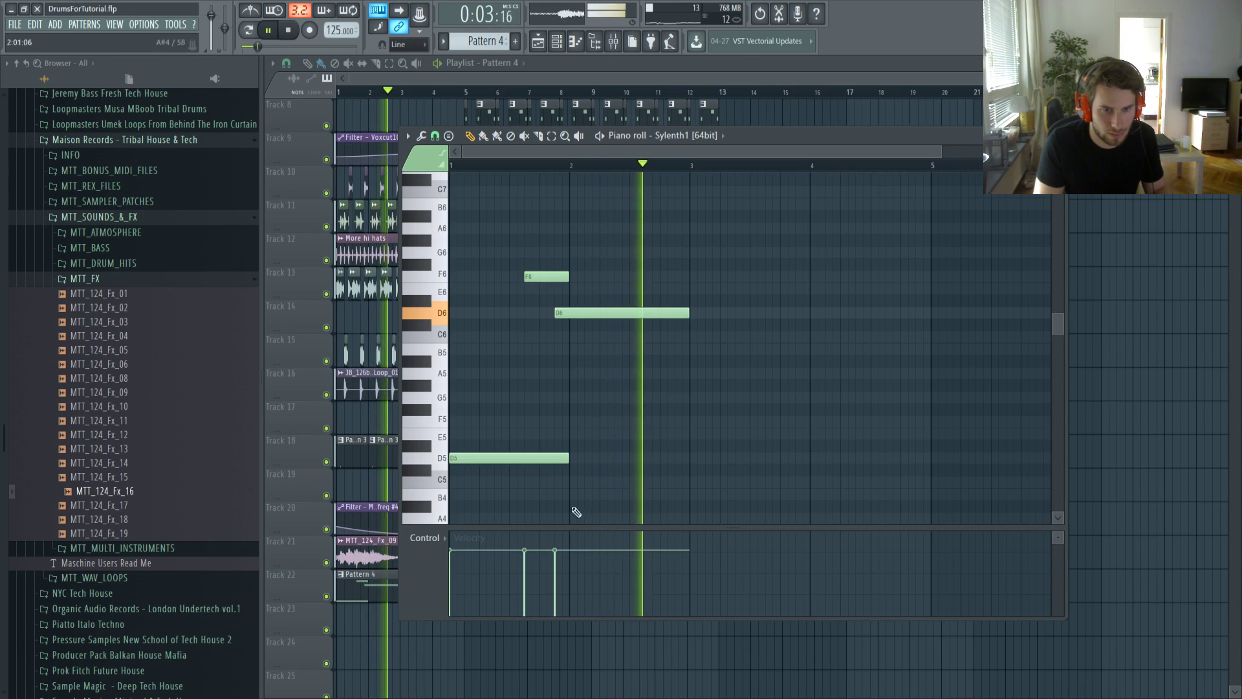
Move the Pattern 4 clip on Track 22 to bar 4 and play the arrangement from there
left_click(1059, 136)
key("space")
key("space")
left_click_drag(378, 591, 471, 593)
left_click(434, 92)
key("space")
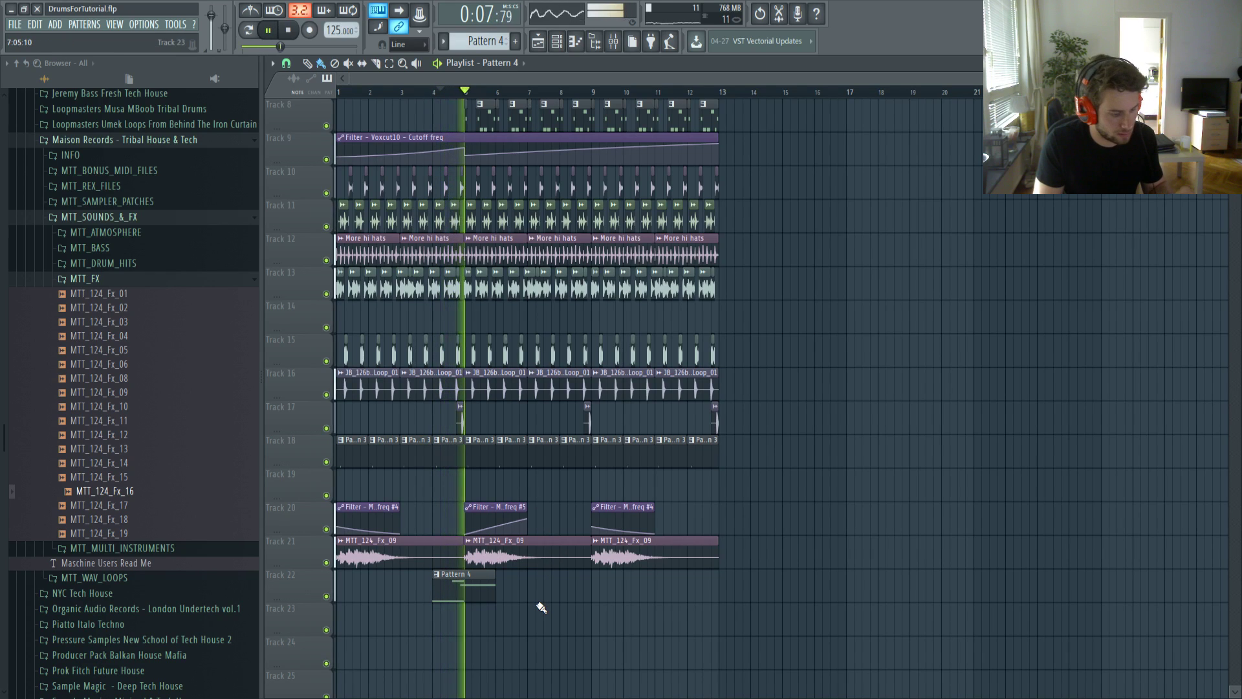
Set Sylenth1's channel volume to 24% and enable its OverDrive distortion with an amount of 4.71, checking the sound in playback
key("F6")
left_click_drag(427, 401, 427, 435)
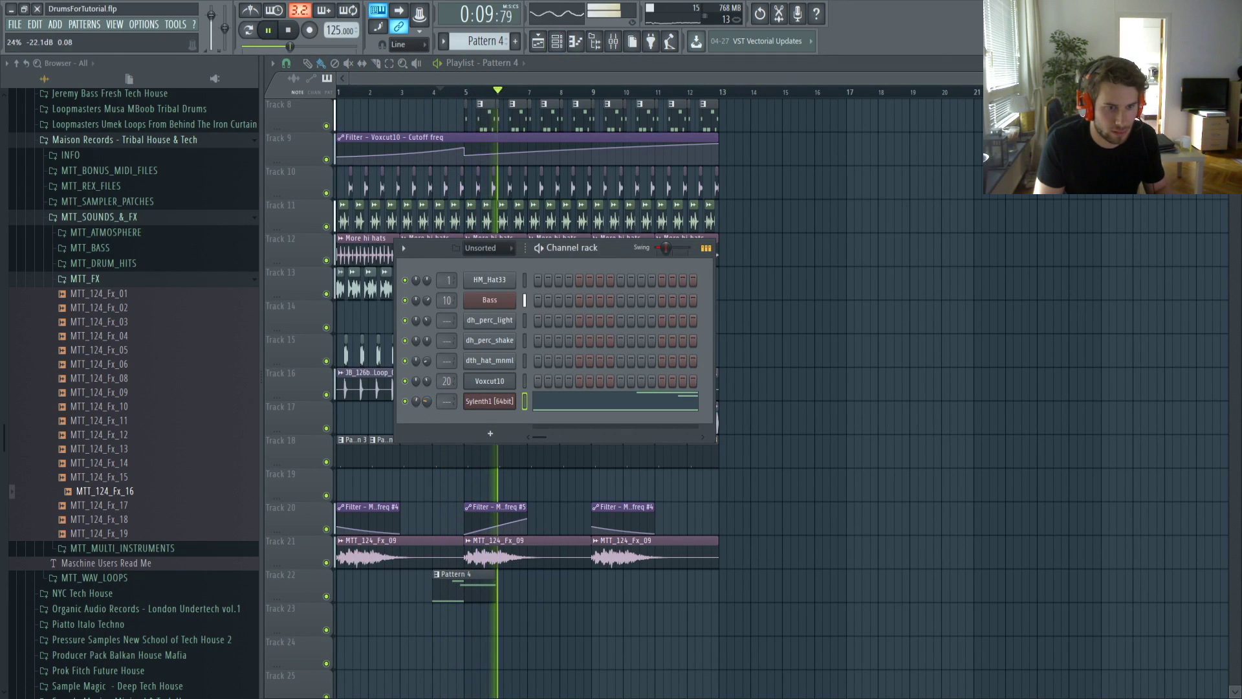
left_click(490, 401)
key("space")
left_click(628, 362)
key("space")
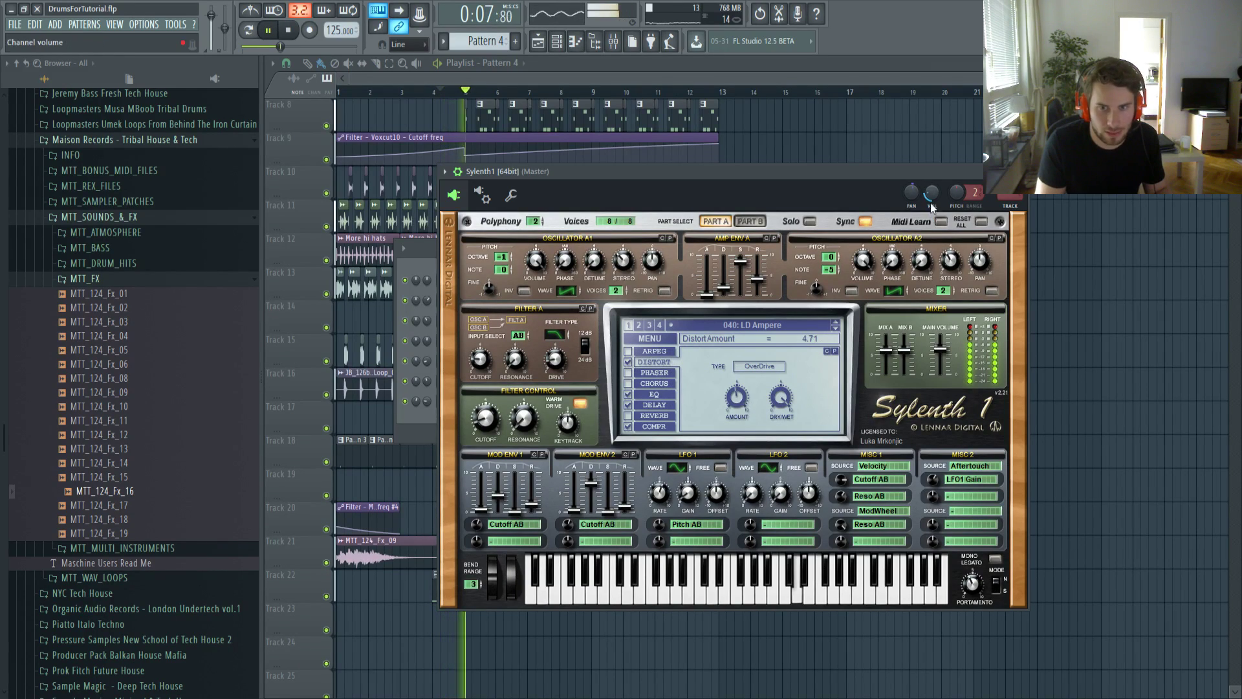
key("space")
Lower the long D6 note to D#5, trying F5 first during playback
key("F7")
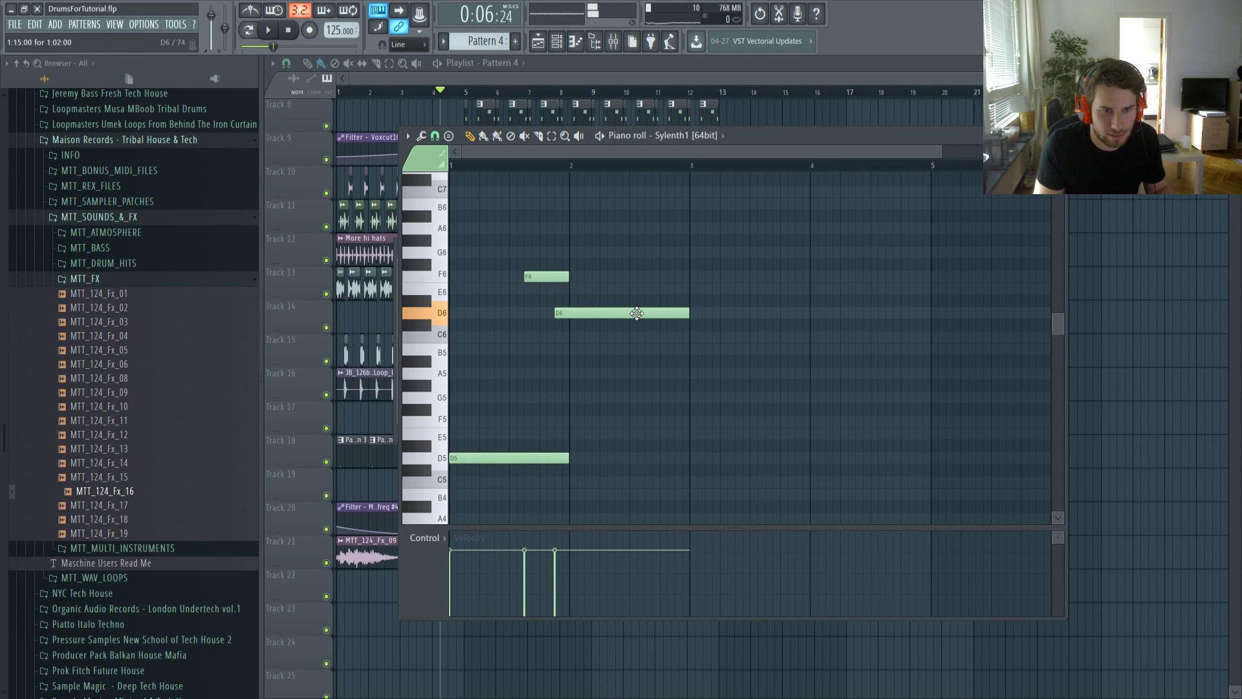
left_click_drag(629, 312, 630, 424)
key("space")
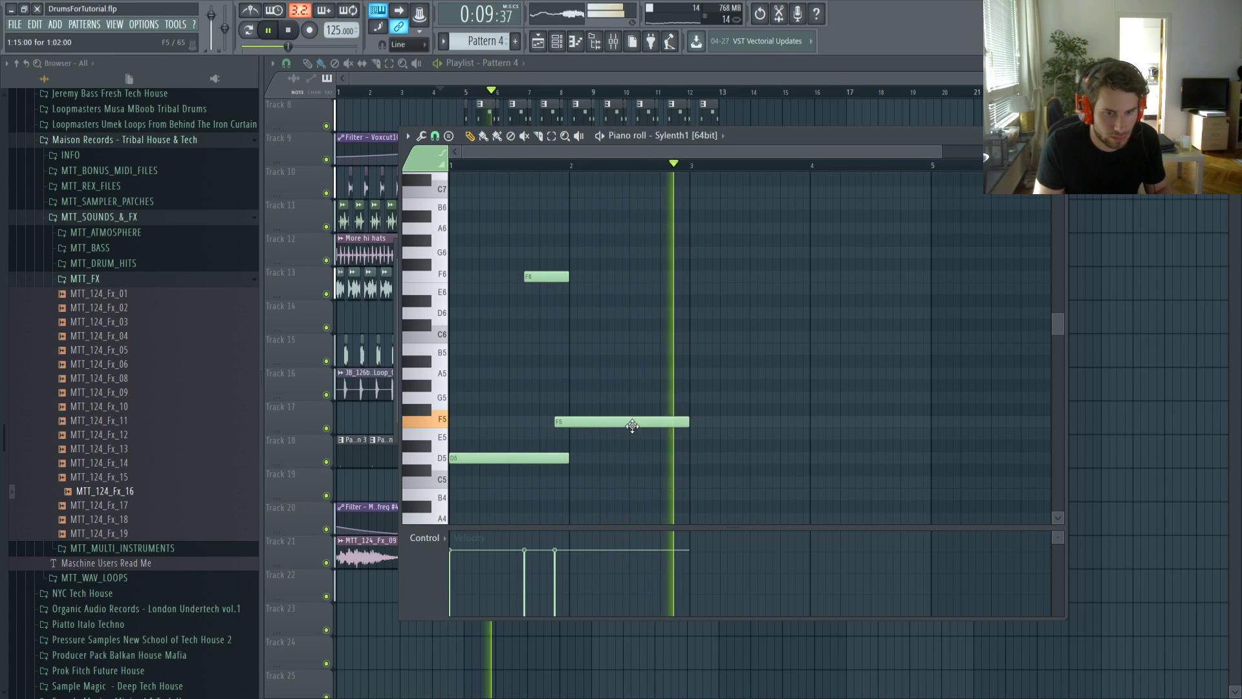
mouse_move(632, 425)
left_mouse_down()
mouse_move(632, 385)
mouse_move(623, 421)
left_mouse_up()
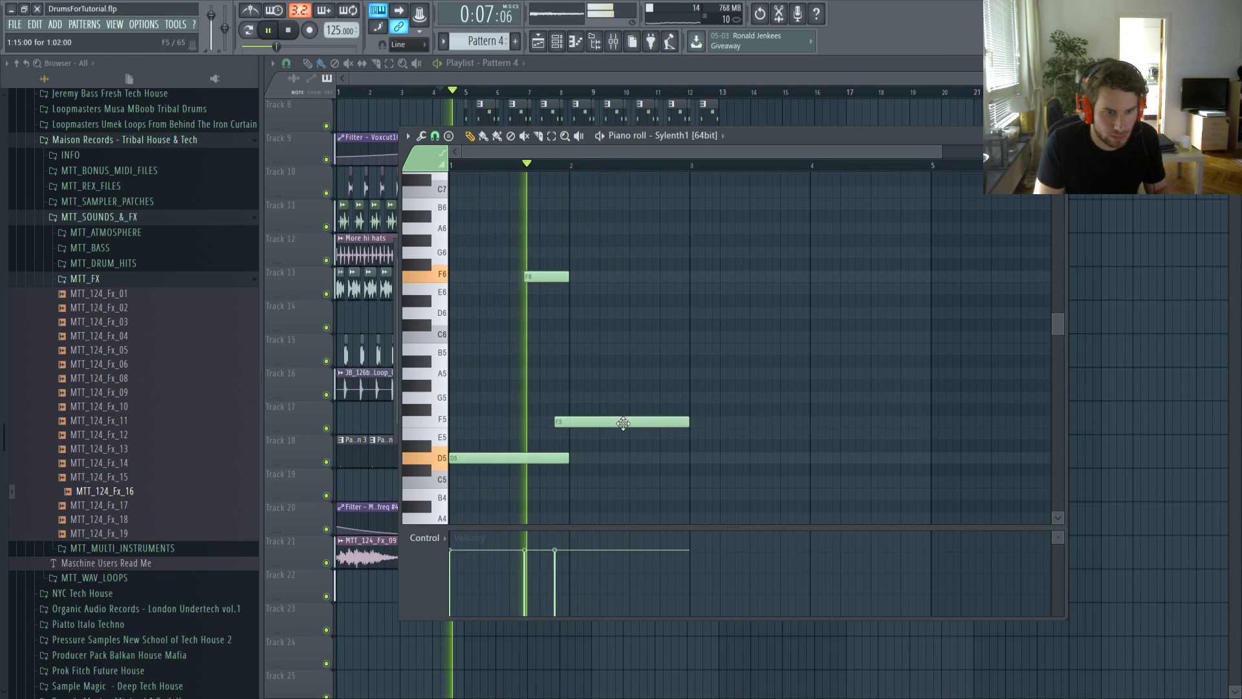
left_click_drag(614, 420, 602, 446)
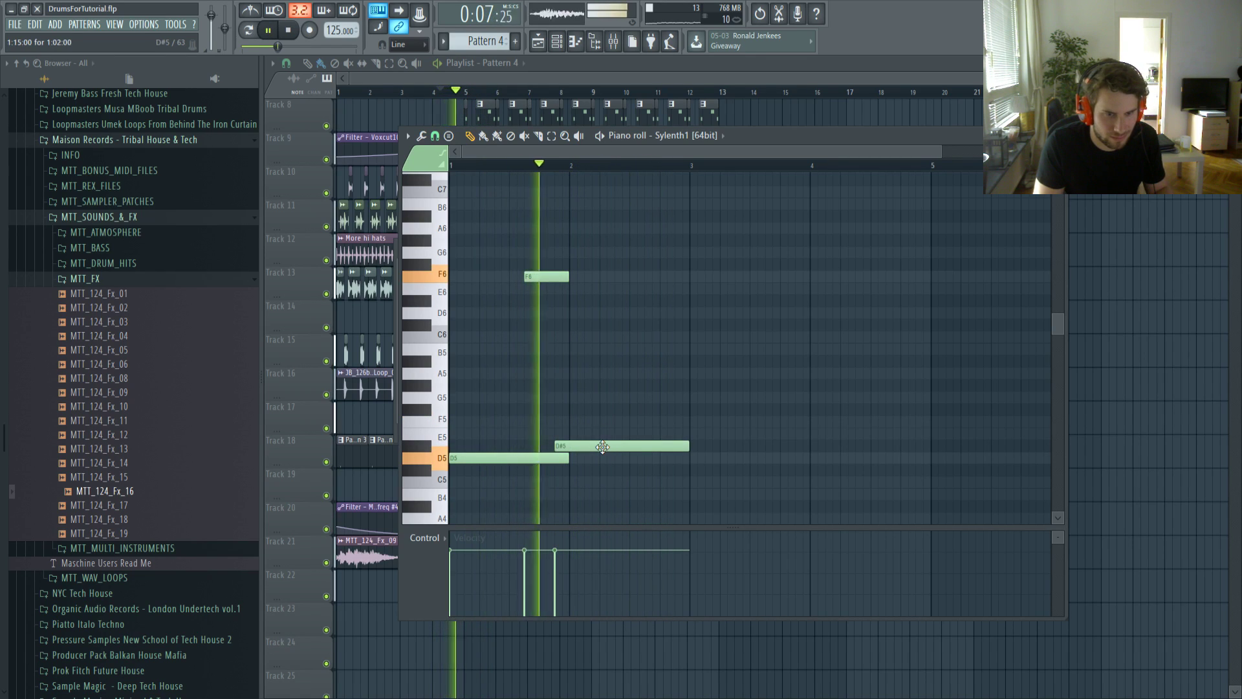
key("space")
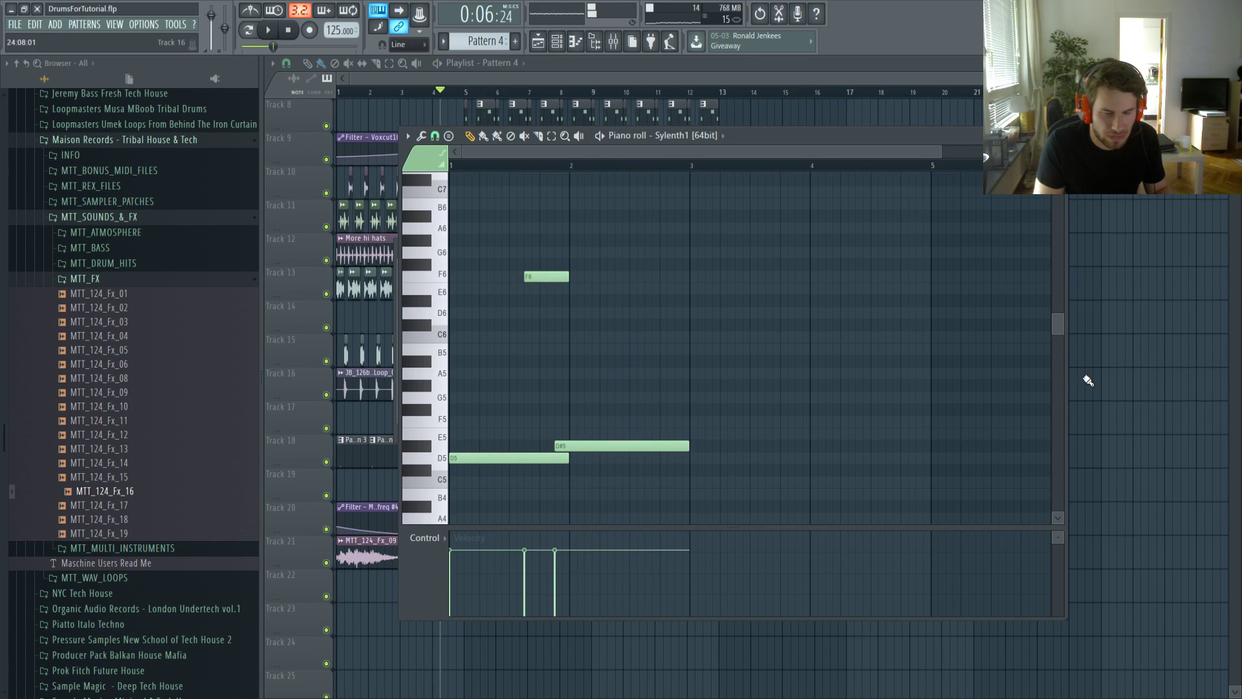
Set Sylenth1's filter control cutoff to 1.89 Hz and route the instrument to mixer Insert 22
key("F6")
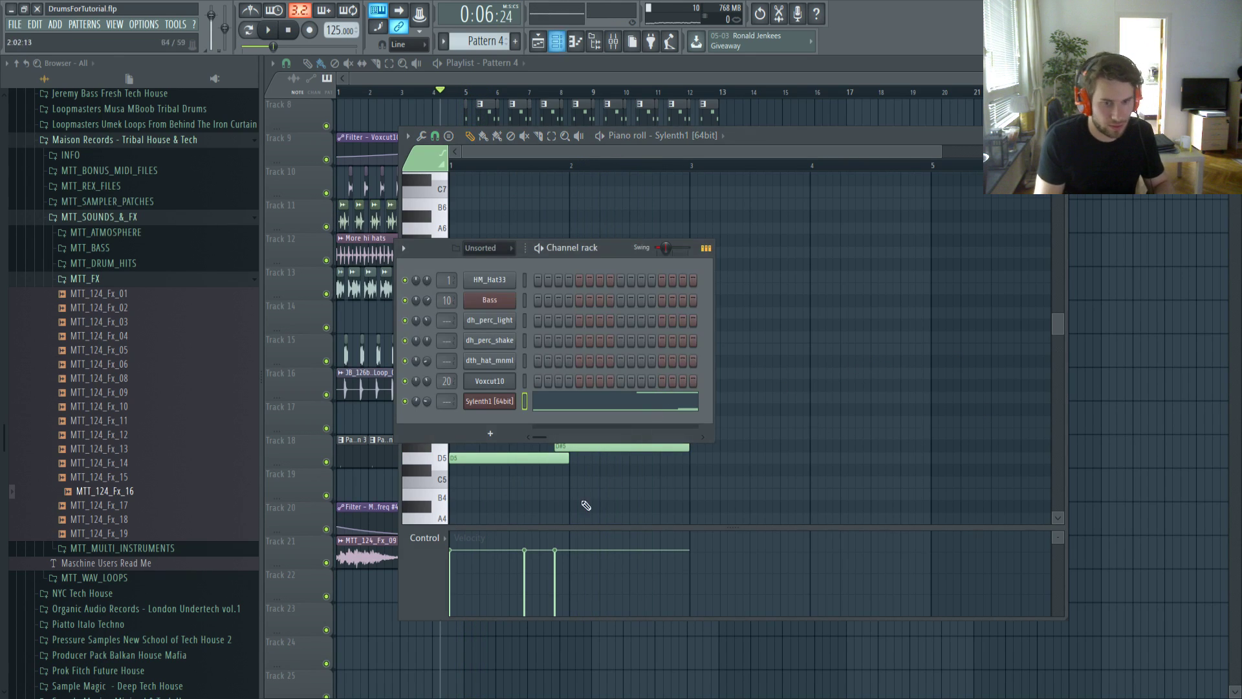
left_click(490, 401)
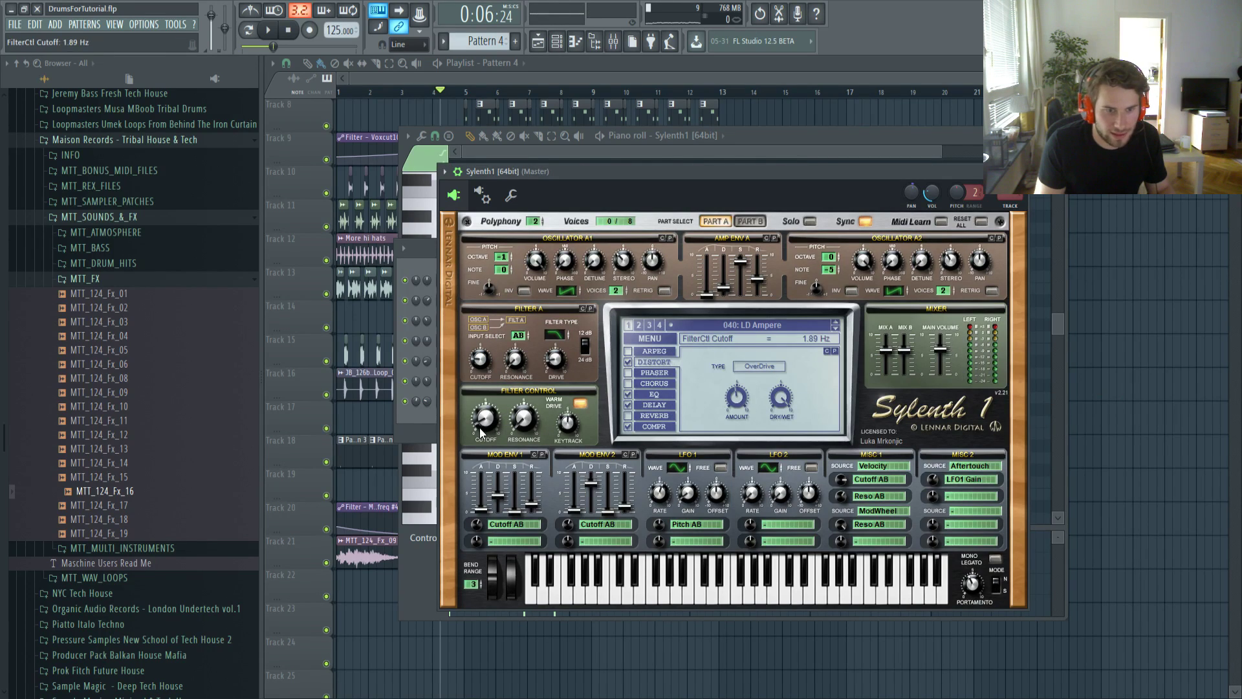
key("F9")
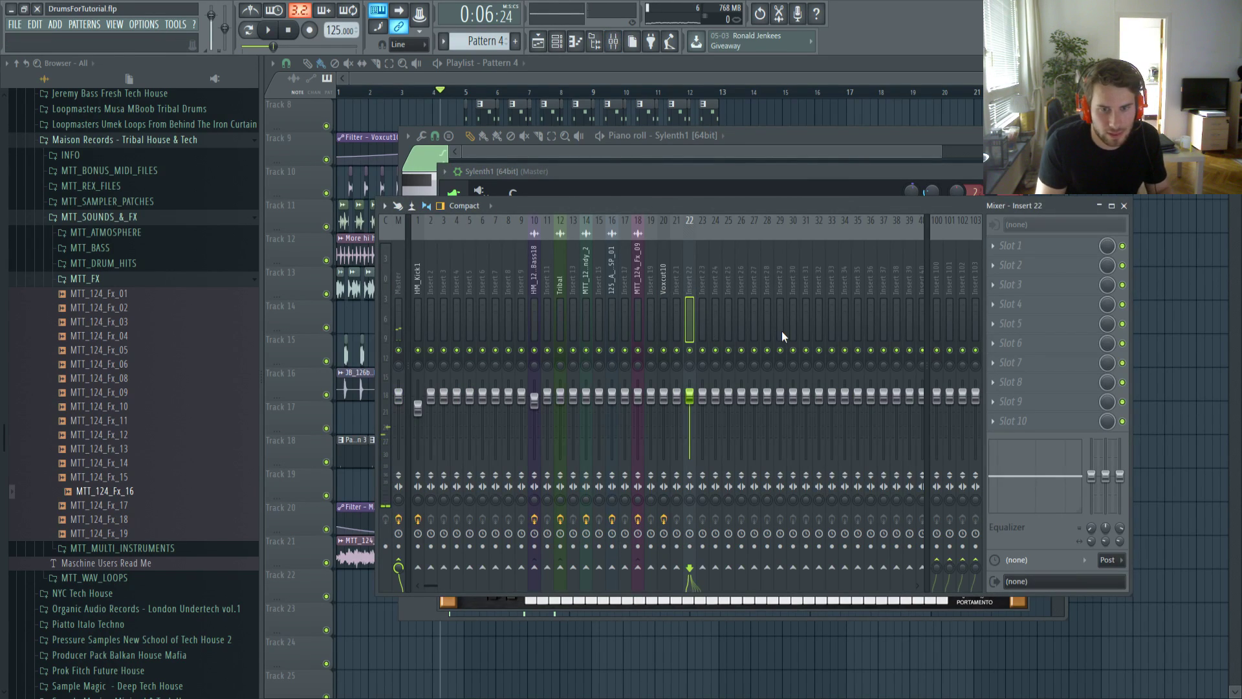
left_click(872, 317)
left_click(690, 291)
key("ctrl+l")
Sidechain HM_Kick1 to Sylenth1's mixer insert with a Fruity Limiter and add an Ambience reverb, balancing its dry and wet levels
left_click(418, 278)
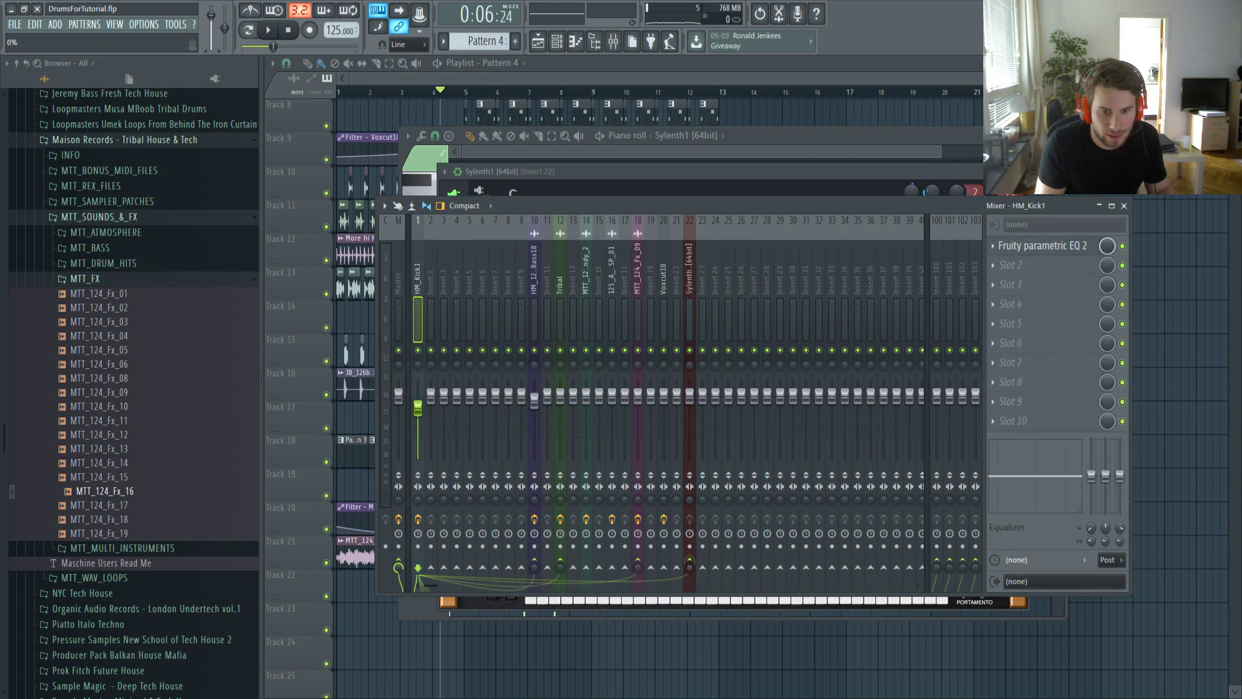
left_click(689, 297)
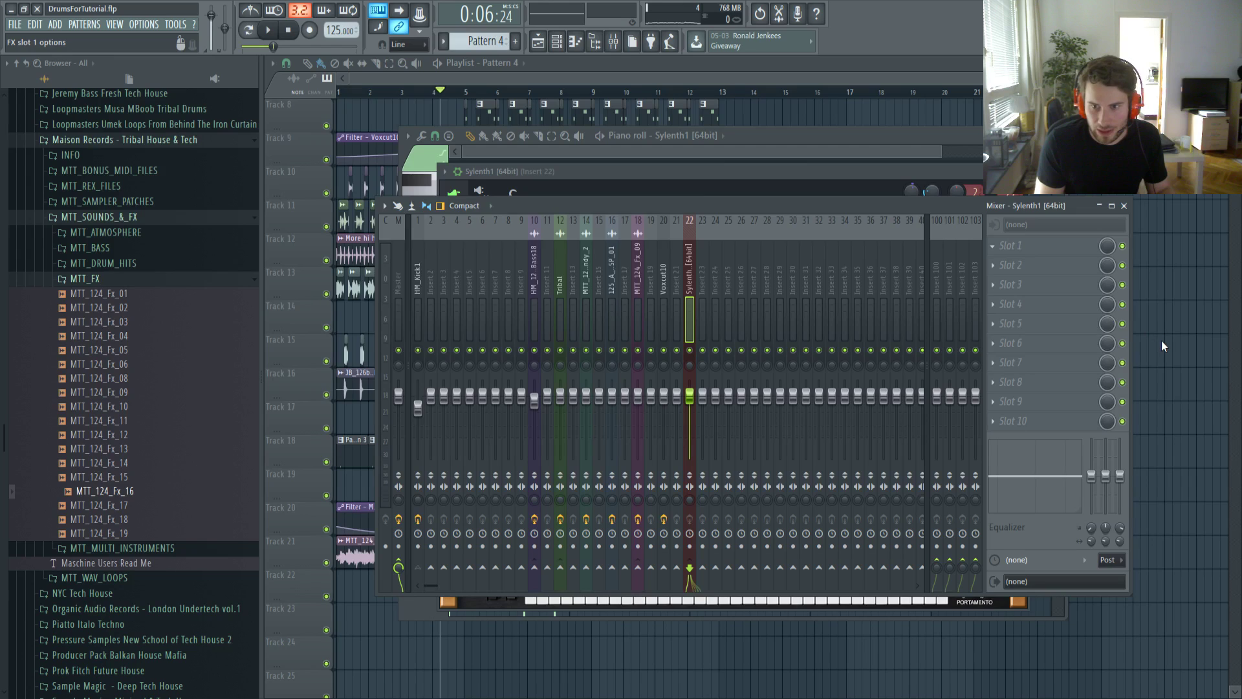
left_click_drag(468, 379, 467, 390)
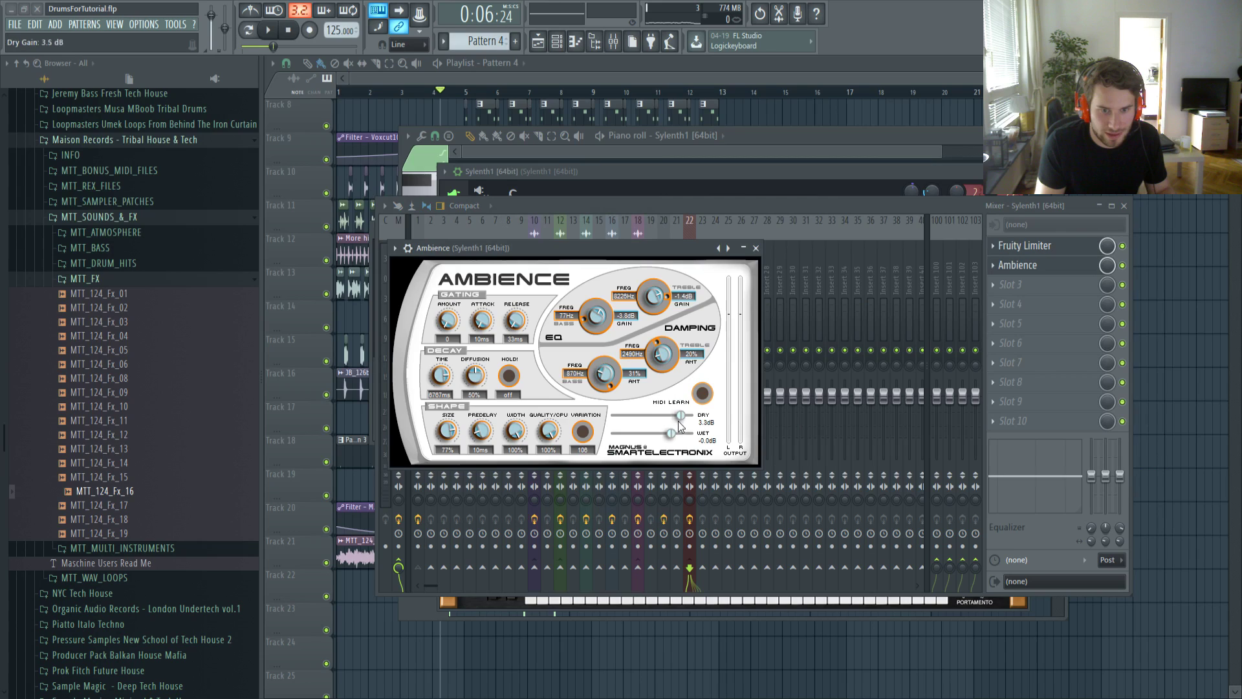
left_click_drag(678, 420, 637, 434)
left_click(756, 247)
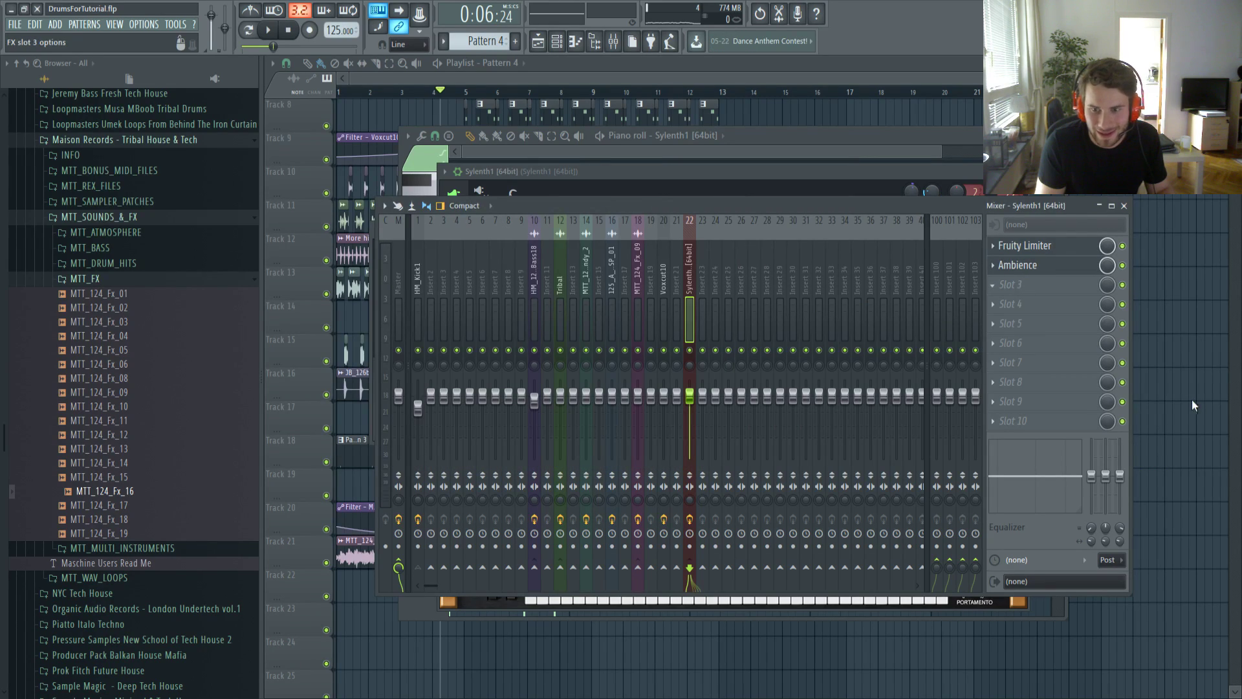
Add a Fruity Filter before Ambience on Sylenth1's insert, with x2 on, resonance and high pass at minimum and the cutoff lowered, and check it in playback
scroll(1031, 284, "up", 1)
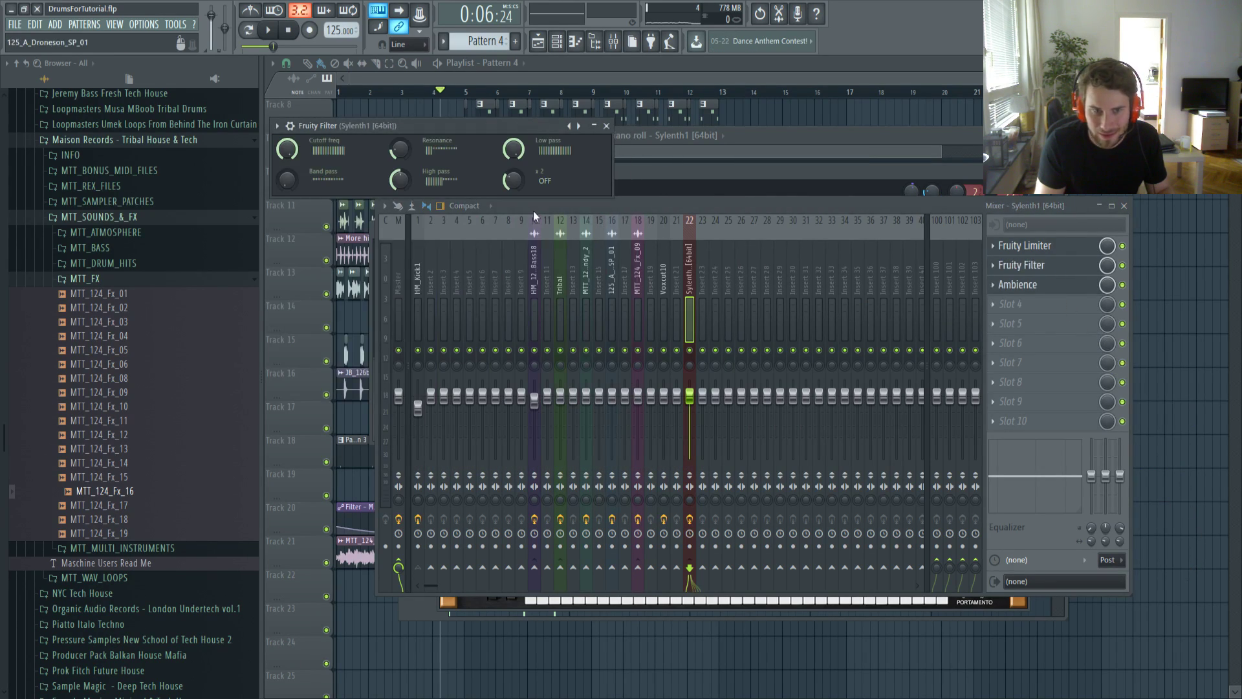
left_click_drag(510, 130, 565, 282)
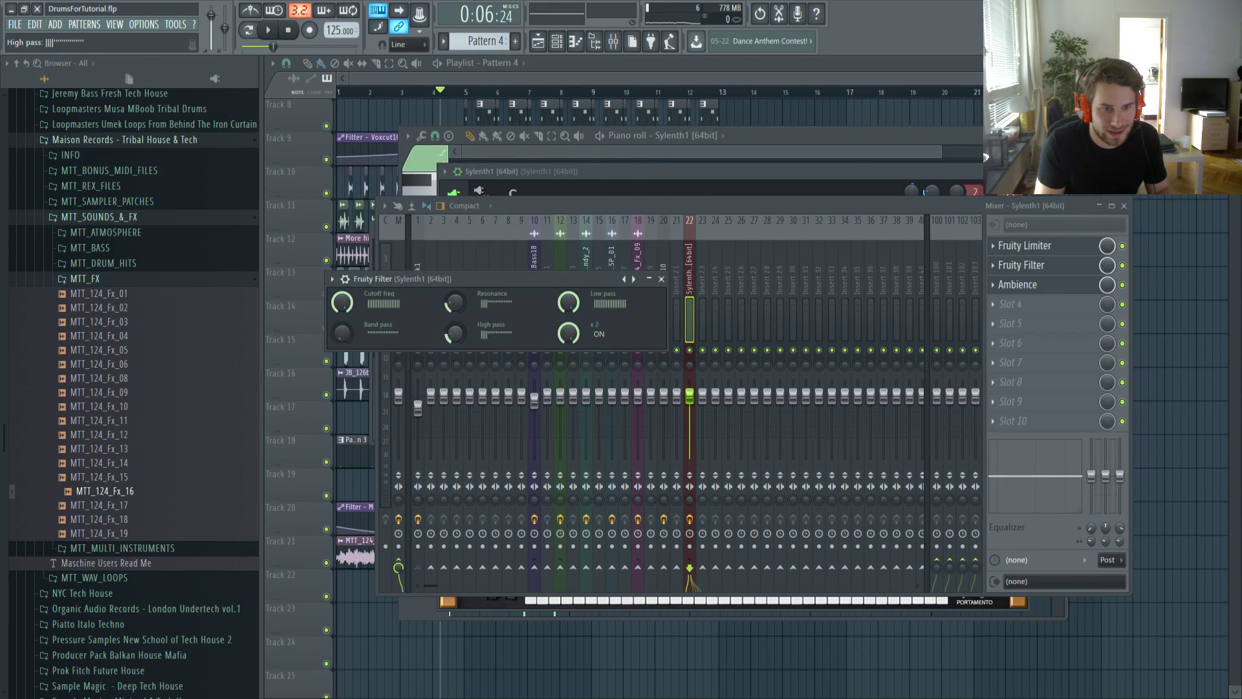
left_click_drag(458, 308, 458, 334)
left_click_drag(344, 304, 344, 308)
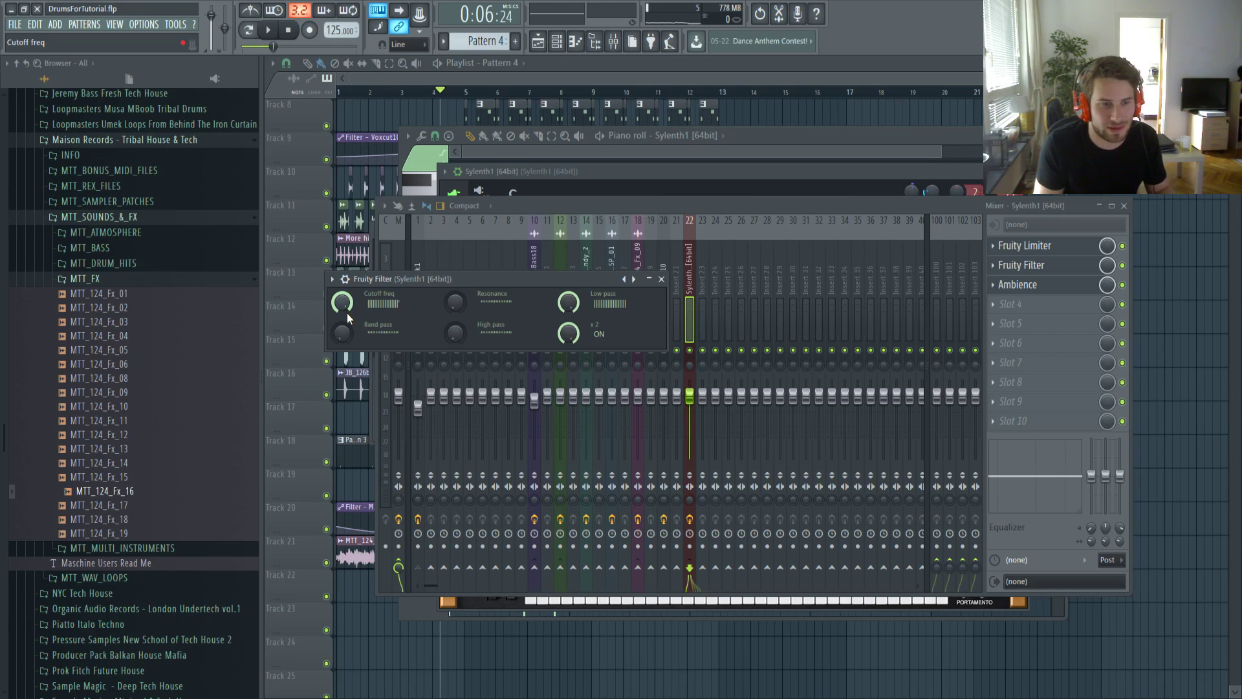
left_click_drag(346, 308, 346, 323)
key("space")
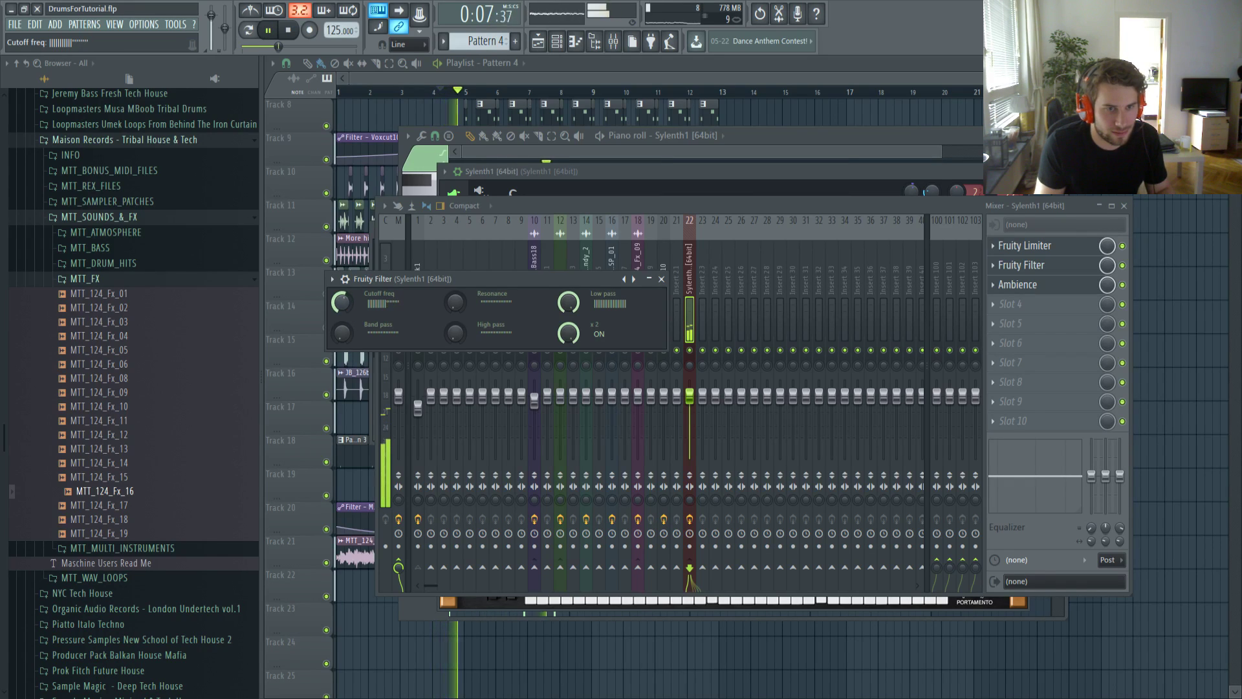
key("space")
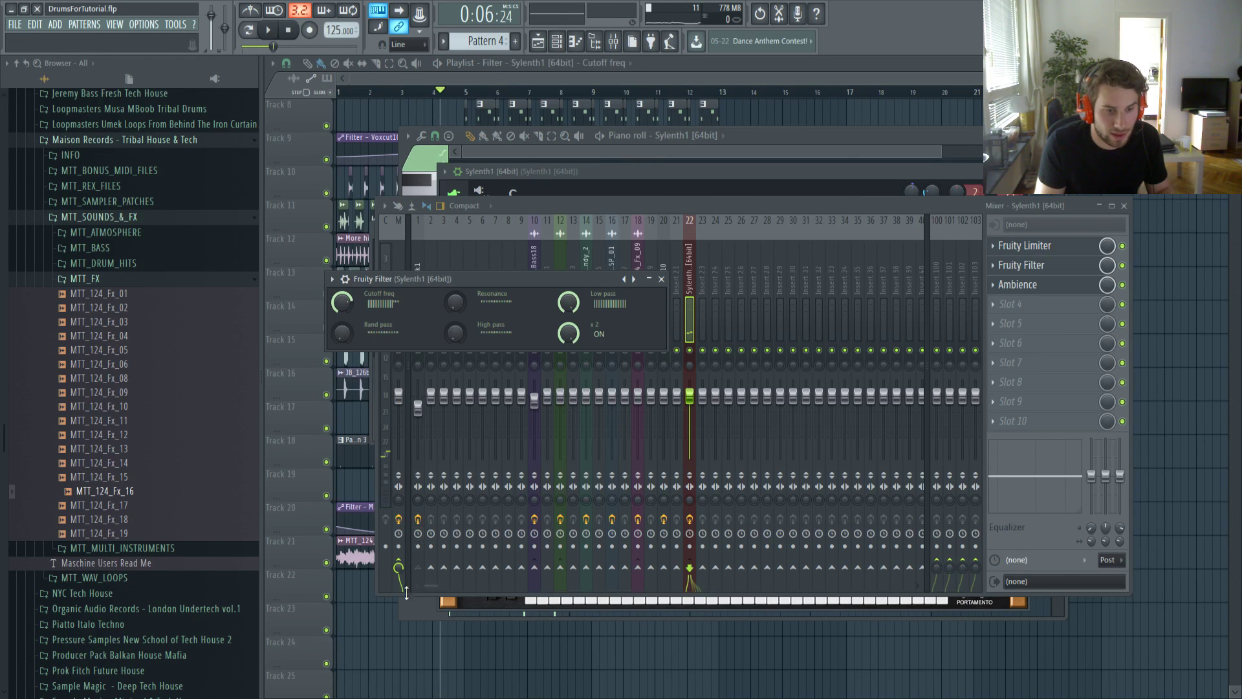
Create an automation clip for the Sylenth1 filter's cutoff frequency, place it on Track 23 and set the play position to bar 4
key("F5")
scroll(383, 563, "up", 1)
scroll(385, 466, "down", 1)
left_click_drag(490, 325, 444, 623)
left_click(432, 90)
scroll(376, 360, "up", 3)
scroll(437, 452, "down", 5)
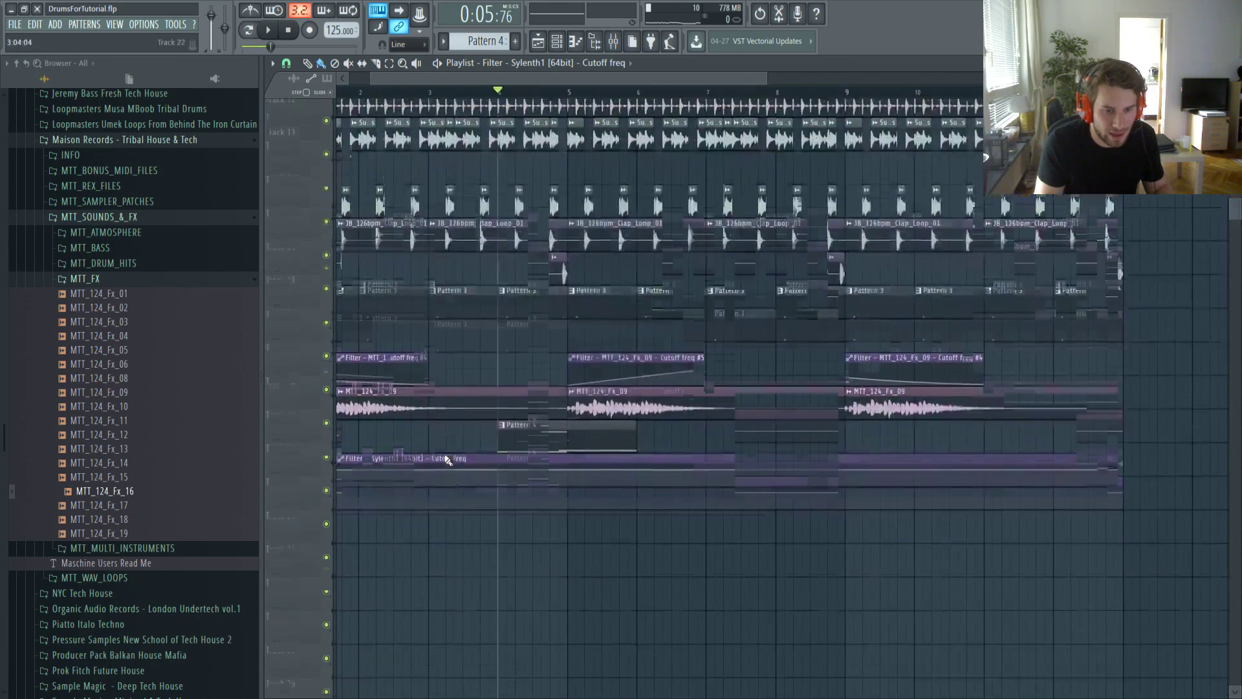
Shape the Sylenth1 cutoff automation with a low point at bar 4, a peak at bar 5 and a minimum at bar 6, checking it in playback
right_click(499, 464)
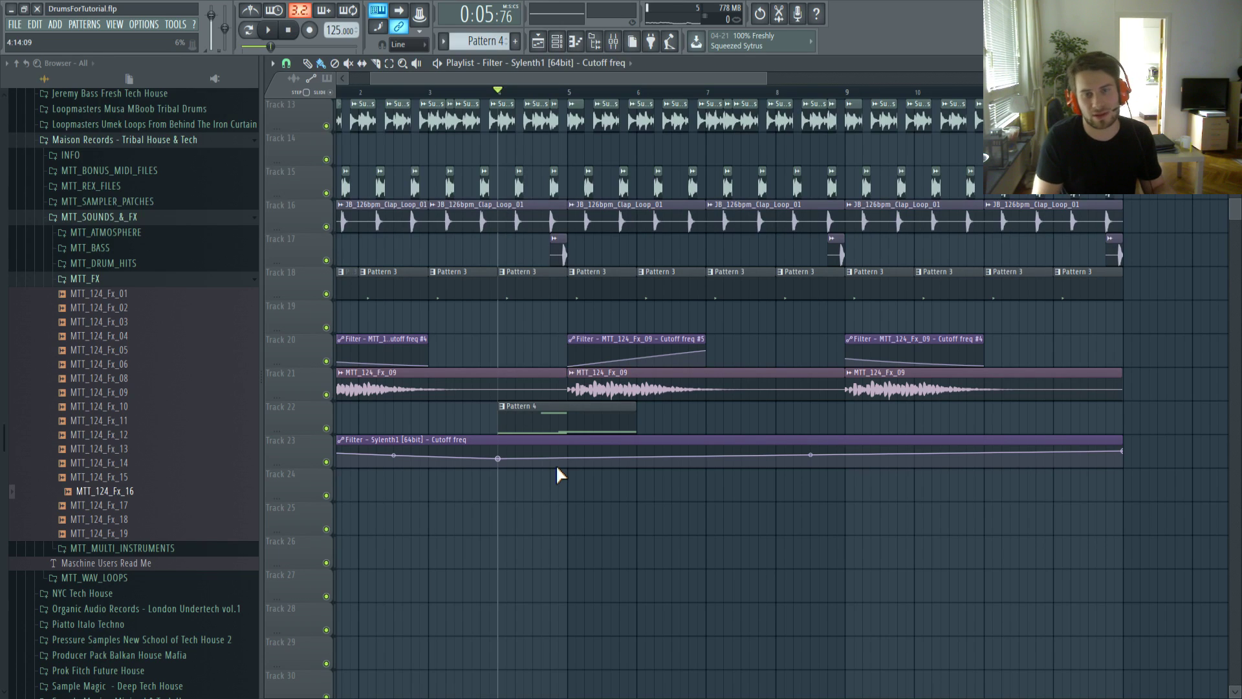
right_click(567, 451)
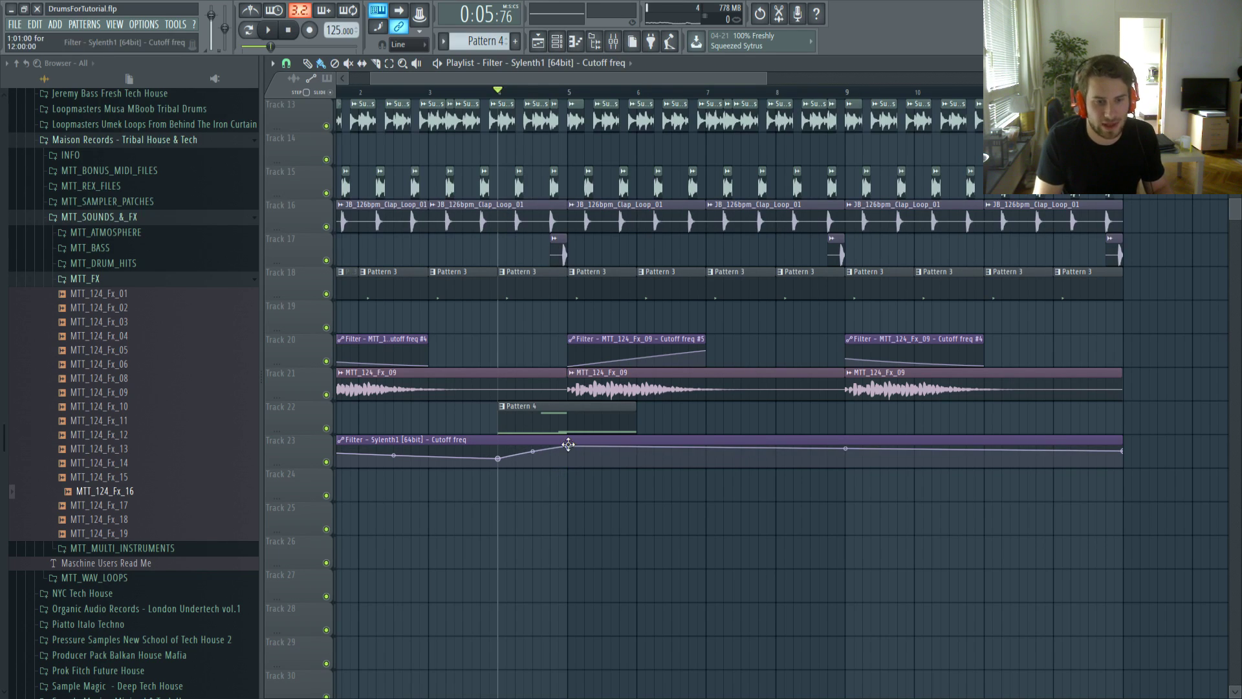
key("space")
key("space")
left_click_drag(498, 458, 533, 458)
key("space")
key("space")
key("space")
right_click(641, 465)
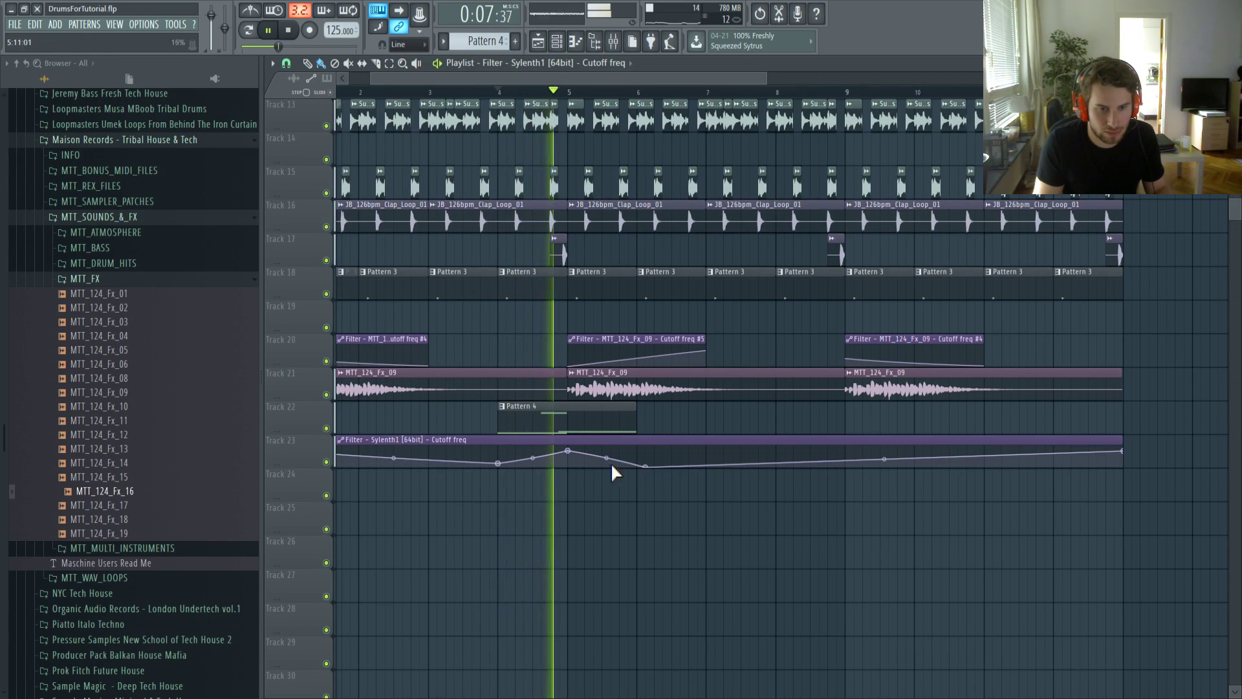
key("space")
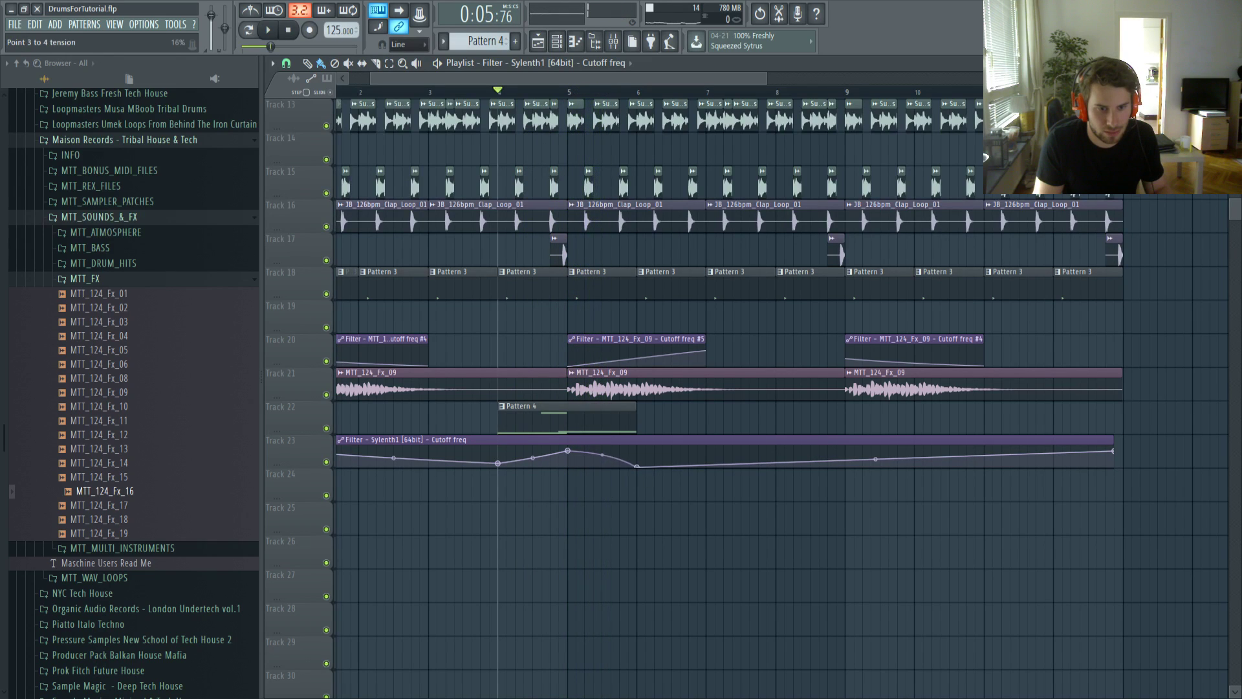
Raise the long D#5 note in Sylenth1's phrase to A#5 while playing the arrangement
double_click(612, 424)
key("space")
left_click_drag(573, 445, 570, 364)
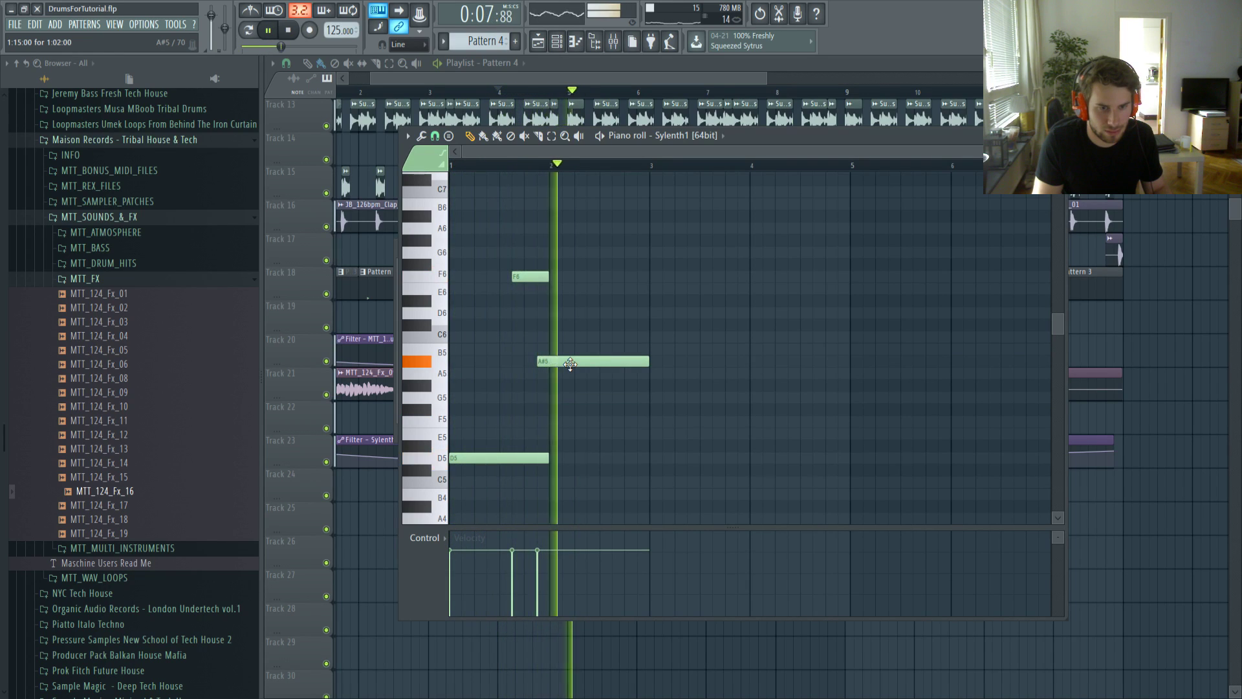
right_click(1123, 567)
key("space")
left_click_drag(601, 455, 602, 456)
Extend the long A#5 note in Sylenth1's phrase to bar 4 of the pattern
double_click(615, 426)
left_click_drag(645, 359, 751, 360)
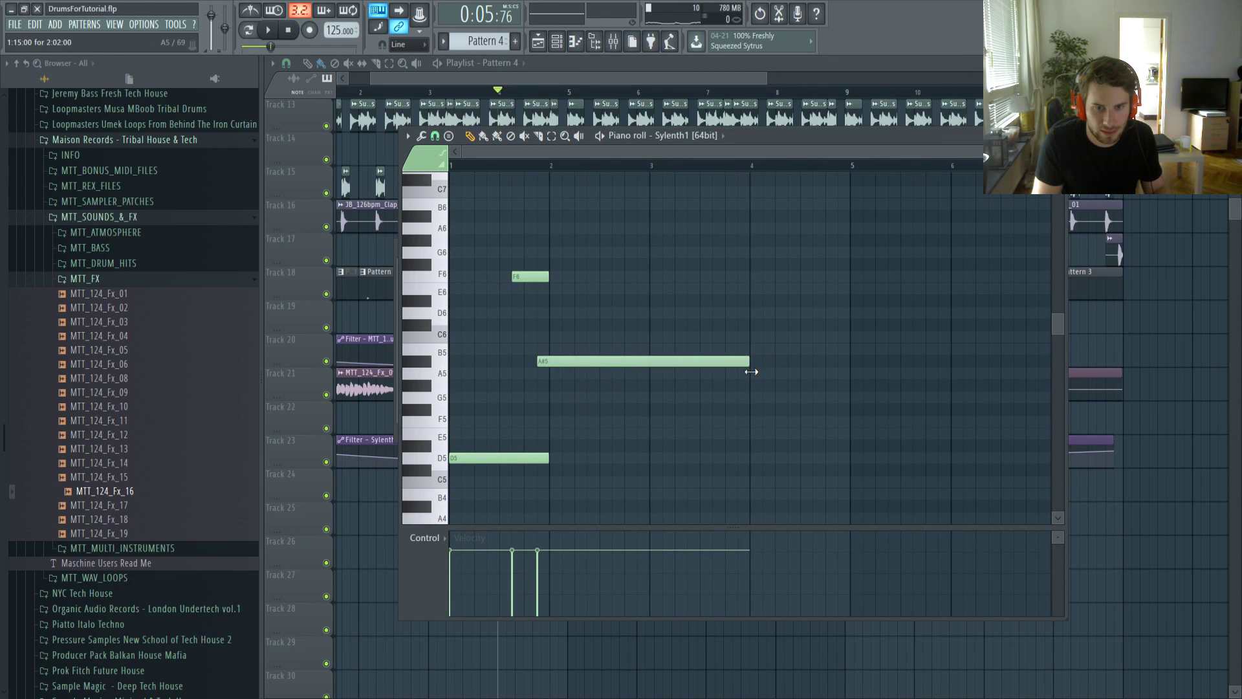
right_click(1126, 516)
Move the Sylenth1 cutoff automation's minimum to bar 7 and add a lower point at bar 5 for a sudden drop, testing it in playback
left_click_drag(643, 460, 706, 480)
right_click(568, 458)
key("space")
left_click_drag(636, 463, 637, 464)
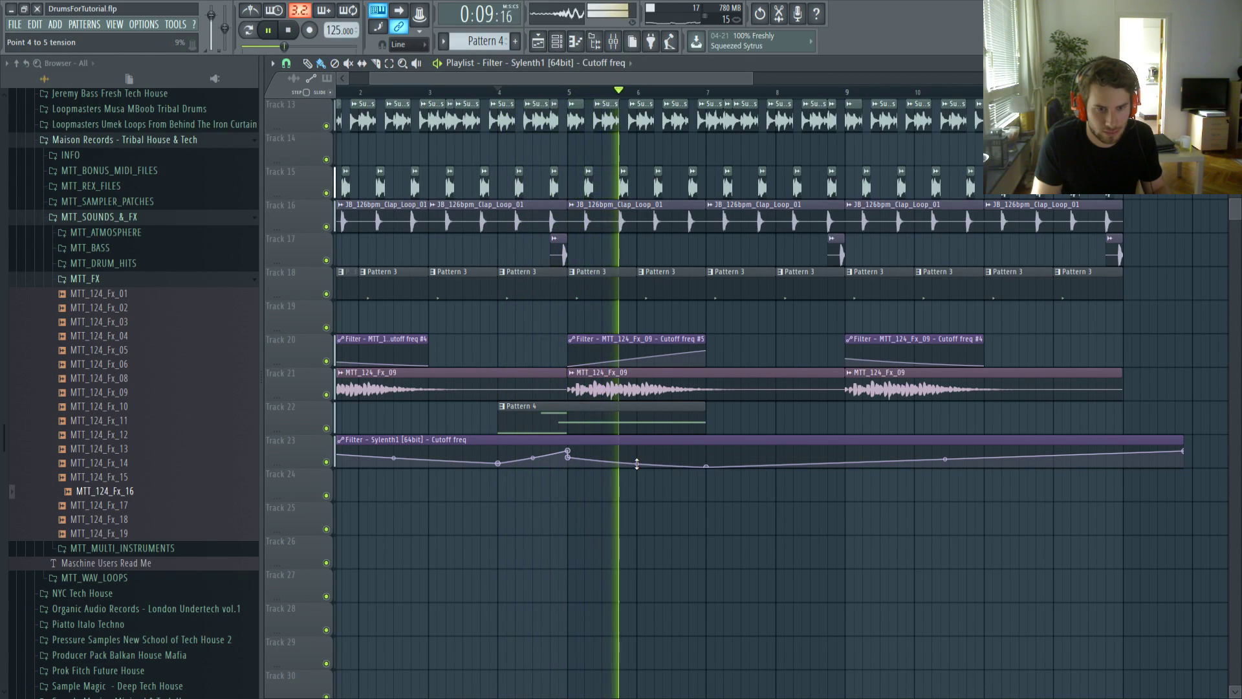
key("space")
Delete the long A#5 note from Sylenth1's phrase in Pattern 4 and play the arrangement
double_click(670, 420)
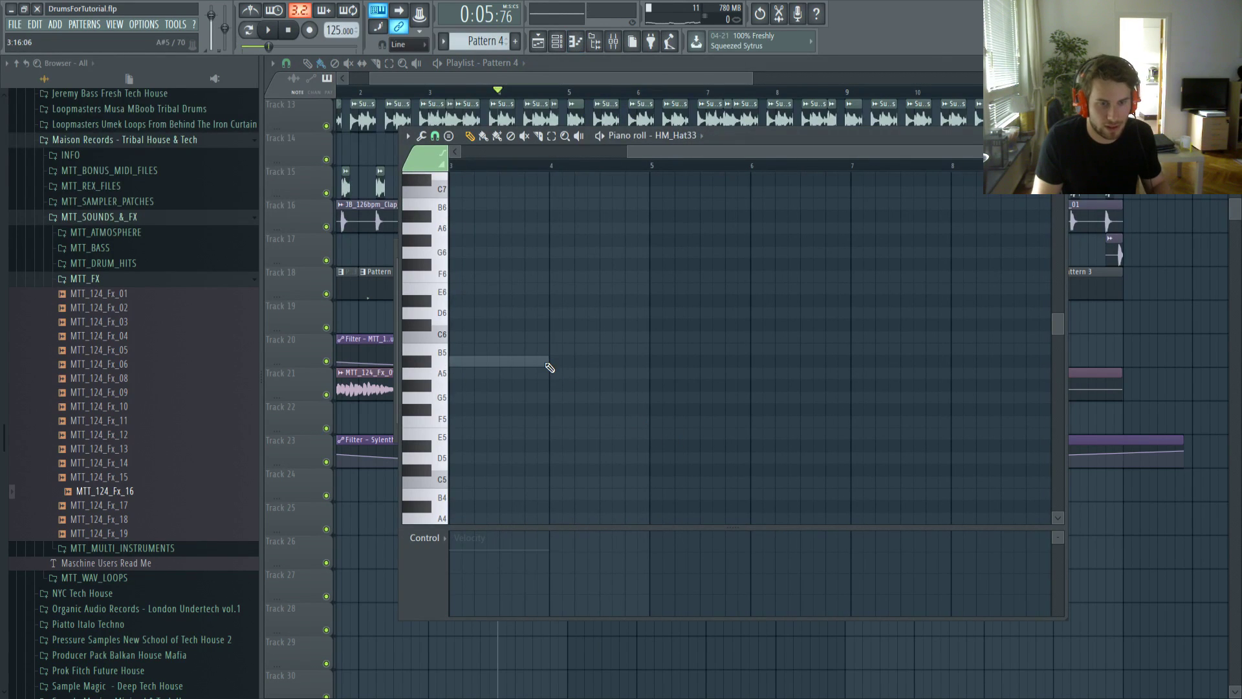
key("F7")
key("F6")
left_click(593, 403)
scroll(508, 392, "down", 5)
scroll(506, 395, "up", 8)
scroll(507, 409, "down", 2)
scroll(509, 411, "up", 7)
right_click(637, 397)
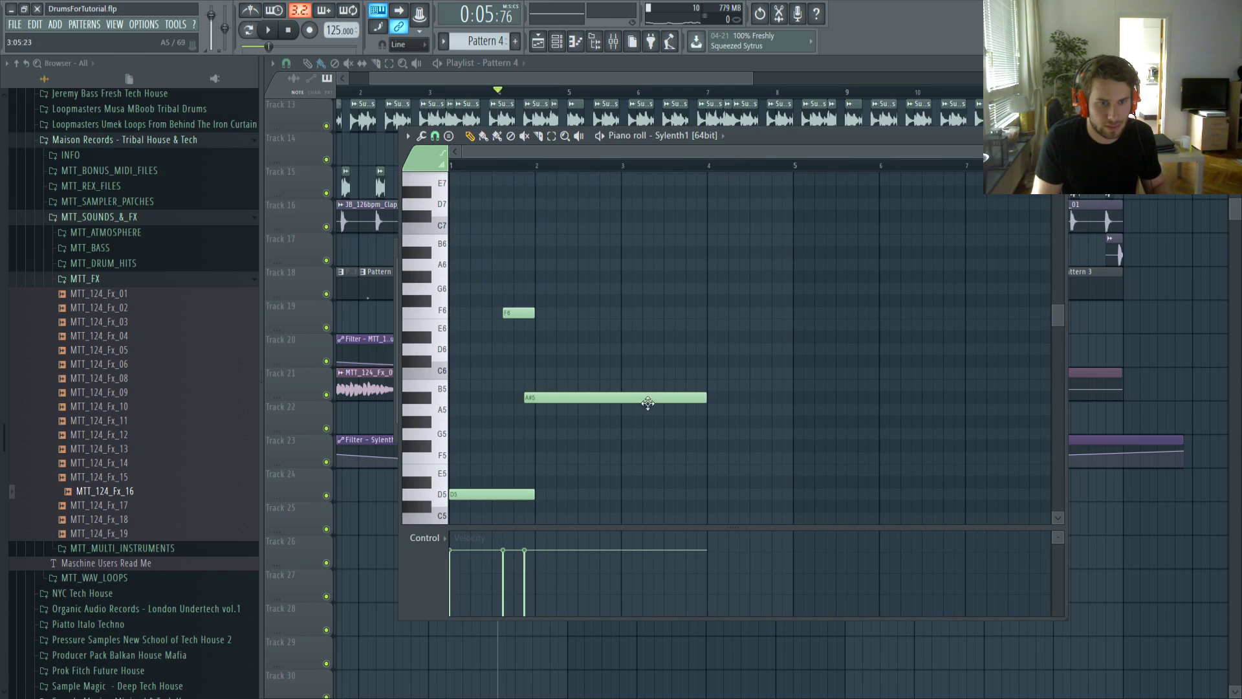
key("F7")
key("space")
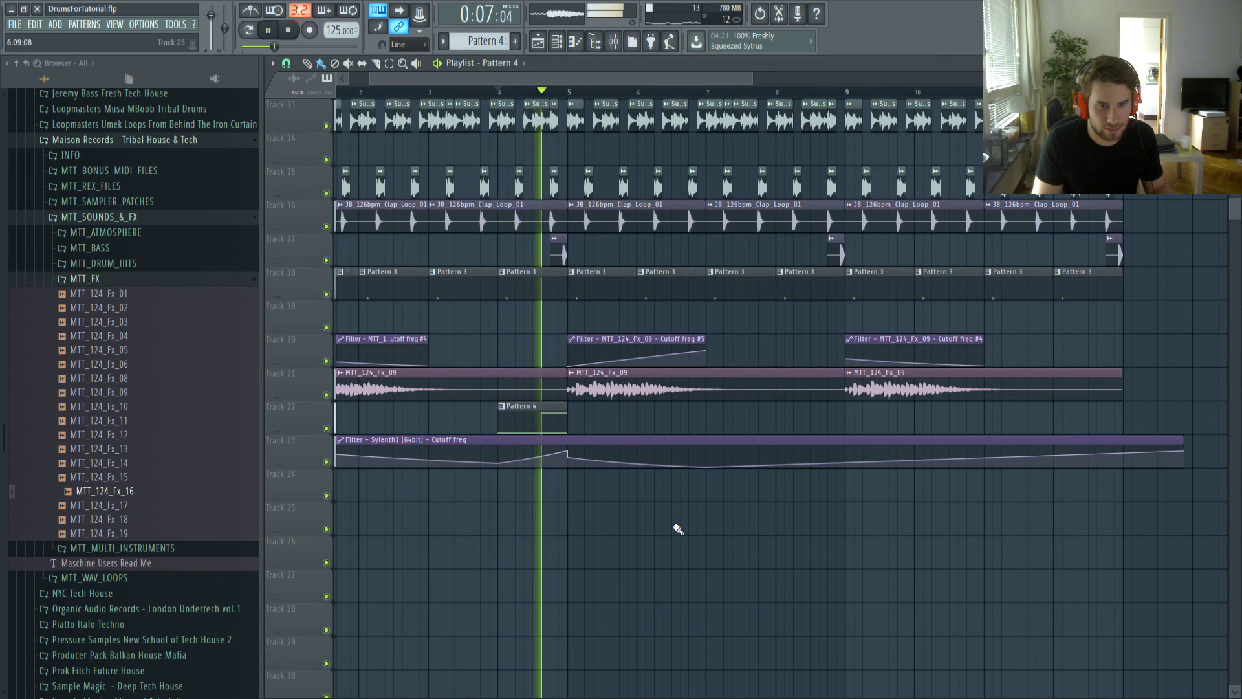
Stop playback and shorten the Sylenth1 cutoff automation on Track 23 so it ends at bar 13
double_click(554, 430)
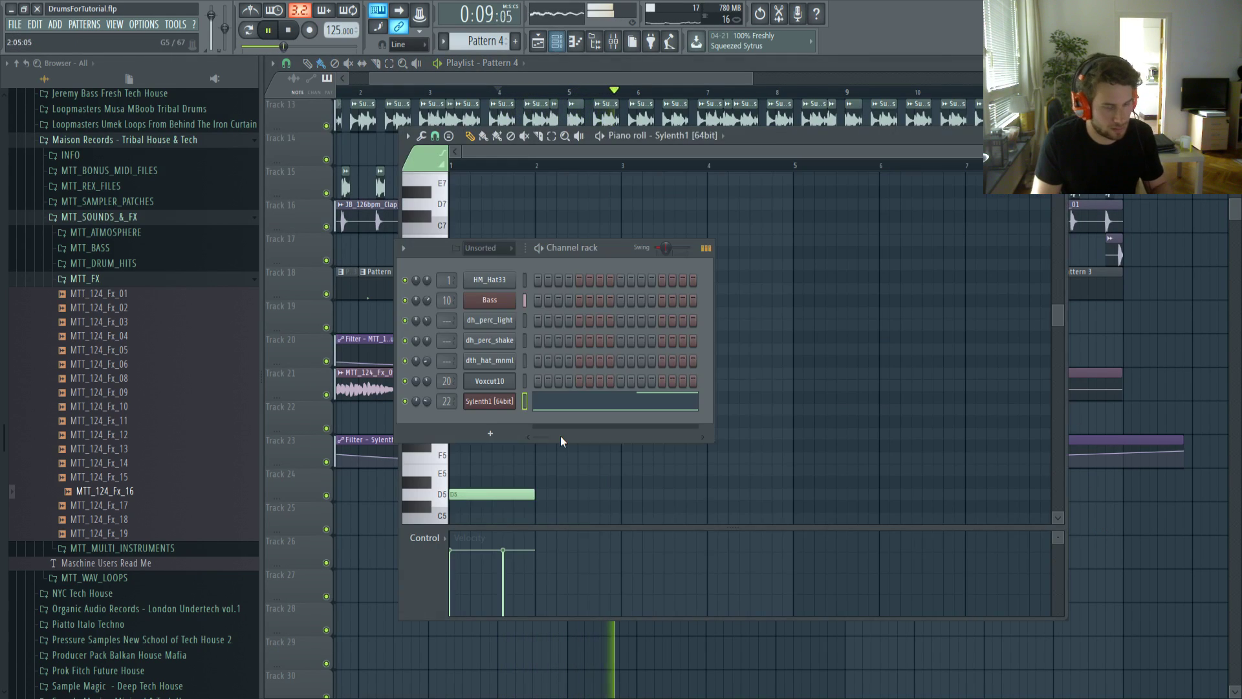
left_click(1181, 485)
key("space")
left_click_drag(1185, 452, 1124, 460)
scroll(951, 527, "down", 3)
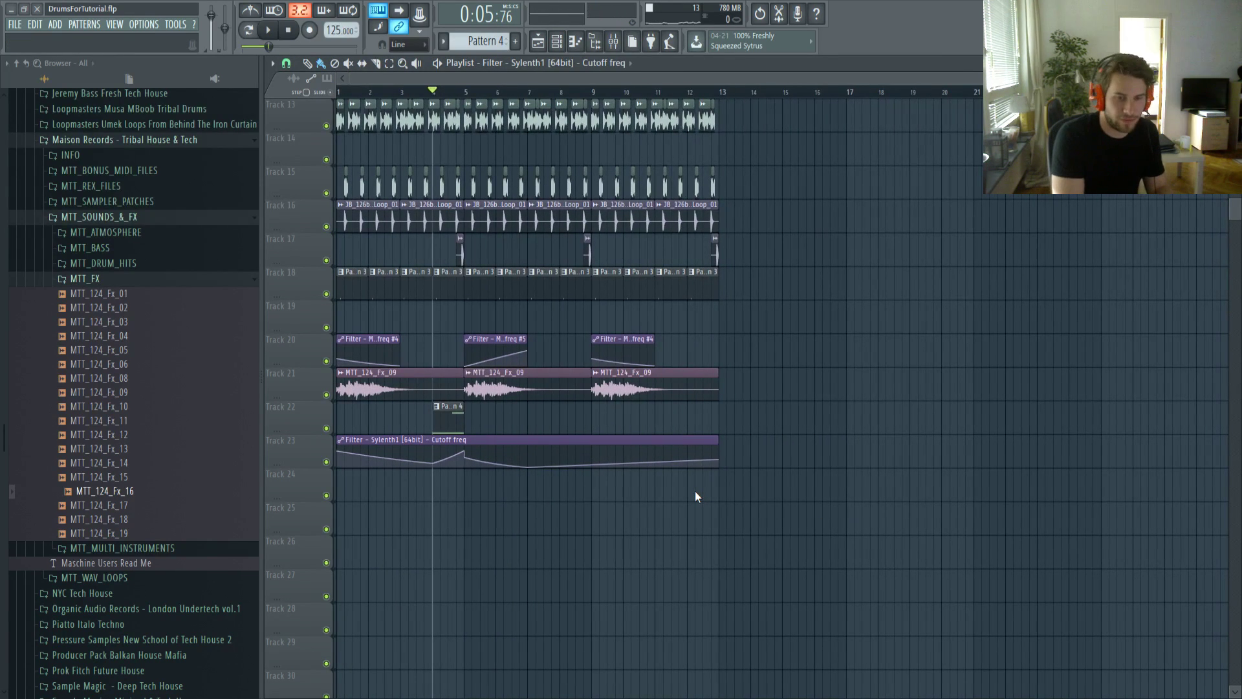
Add a Fruity Filter to the Master channel and set it up as a high-pass filter with the cutoff turned down
key("F9")
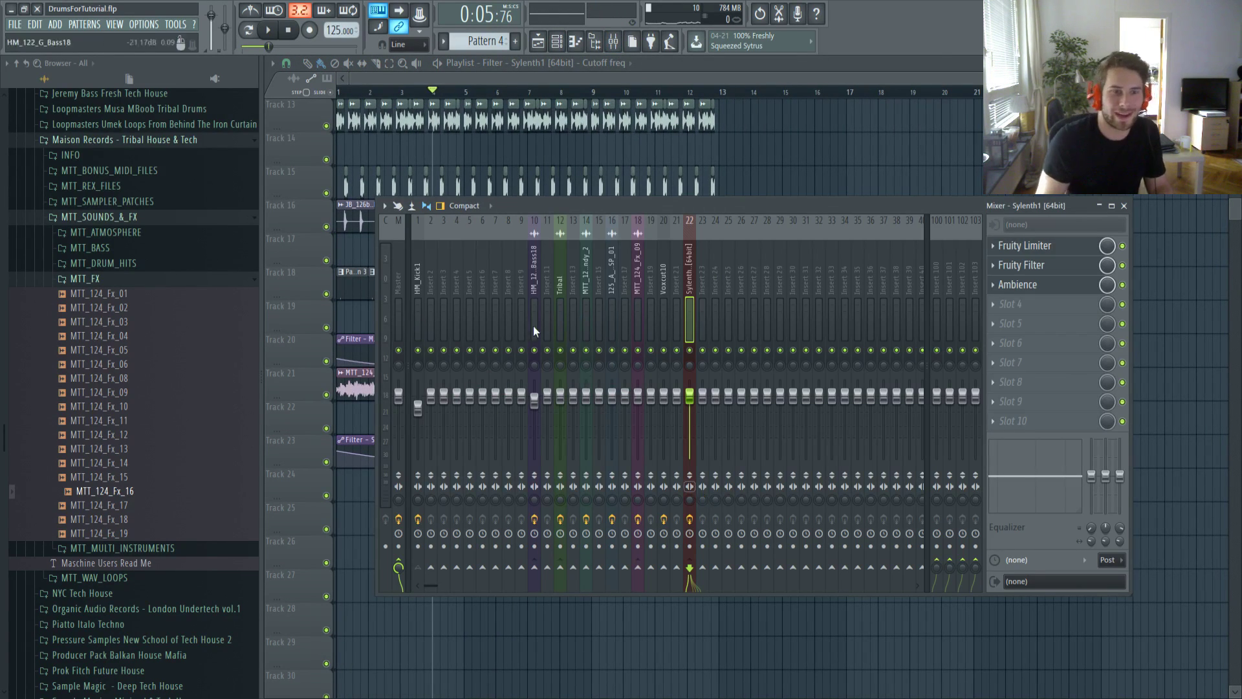
left_click(399, 268)
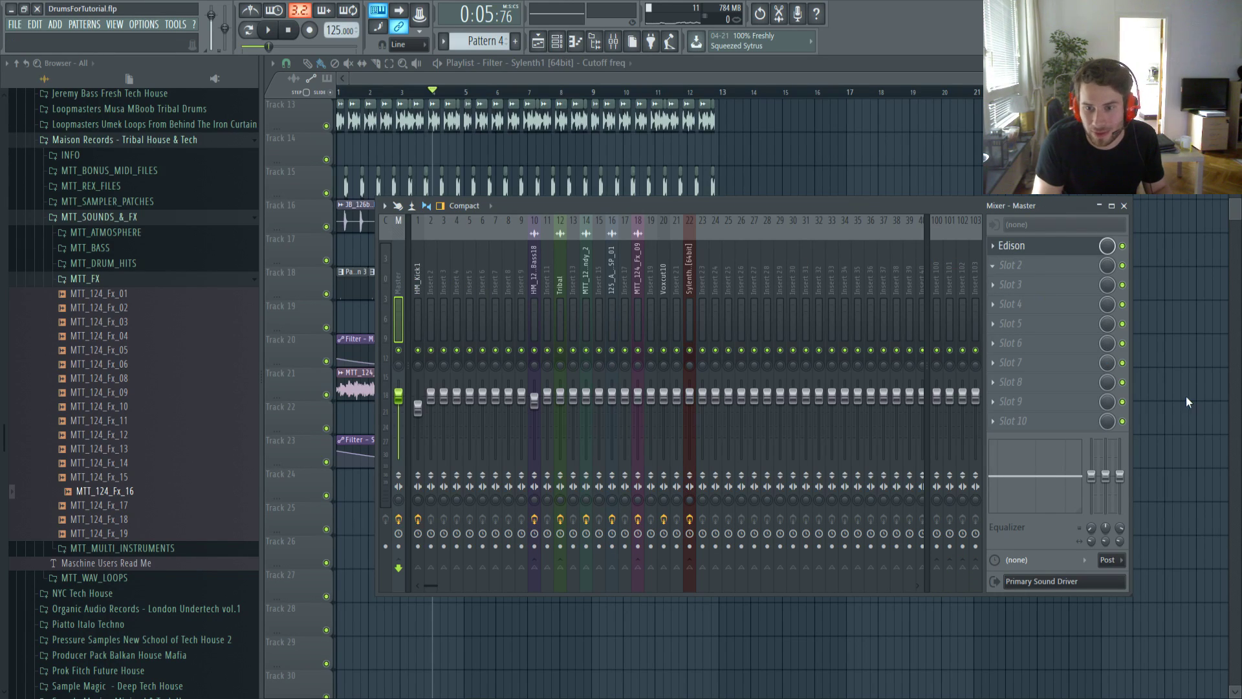
left_click(1184, 529)
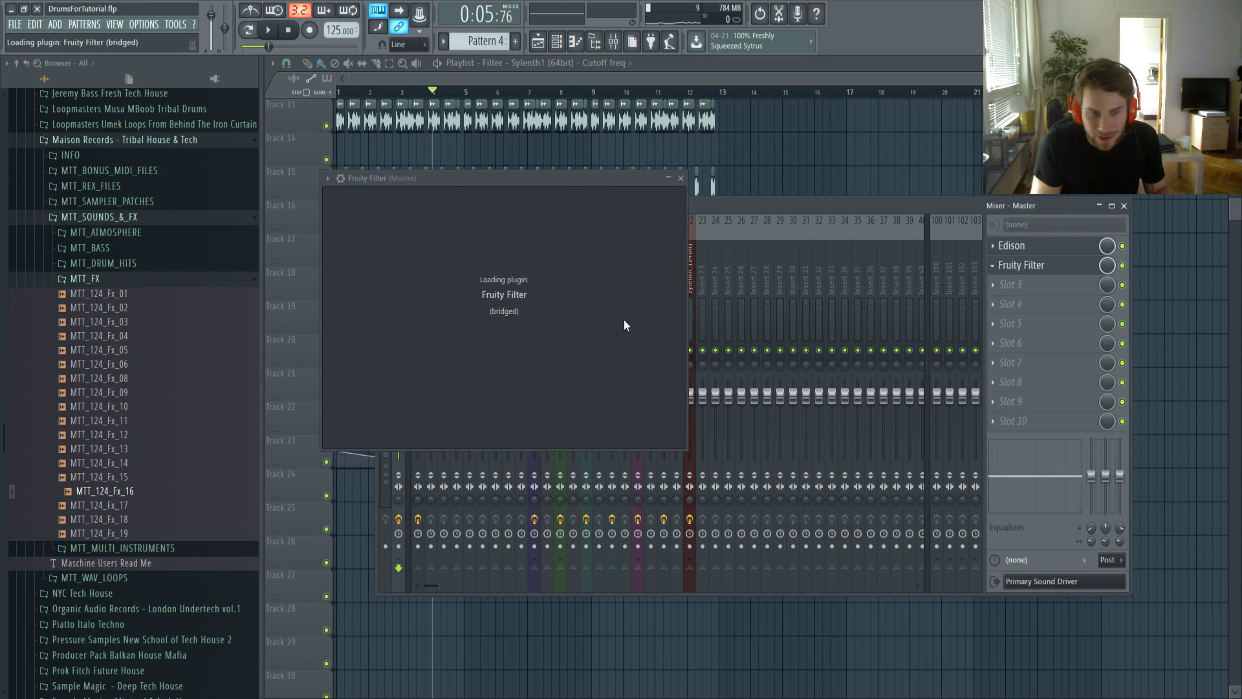
left_click_drag(564, 232, 564, 285)
left_click_drag(451, 233, 451, 175)
left_click_drag(333, 201, 349, 245)
Create an automation clip for the Master filter's cutoff frequency on Track 14 and play the arrangement from bar 1
right_click(726, 187)
scroll(413, 238, "up", 4)
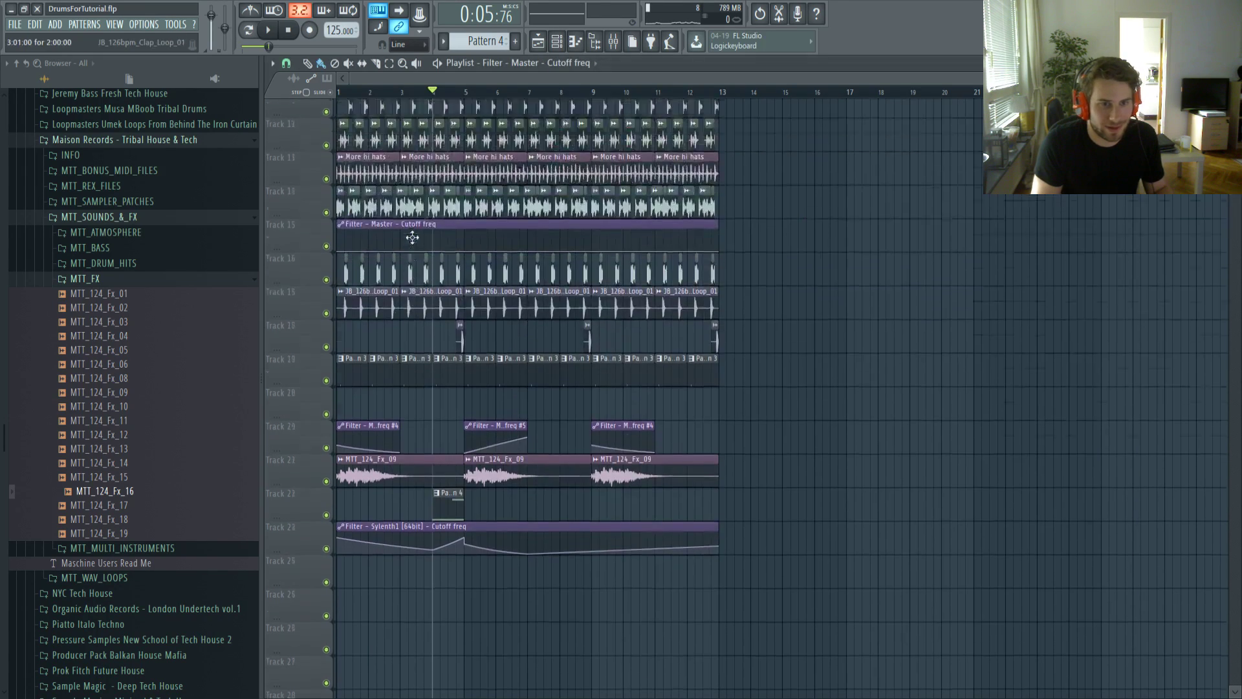
left_click(339, 93)
key("space")
scroll(382, 429, "up", 3)
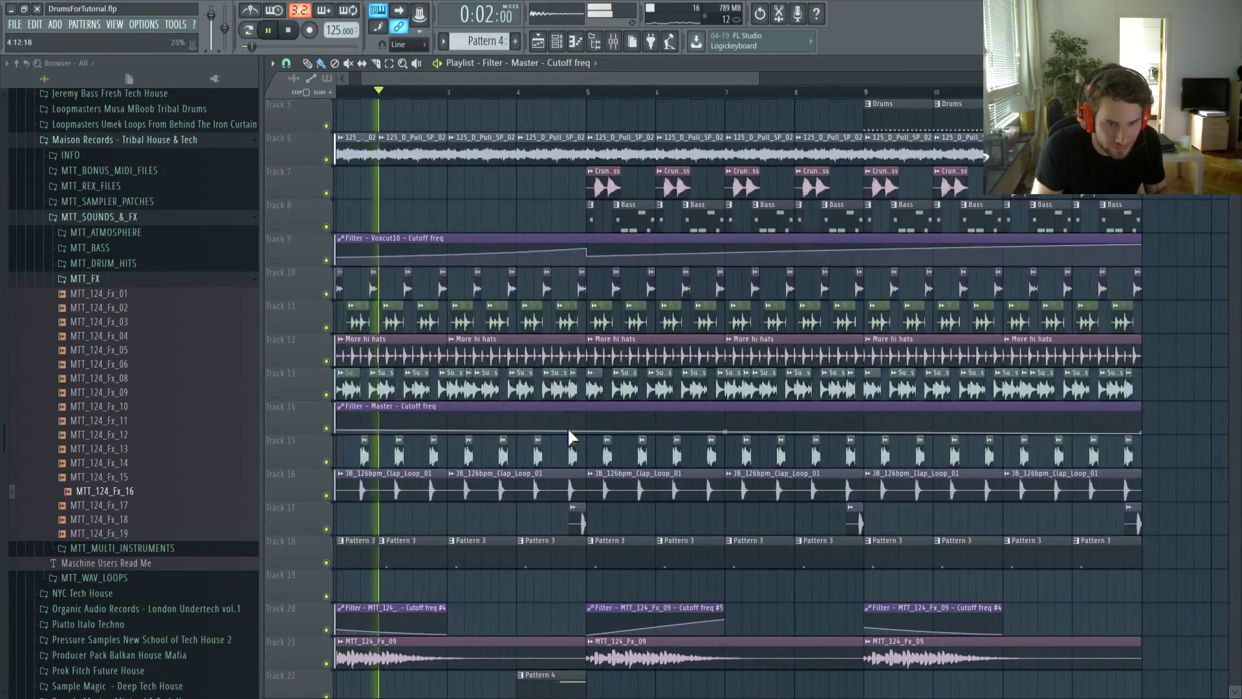
Shape the Master cutoff automation to rise in a curve until just before bar 5 and drop back to minimum at bar 5
right_click(579, 425)
right_click(587, 432)
left_click_drag(442, 426, 444, 431)
scroll(521, 435, "up", 1)
scroll(524, 440, "up", 2)
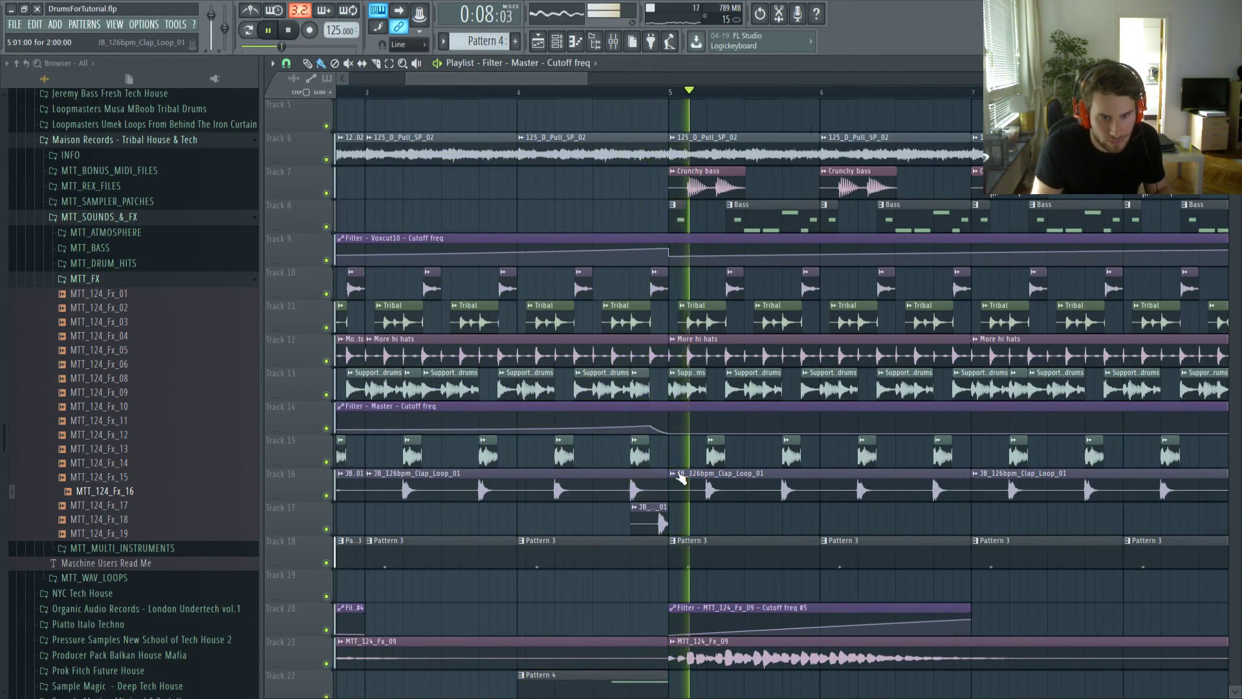
Place another Pattern 4 clip at bar 8 on Track 22 and raise the Sylenth1 cutoff automation from bar 8 to a peak at bar 9
scroll(679, 505, "down", 4)
scroll(493, 606, "down", 4)
left_click(567, 551)
scroll(657, 563, "up", 2)
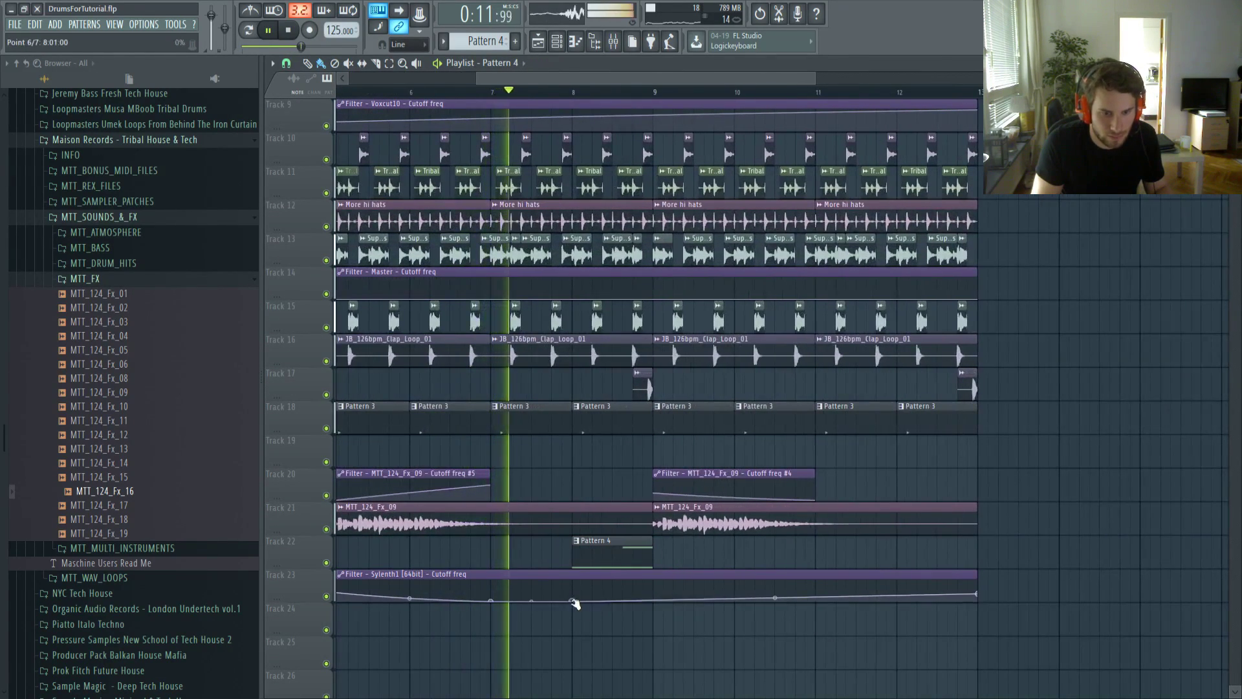
left_click_drag(650, 598, 654, 590)
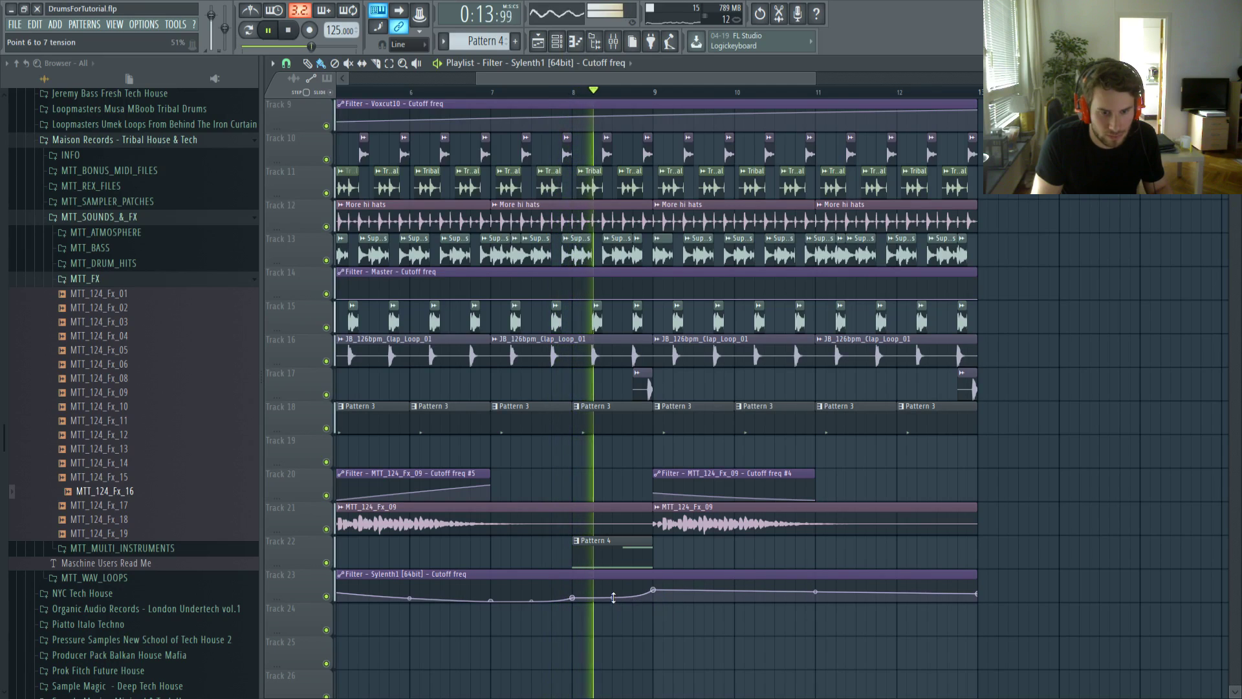
scroll(688, 651, "down", 3)
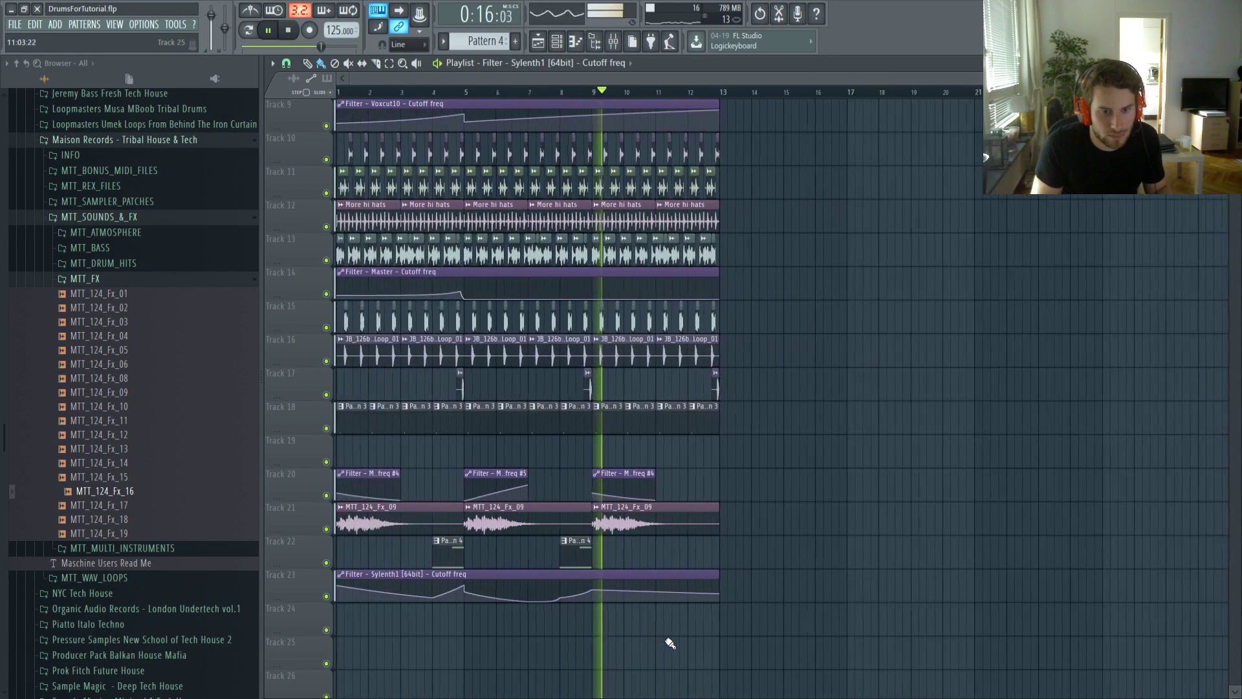
Listen to the rest of the arrangement while reviewing all tracks, and stop playback
scroll(592, 631, "up", 5)
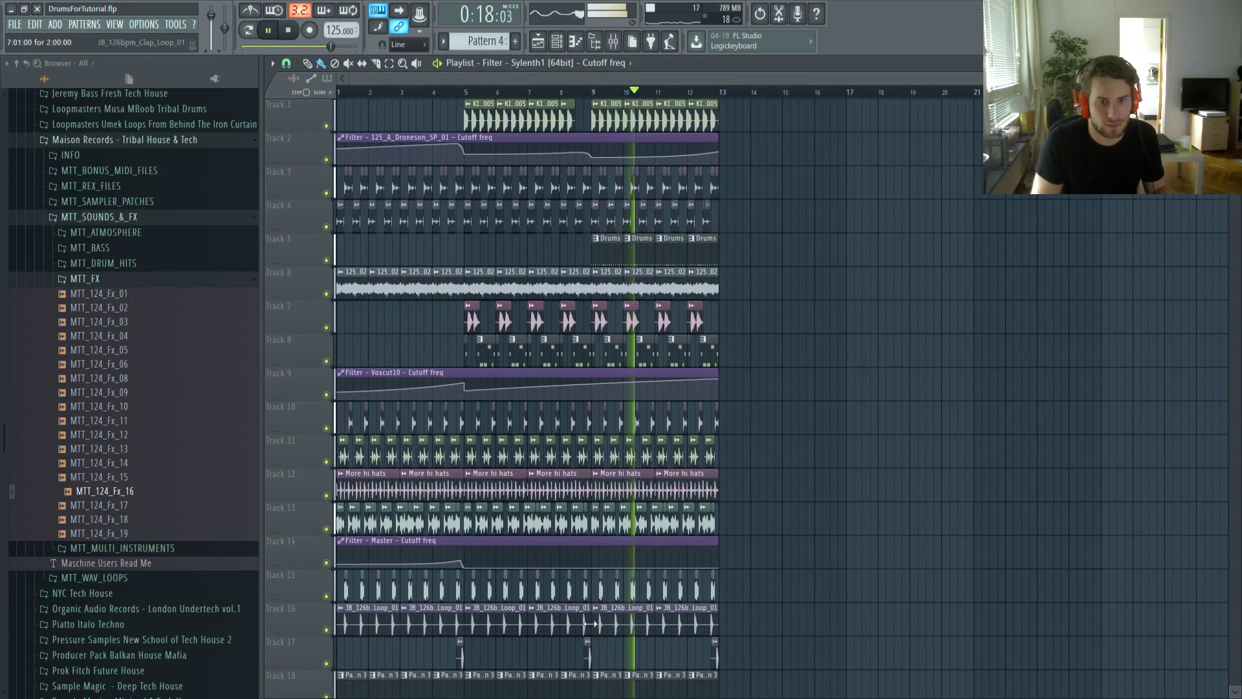
scroll(666, 565, "down", 1)
scroll(668, 565, "down", 3)
scroll(666, 566, "up", 4)
key("space")
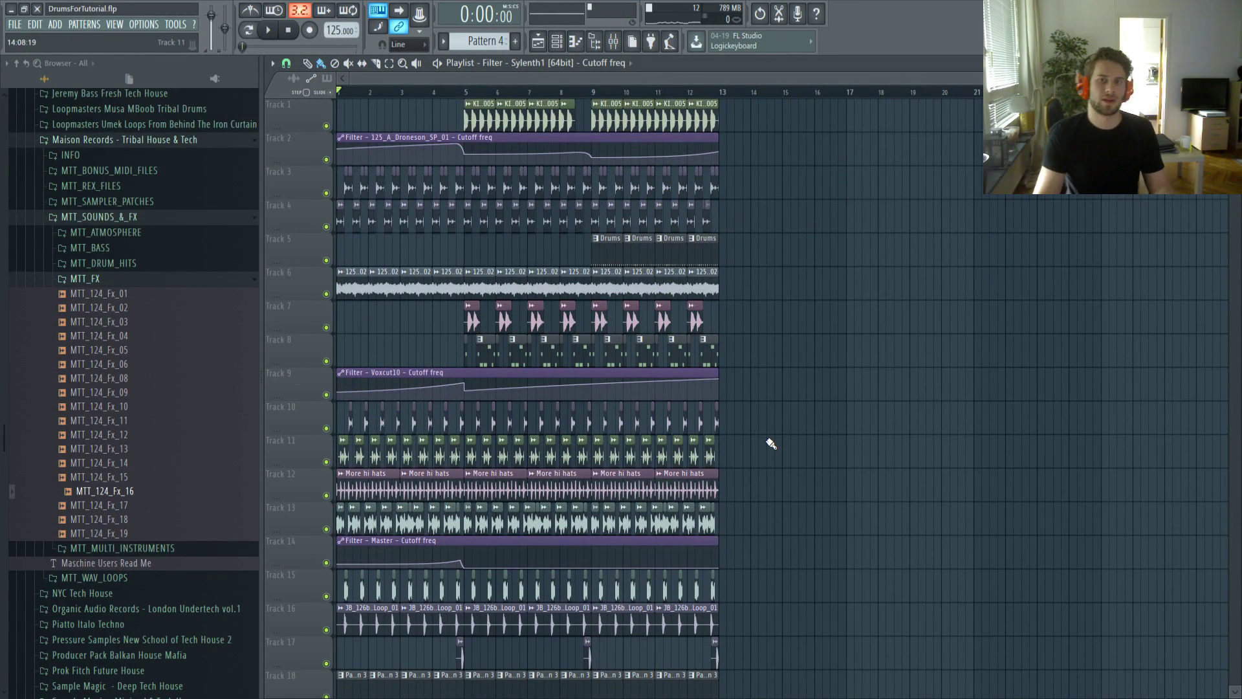
scroll(771, 443, "down", 8)
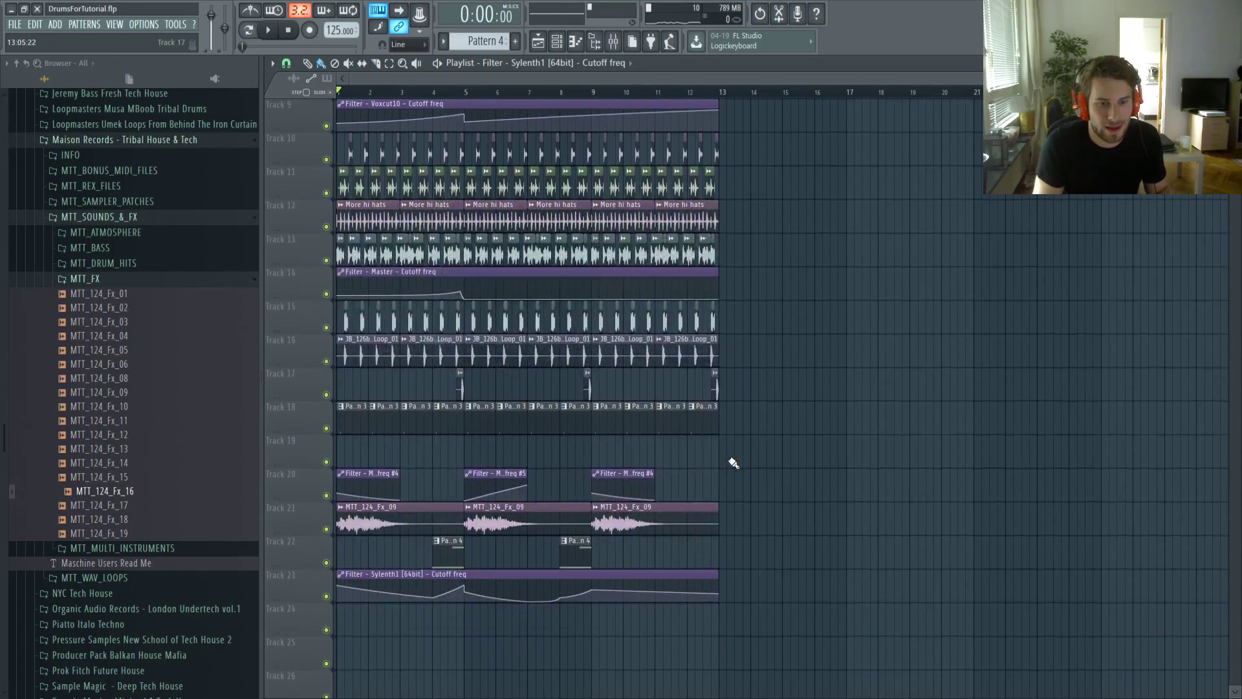
scroll(735, 464, "up", 8)
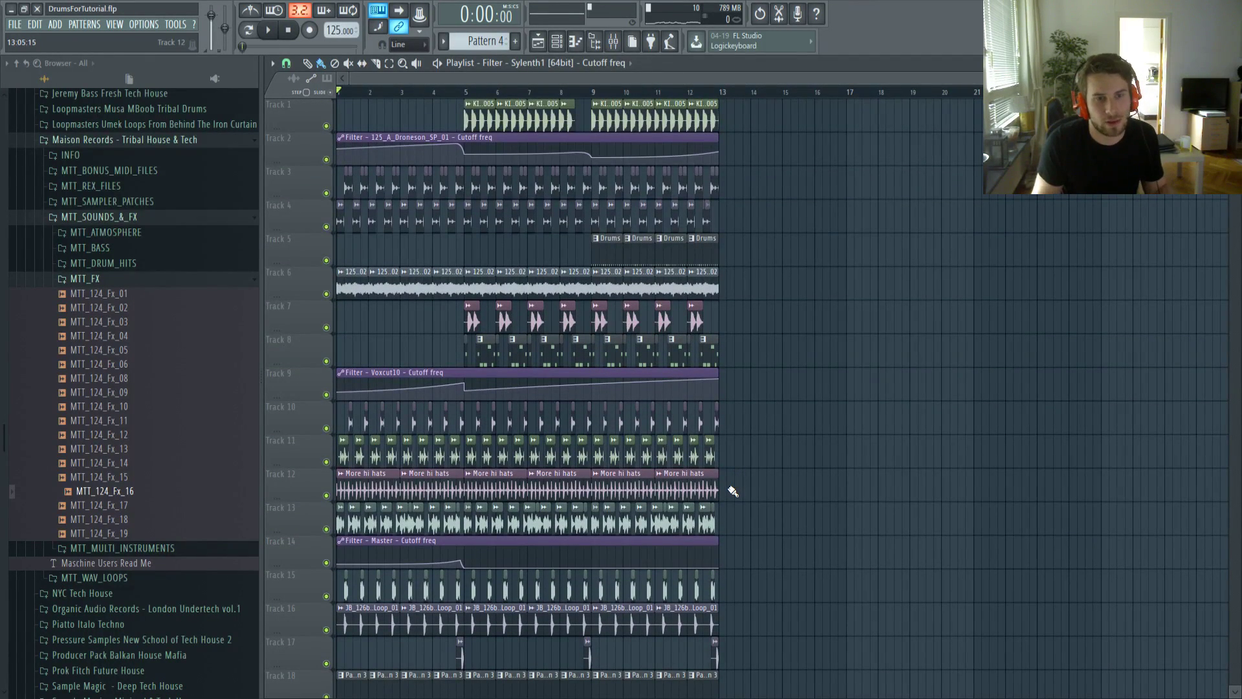